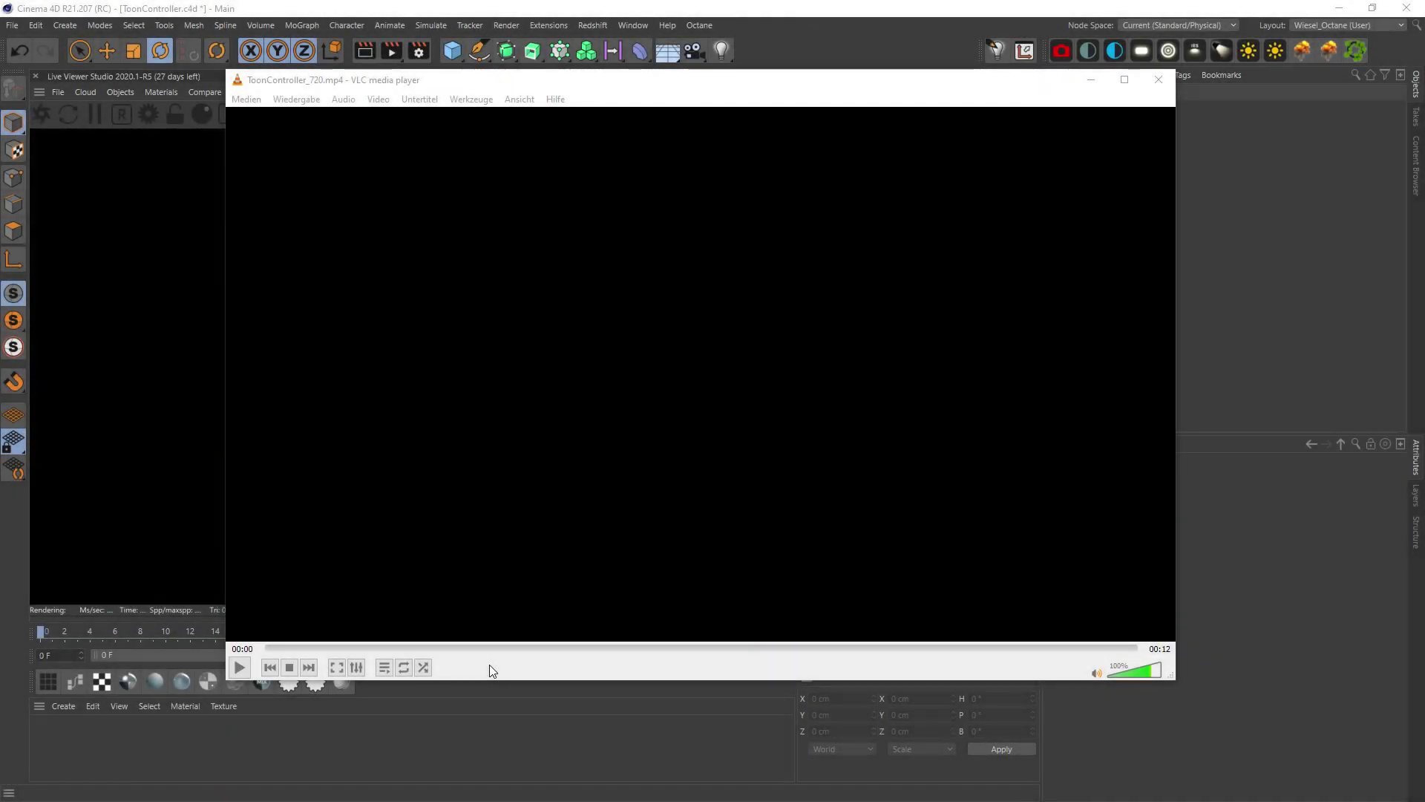
# Play ToonController_720.mp4 in VLC, then pause it after previewing
pyautogui.click(239, 667)
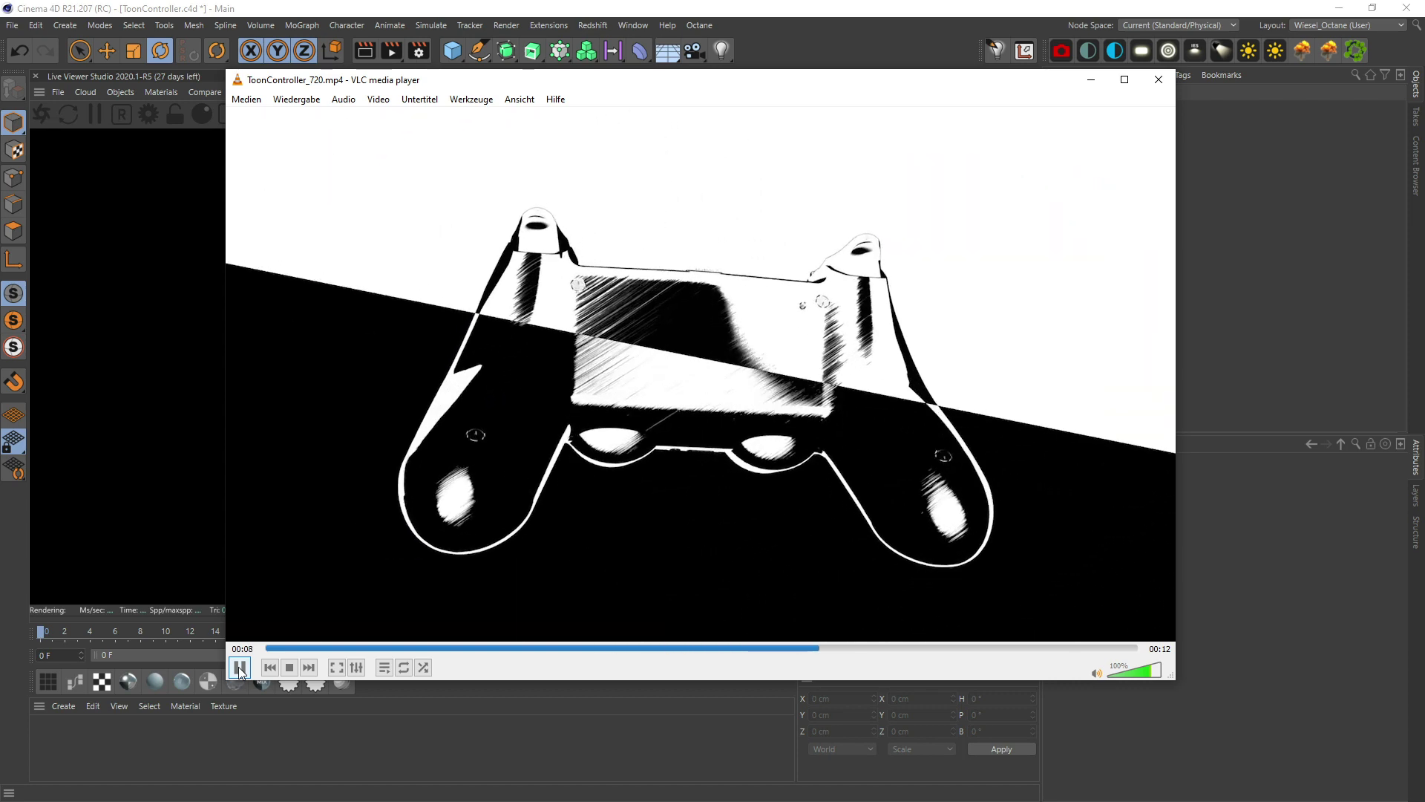
pyautogui.click(240, 667)
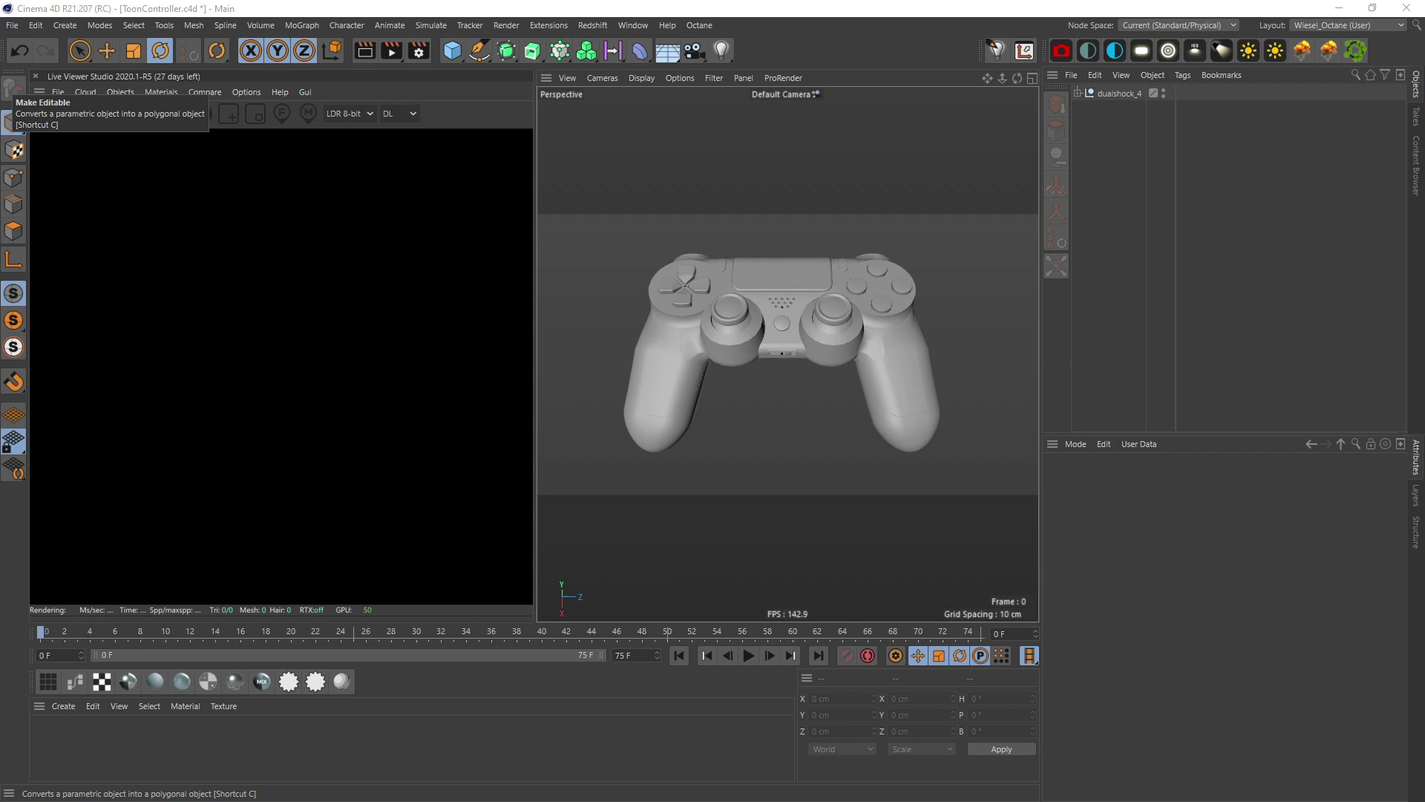
pyautogui.hotkey('alt', 'Tab')
pyautogui.moveTo(222, 141)
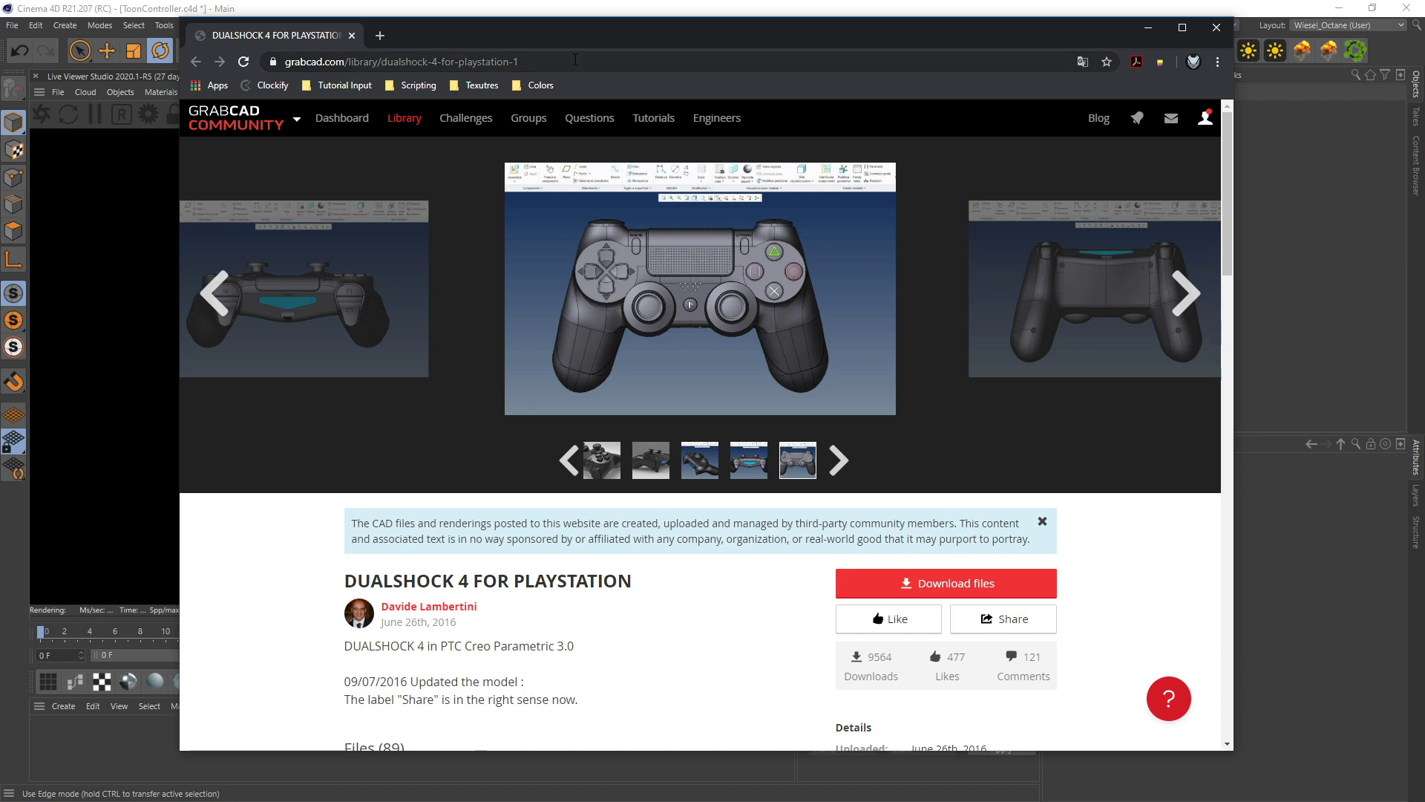
pyautogui.click(1261, 185)
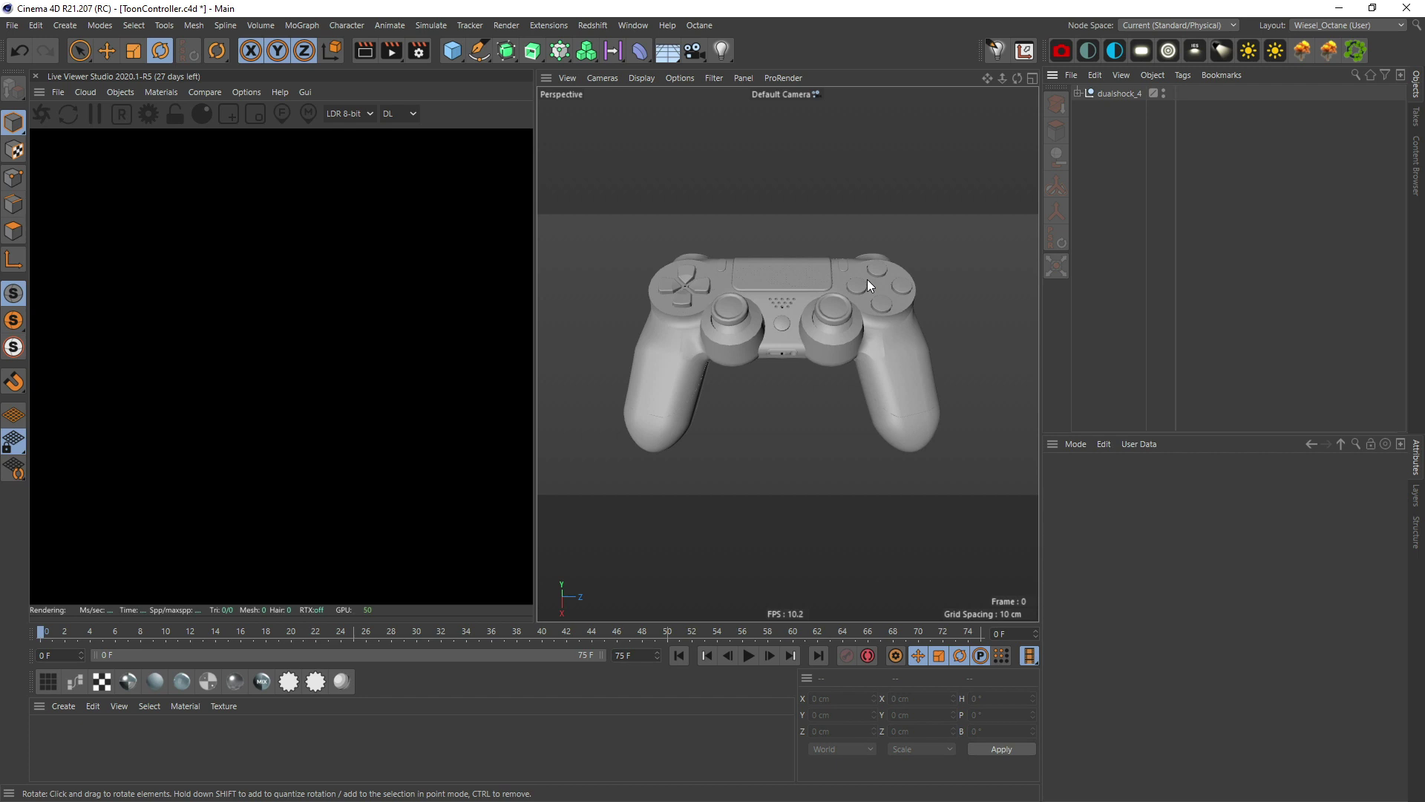
# Set the scene's end frame and preview range to 250
pyautogui.click(631, 656)
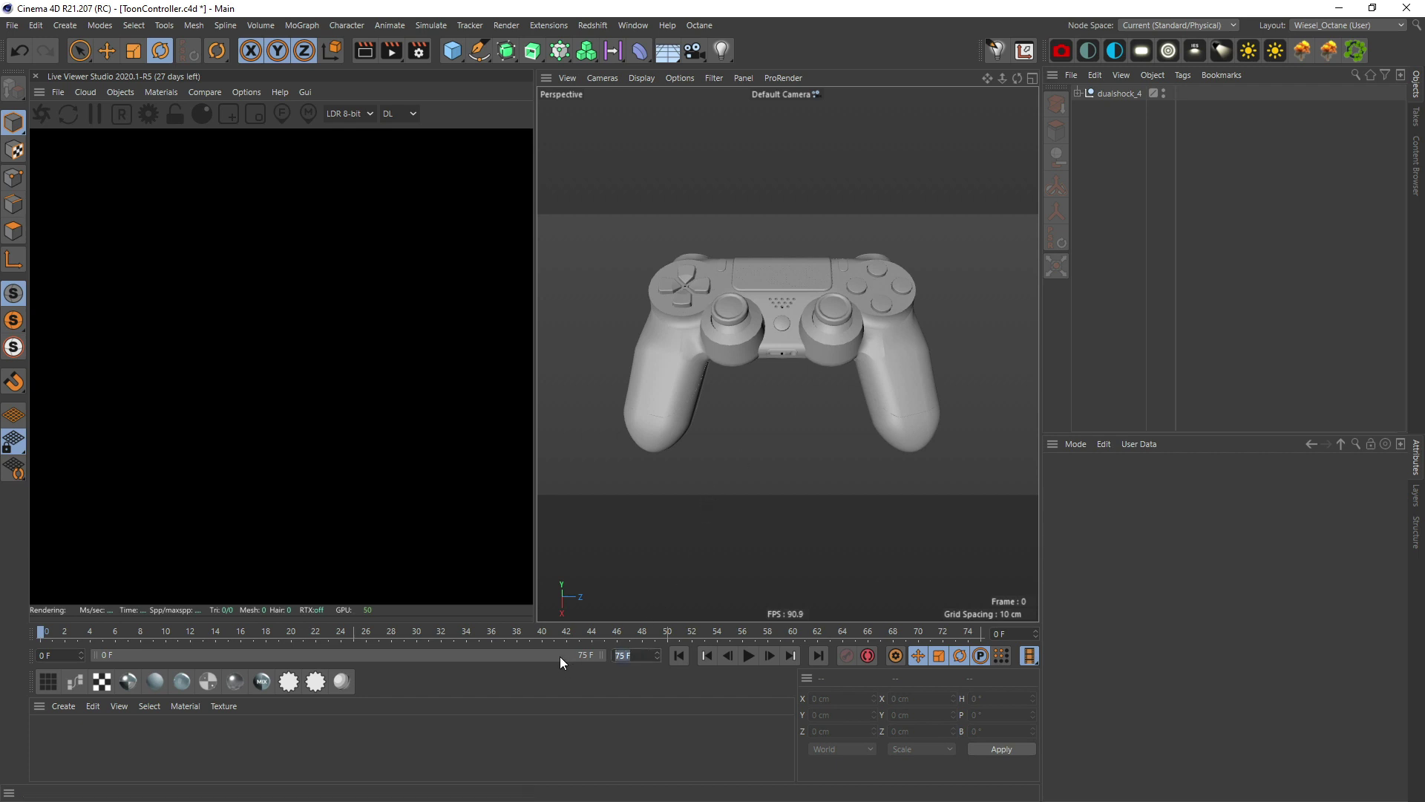
pyautogui.write('250')
pyautogui.press('Return')
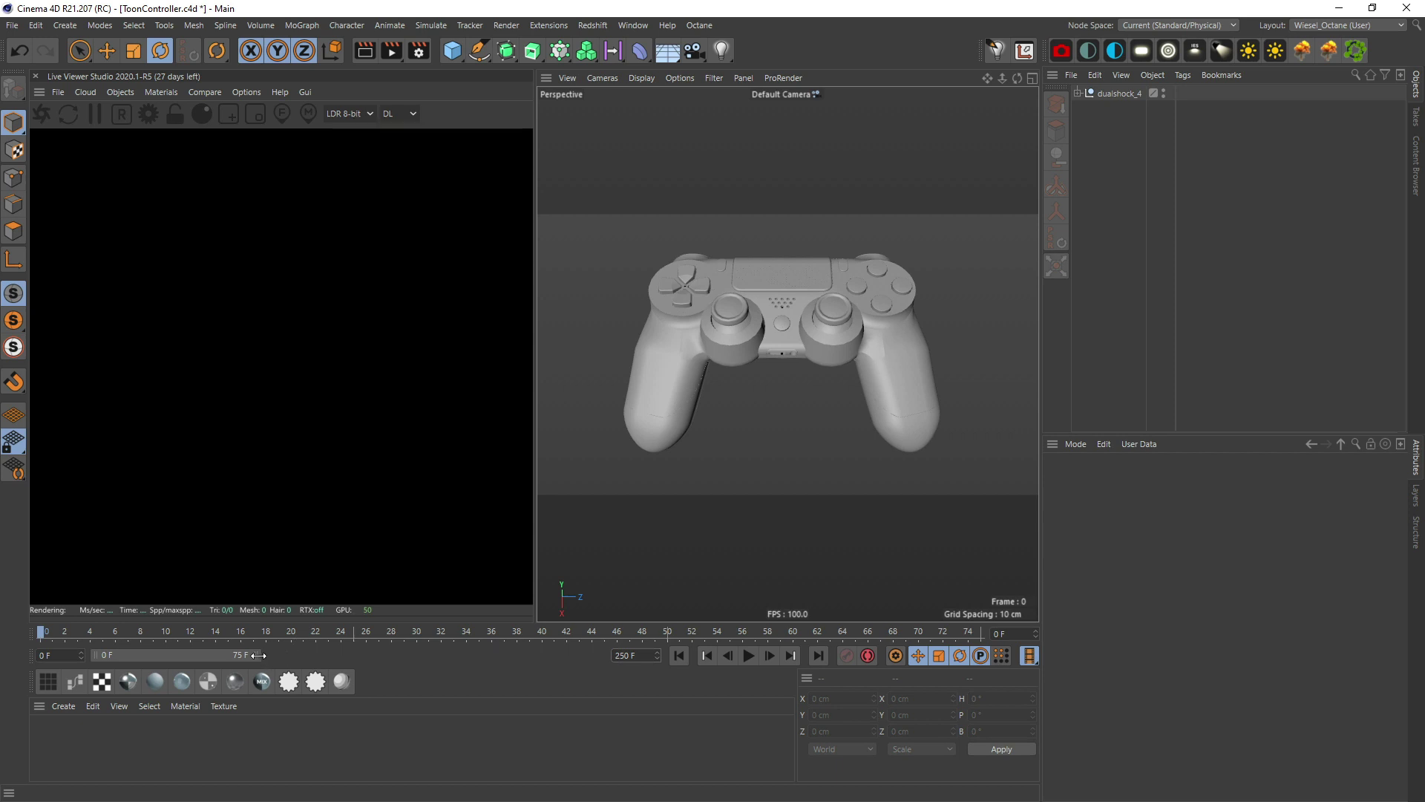
pyautogui.moveTo(259, 656); pyautogui.dragTo(633, 694)
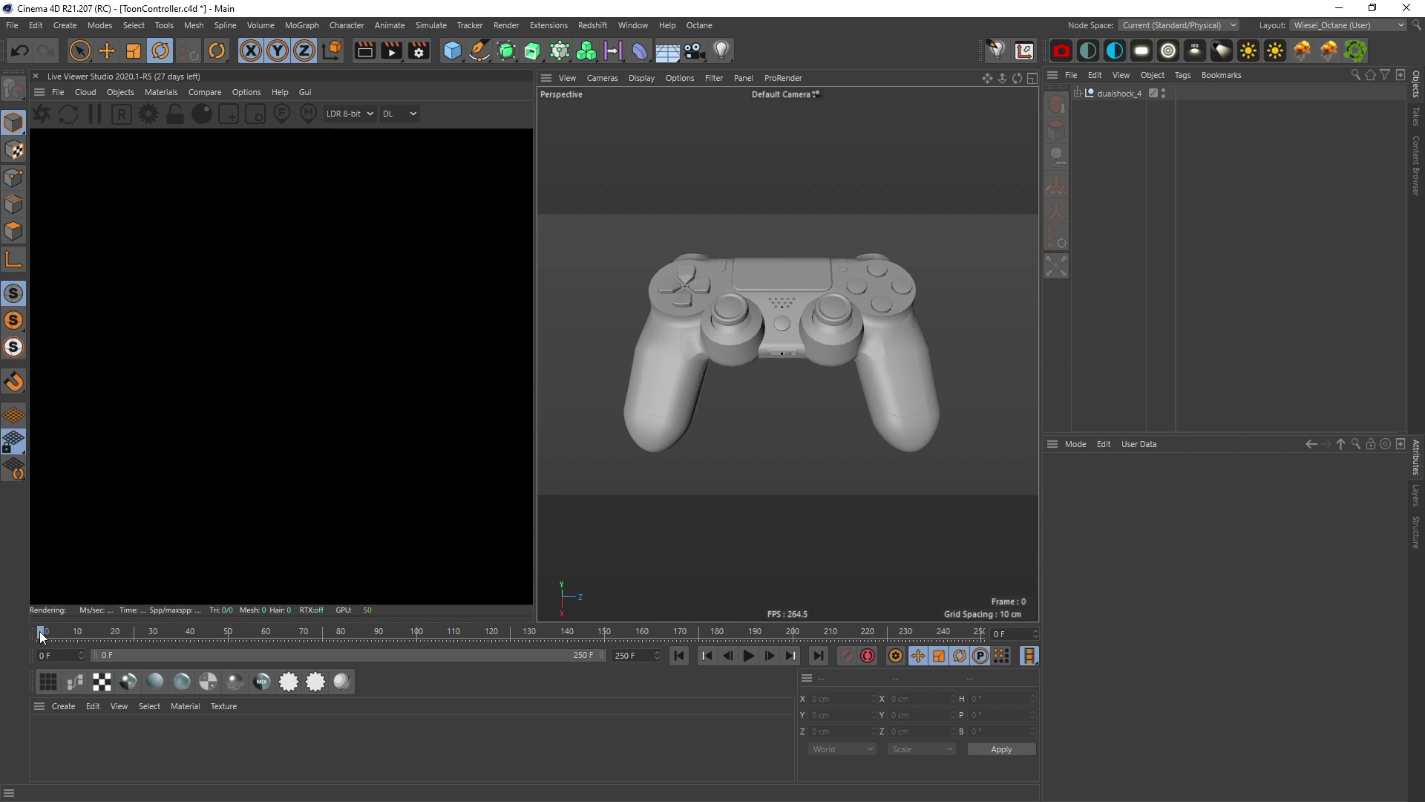
# Key dualshock_4's pitch at 0° on frame 0 and 360° on frame 250
pyautogui.click(1110, 93)
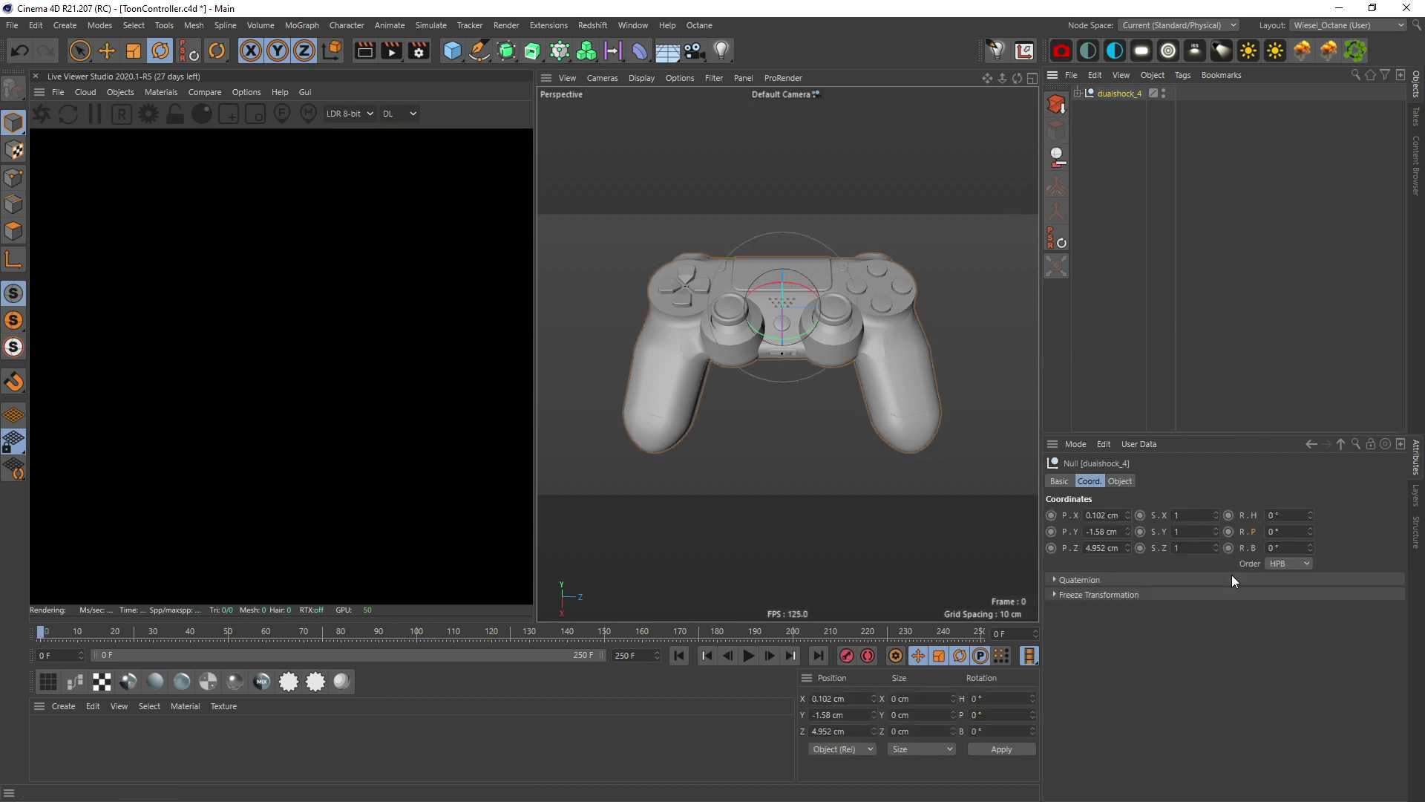
pyautogui.click(1228, 531)
pyautogui.click(818, 655)
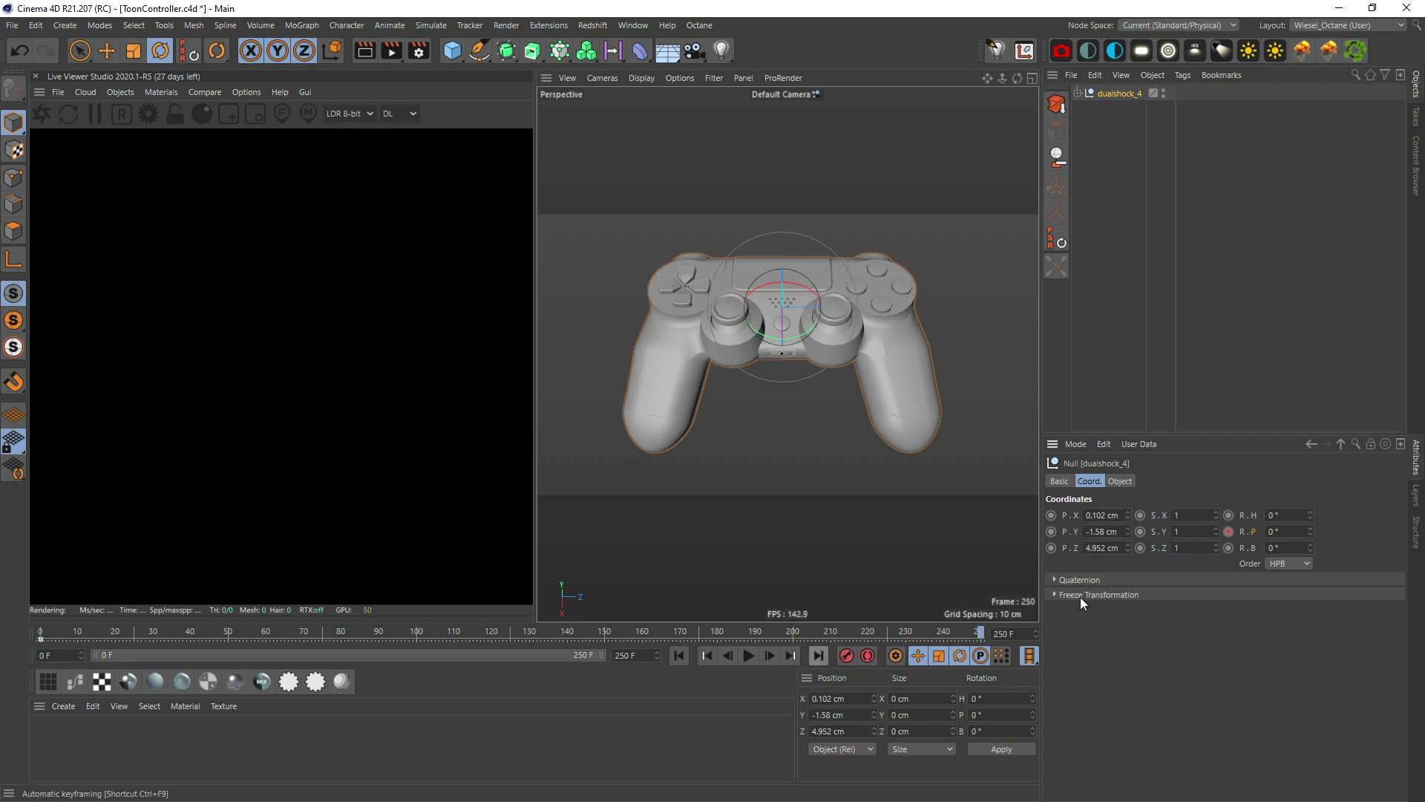
pyautogui.click(1290, 531)
pyautogui.write('360')
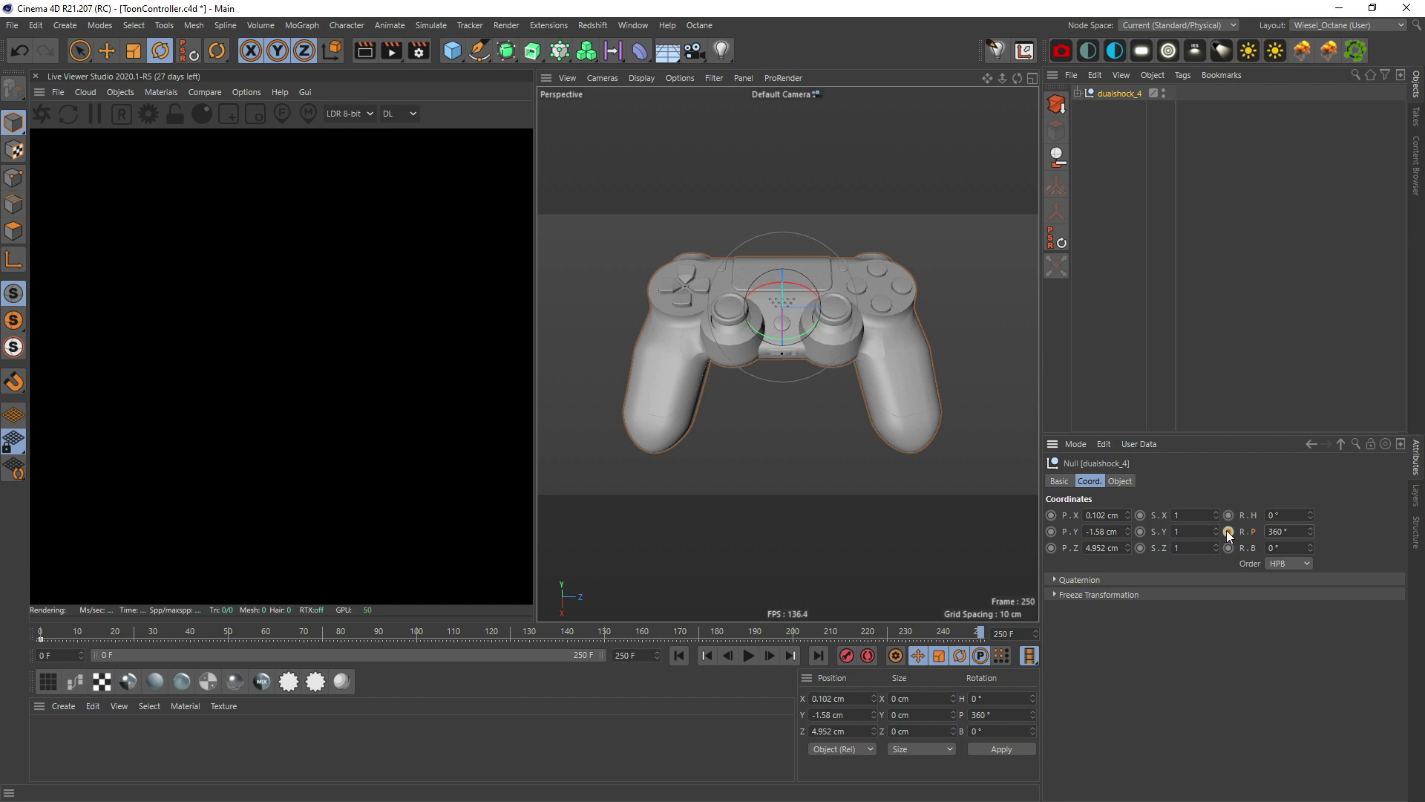
pyautogui.click(1230, 532)
pyautogui.moveTo(858, 632); pyautogui.dragTo(41, 632)
# Set the spin keys to Linear interpolation in the Timeline and play the rotation
pyautogui.click(632, 25)
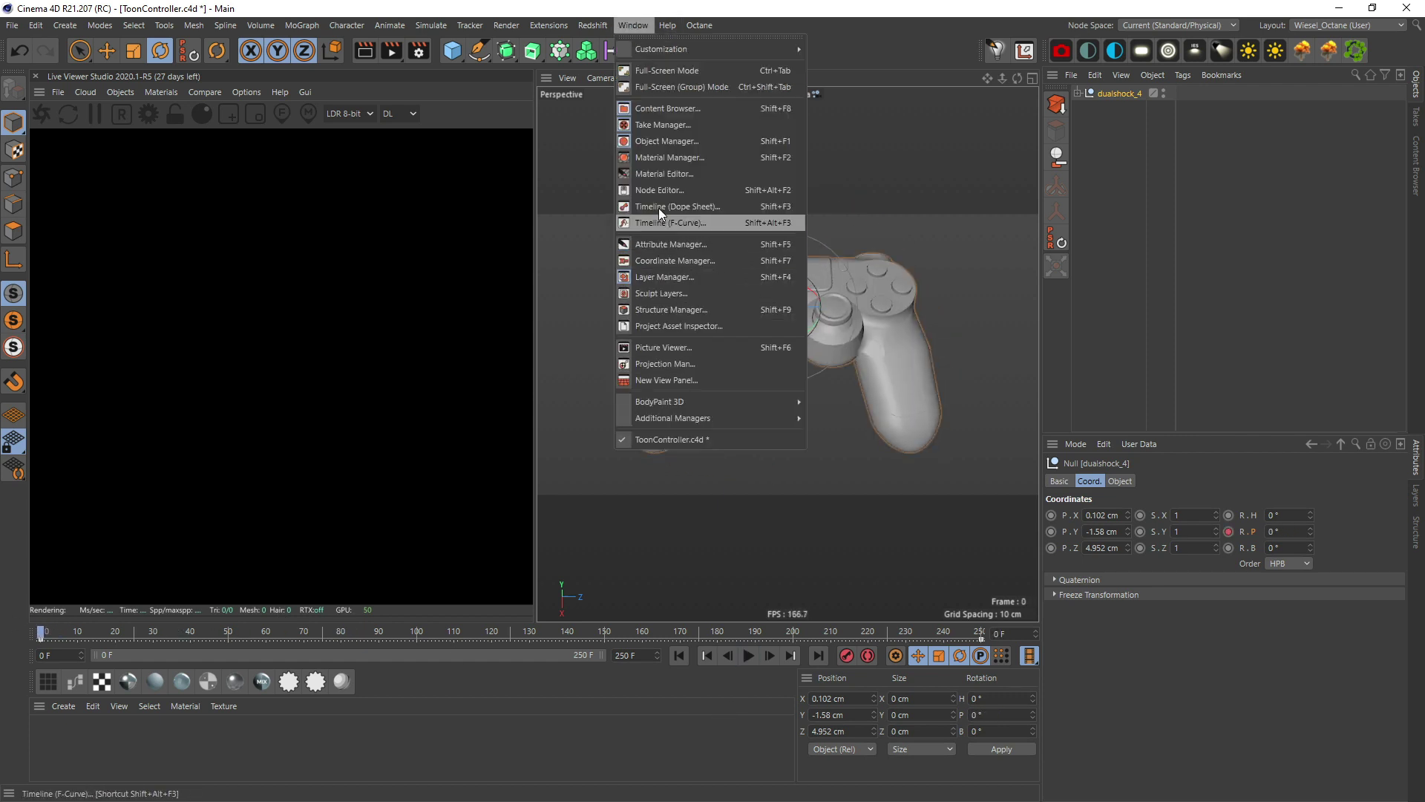
pyautogui.click(693, 207)
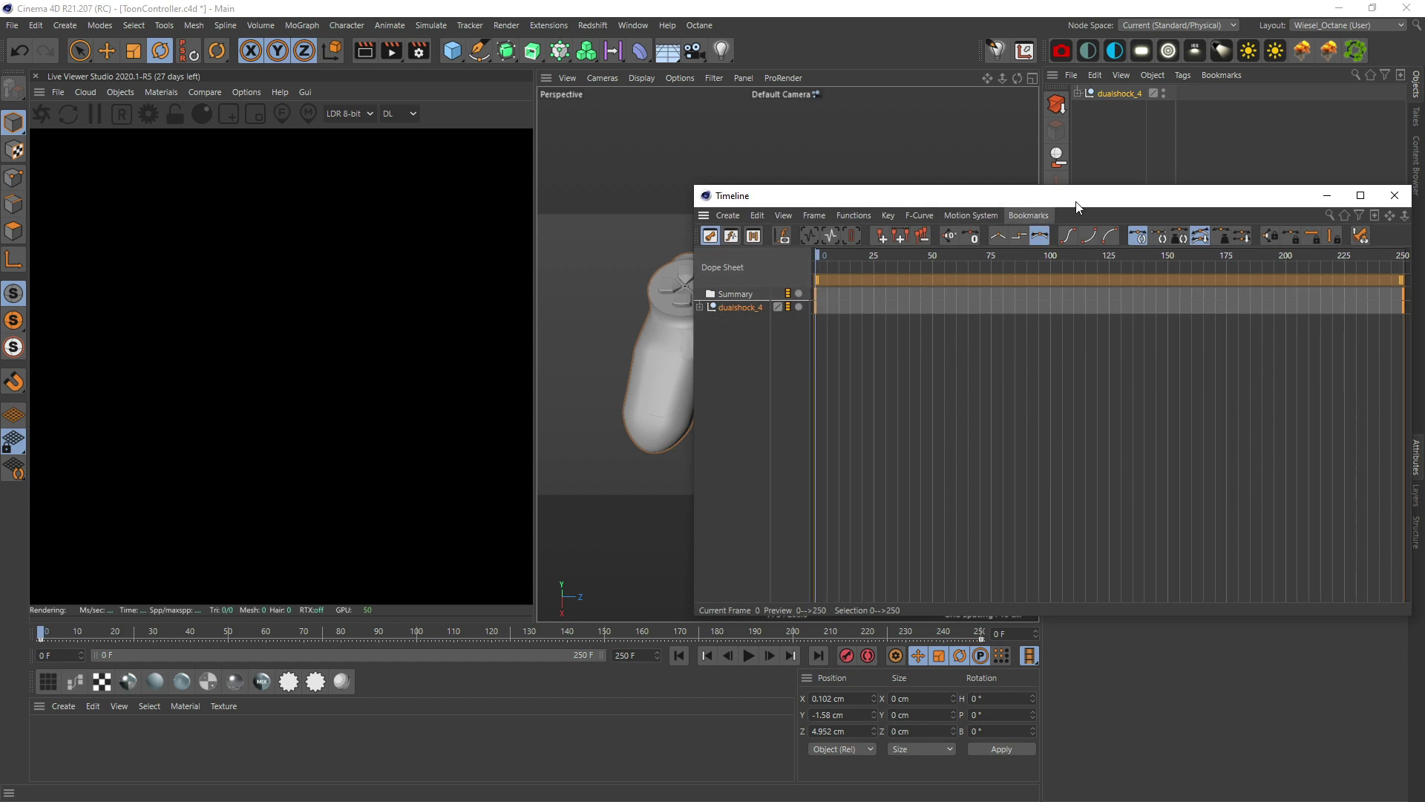
pyautogui.moveTo(1076, 201); pyautogui.dragTo(736, 226)
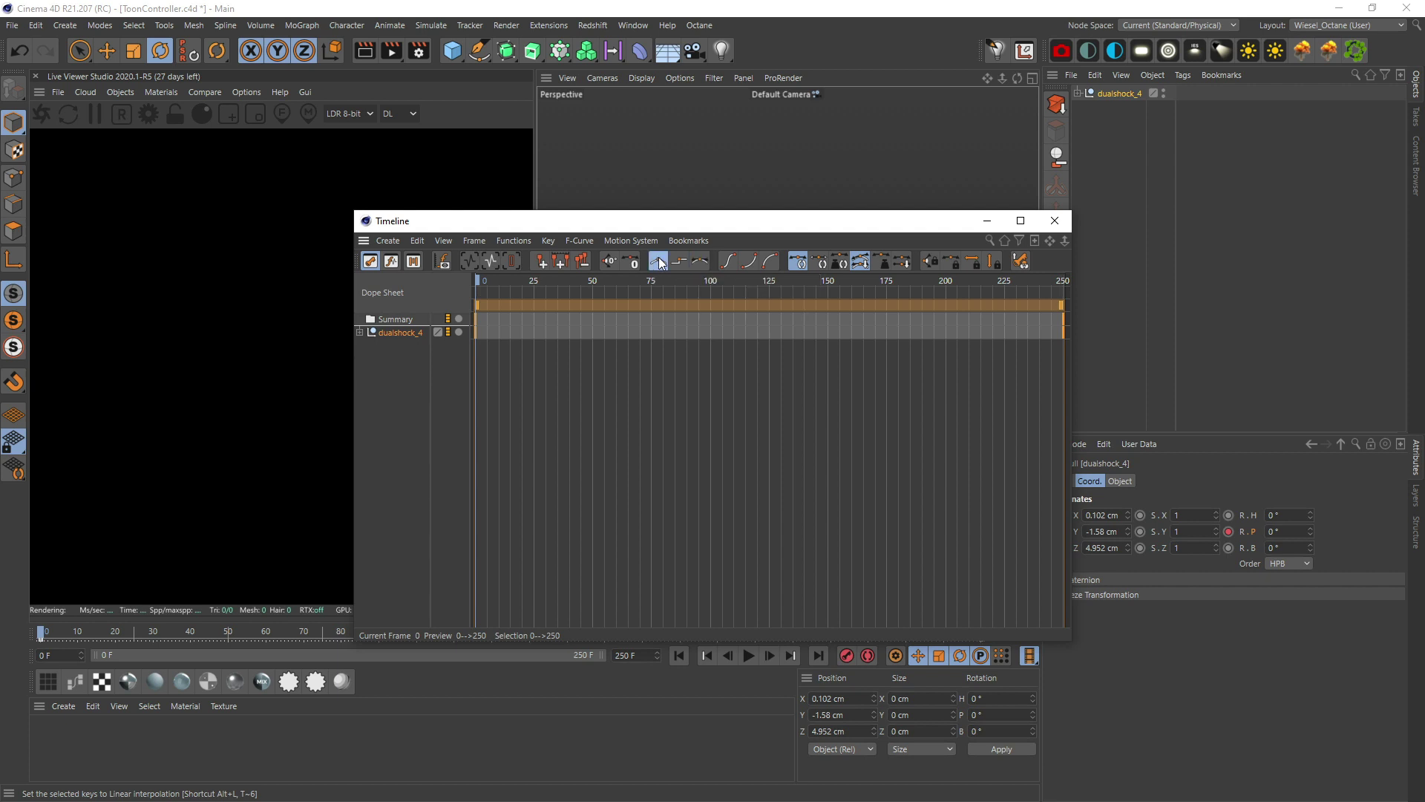
pyautogui.click(1054, 220)
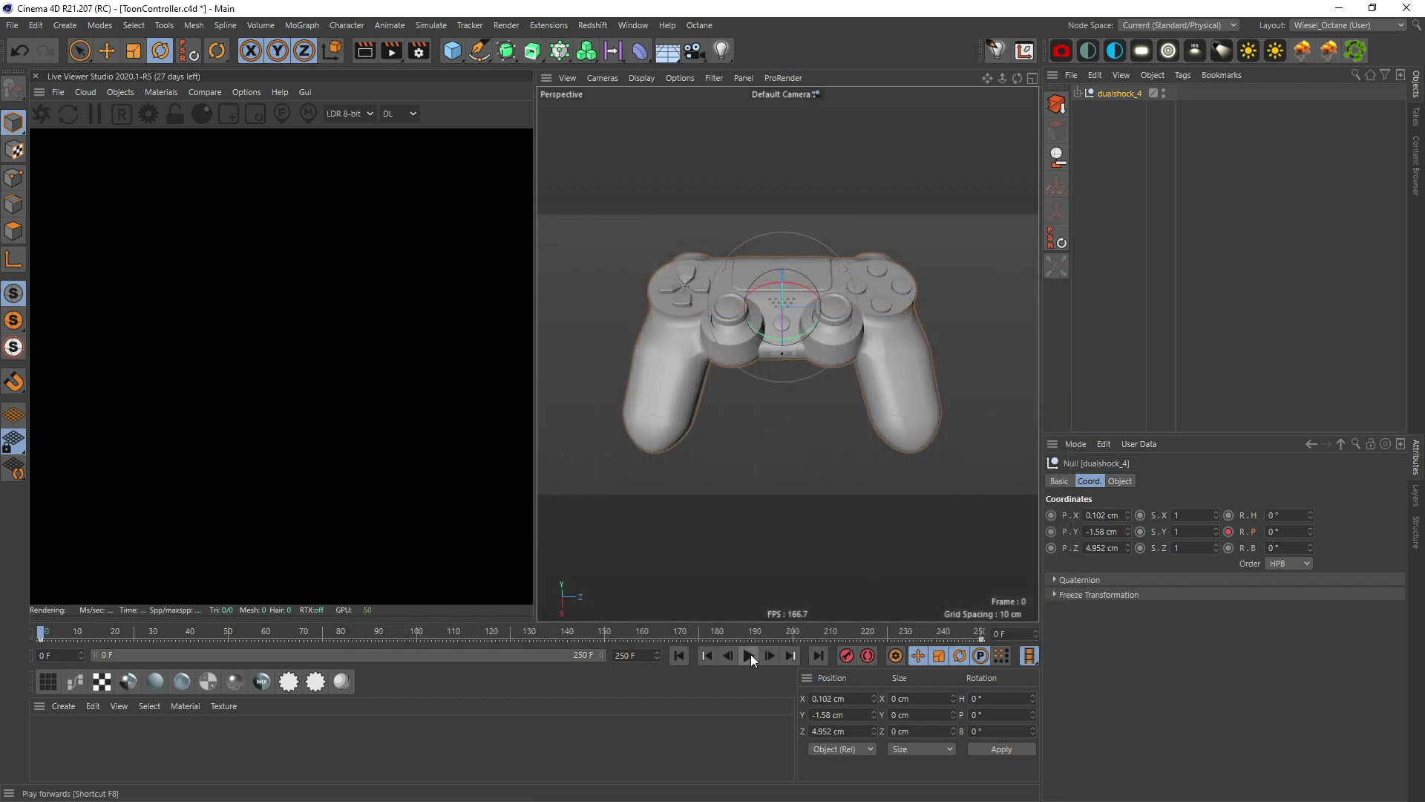
pyautogui.click(748, 655)
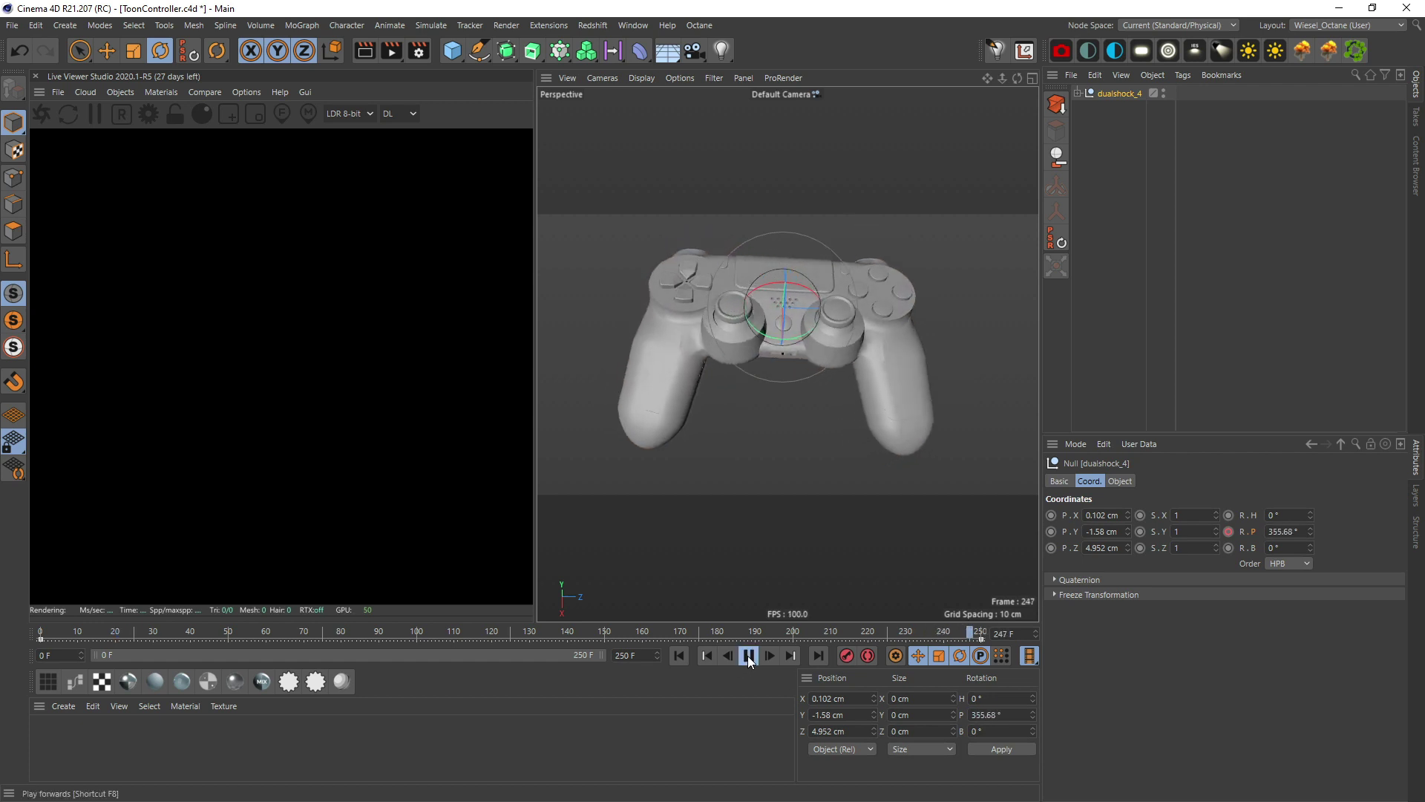
pyautogui.click(748, 655)
# End the animation at frame 249 and play the loop's end to check it
pyautogui.click(955, 632)
pyautogui.hotkey('shift', 'f')
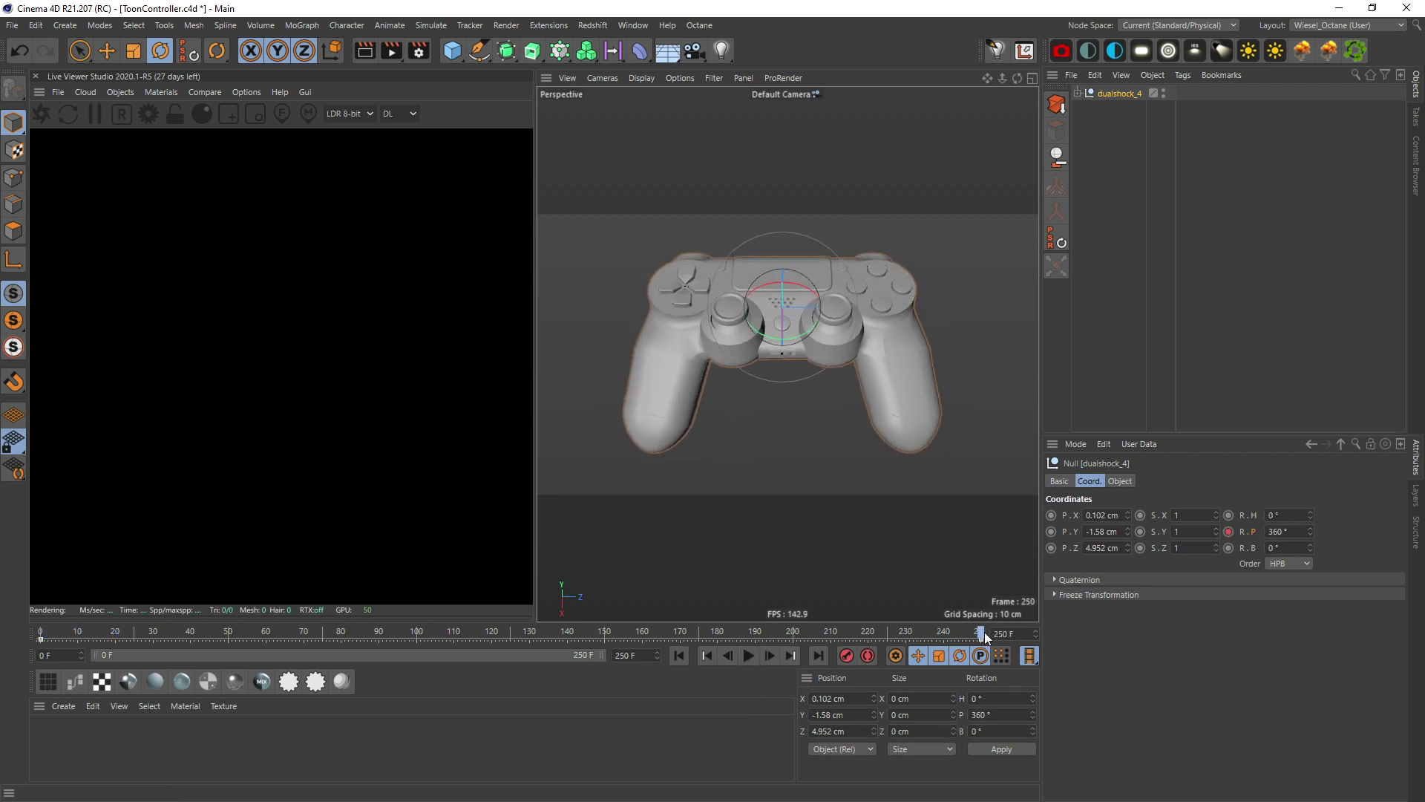
pyautogui.click(819, 655)
pyautogui.click(653, 656)
pyautogui.click(656, 658)
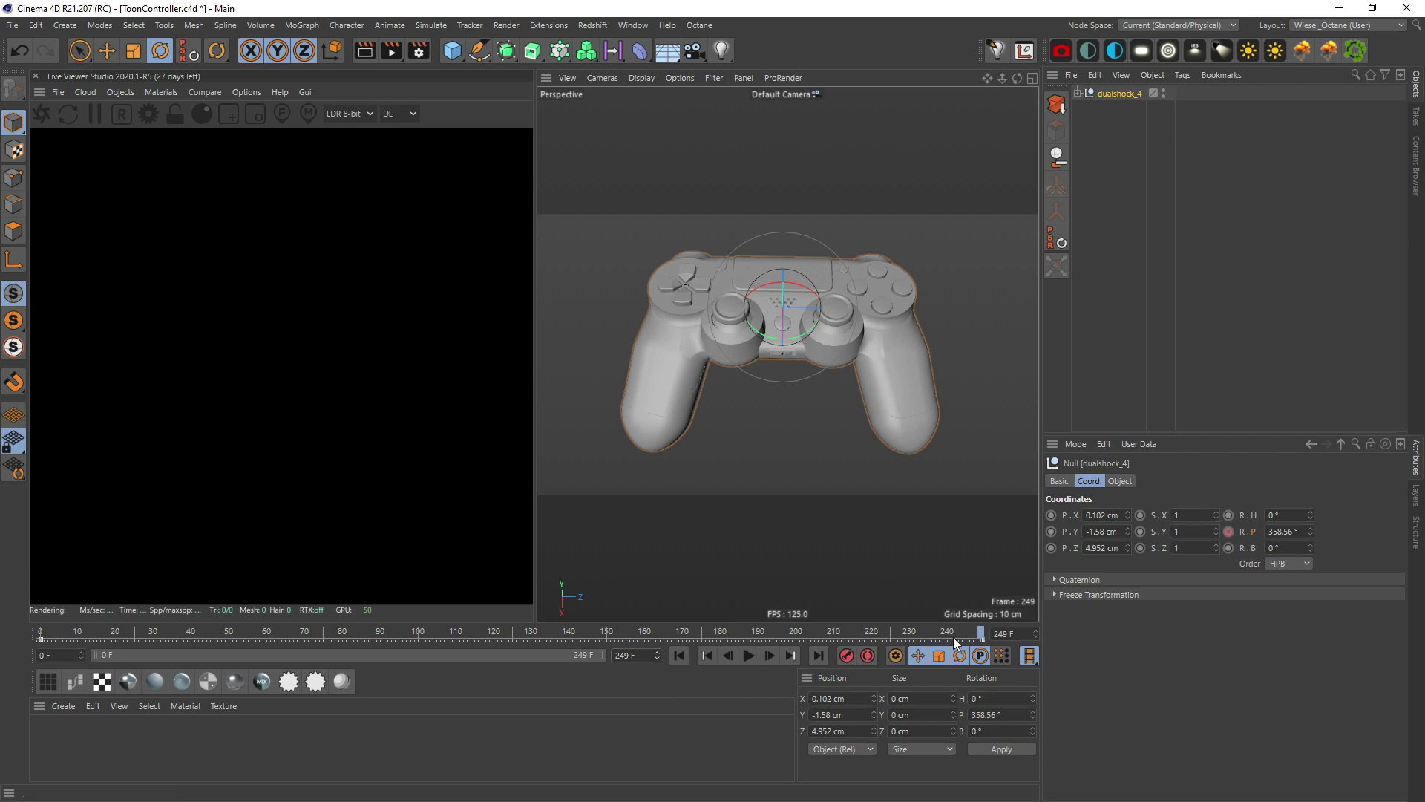
pyautogui.moveTo(953, 635); pyautogui.dragTo(847, 631)
pyautogui.click(747, 655)
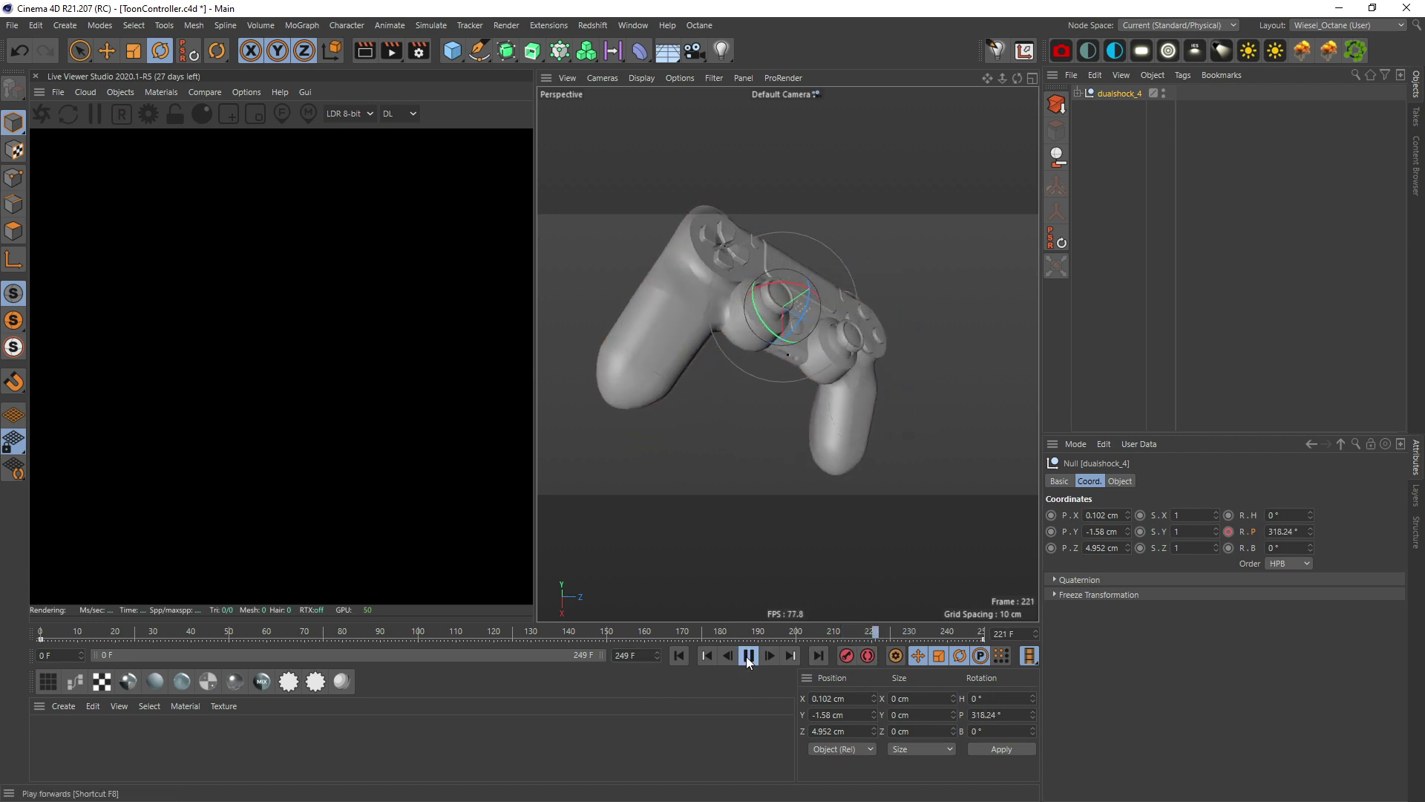
pyautogui.click(747, 655)
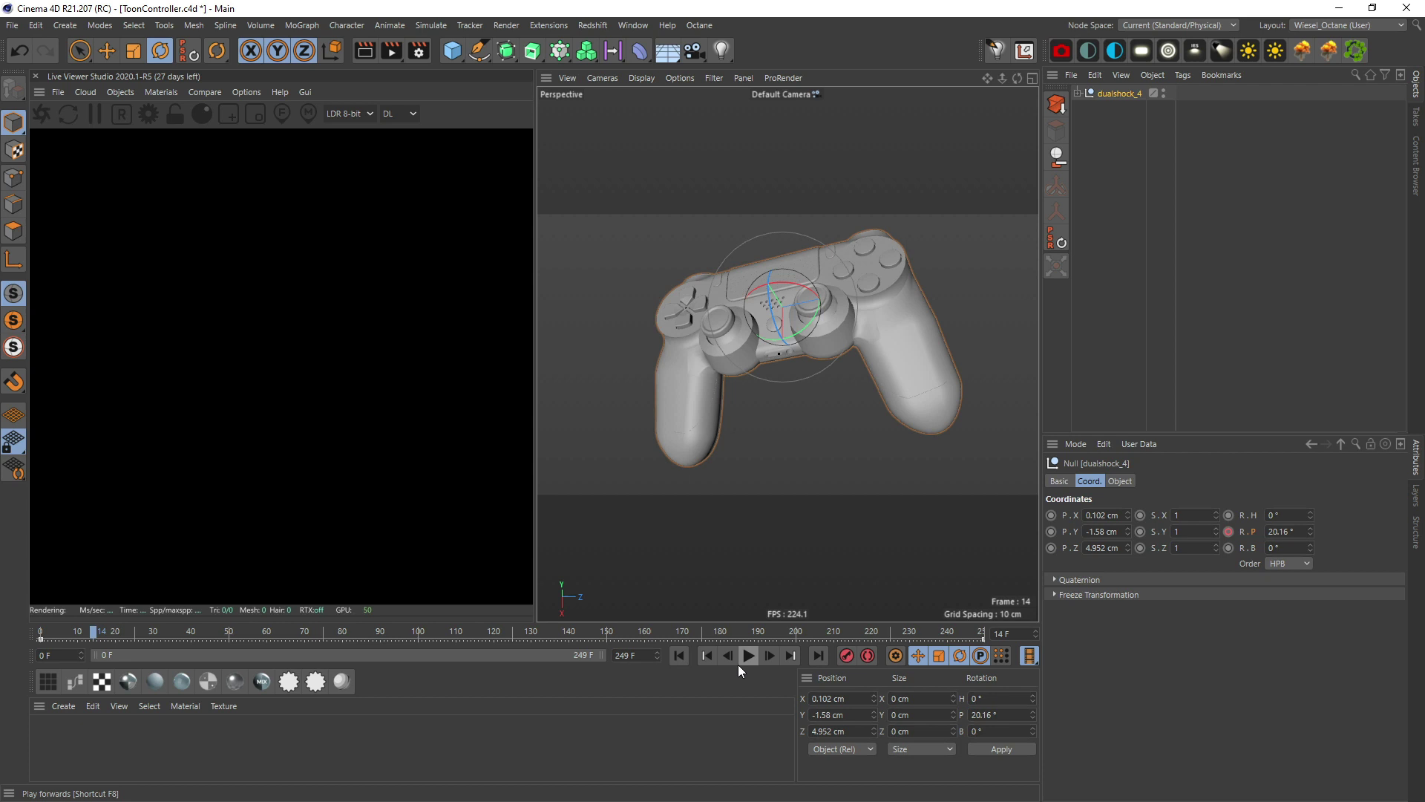
pyautogui.click(679, 656)
pyautogui.click(1104, 159)
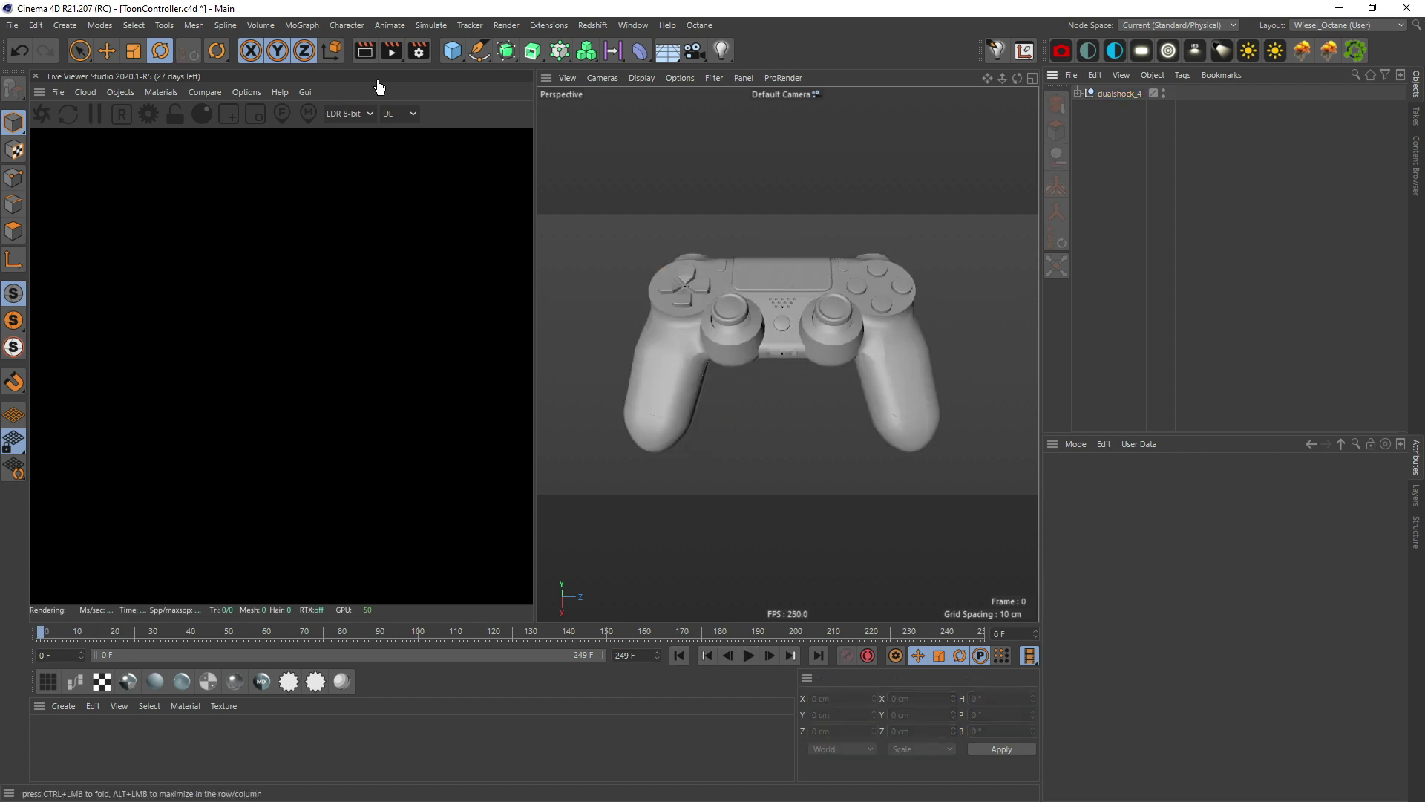
# Add an OctaneCamera with a 50 mm lens and view through it
pyautogui.click(122, 92)
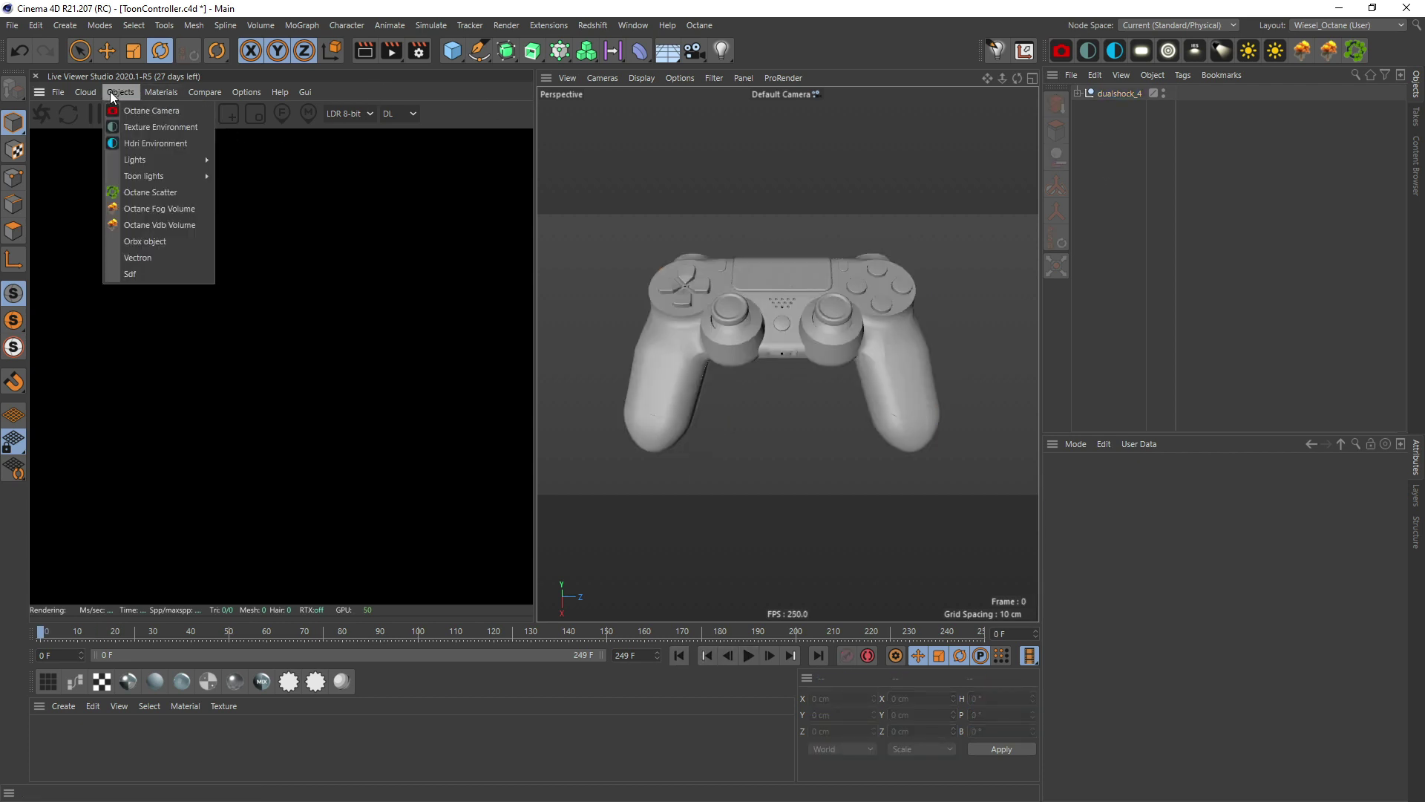
pyautogui.click(130, 113)
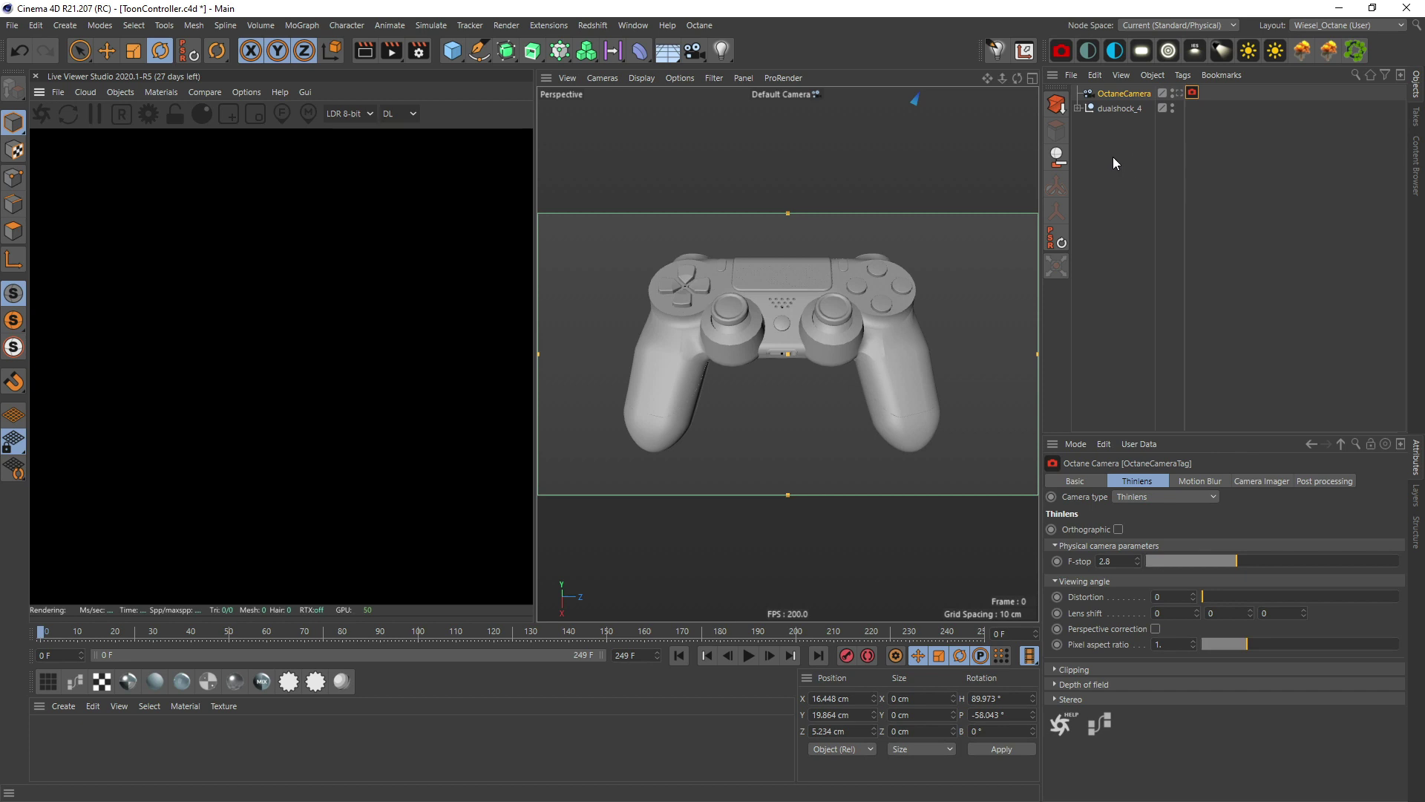
pyautogui.click(1113, 96)
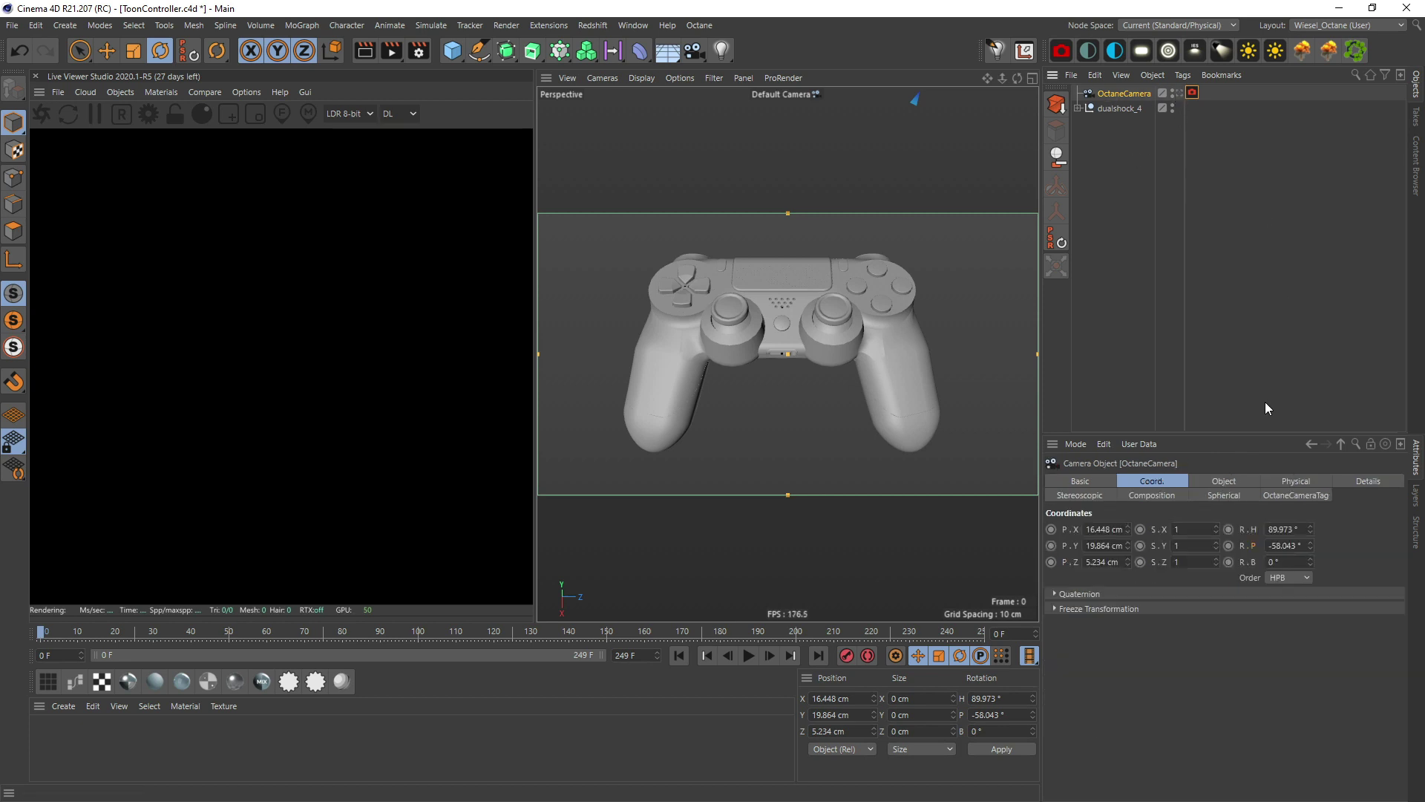
pyautogui.click(1232, 481)
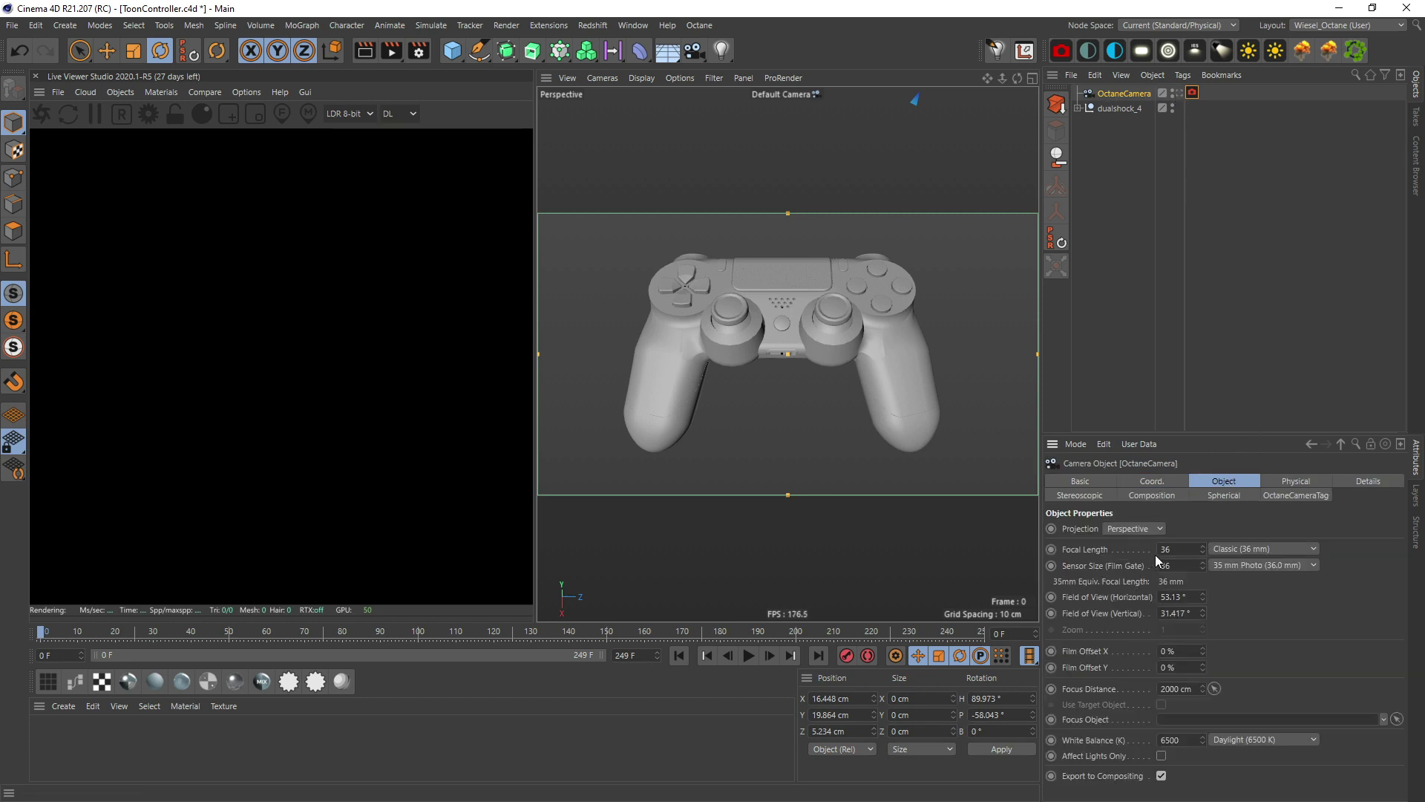
pyautogui.click(1253, 549)
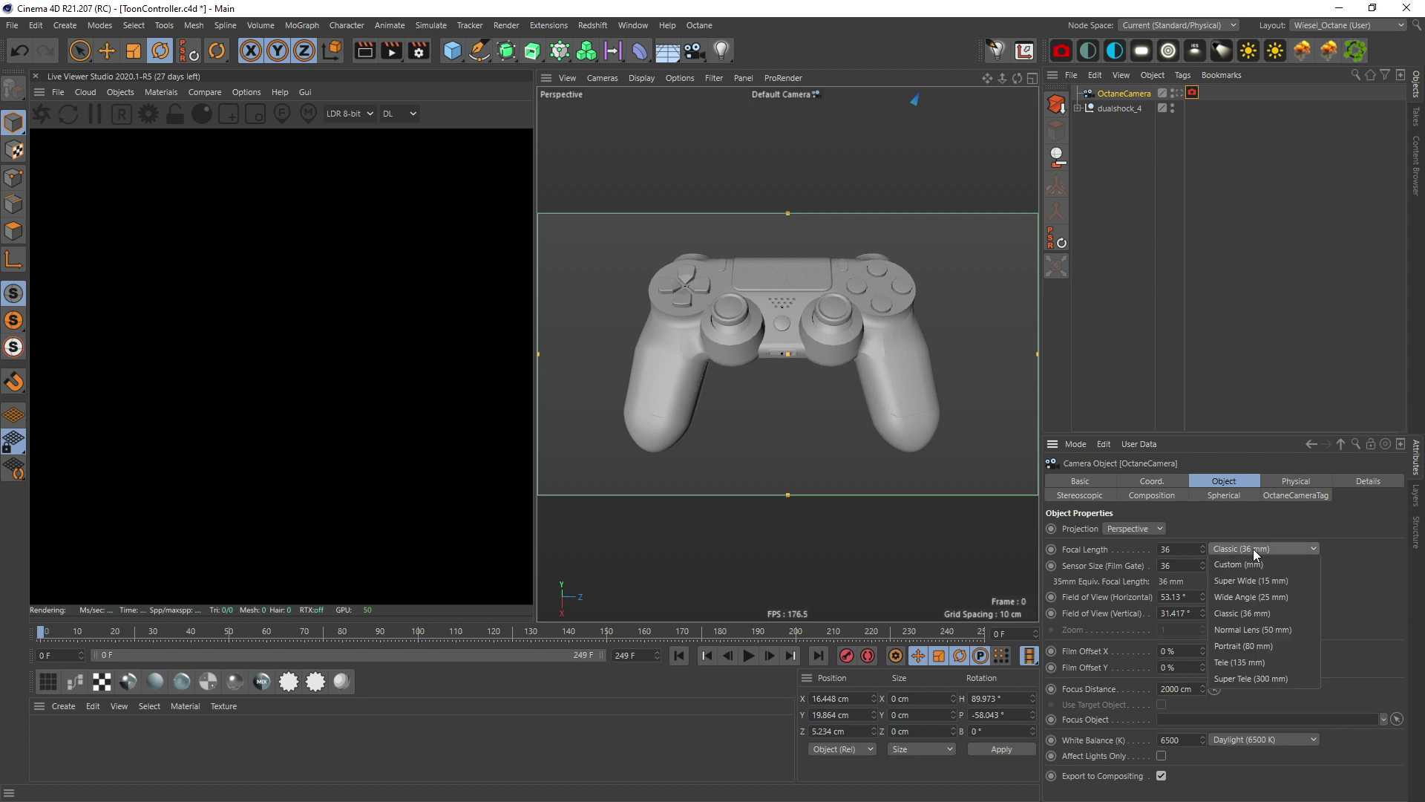
pyautogui.click(1254, 629)
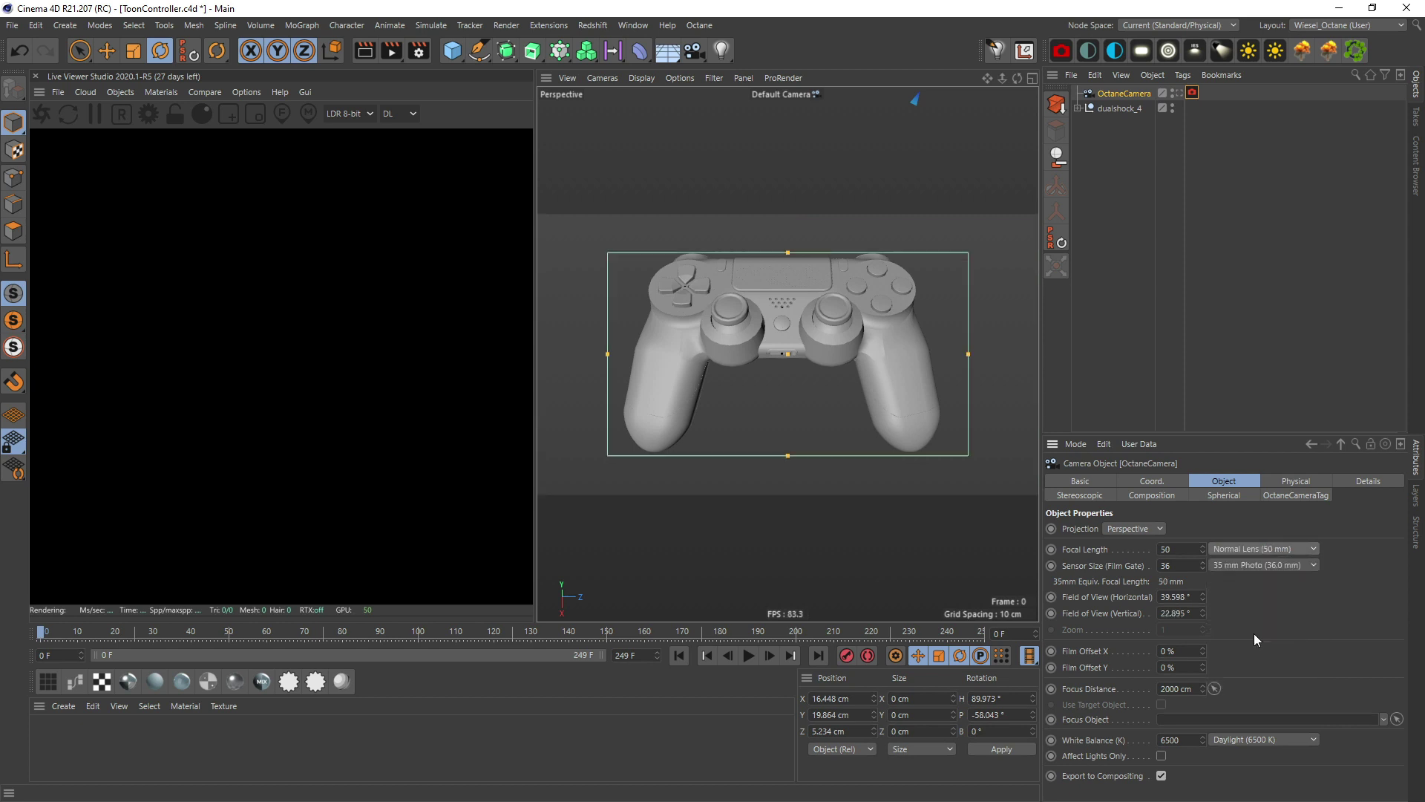
pyautogui.click(1155, 149)
pyautogui.click(1180, 92)
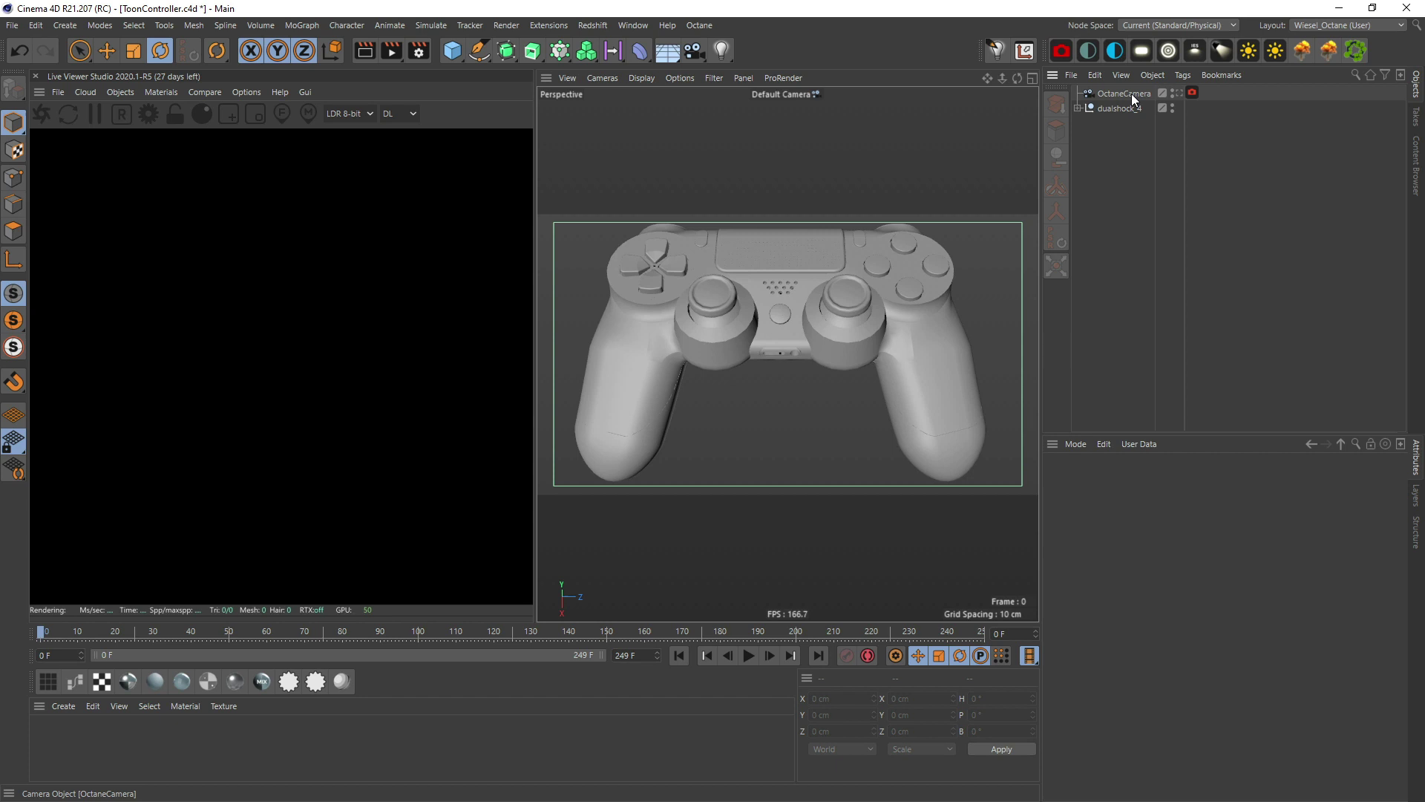
# Reframe the spinning controller through the OctaneCamera and preview the spin
pyautogui.click(1125, 94)
pyautogui.scroll(-5, 792, 306)
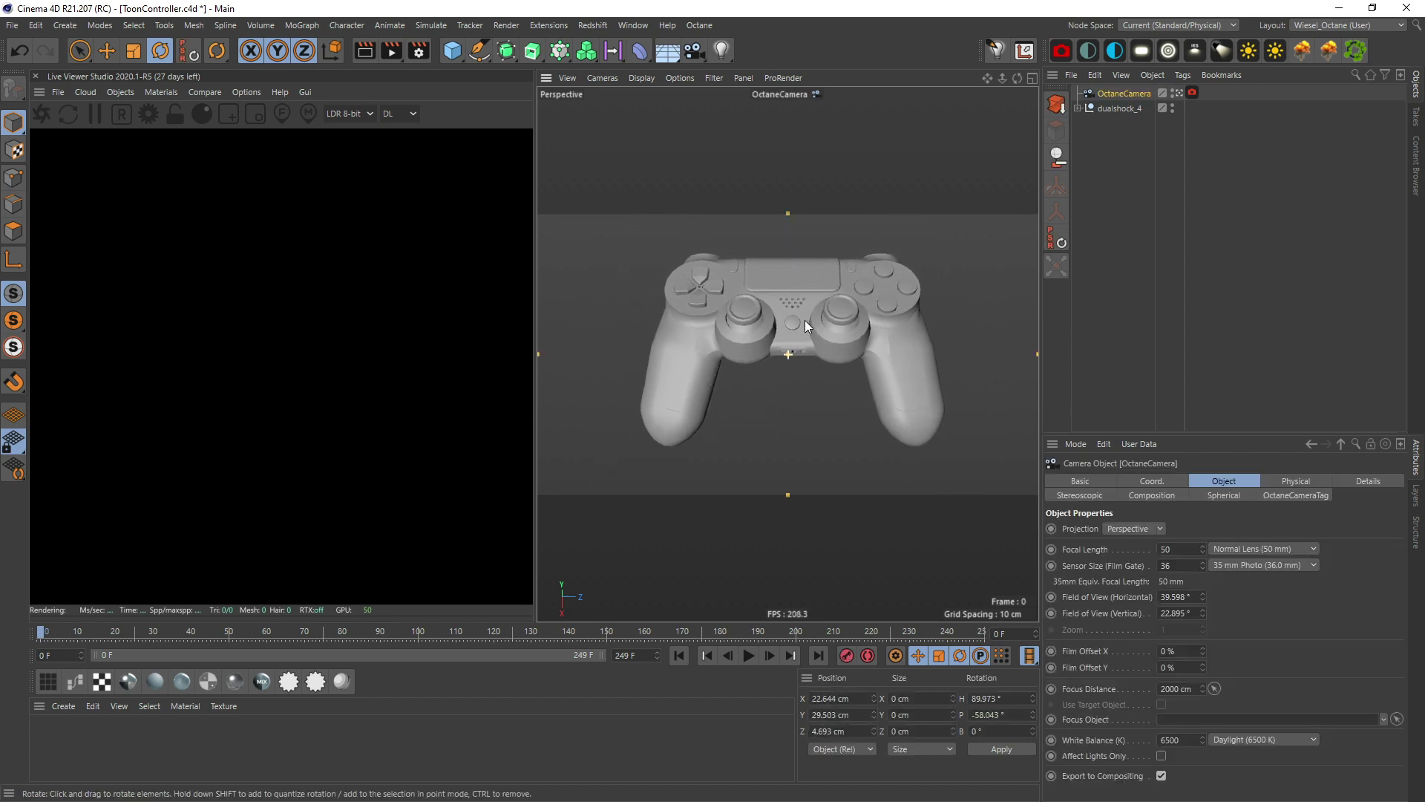
pyautogui.click(1112, 137)
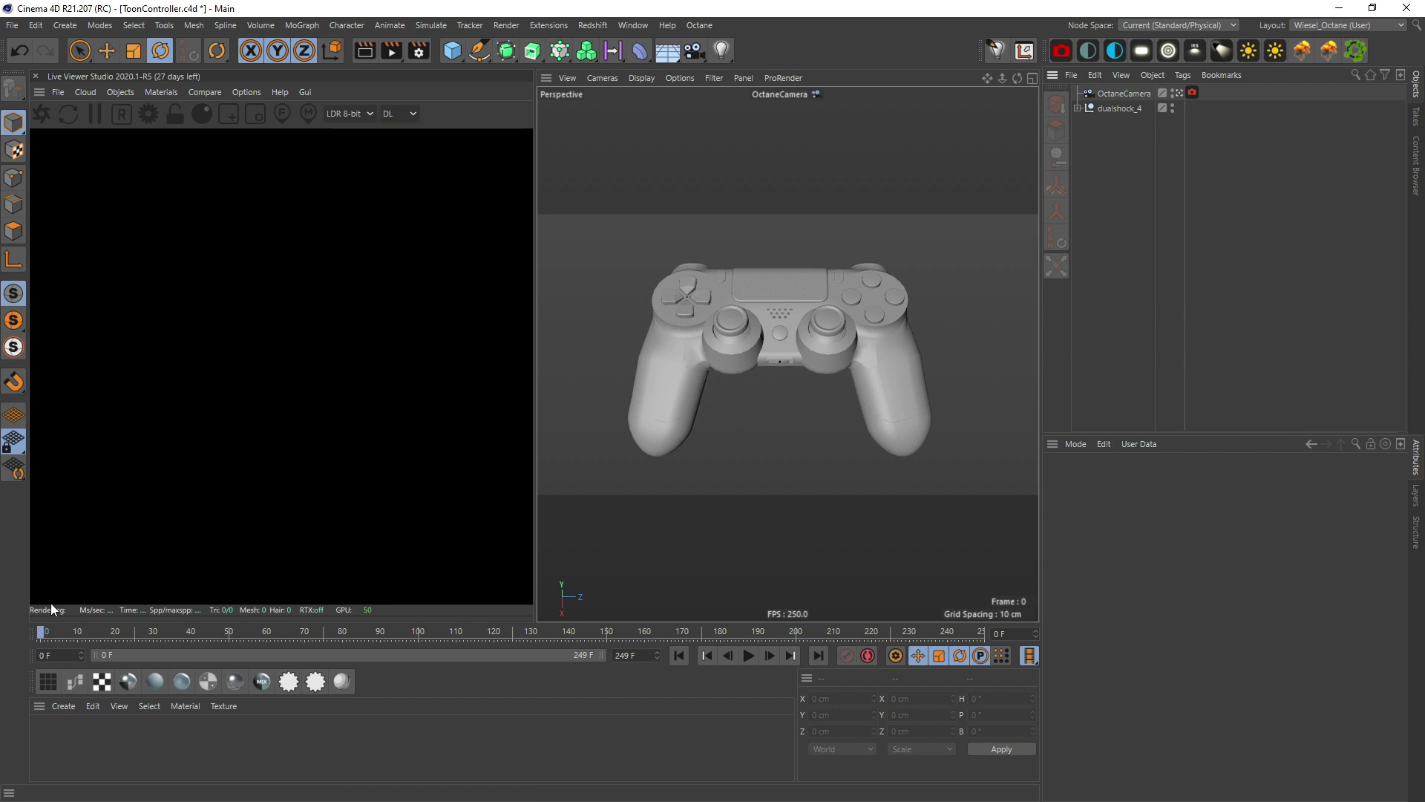
pyautogui.moveTo(42, 633); pyautogui.dragTo(287, 656)
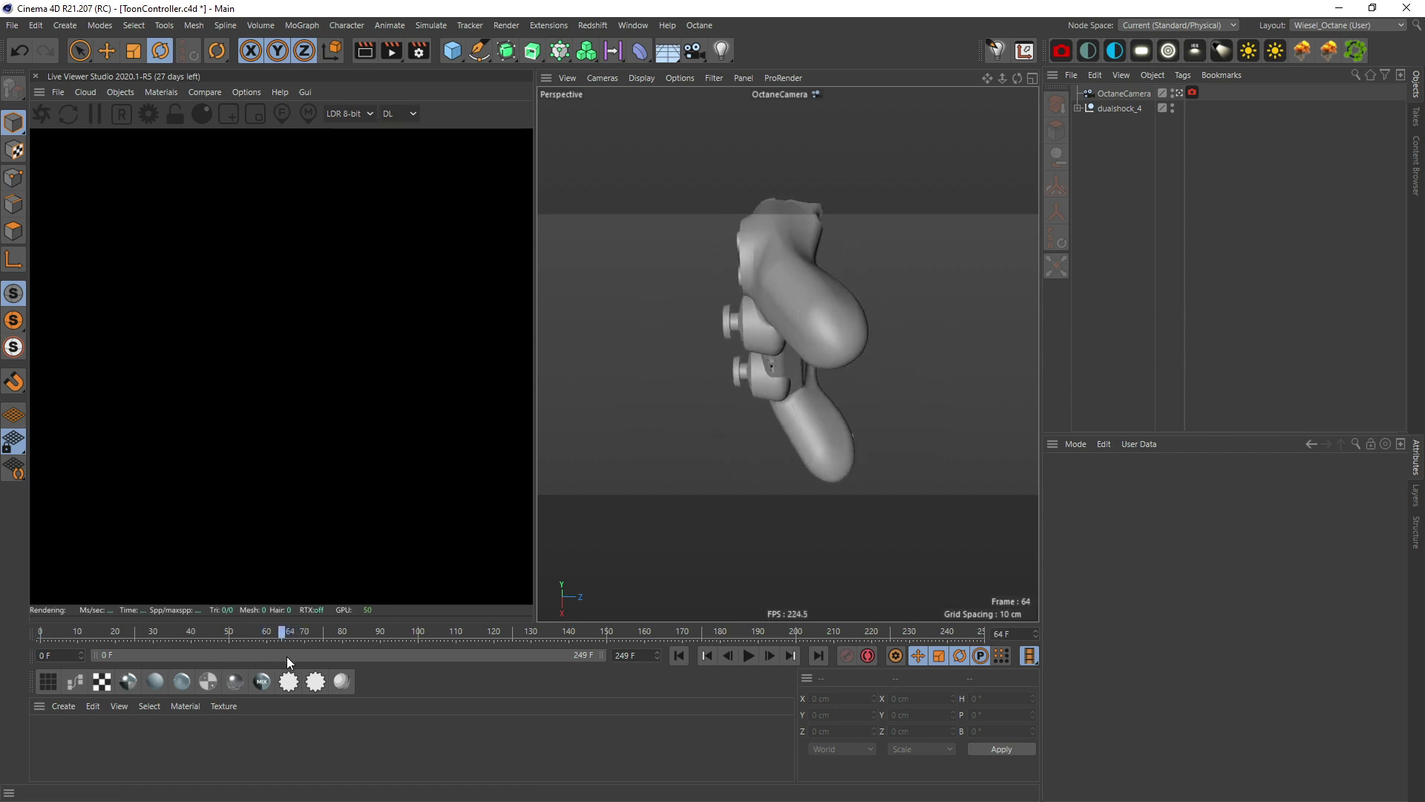
pyautogui.keyDown('alt'); pyautogui.moveTo(803, 297); pyautogui.dragTo(814, 329); pyautogui.keyUp('alt')
pyautogui.moveTo(291, 634); pyautogui.dragTo(39, 632)
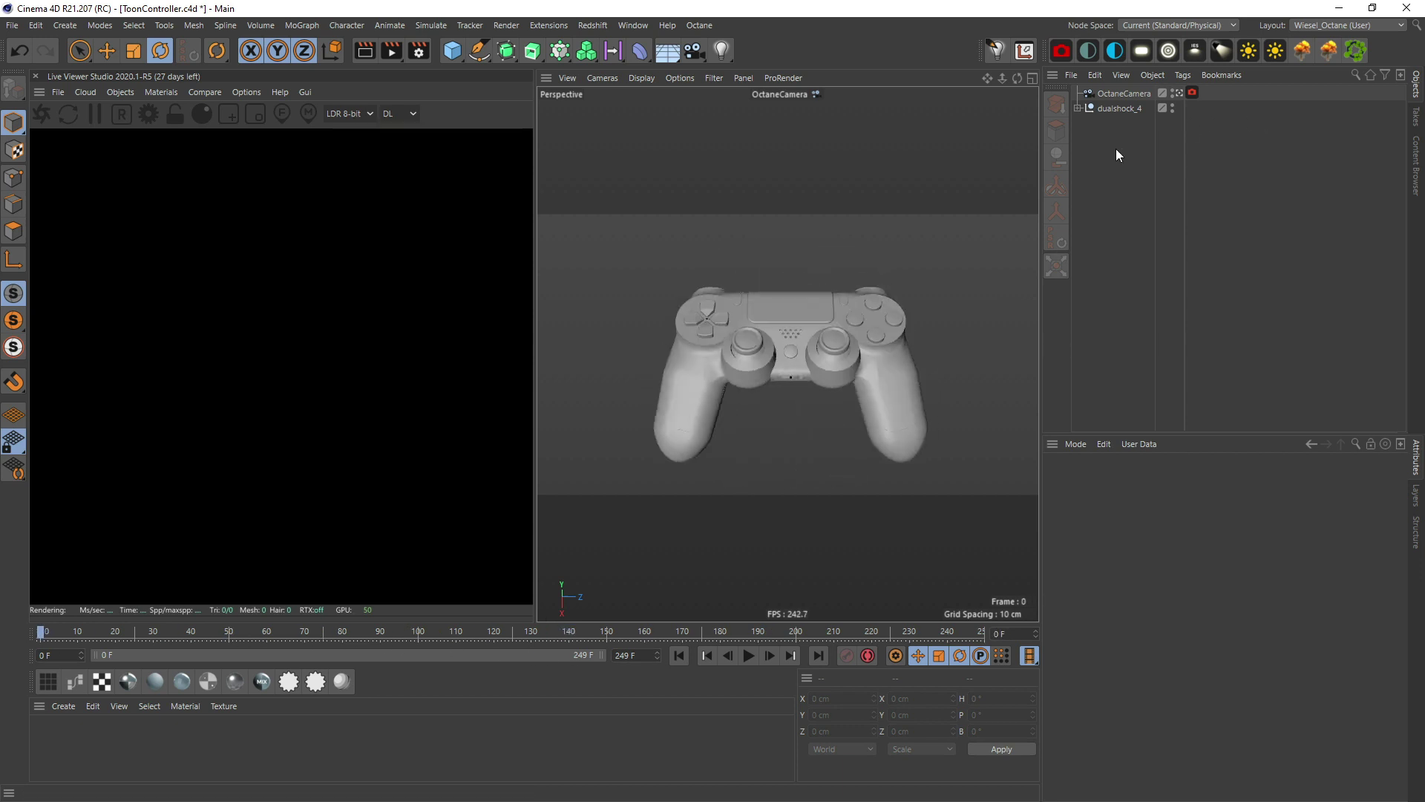
# Add a Protection tag to the OctaneCamera via Commander to lock its framing
pyautogui.click(1116, 92)
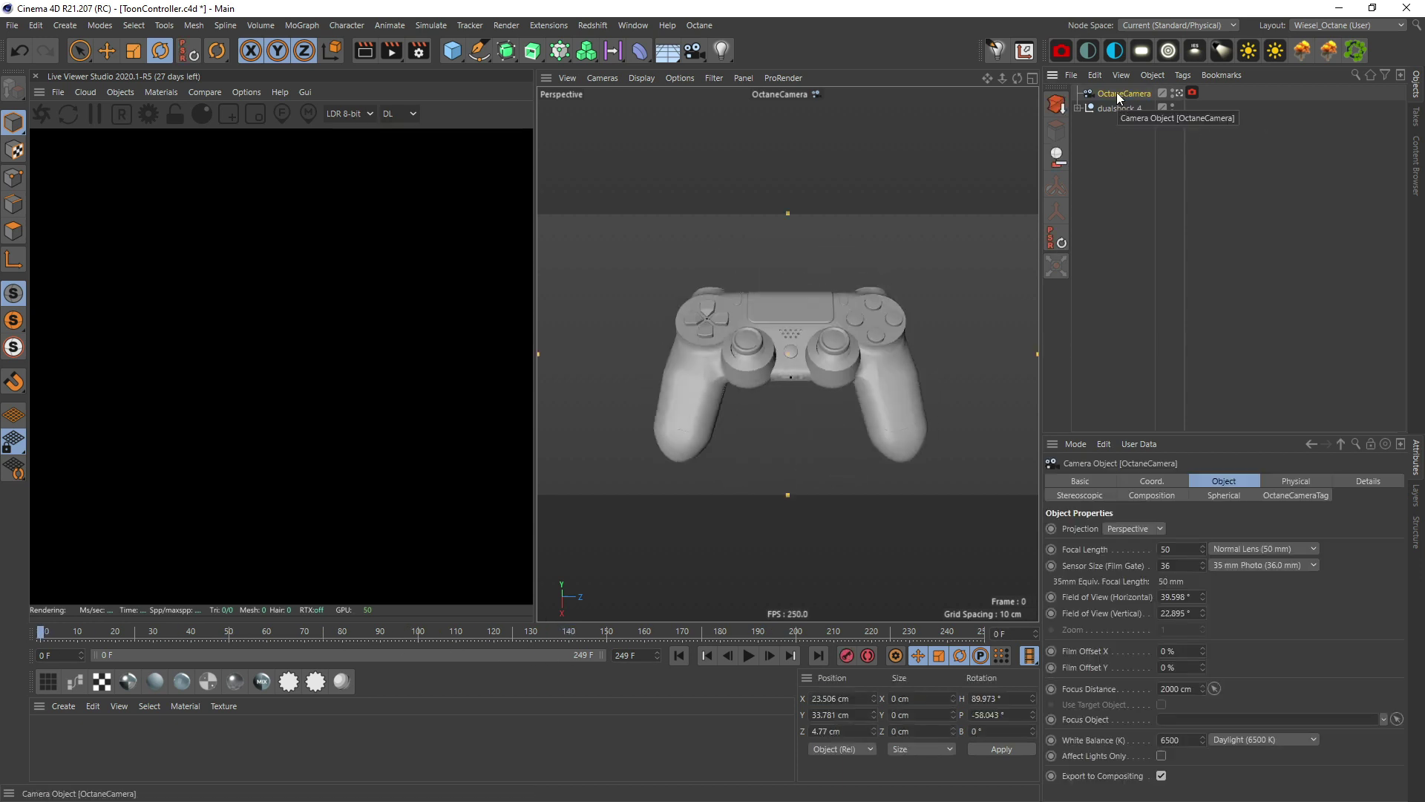
pyautogui.hotkey('shift', 'c')
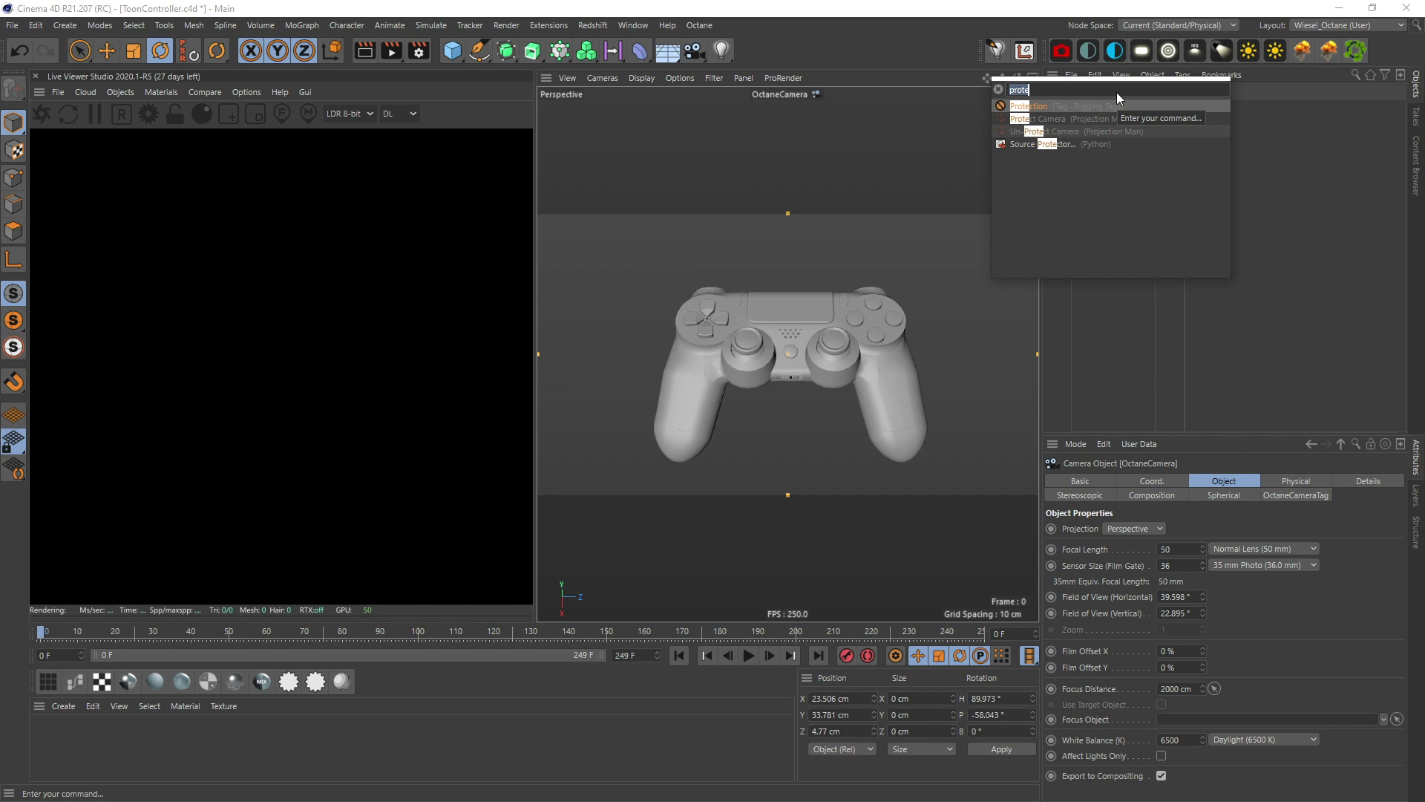
pyautogui.press('Return')
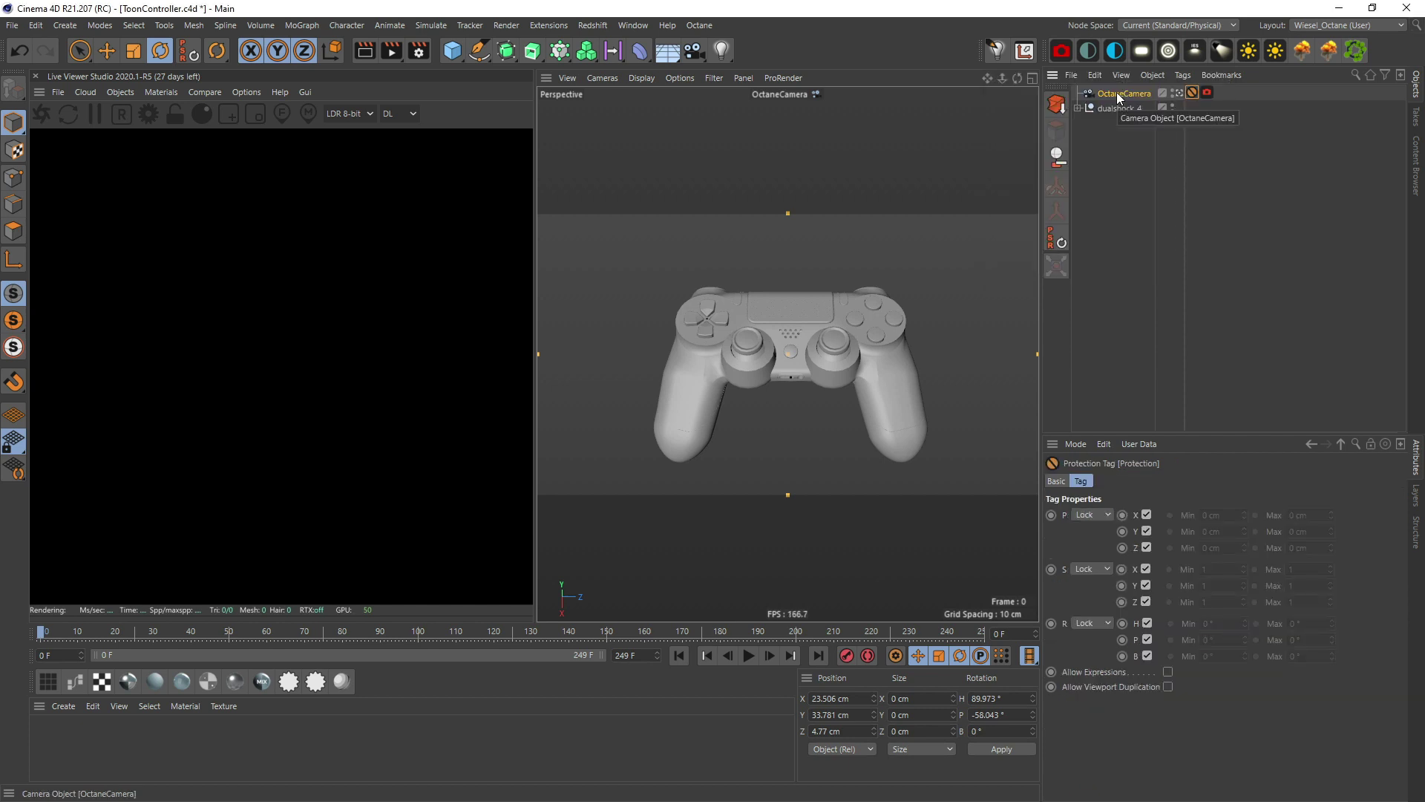
pyautogui.keyDown('ctrl'); pyautogui.click(1122, 95); pyautogui.keyUp('ctrl')
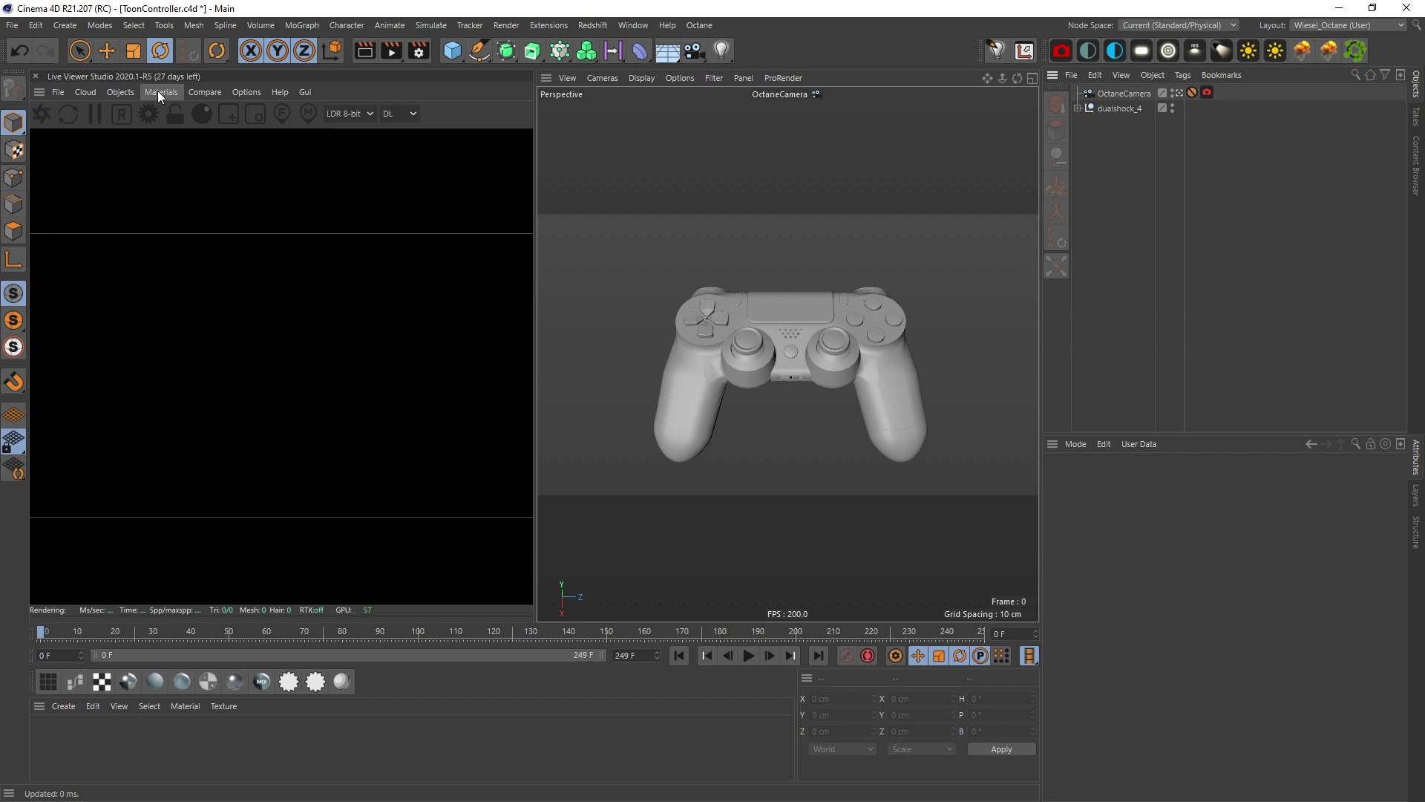
# Add an Octane toon directional light to the scene
pyautogui.click(118, 92)
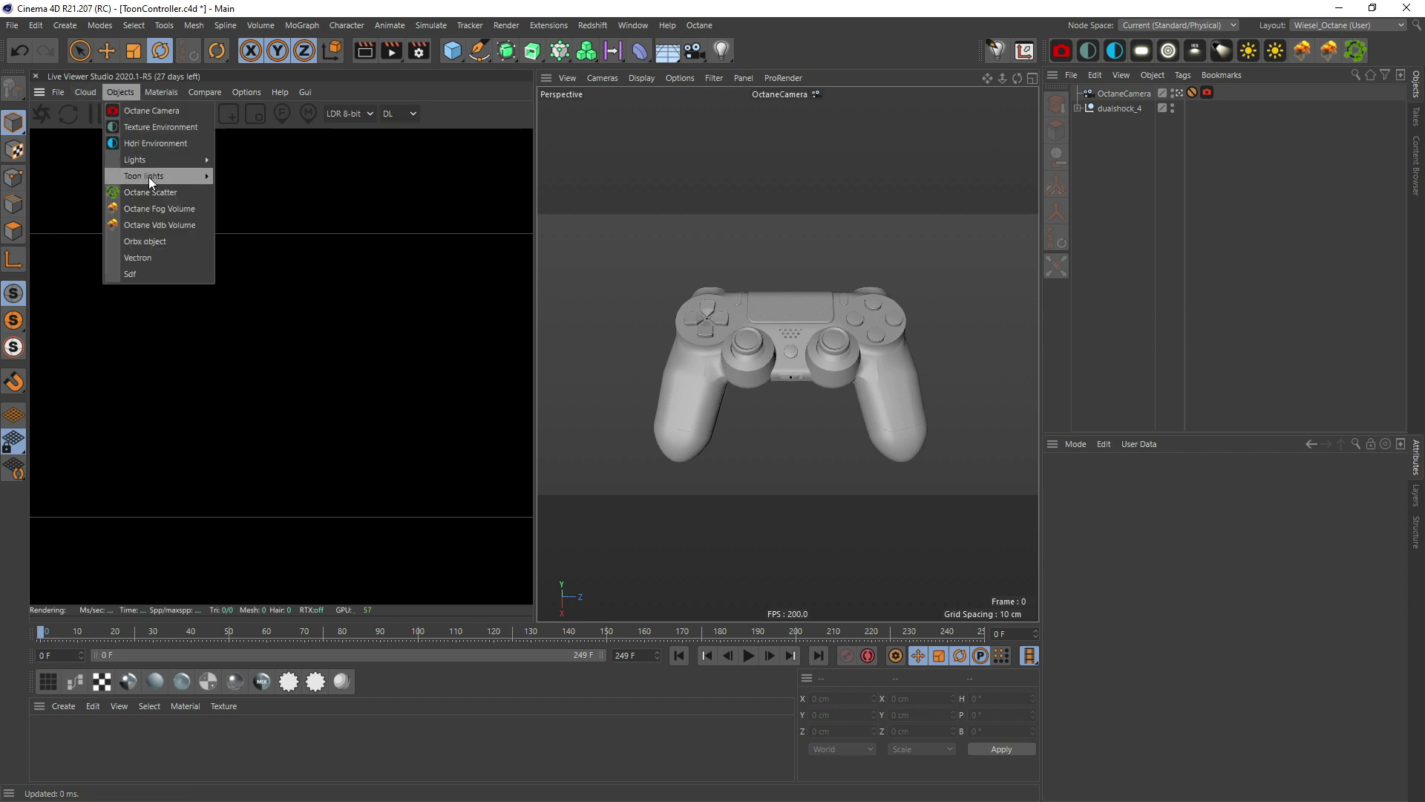
pyautogui.moveTo(149, 178)
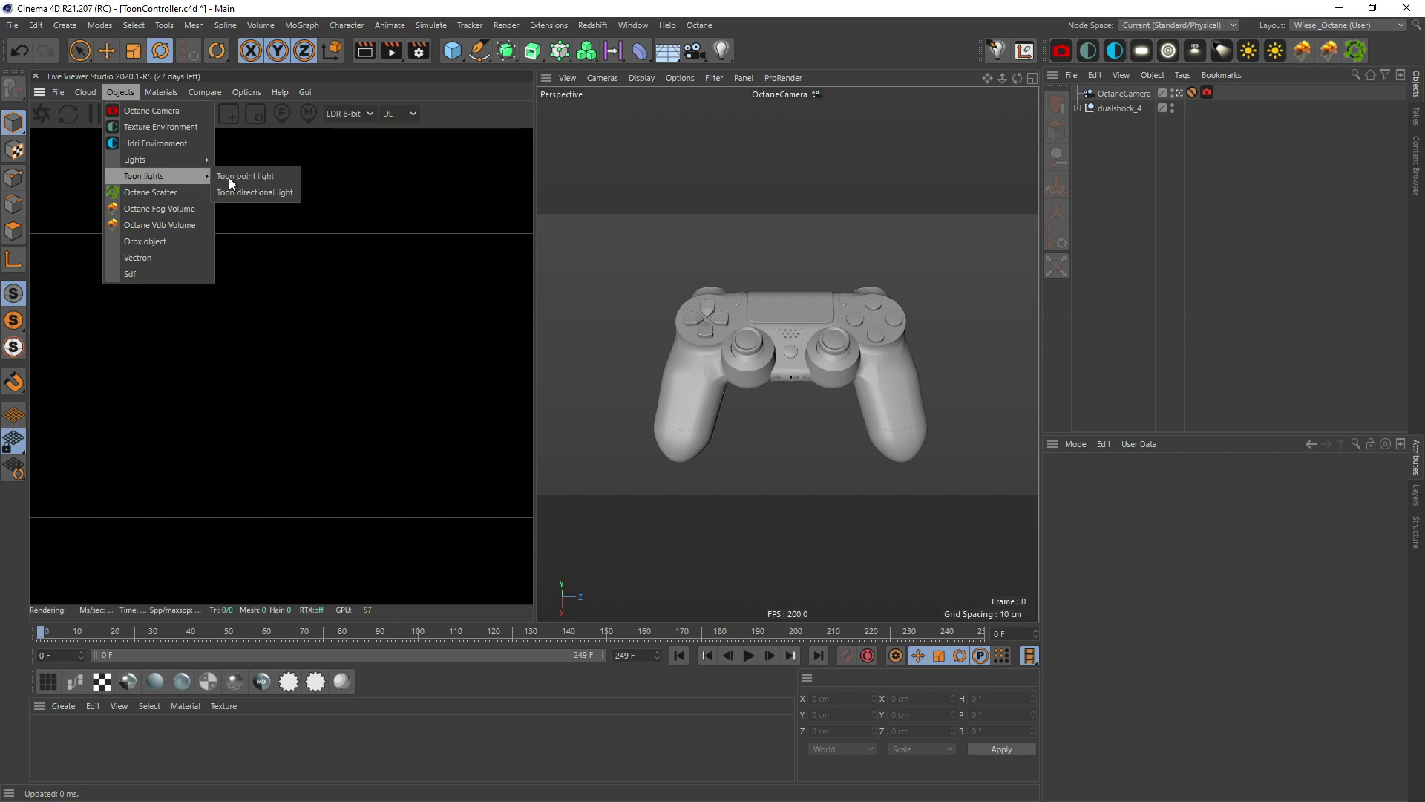
pyautogui.click(239, 193)
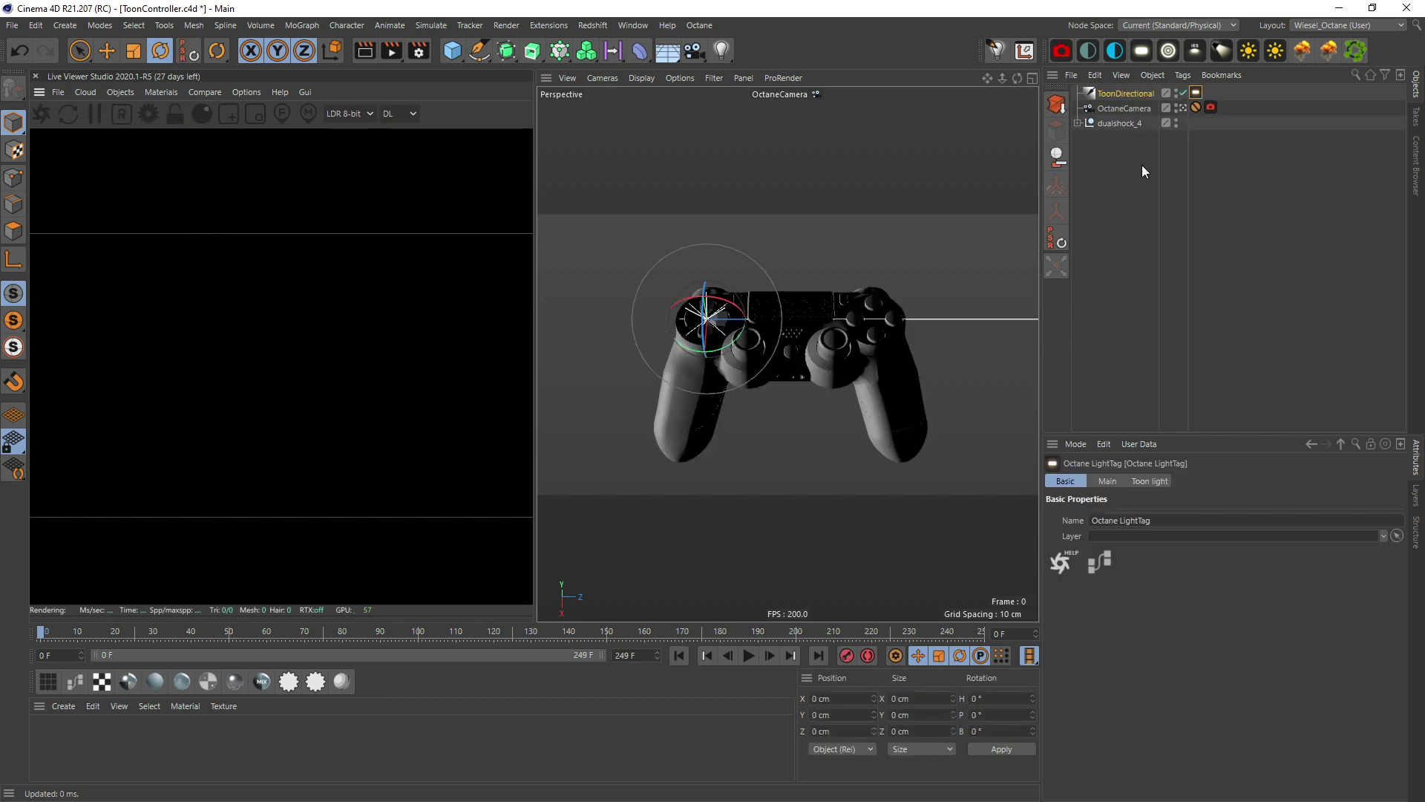
pyautogui.click(1117, 94)
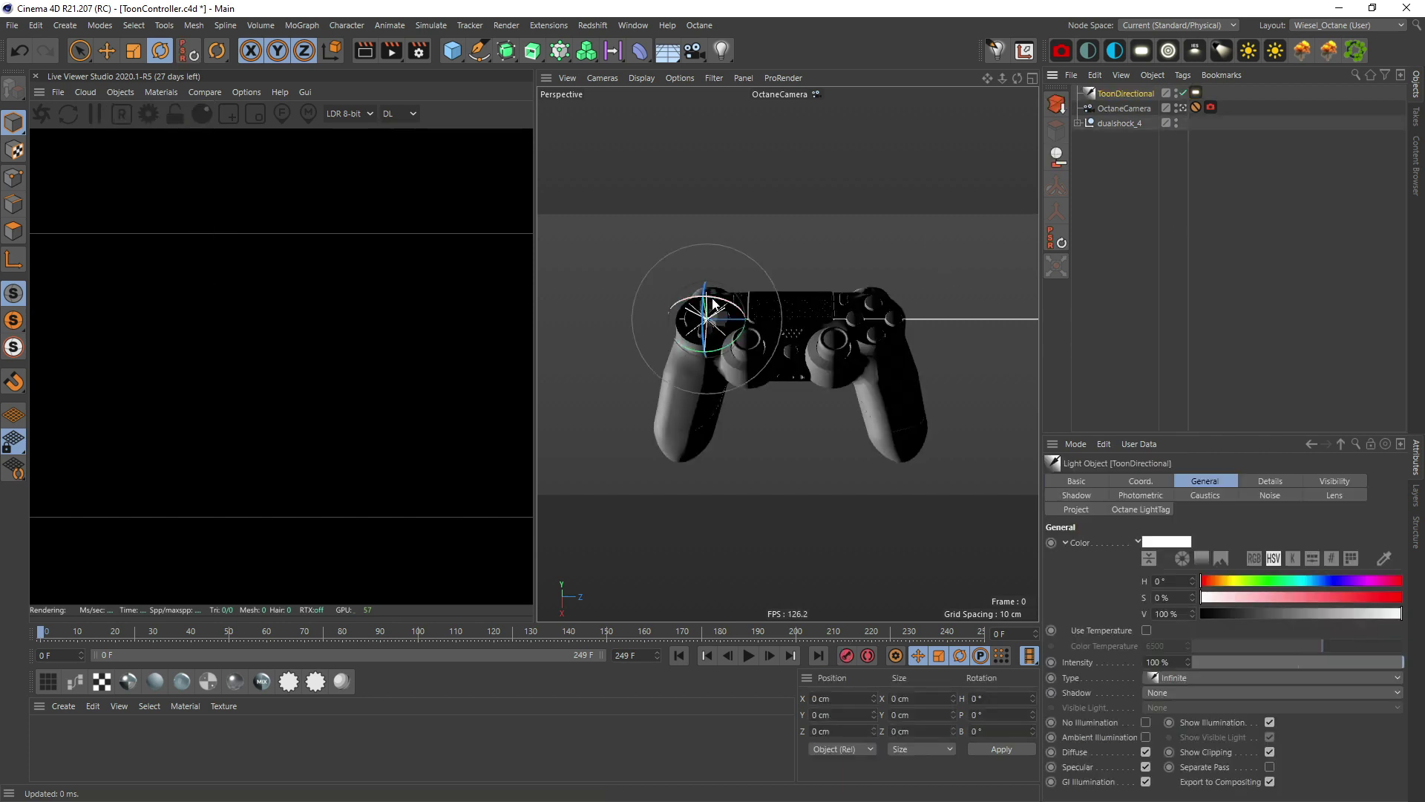
# Rotate the ToonDirectional light to about 86.4°, -43.9°, 84.8° to aim at the controller
pyautogui.moveTo(713, 304); pyautogui.dragTo(1008, 346)
pyautogui.click(1181, 107)
pyautogui.moveTo(831, 311)
pyautogui.keyDown('alt'); pyautogui.mouseDown()
pyautogui.moveTo(720, 294)
pyautogui.moveTo(775, 332)
pyautogui.moveTo(813, 319)
pyautogui.mouseUp(); pyautogui.keyUp('alt')
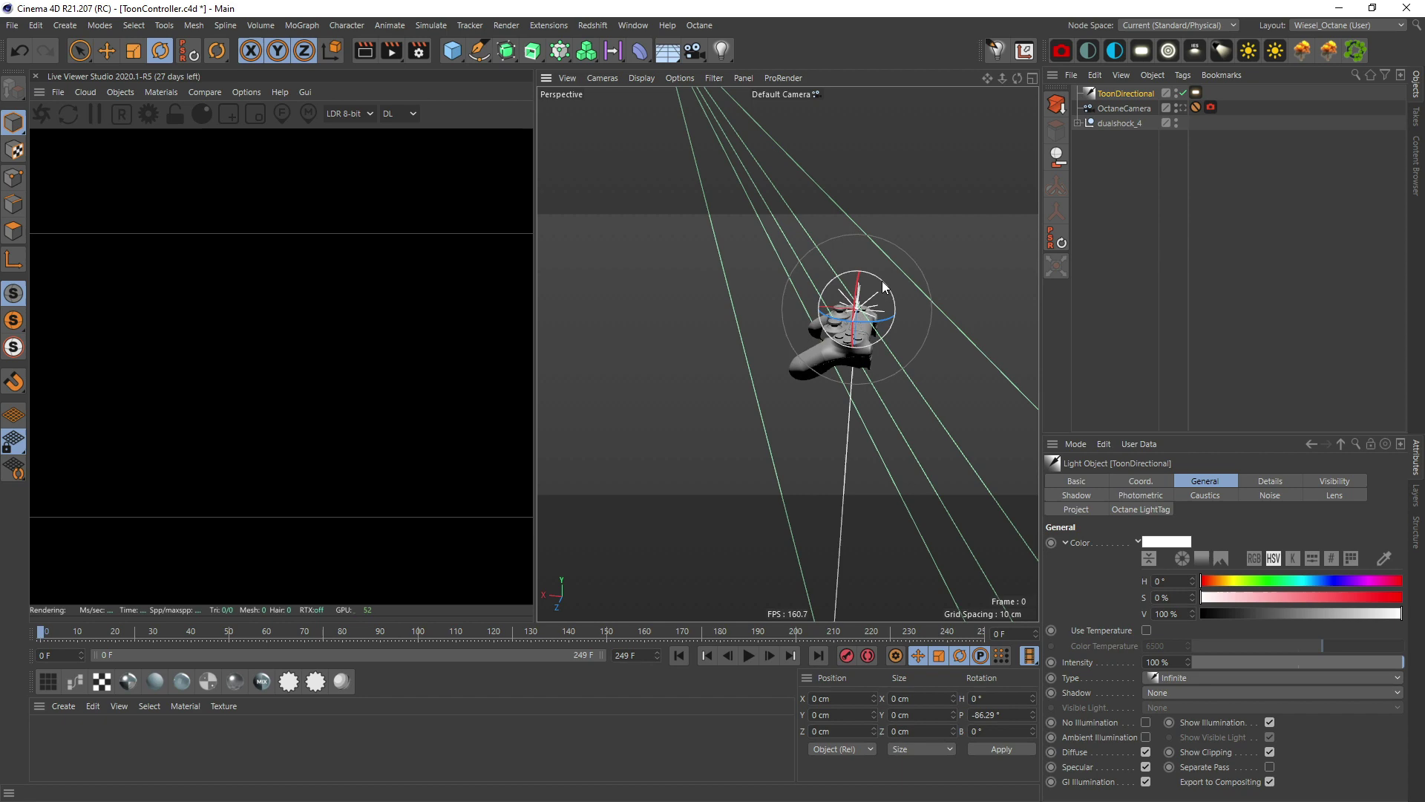
pyautogui.moveTo(882, 281); pyautogui.dragTo(942, 374)
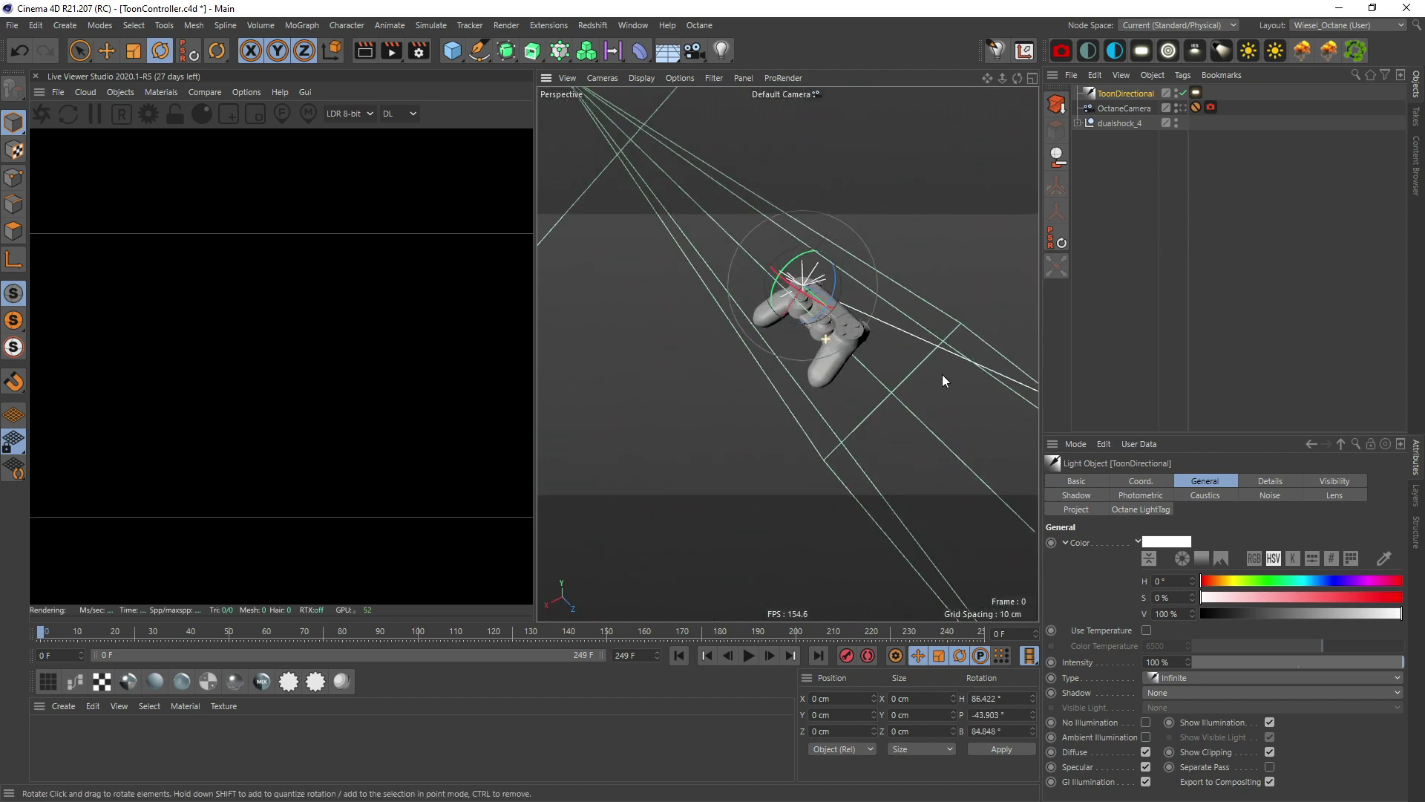
pyautogui.click(1184, 113)
pyautogui.click(1185, 108)
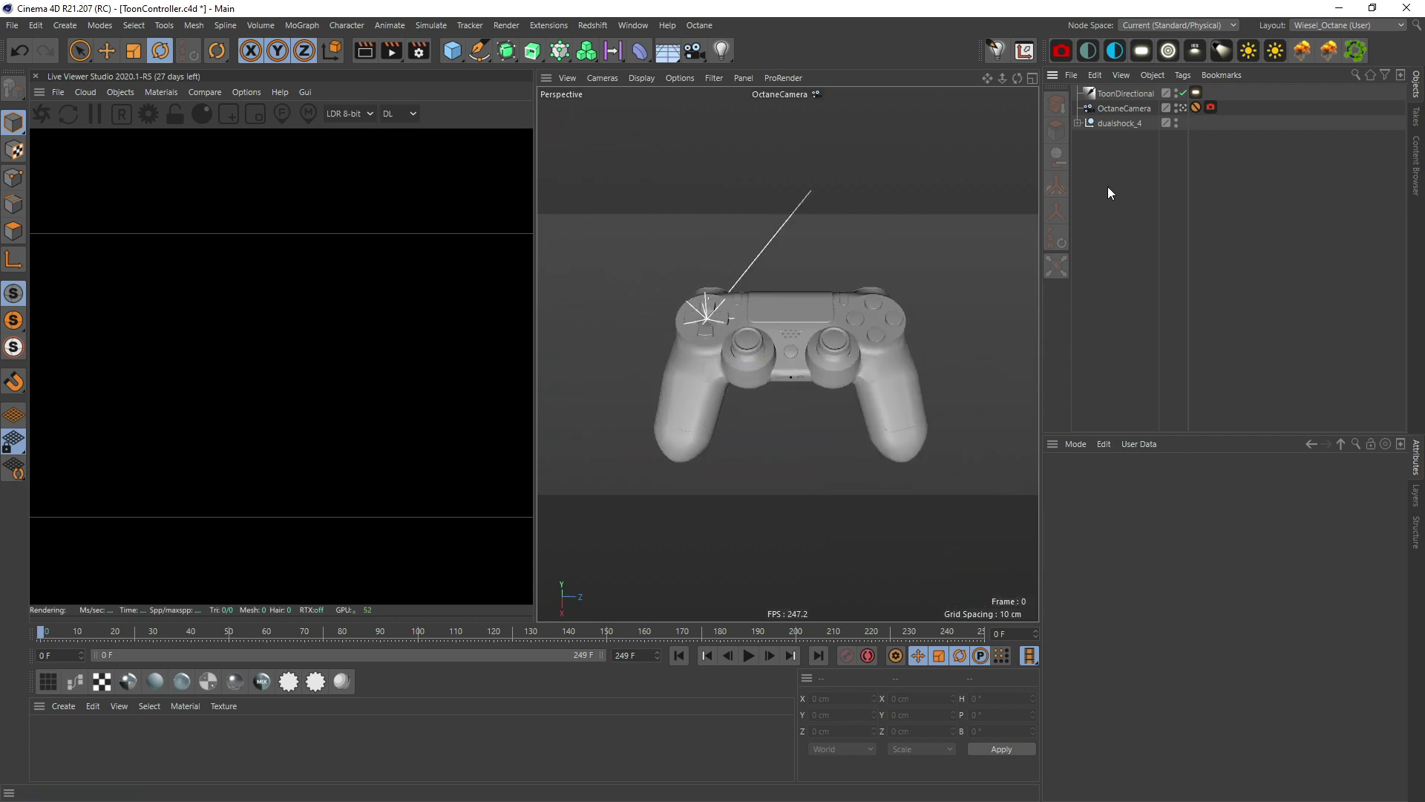
# Move the ToonDirectional light about -15 cm in Z
pyautogui.press('e')
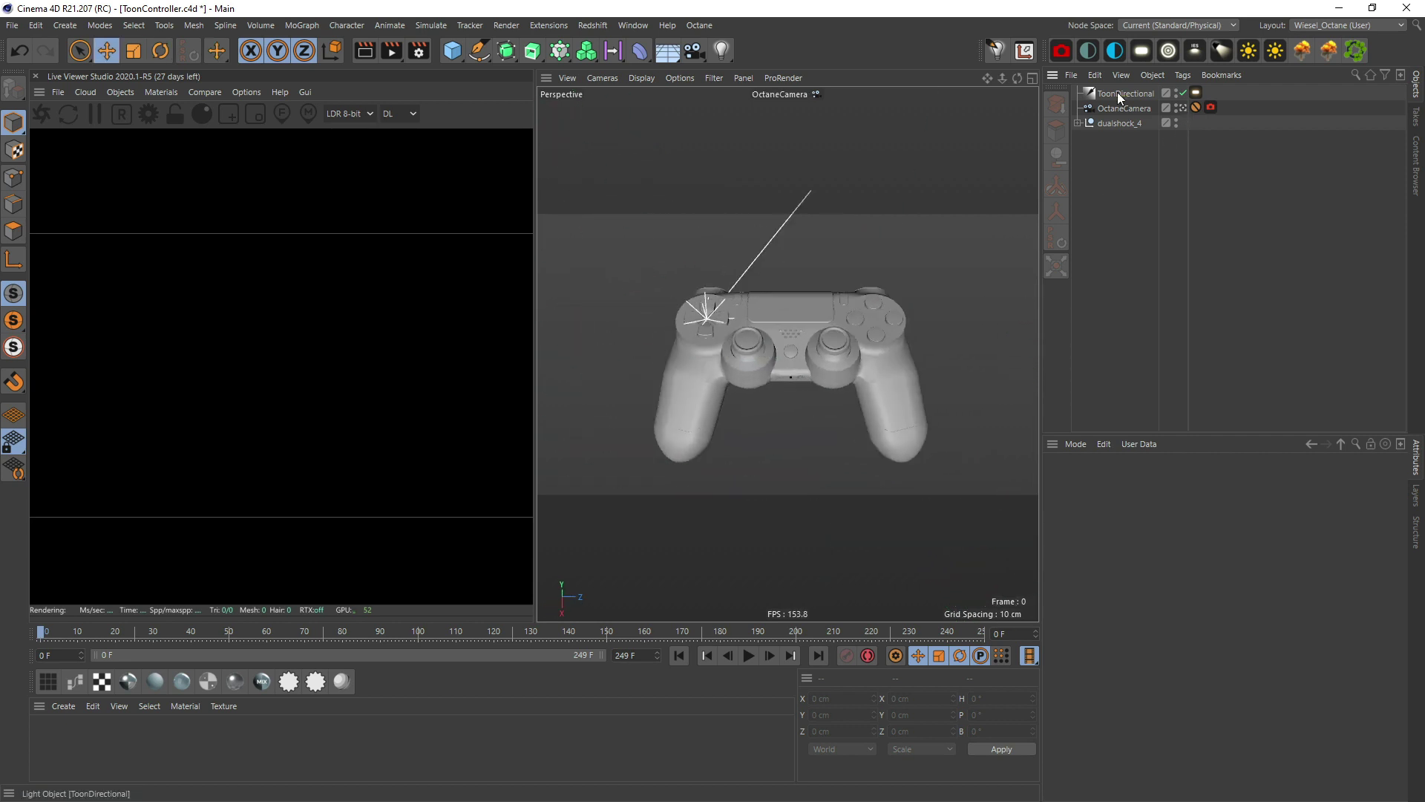
pyautogui.click(1120, 93)
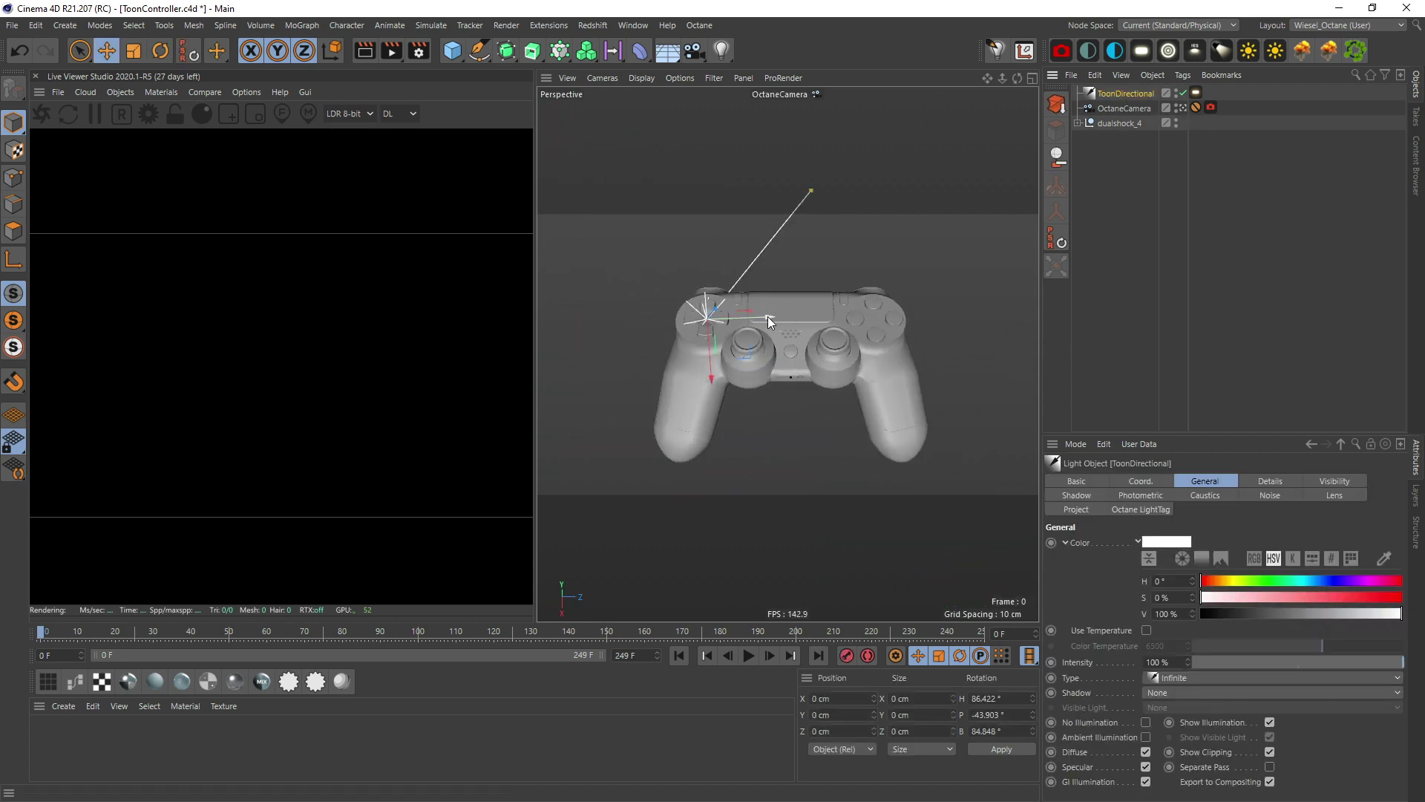
pyautogui.moveTo(790, 313); pyautogui.dragTo(549, 335)
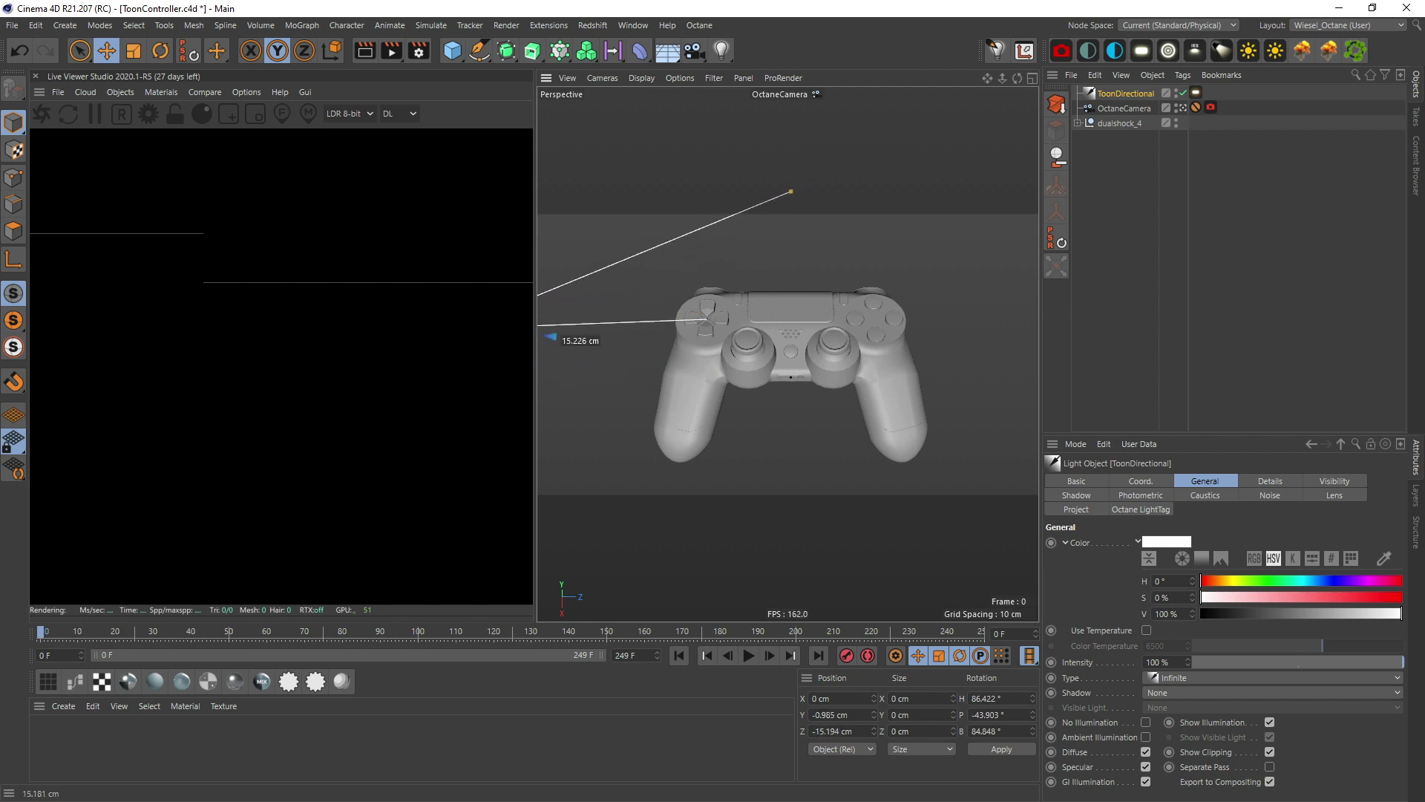
pyautogui.click(1134, 190)
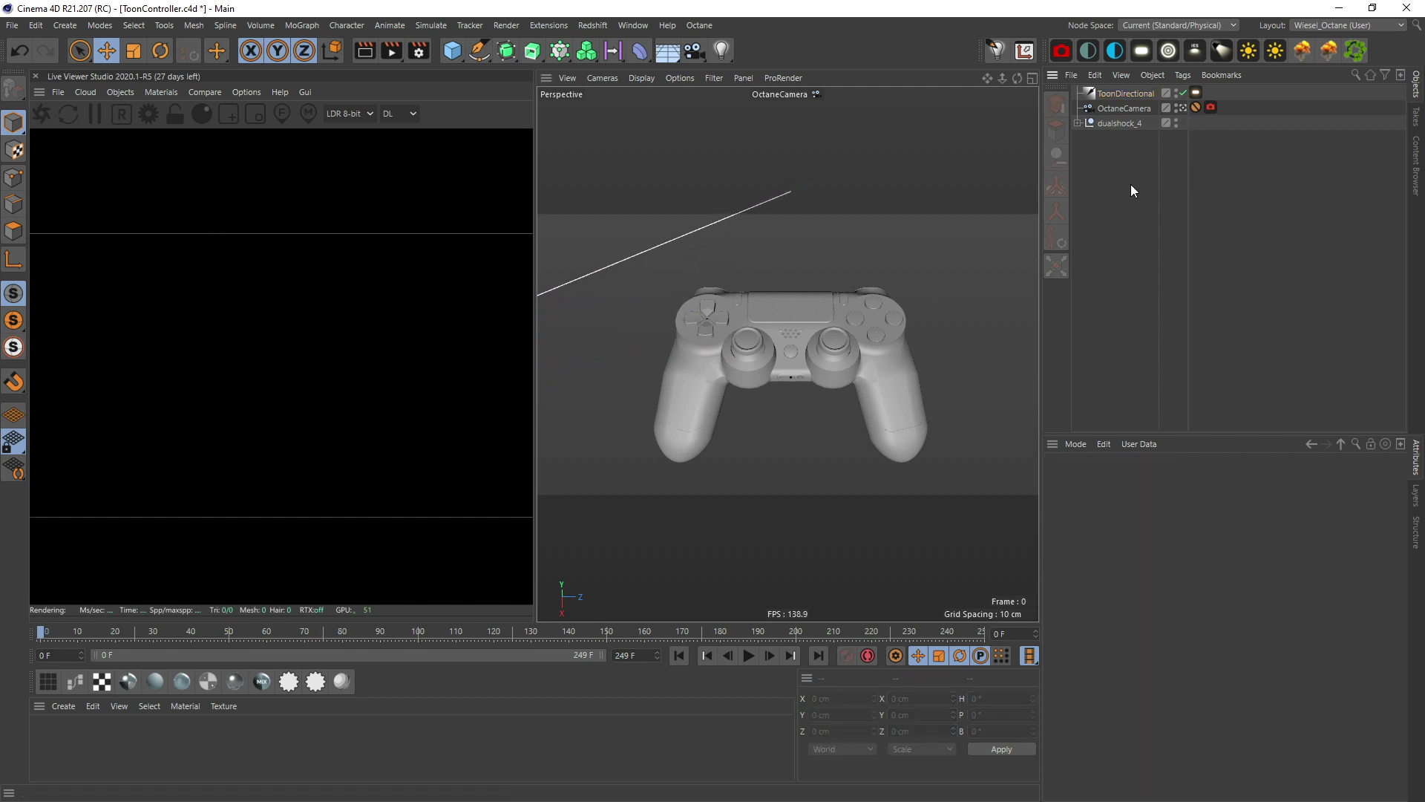
# Create an OctToon1 toon material, assign it to dualshock_4, and start the Live Viewer render
pyautogui.click(158, 92)
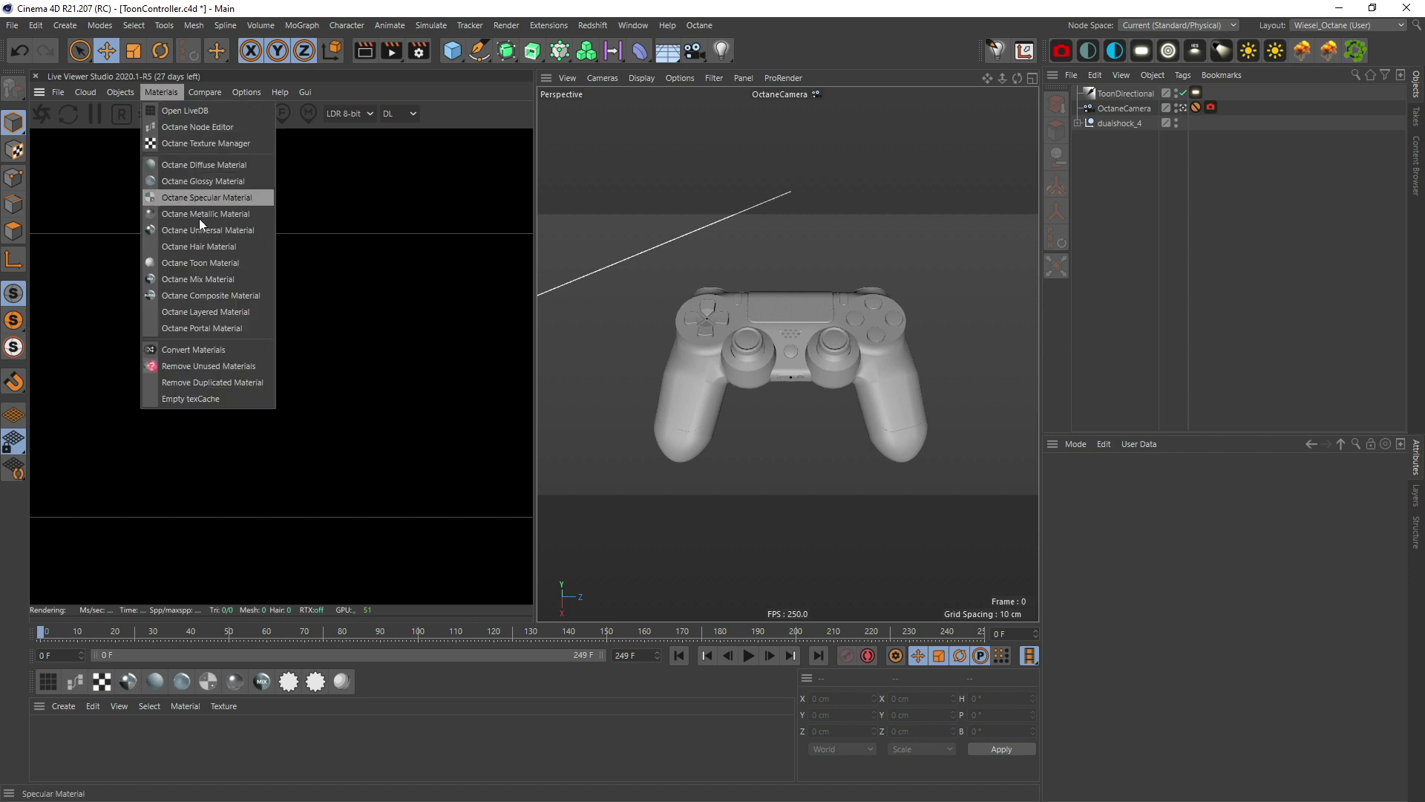
pyautogui.click(198, 261)
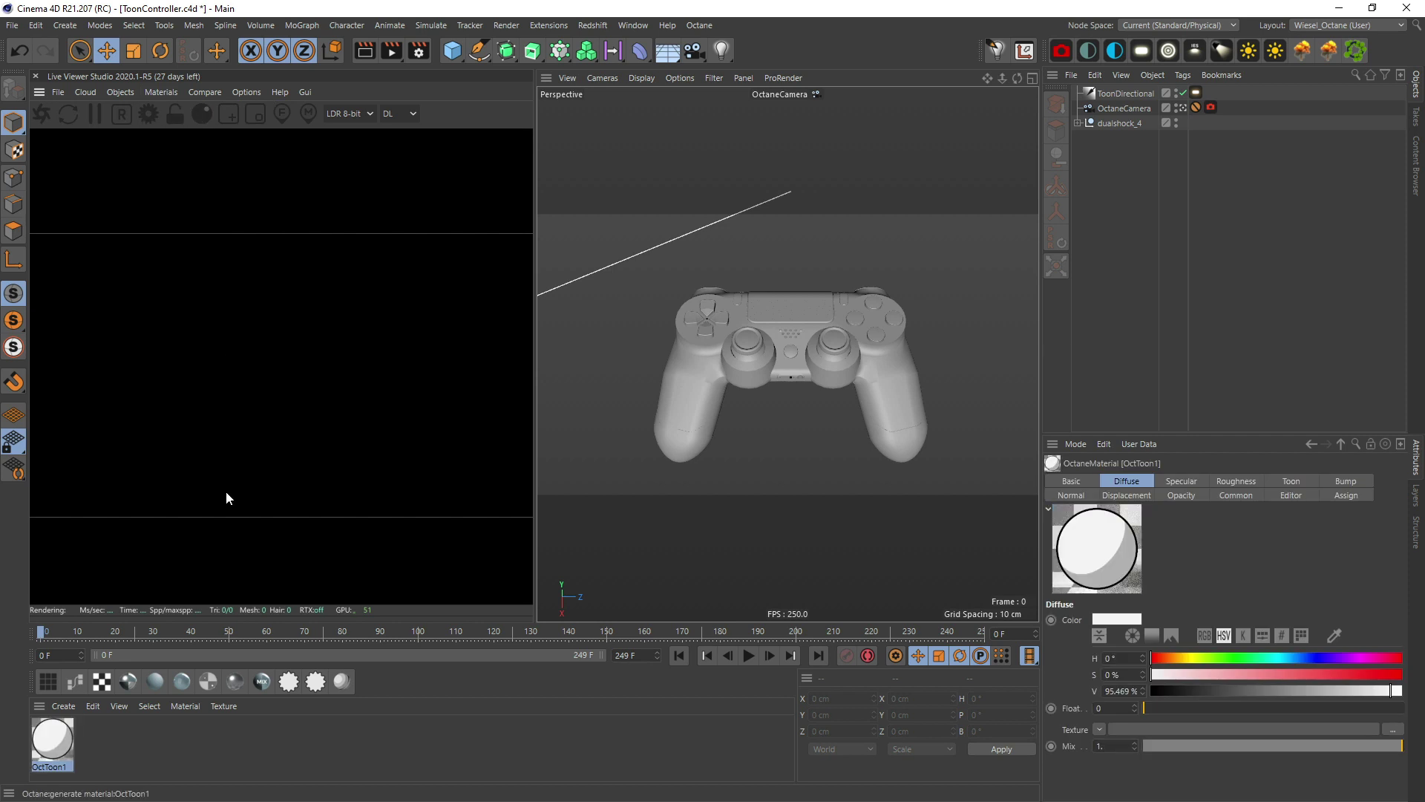
pyautogui.moveTo(1026, 333); pyautogui.dragTo(1148, 134)
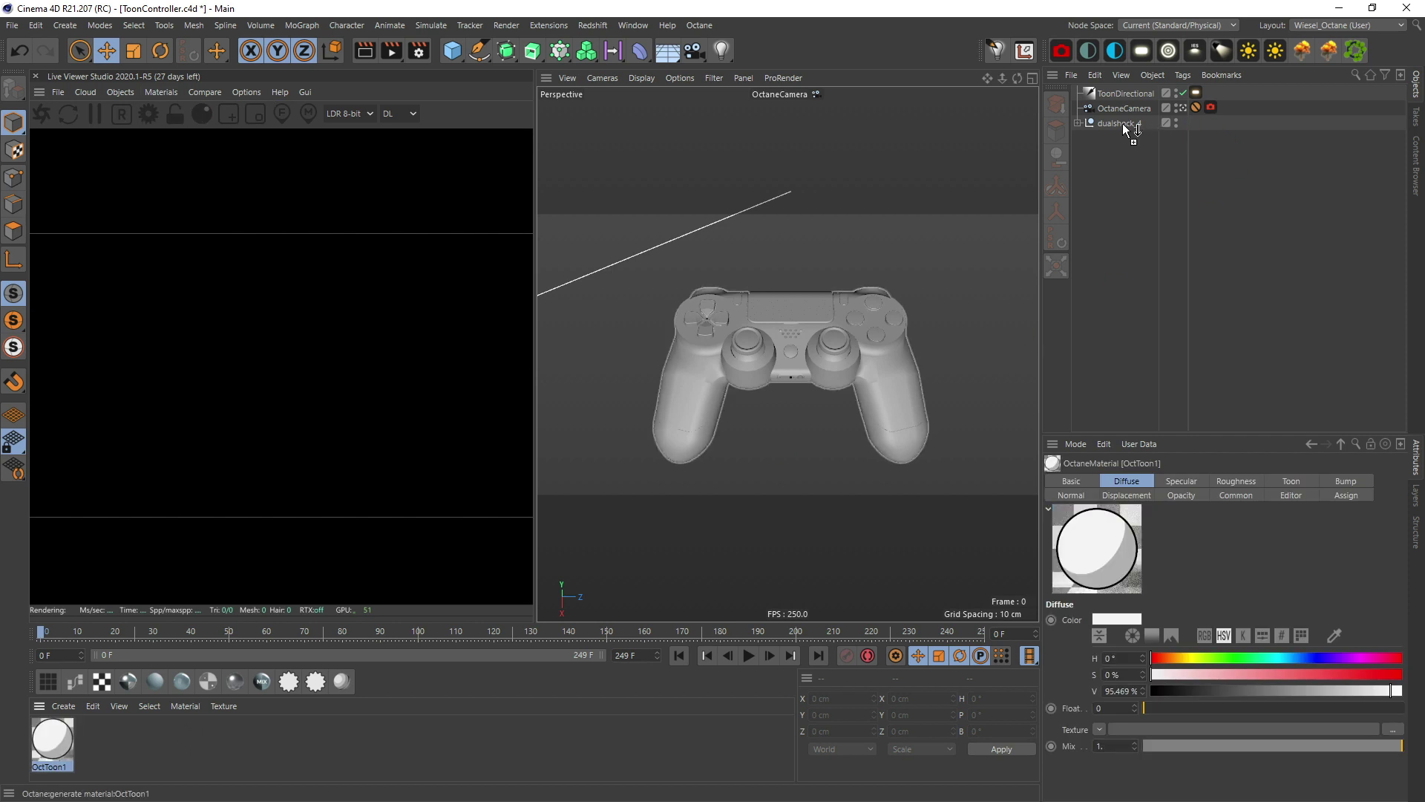
pyautogui.moveTo(1125, 128); pyautogui.dragTo(1126, 124)
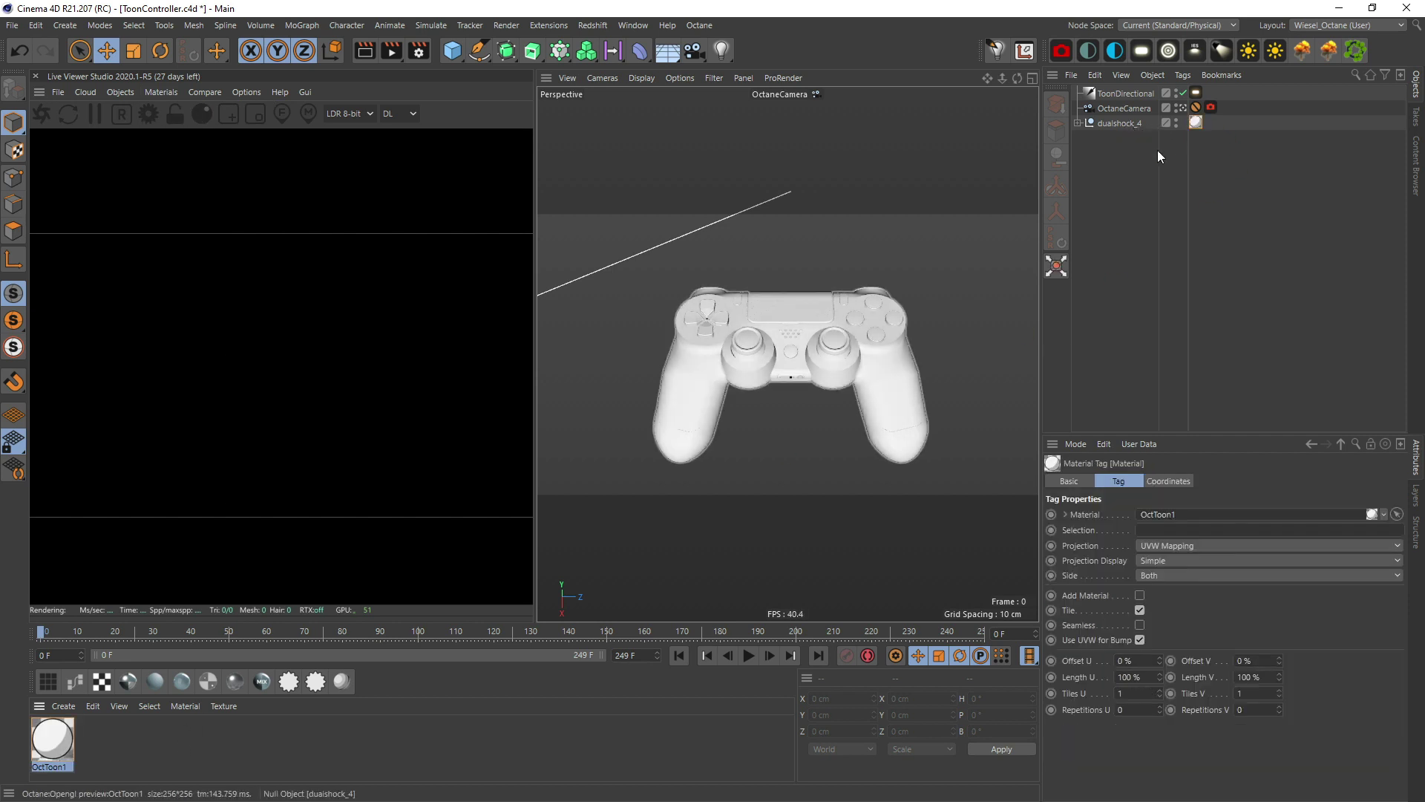
pyautogui.click(41, 115)
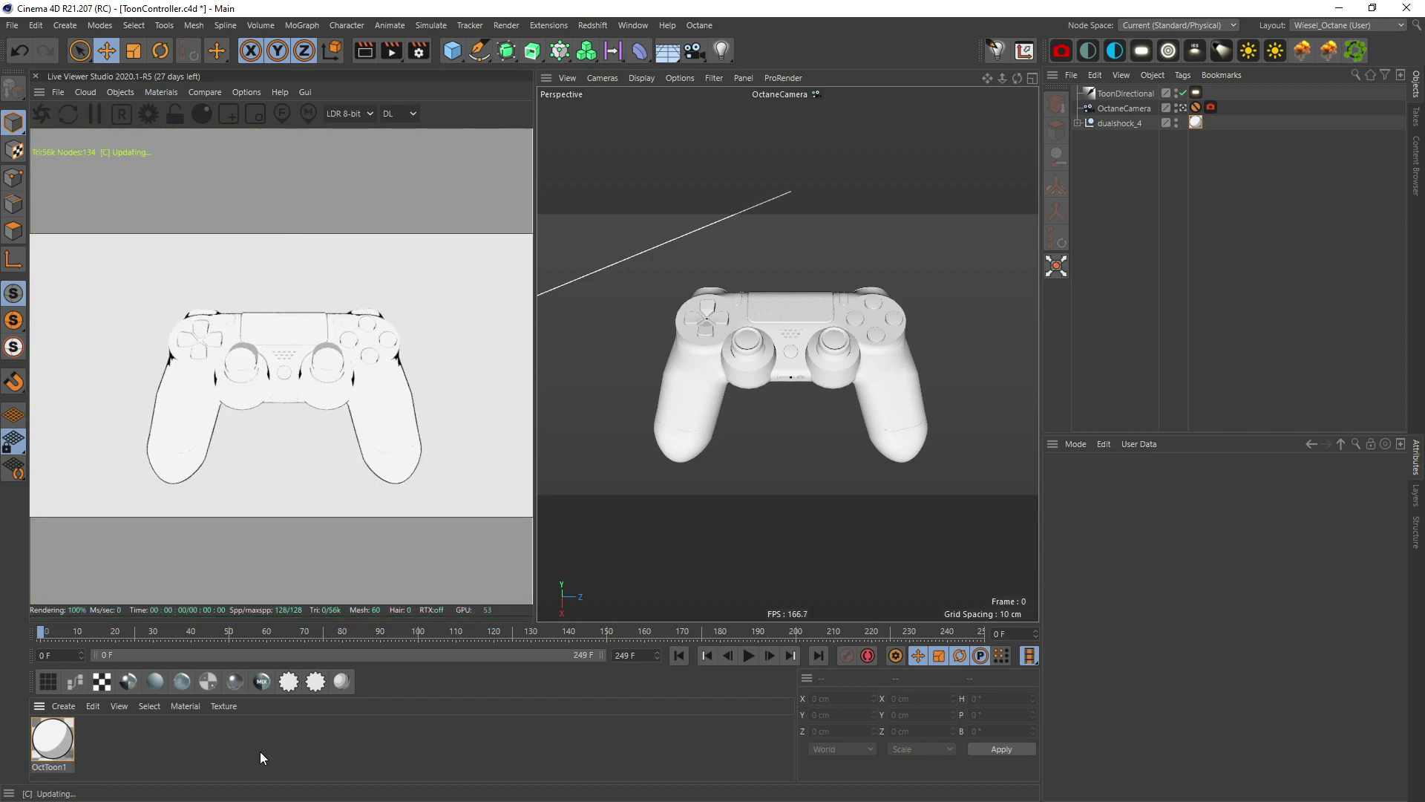
# Set OctToon1's diffuse colour to green (H 133°, S 89%, V 73%) in the Material Editor
pyautogui.doubleClick(52, 740)
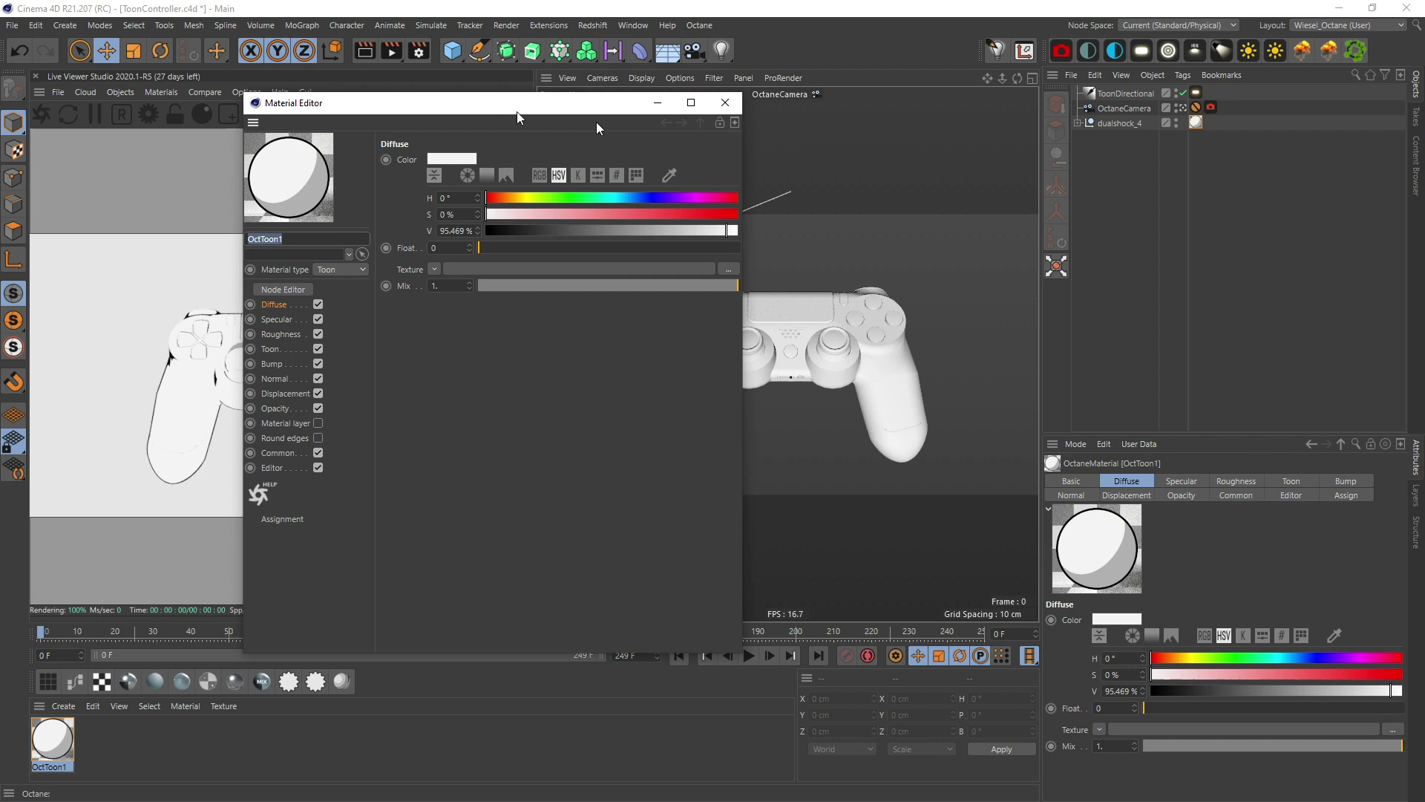
pyautogui.moveTo(594, 100); pyautogui.dragTo(923, 96)
pyautogui.click(594, 387)
pyautogui.click(582, 372)
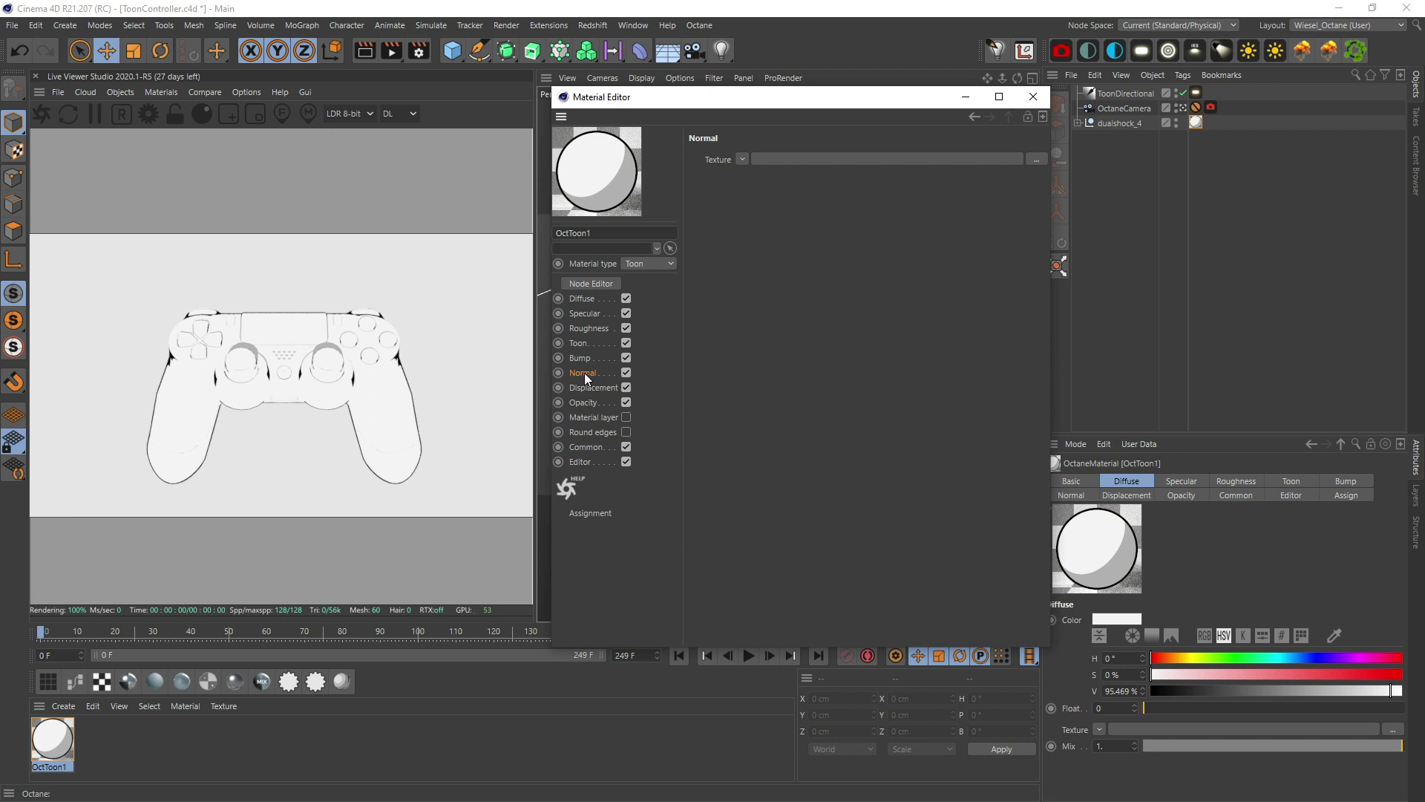
pyautogui.click(581, 297)
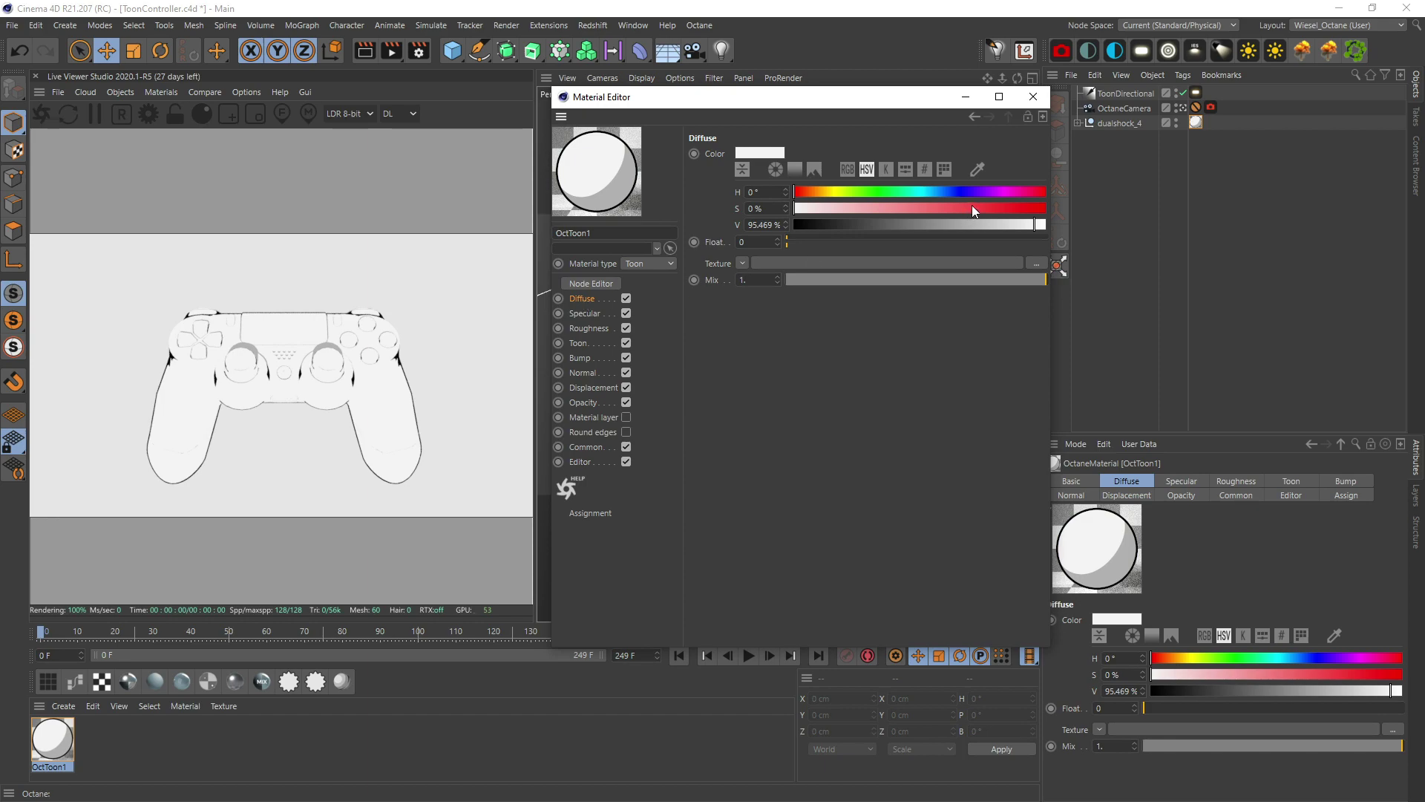
pyautogui.moveTo(972, 205); pyautogui.dragTo(1073, 225)
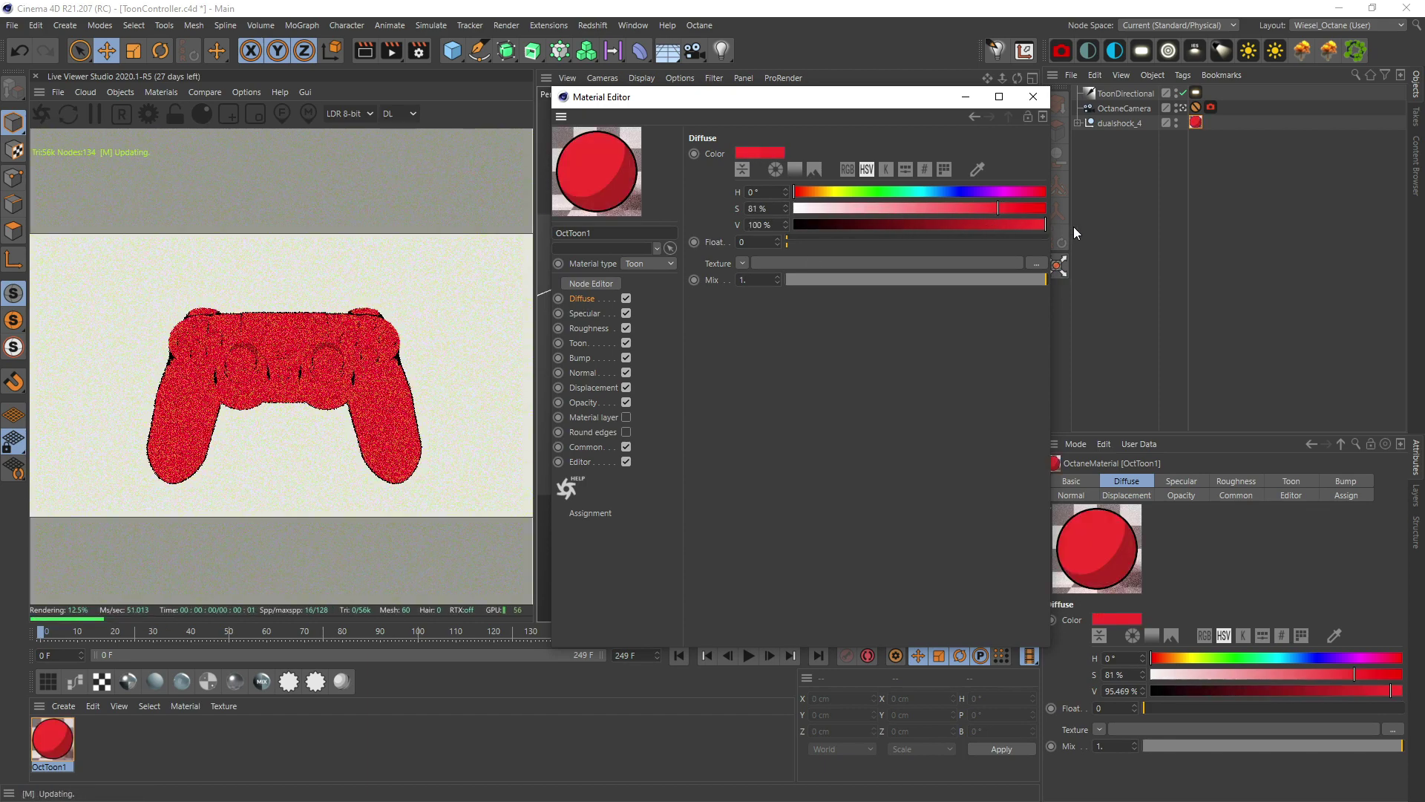
pyautogui.moveTo(992, 205)
pyautogui.mouseDown()
pyautogui.moveTo(888, 192)
pyautogui.moveTo(1019, 219)
pyautogui.moveTo(937, 221)
pyautogui.moveTo(977, 222)
pyautogui.mouseUp()
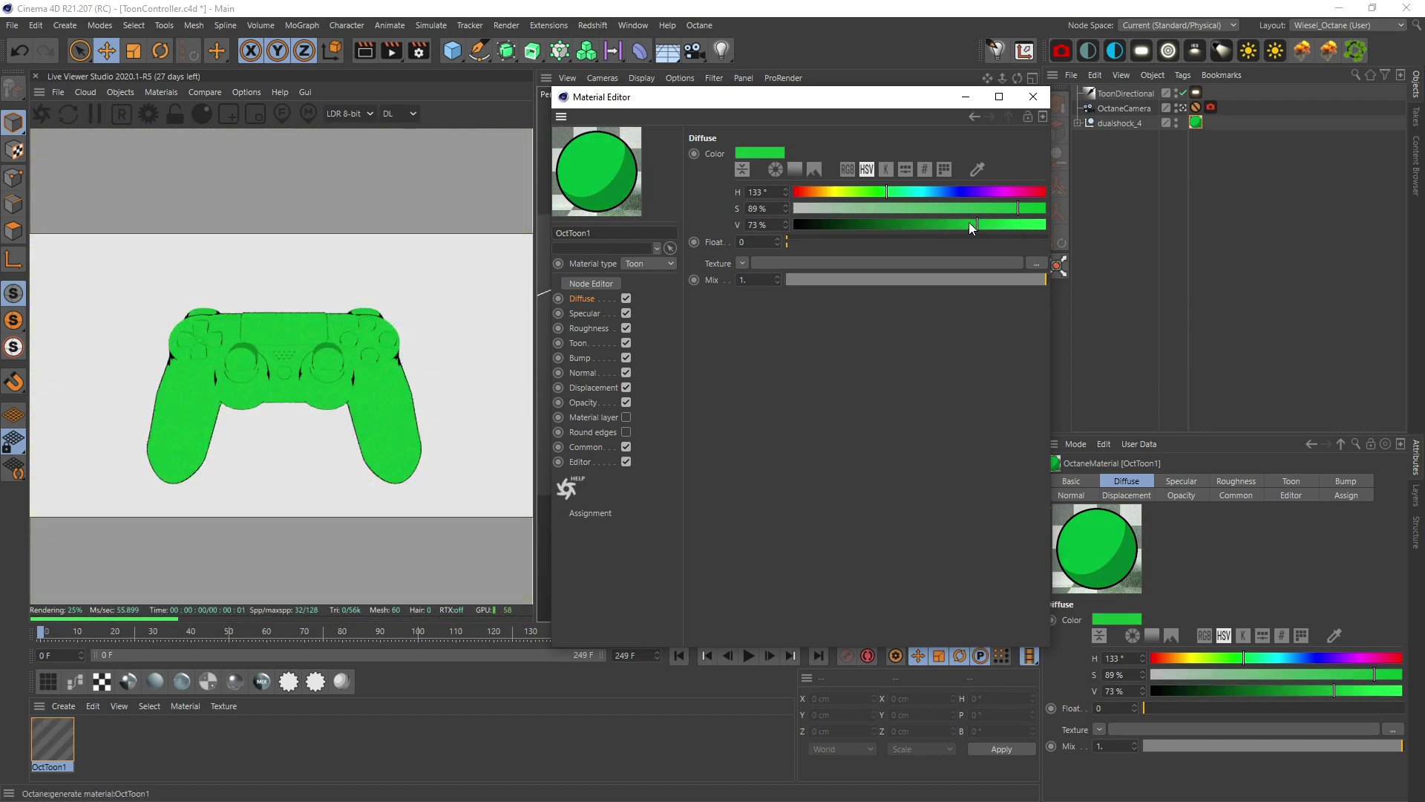
# Lower OctToon1's specular to about 0.4 and set its roughness to about 0.24
pyautogui.click(591, 329)
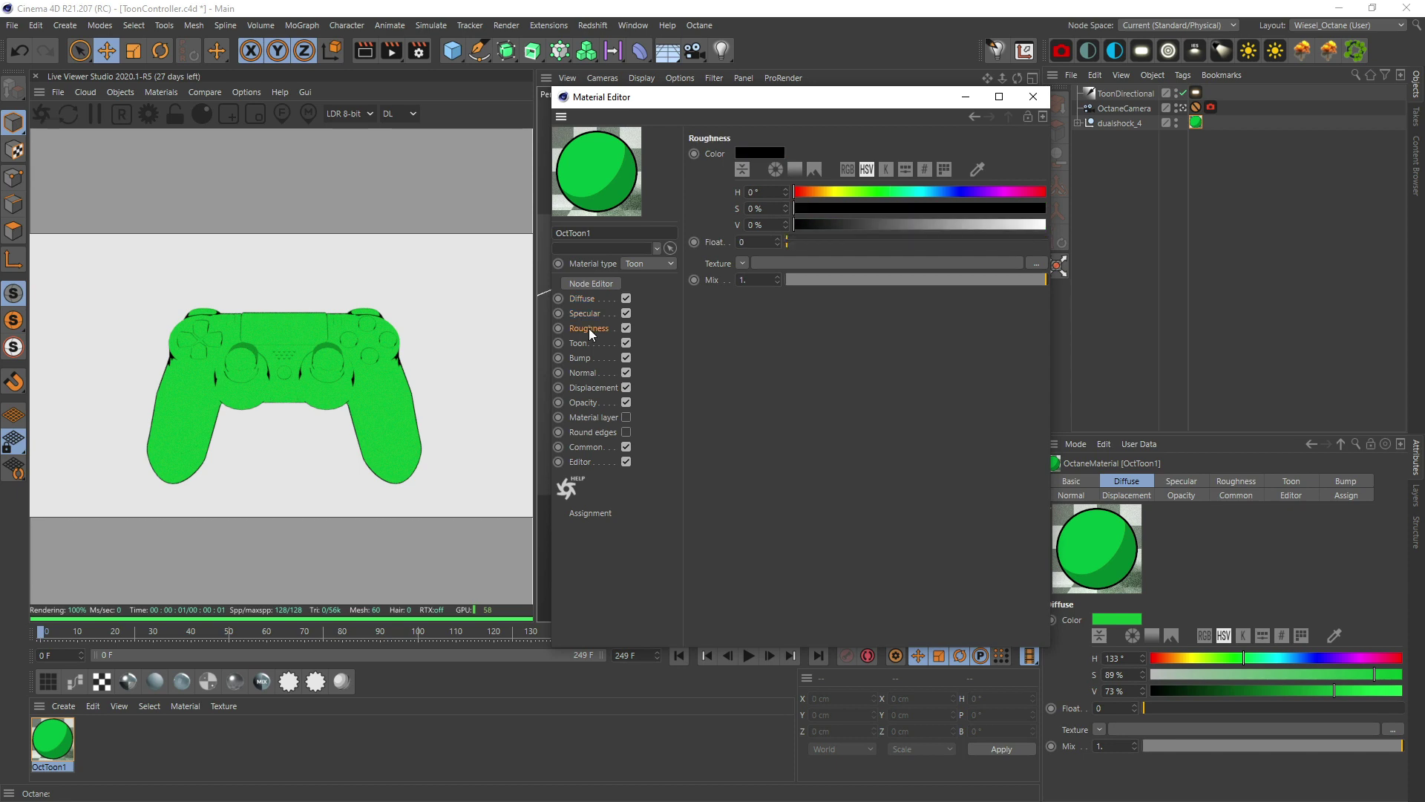
pyautogui.click(586, 315)
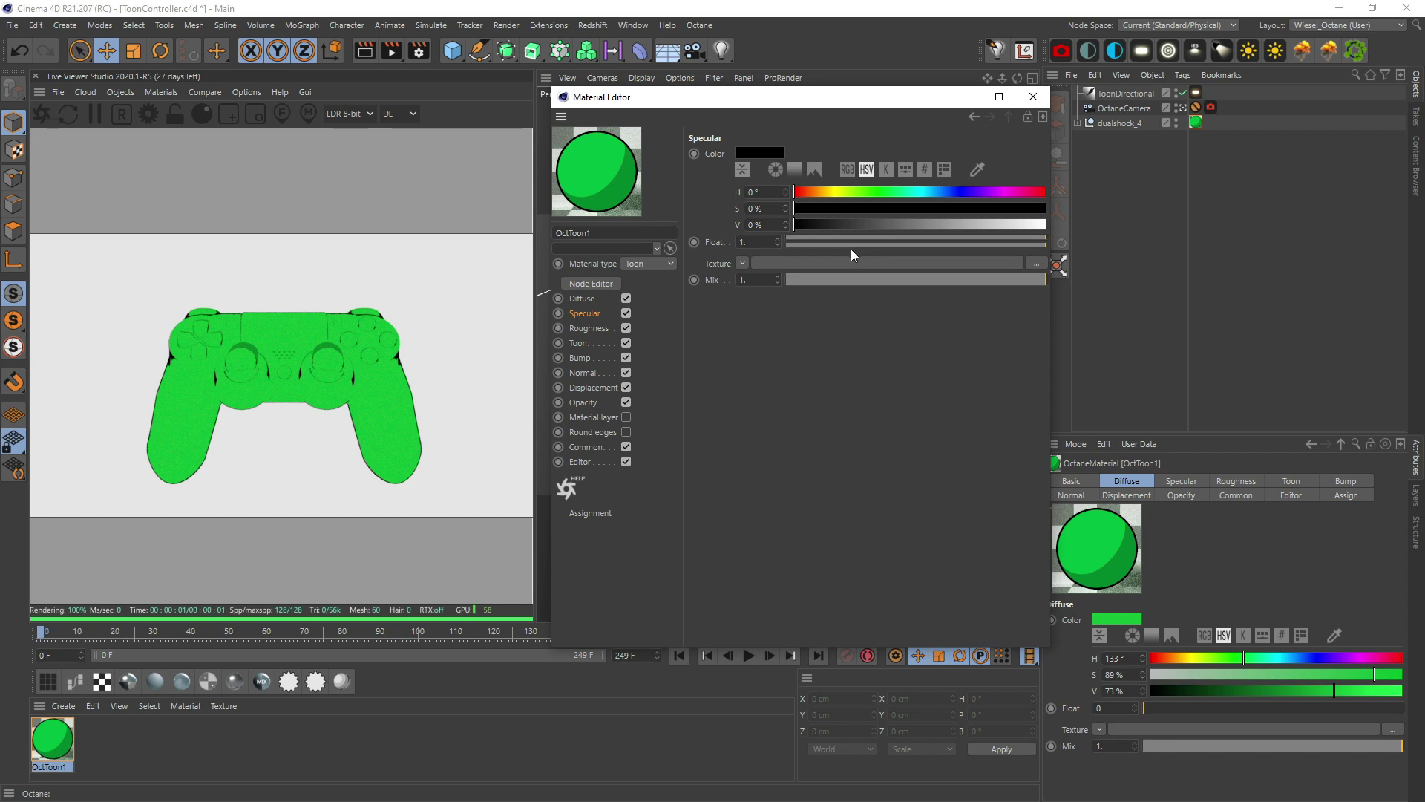
pyautogui.click(589, 329)
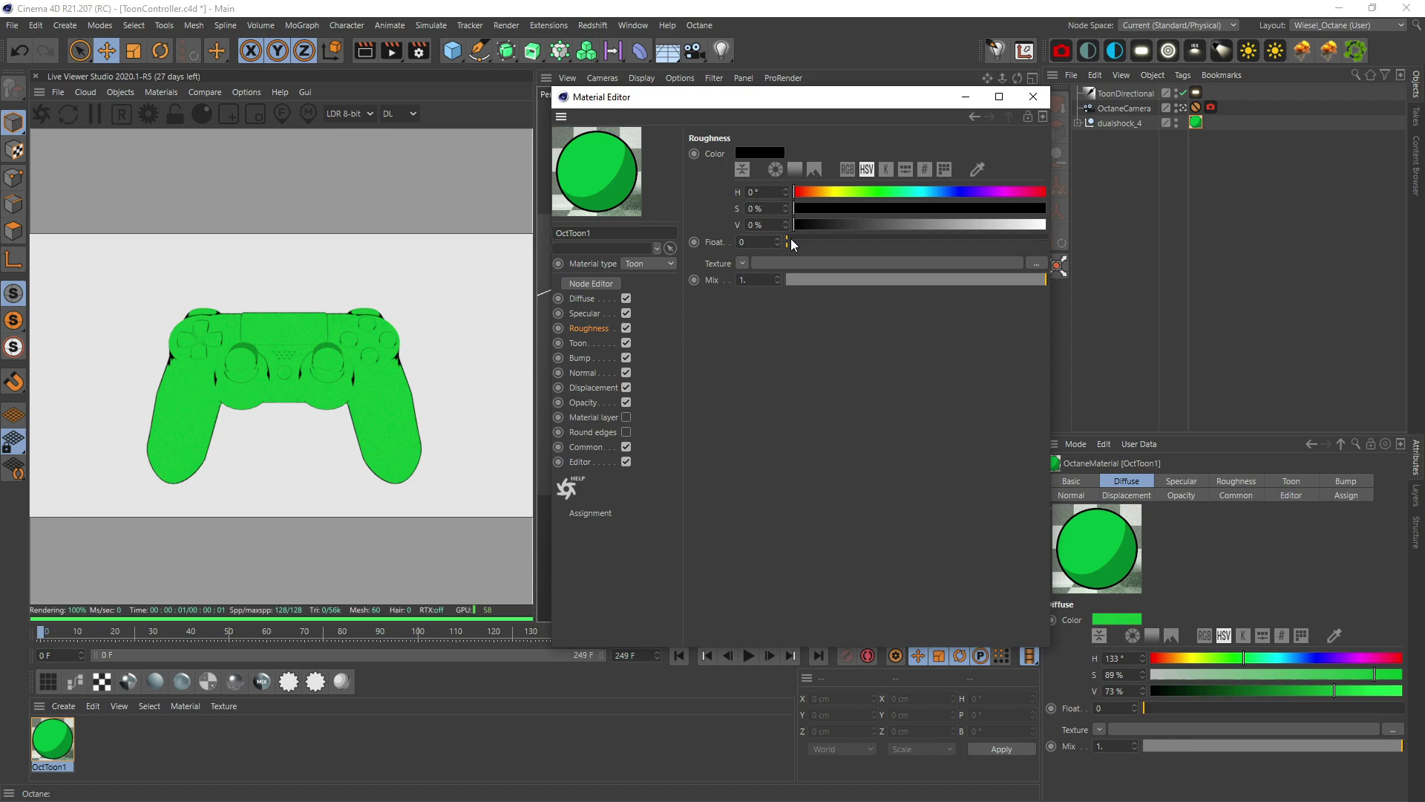
pyautogui.moveTo(791, 239); pyautogui.dragTo(871, 238)
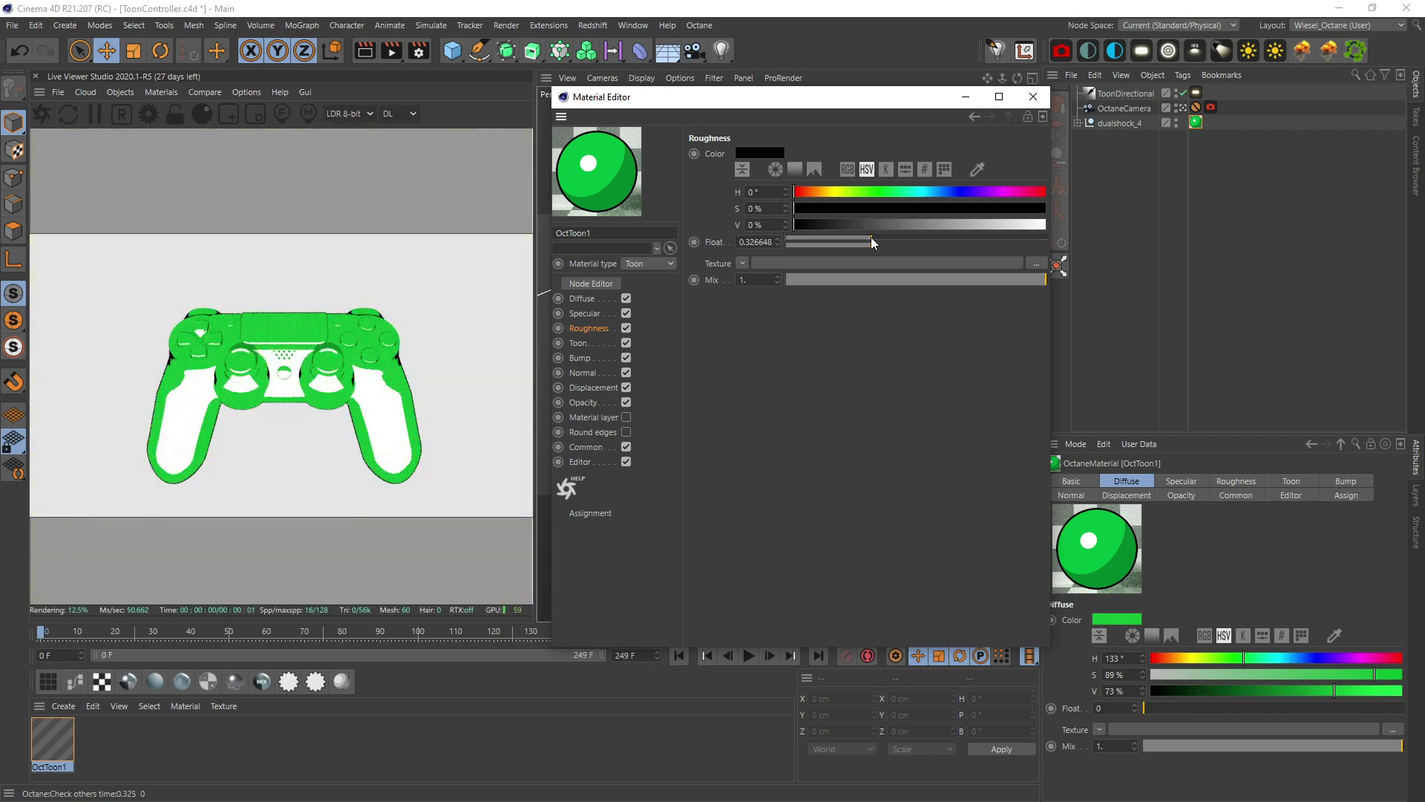
pyautogui.click(584, 313)
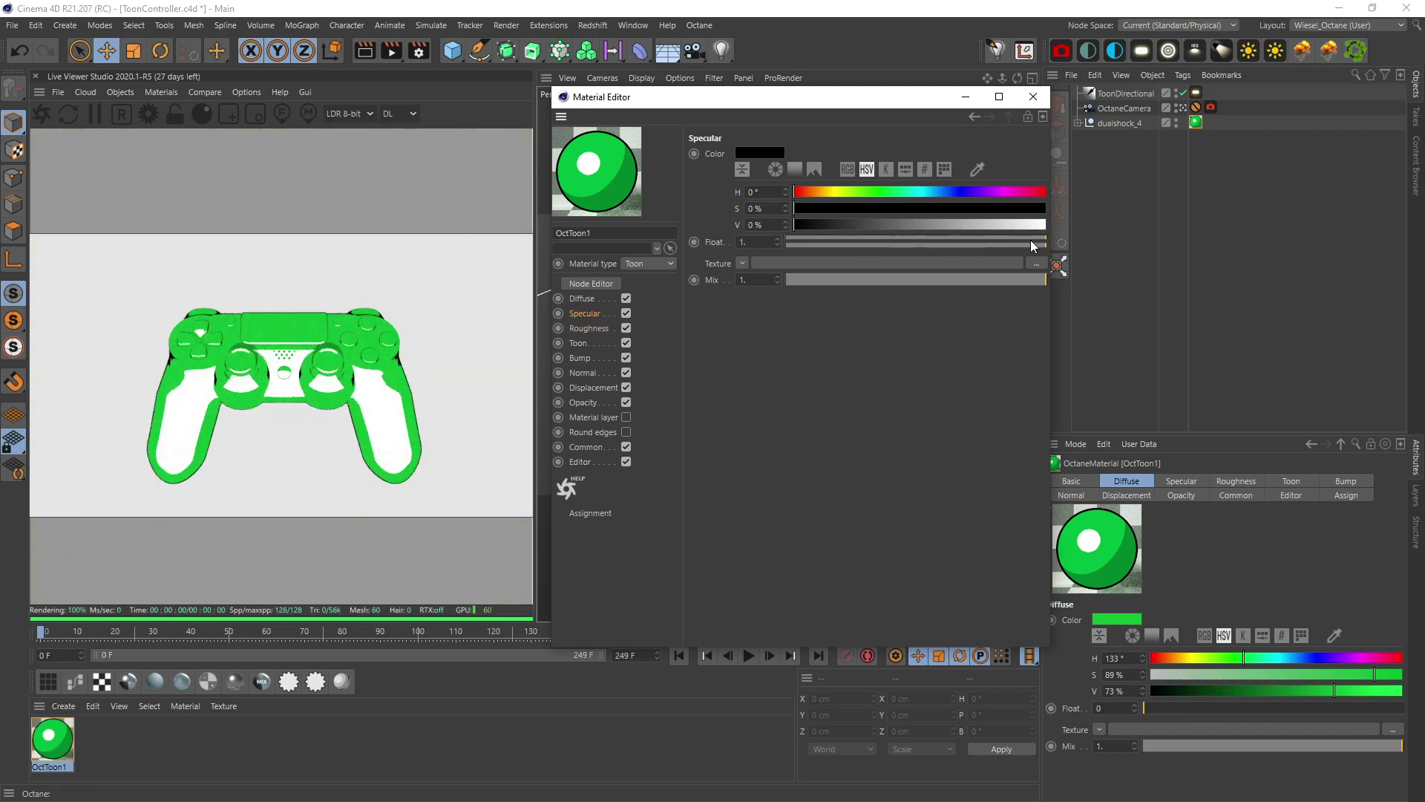
pyautogui.moveTo(1030, 239); pyautogui.dragTo(1077, 250)
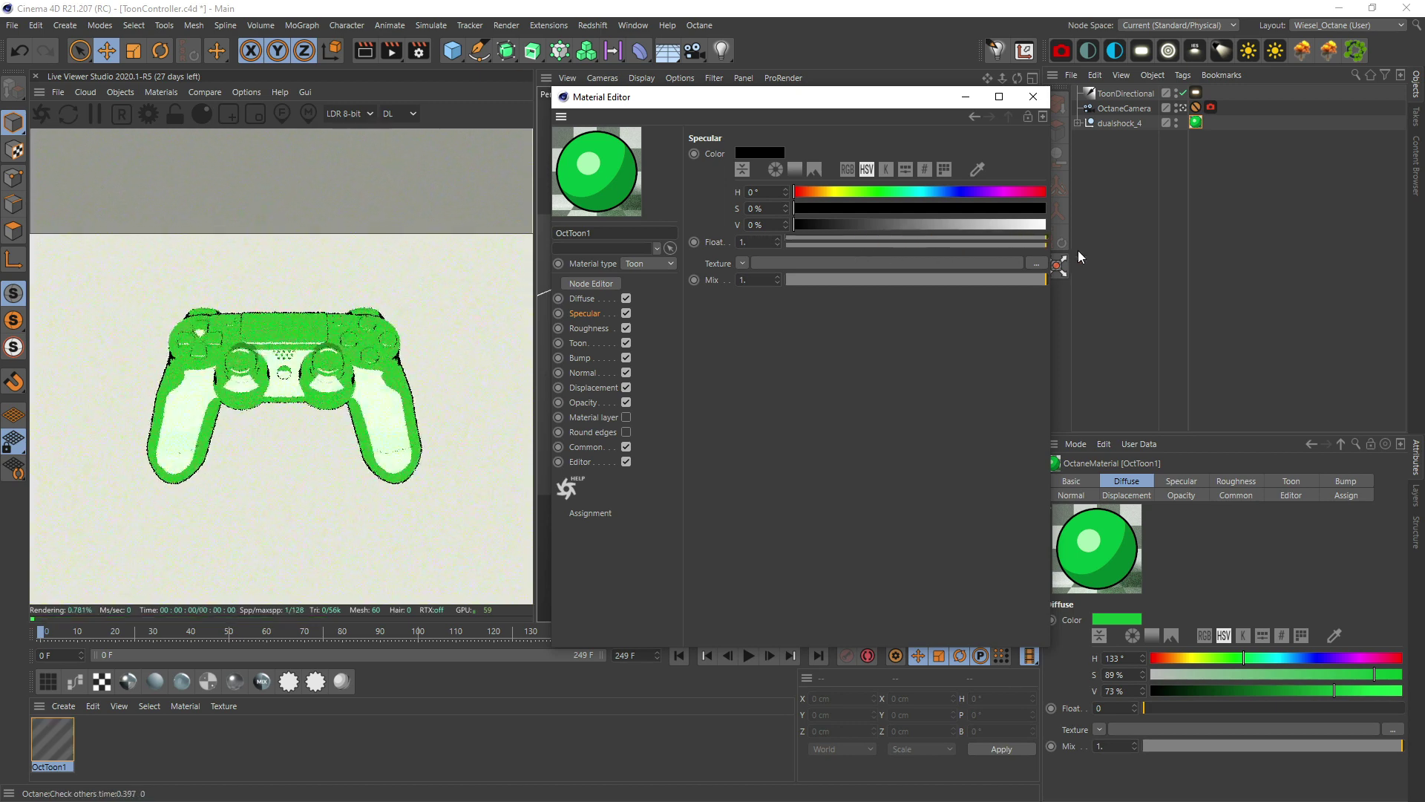
pyautogui.moveTo(875, 239); pyautogui.dragTo(799, 242)
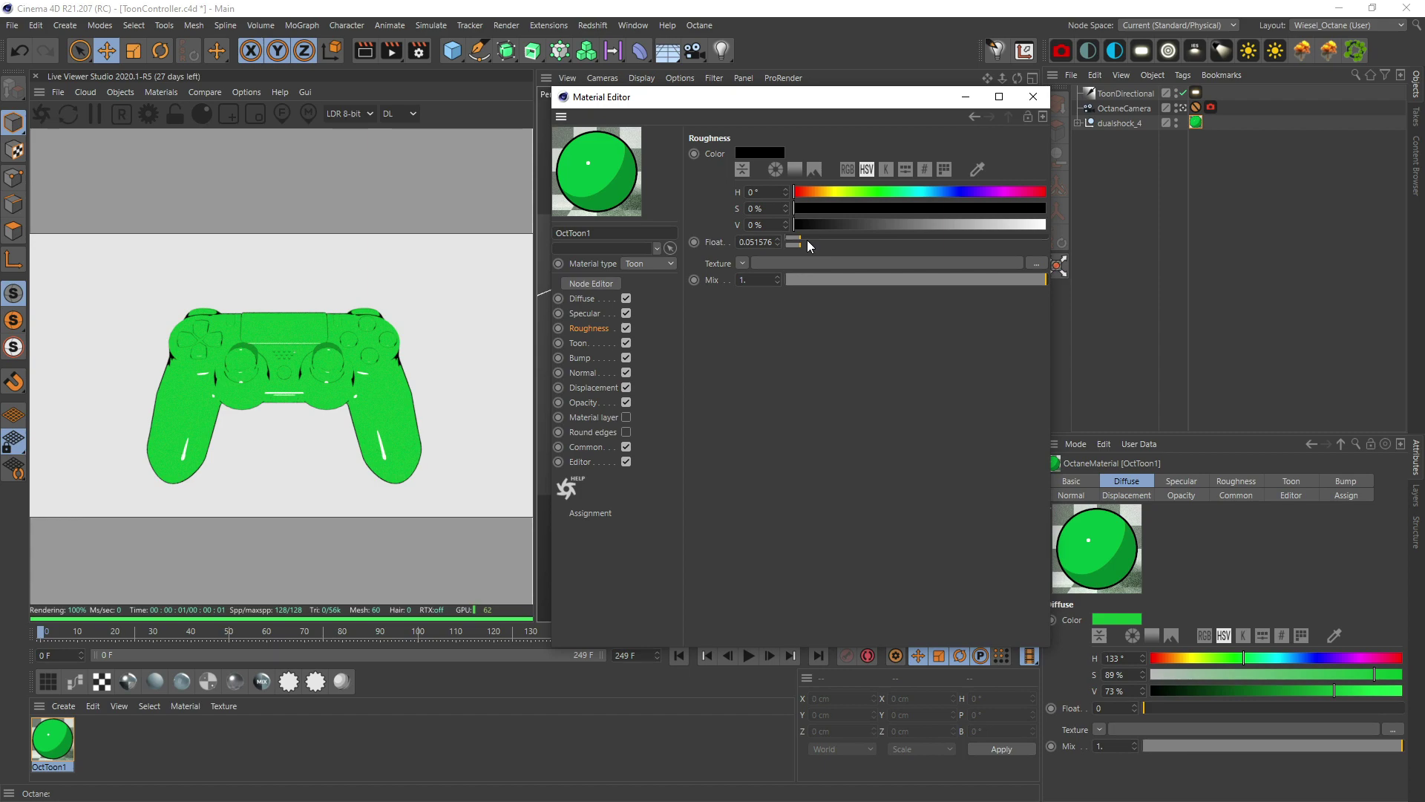
pyautogui.moveTo(801, 242); pyautogui.dragTo(849, 247)
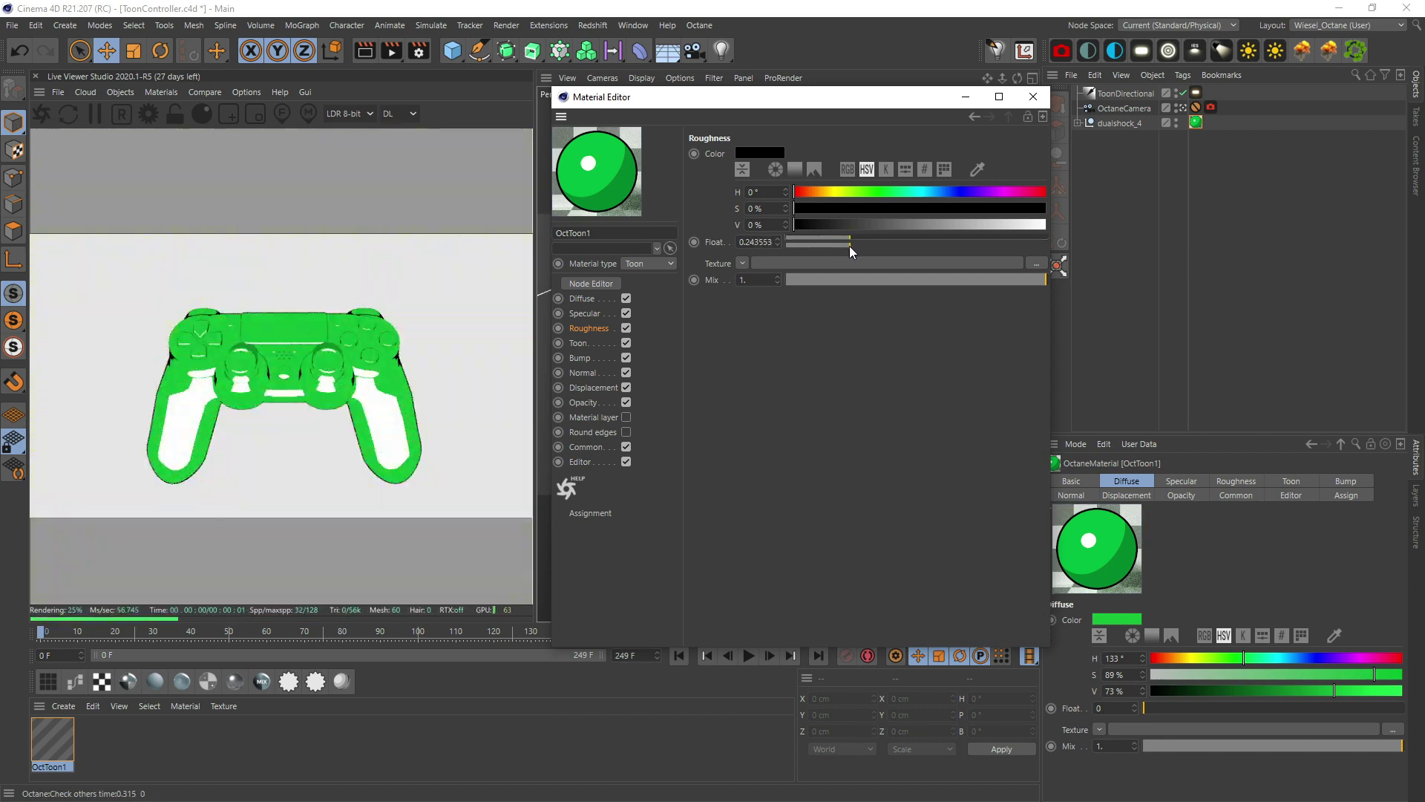
pyautogui.moveTo(876, 108); pyautogui.dragTo(1289, 259)
# Rotate the ToonDirectional light about 21° to roughly 83.9°, -58.7°, 82.9°
pyautogui.click(1124, 92)
pyautogui.click(1181, 107)
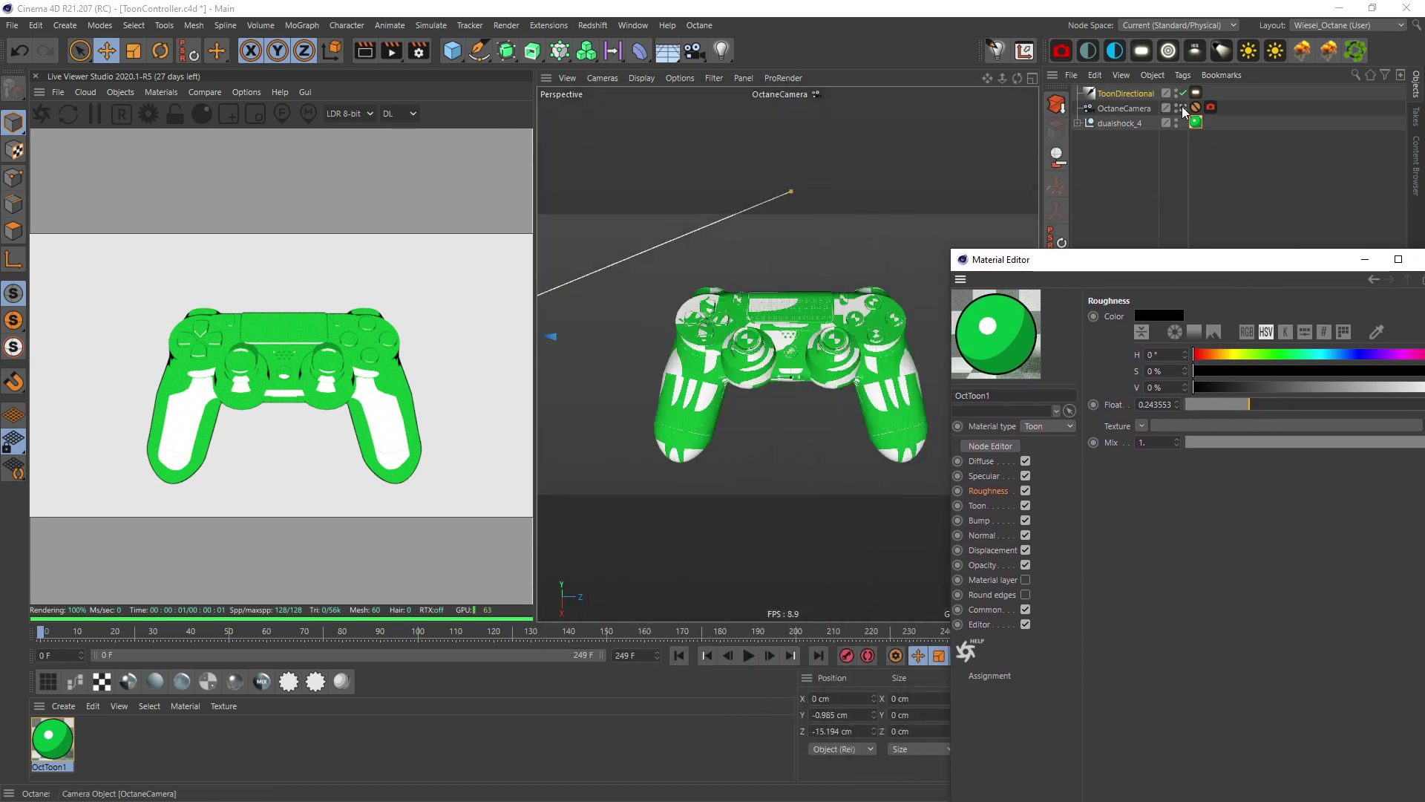
pyautogui.press('r')
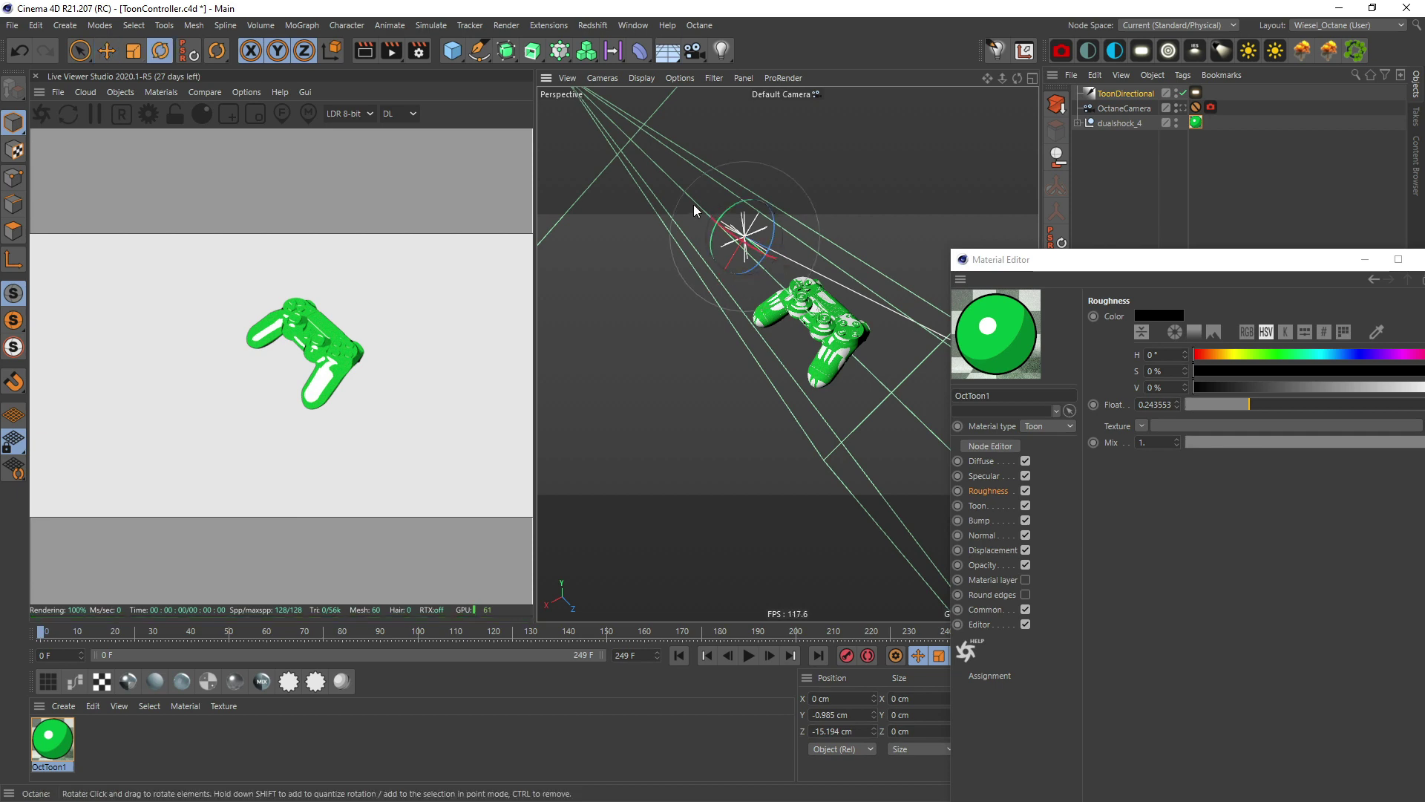
pyautogui.moveTo(733, 213); pyautogui.dragTo(724, 213)
pyautogui.moveTo(1182, 268); pyautogui.dragTo(778, 160)
pyautogui.click(1181, 108)
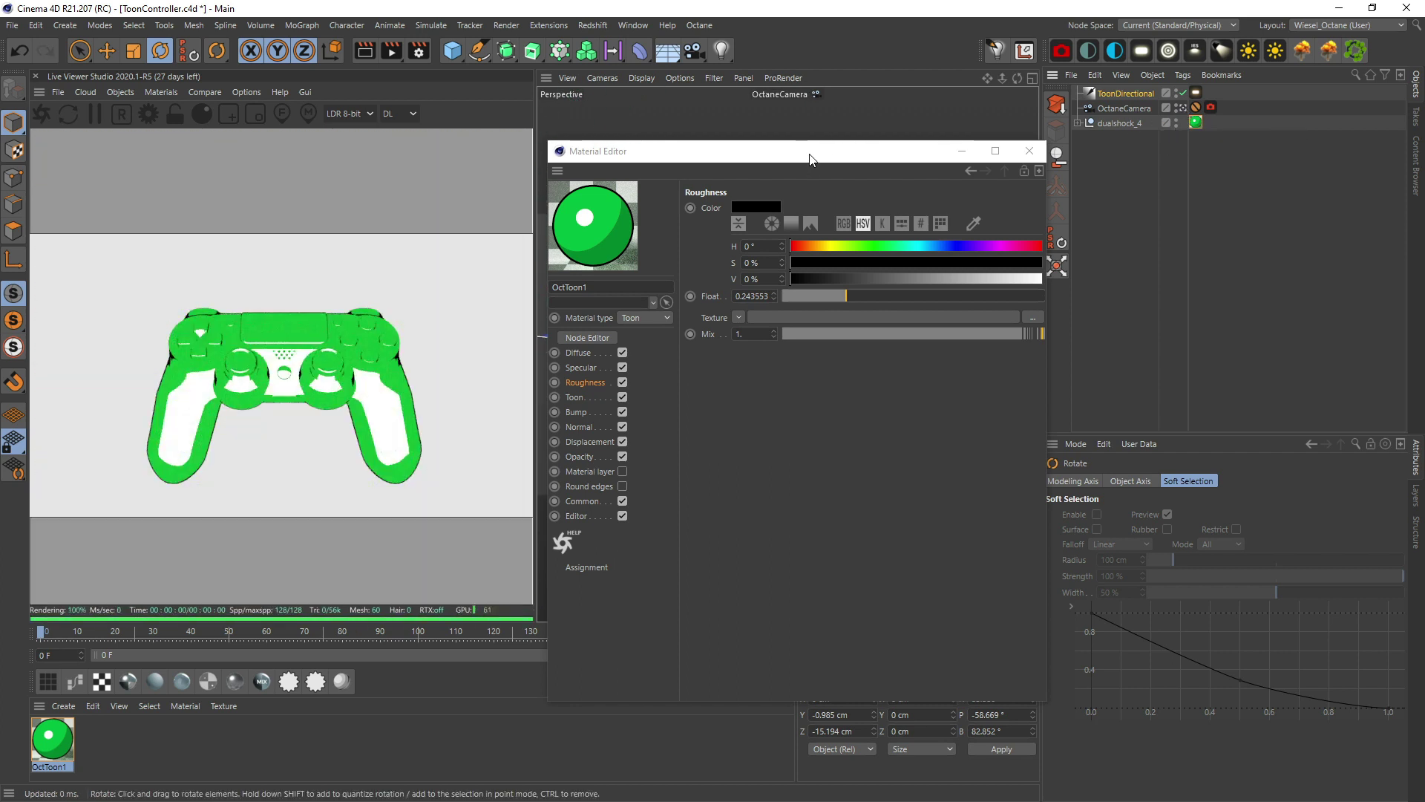
# In OctToon1's Toon channel, try several outline thicknesses, then settle on 0.2
pyautogui.moveTo(810, 157); pyautogui.dragTo(810, 141)
pyautogui.click(576, 380)
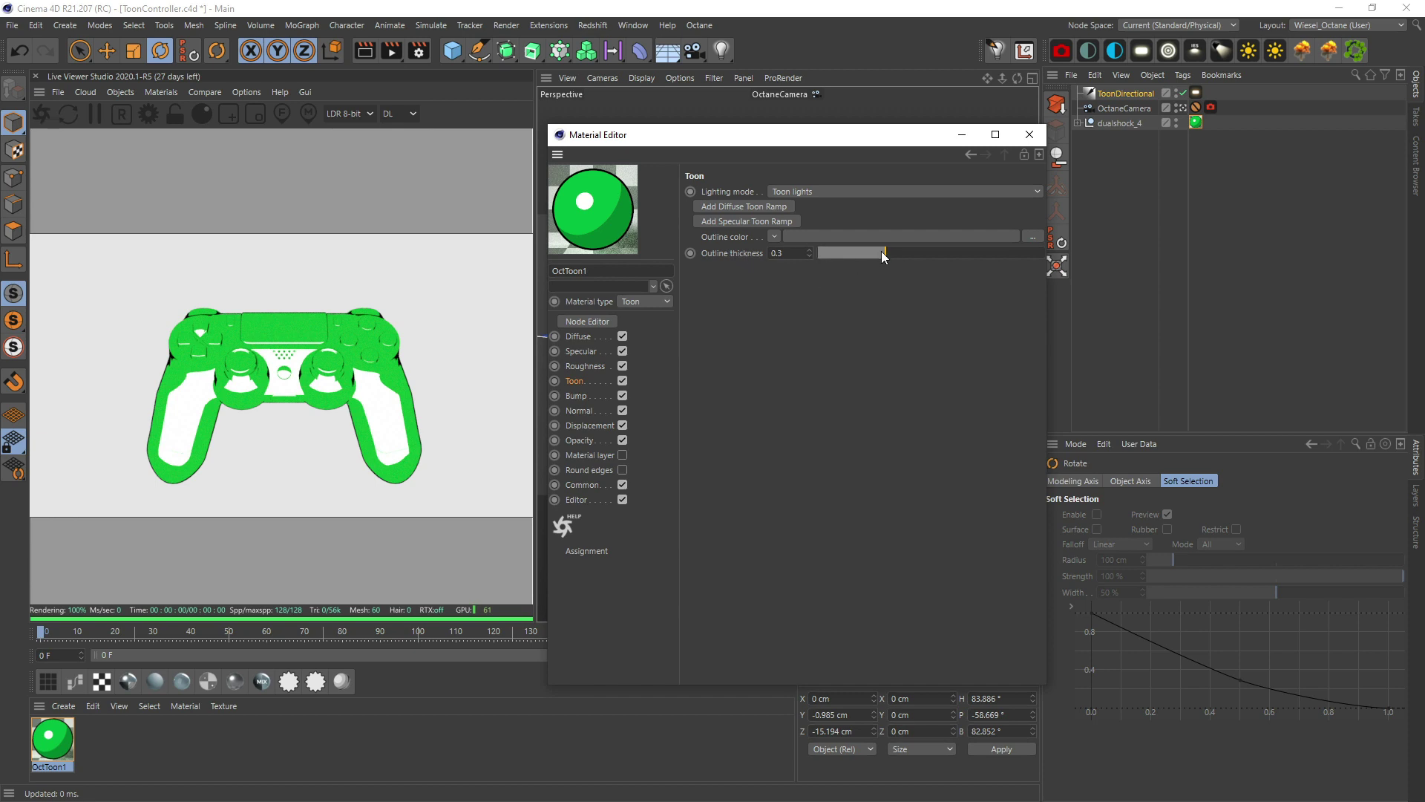
pyautogui.moveTo(882, 252); pyautogui.dragTo(984, 251)
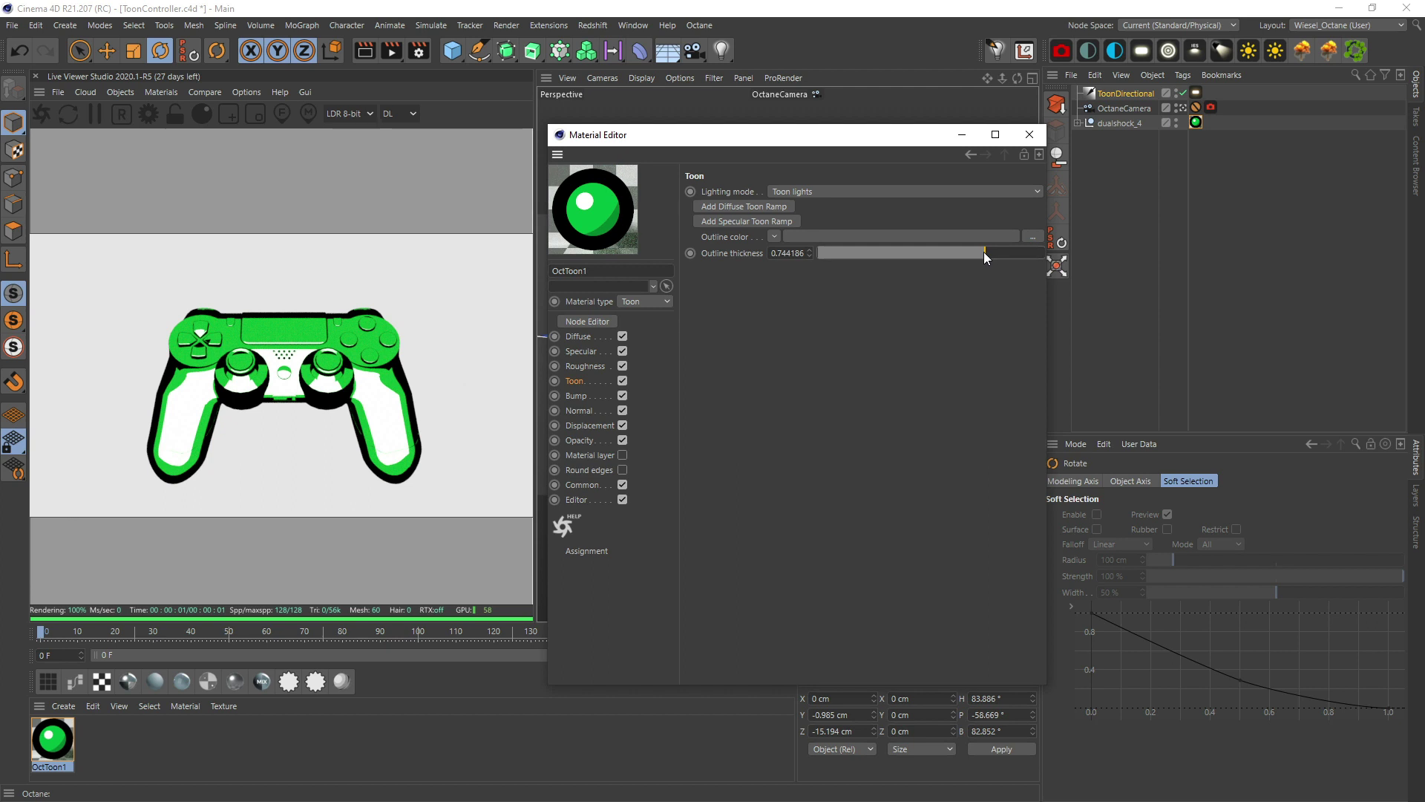
pyautogui.moveTo(983, 252); pyautogui.dragTo(932, 244)
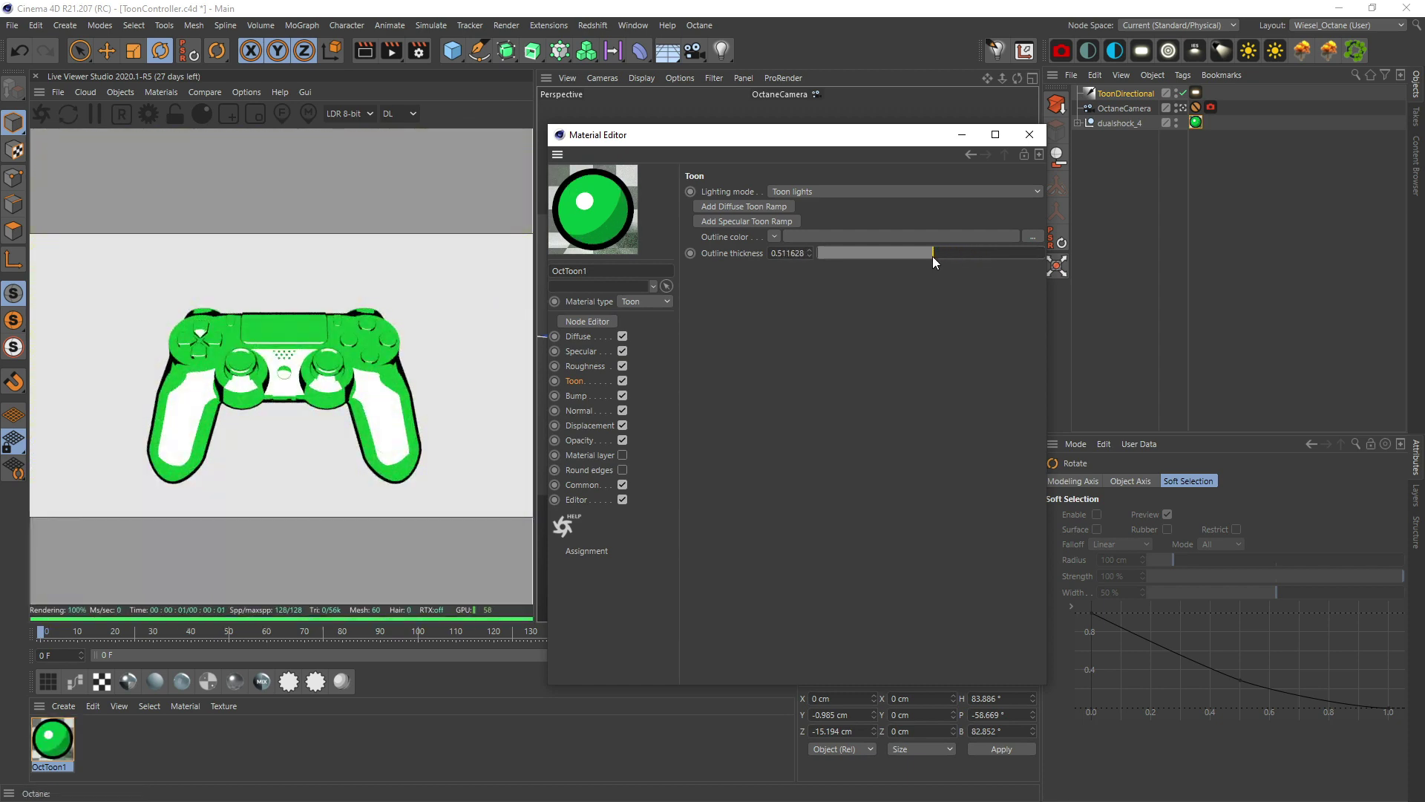
pyautogui.moveTo(932, 256); pyautogui.dragTo(922, 255)
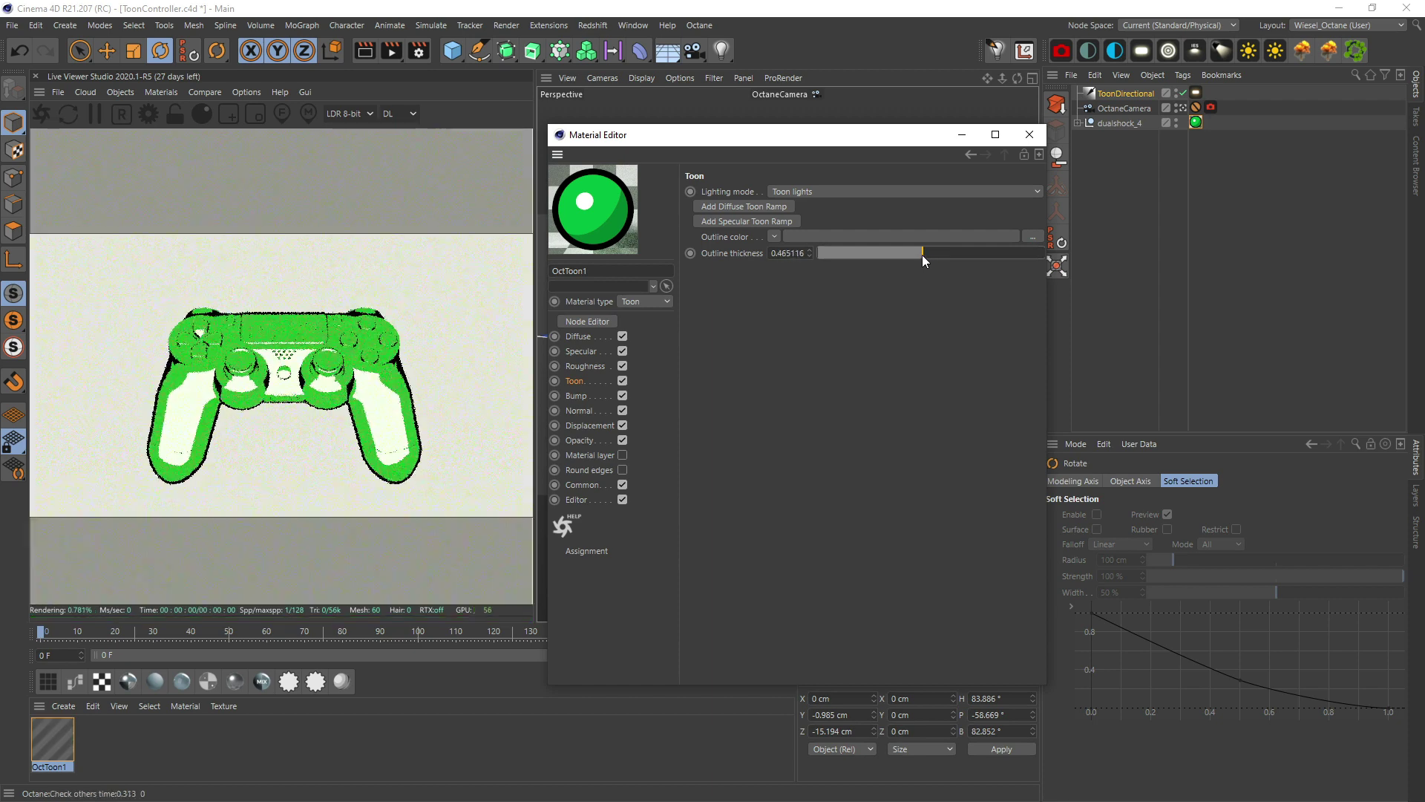
pyautogui.doubleClick(792, 253)
pyautogui.write('0.3')
pyautogui.press('Return')
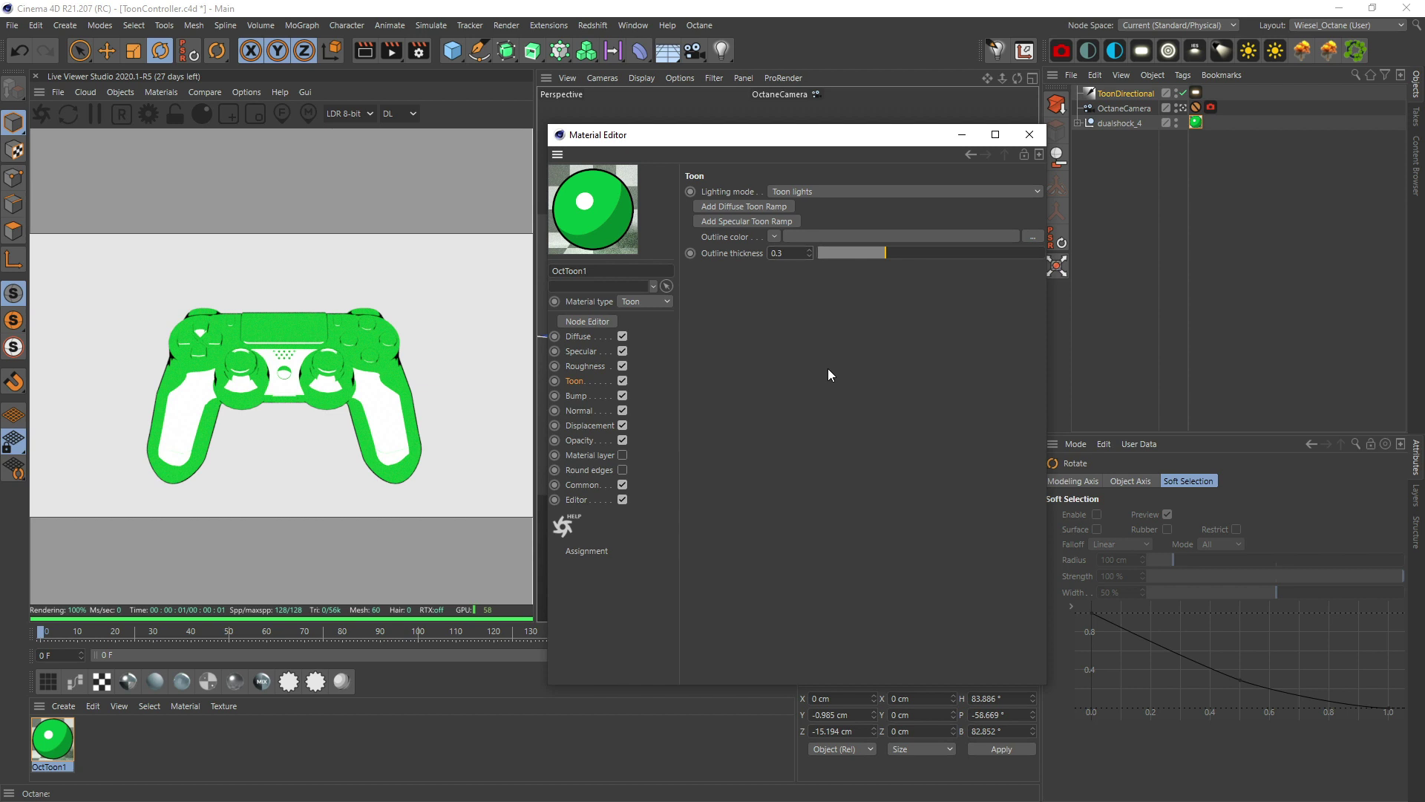
pyautogui.click(795, 252)
pyautogui.press('BackSpace')
pyautogui.write('2')
pyautogui.press('Return')
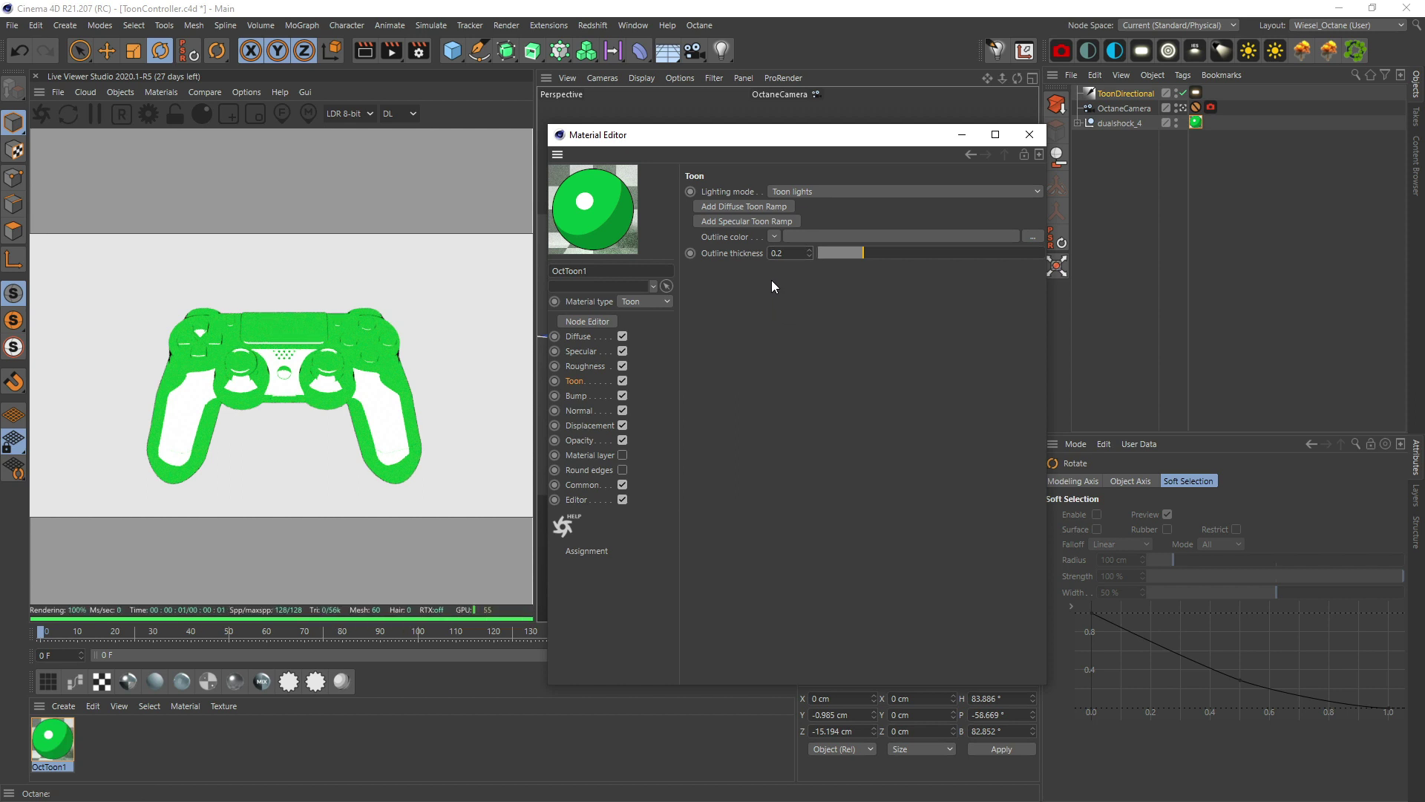
# Set OctToon1's outline colour to a c4doctane RgbSpectrum shader so the outlines render white
pyautogui.click(772, 237)
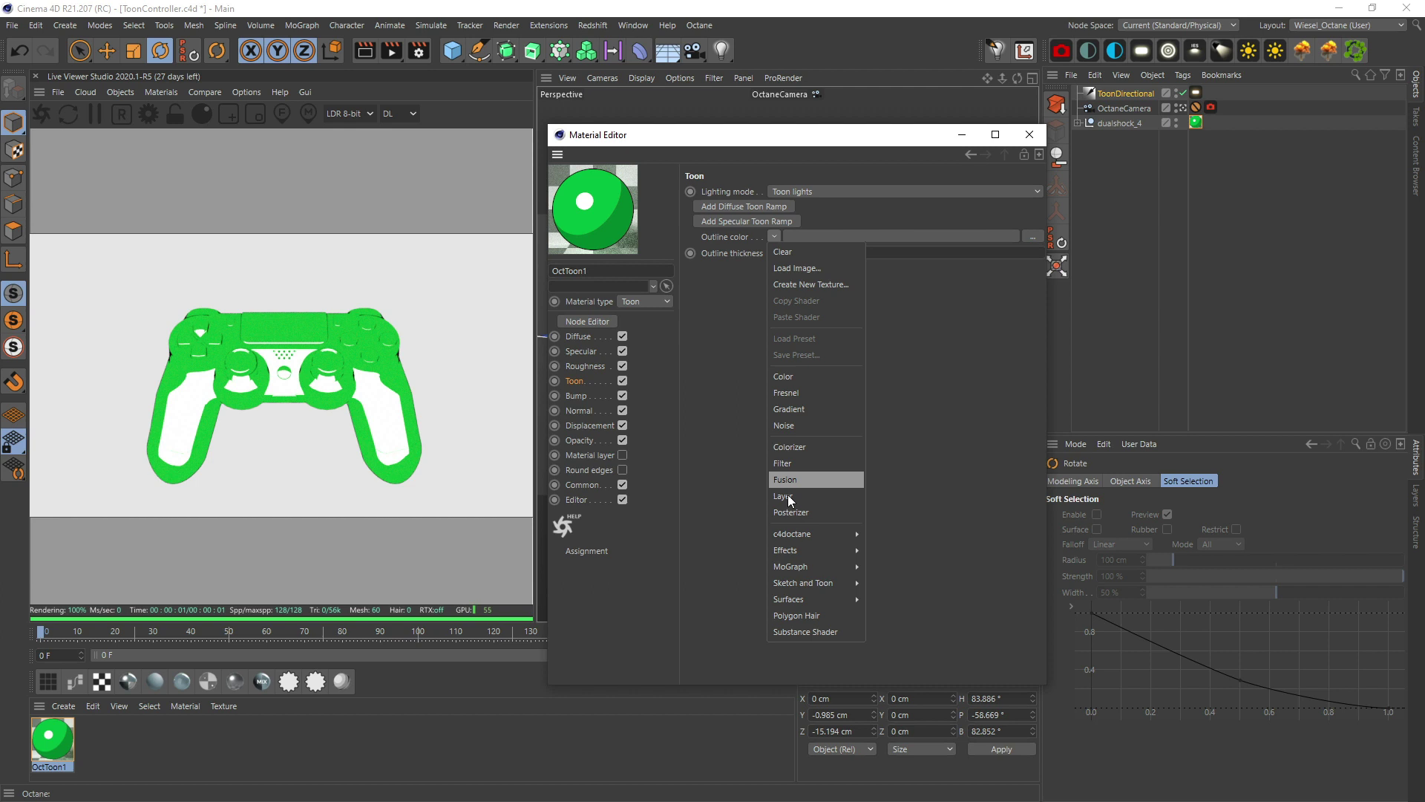
pyautogui.moveTo(792, 534)
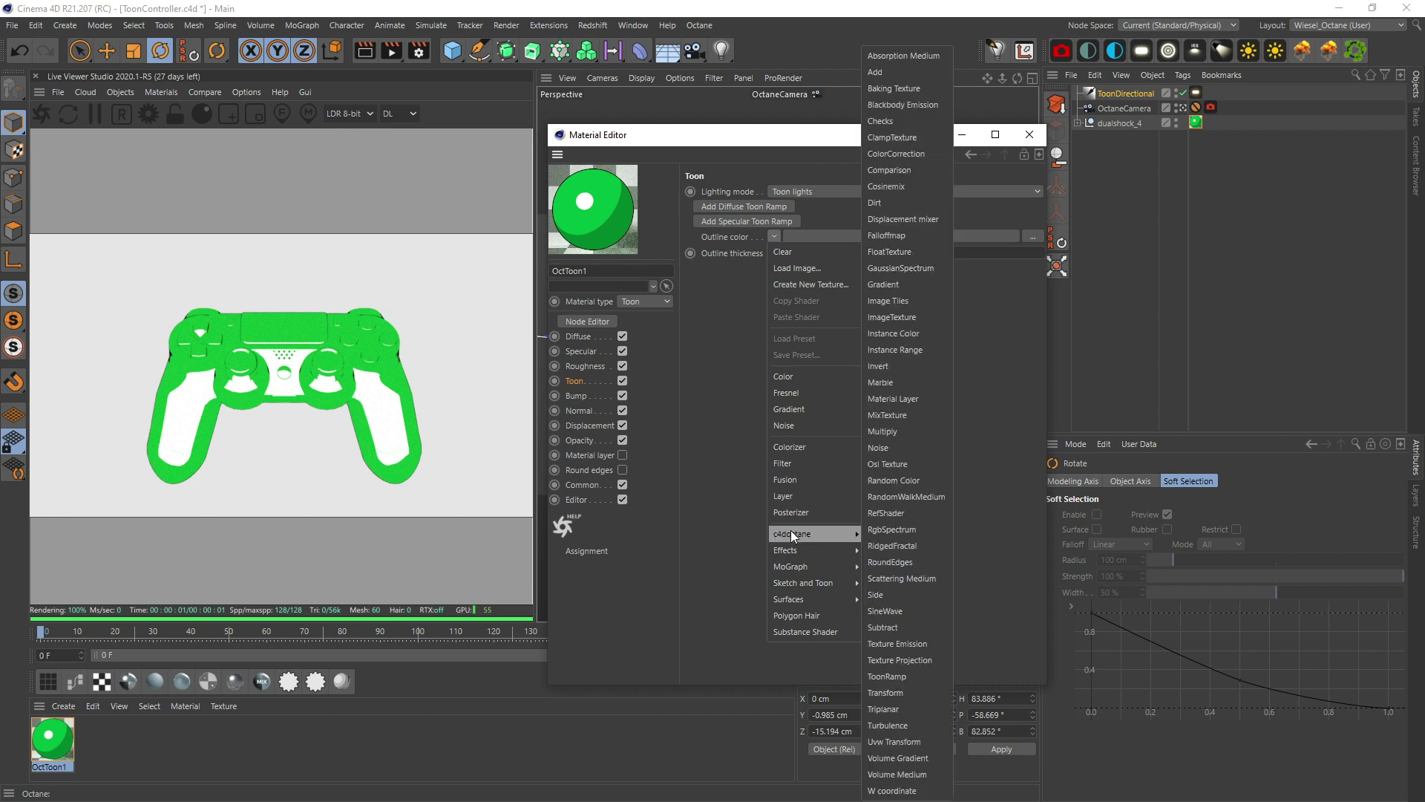
pyautogui.click(907, 528)
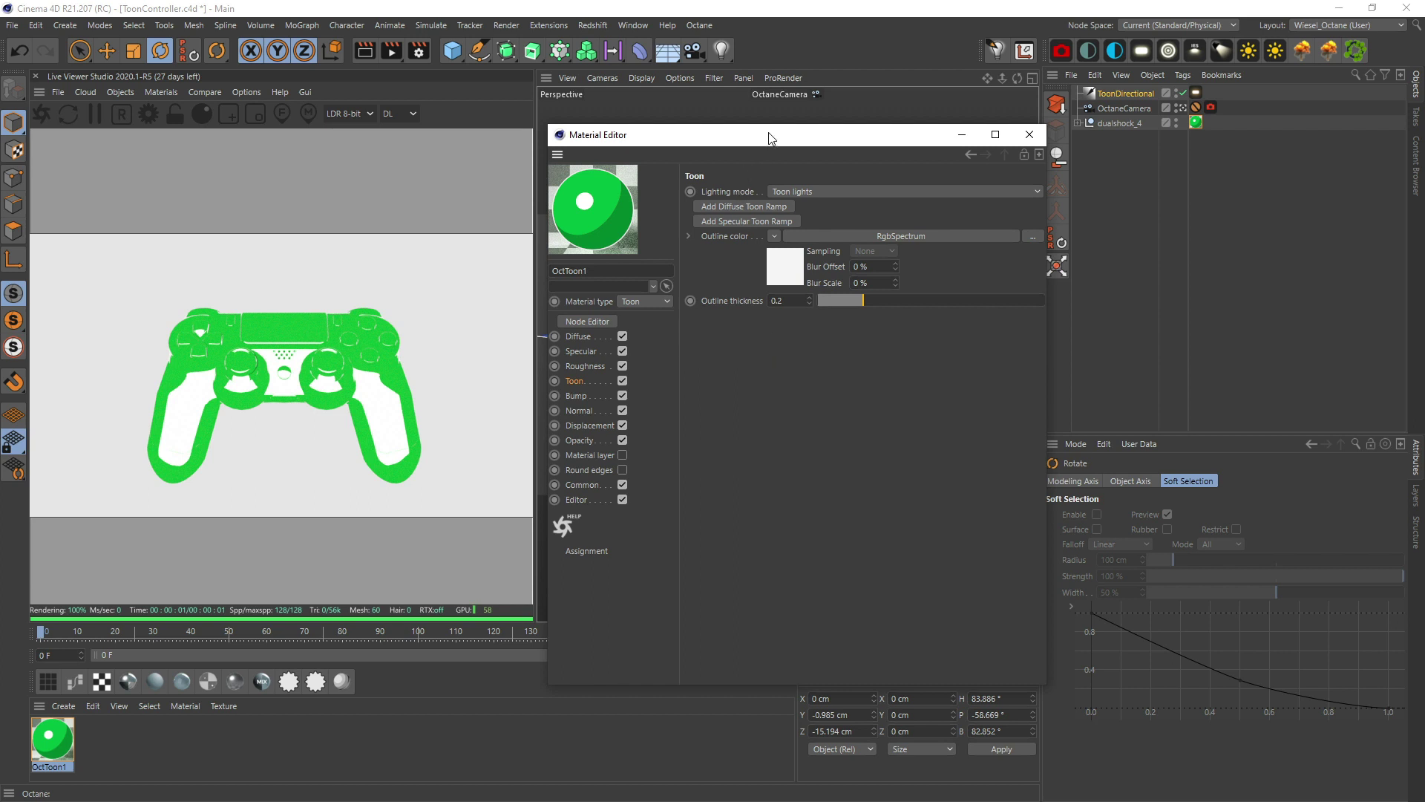
pyautogui.moveTo(769, 135); pyautogui.dragTo(768, 137)
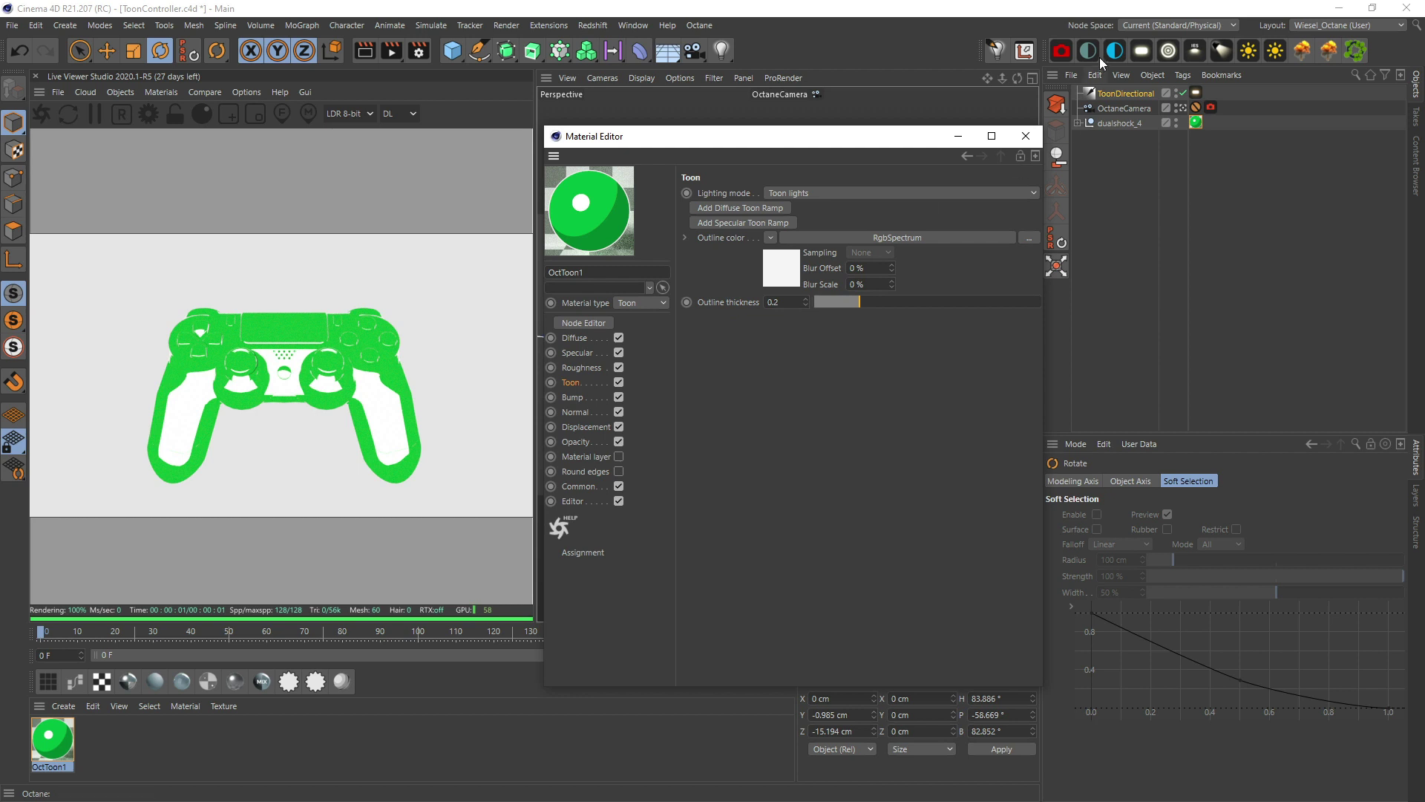
# Add an Octane Texture Environment sky and set its environment tag Power to 0
pyautogui.click(117, 93)
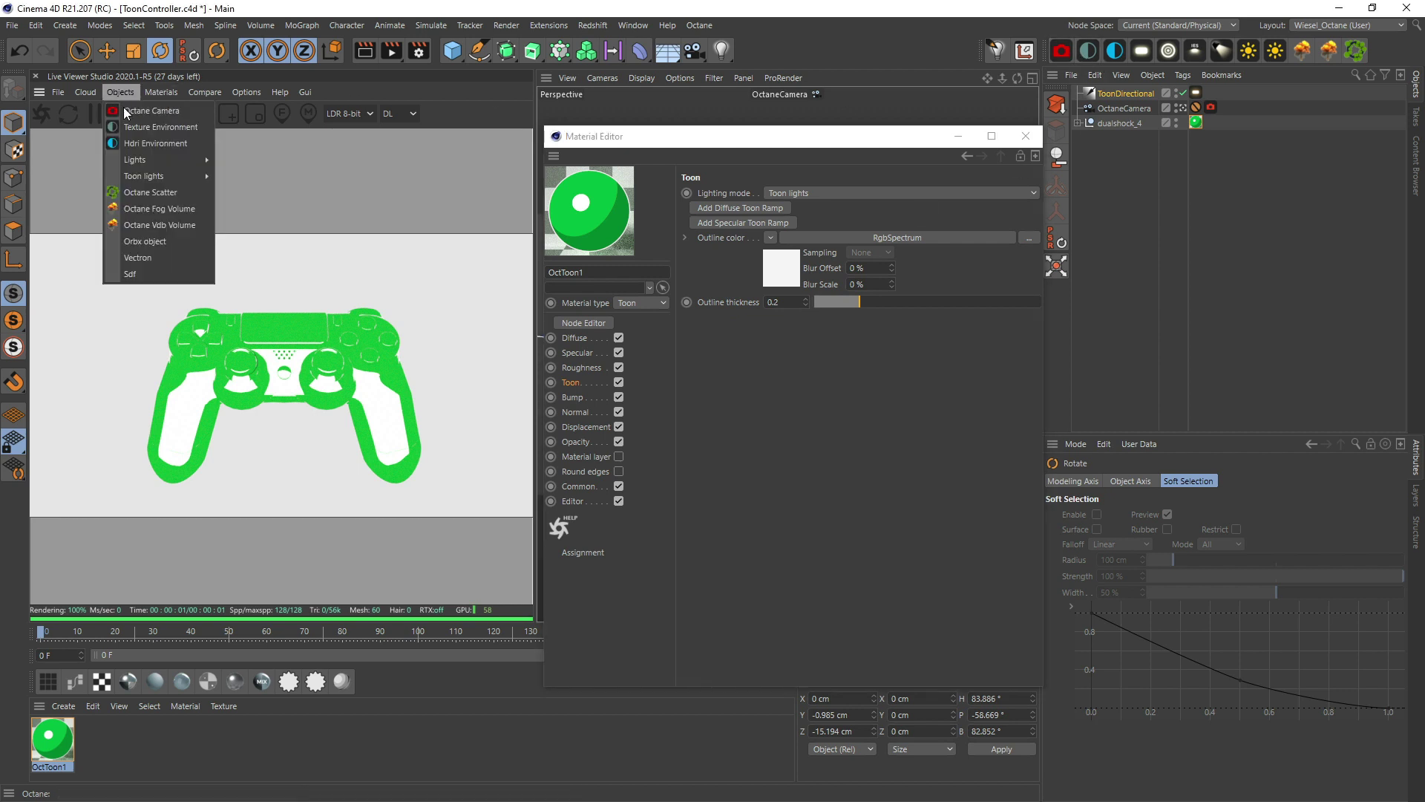
pyautogui.click(133, 127)
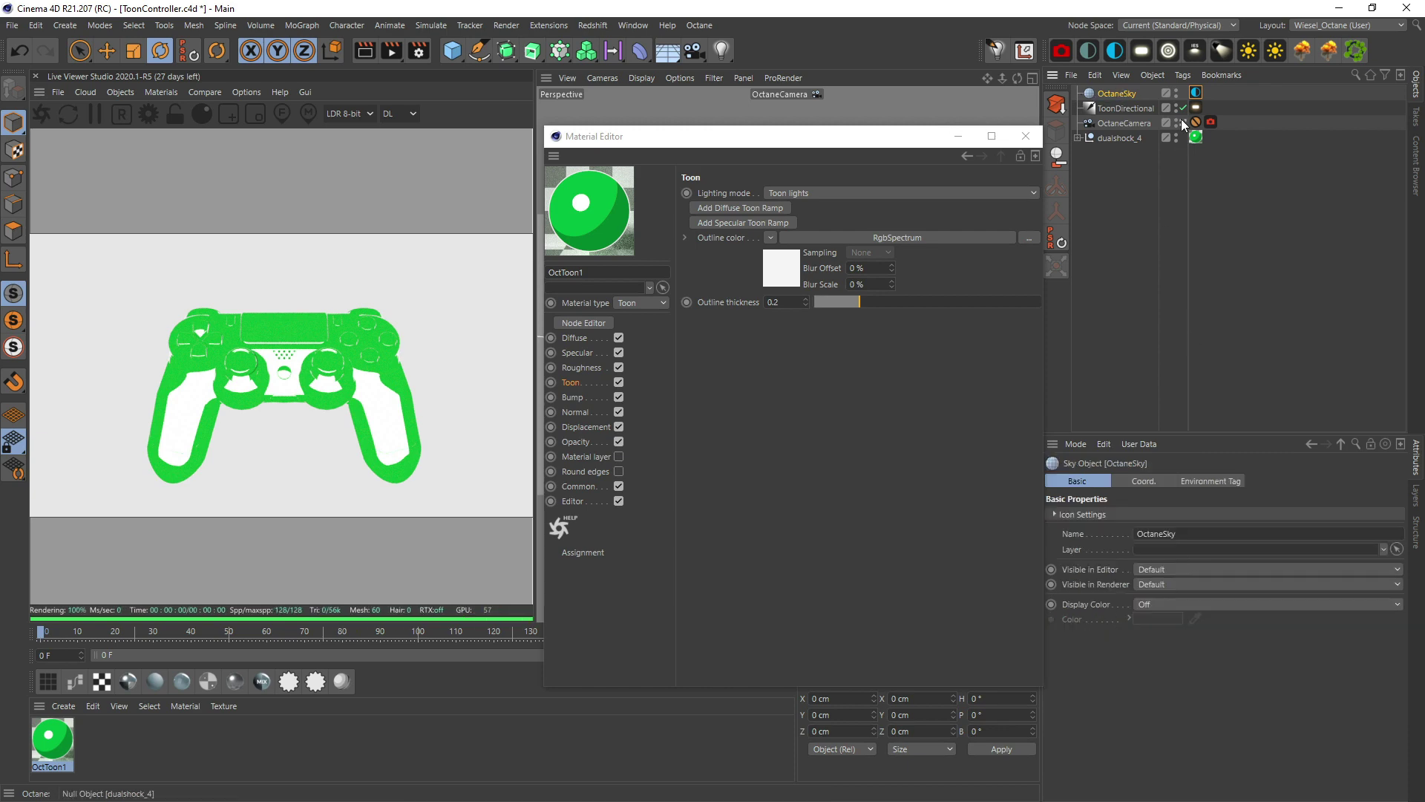
pyautogui.click(1195, 92)
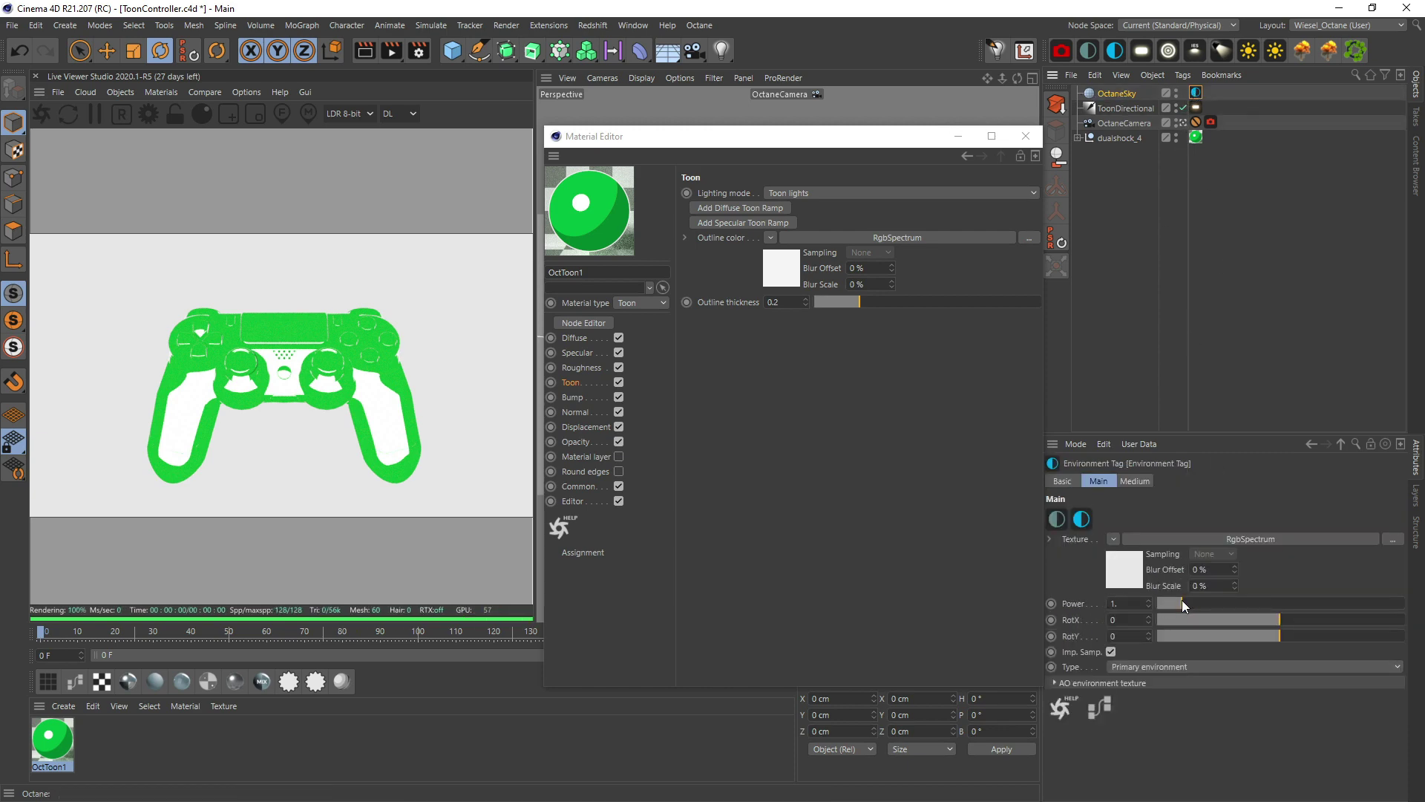
pyautogui.moveTo(1182, 600); pyautogui.dragTo(1125, 607)
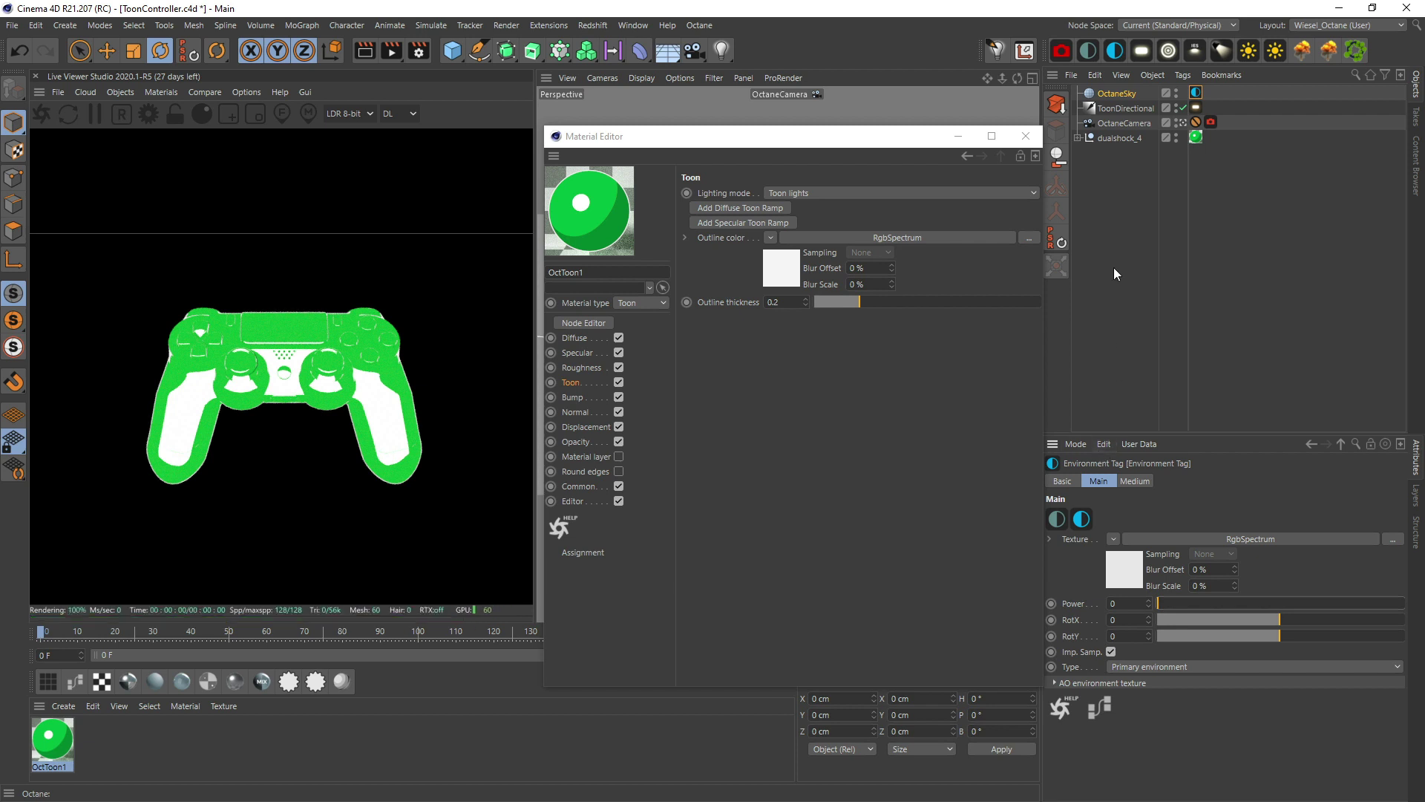
pyautogui.moveTo(786, 144)
pyautogui.mouseDown()
pyautogui.moveTo(799, 119)
pyautogui.moveTo(786, 142)
pyautogui.mouseUp()
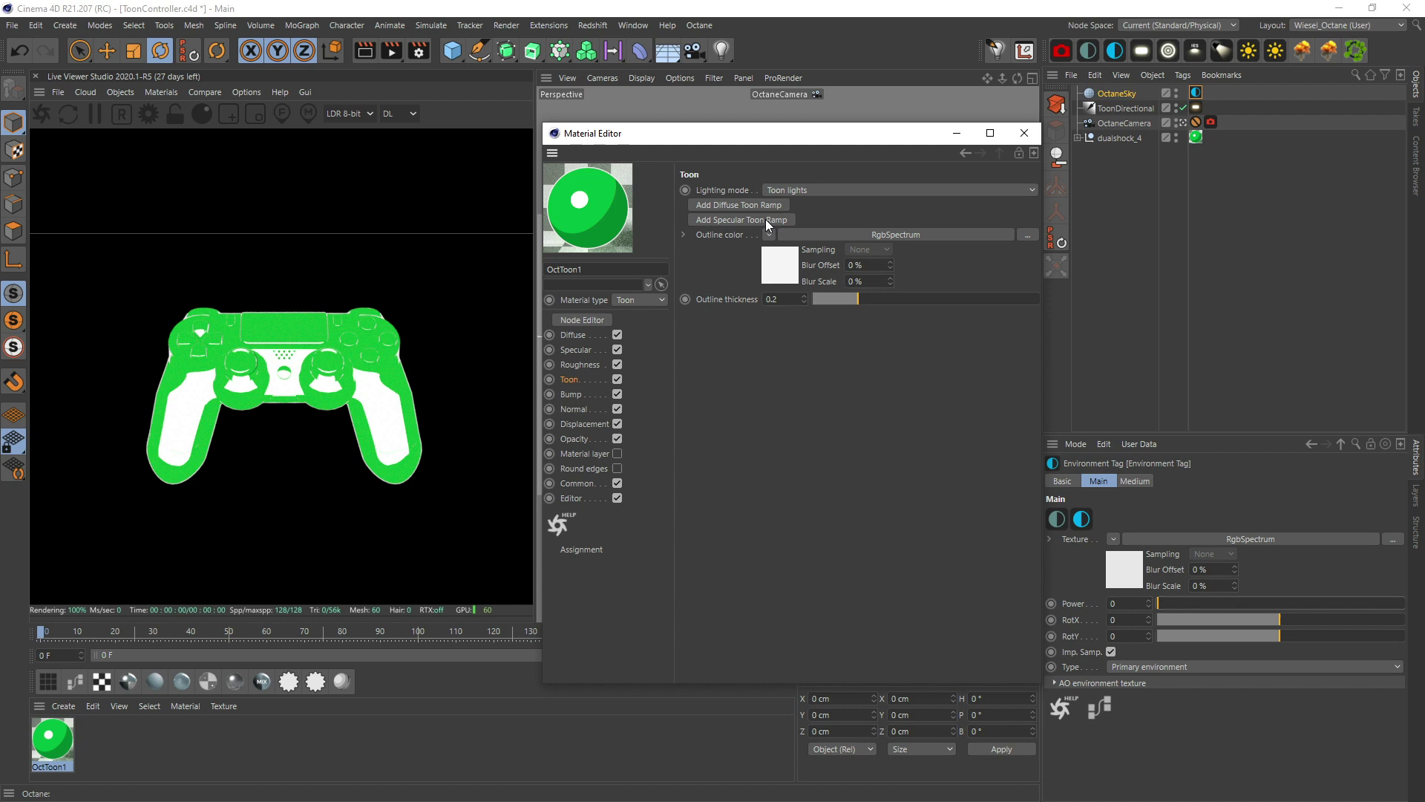
# Add a diffuse toon ramp and add a black knot (V 0%) at the gradient's left end
pyautogui.click(711, 203)
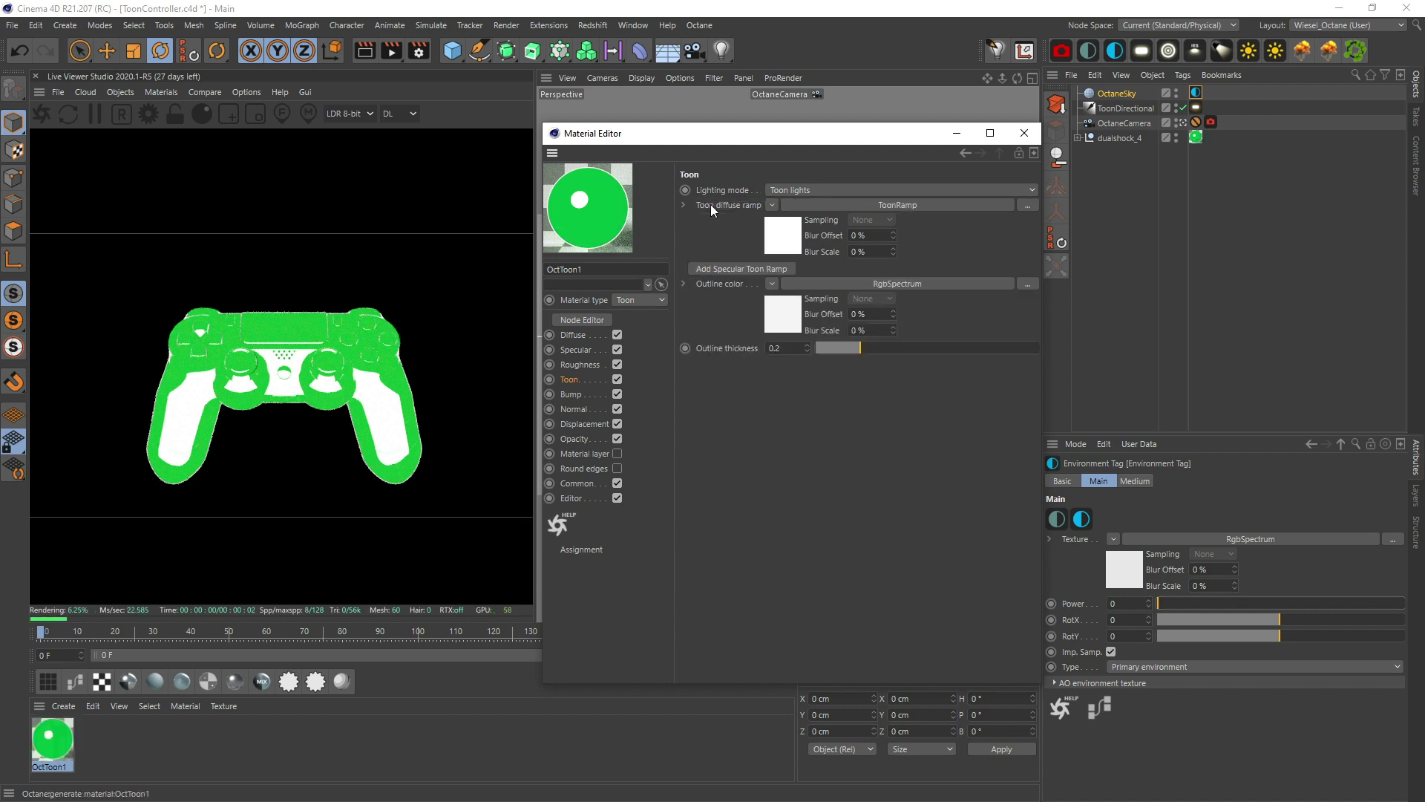
pyautogui.click(782, 234)
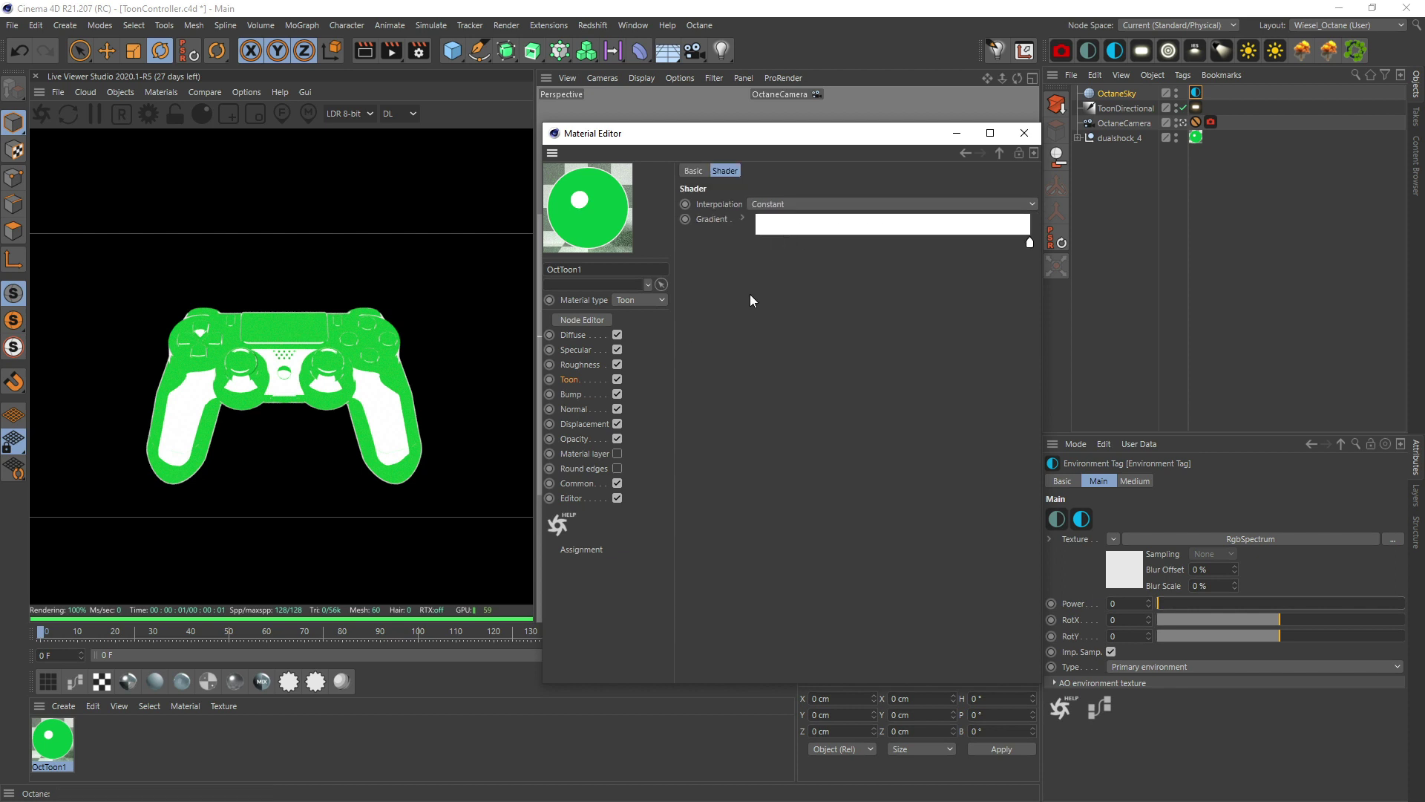
pyautogui.click(758, 242)
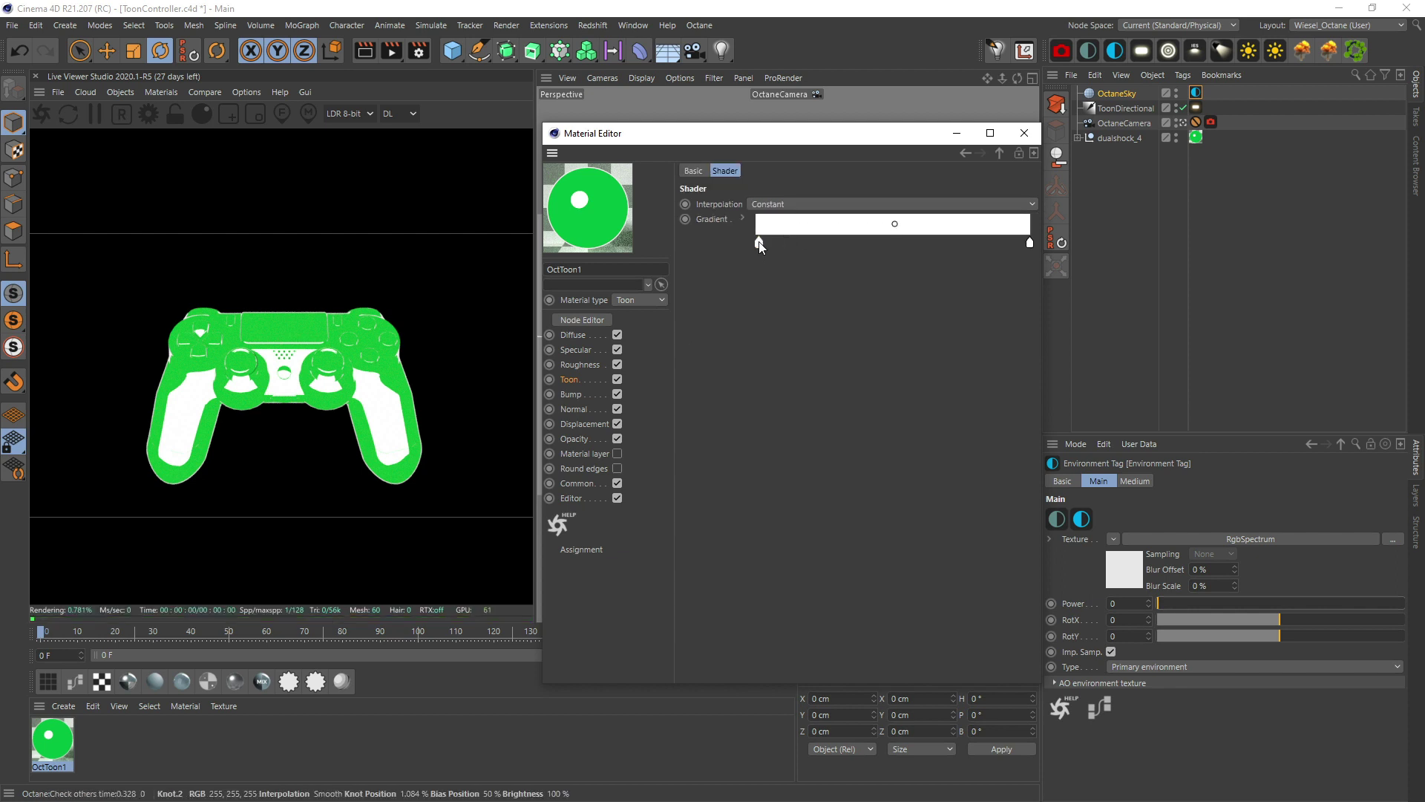
pyautogui.moveTo(782, 247); pyautogui.dragTo(748, 255)
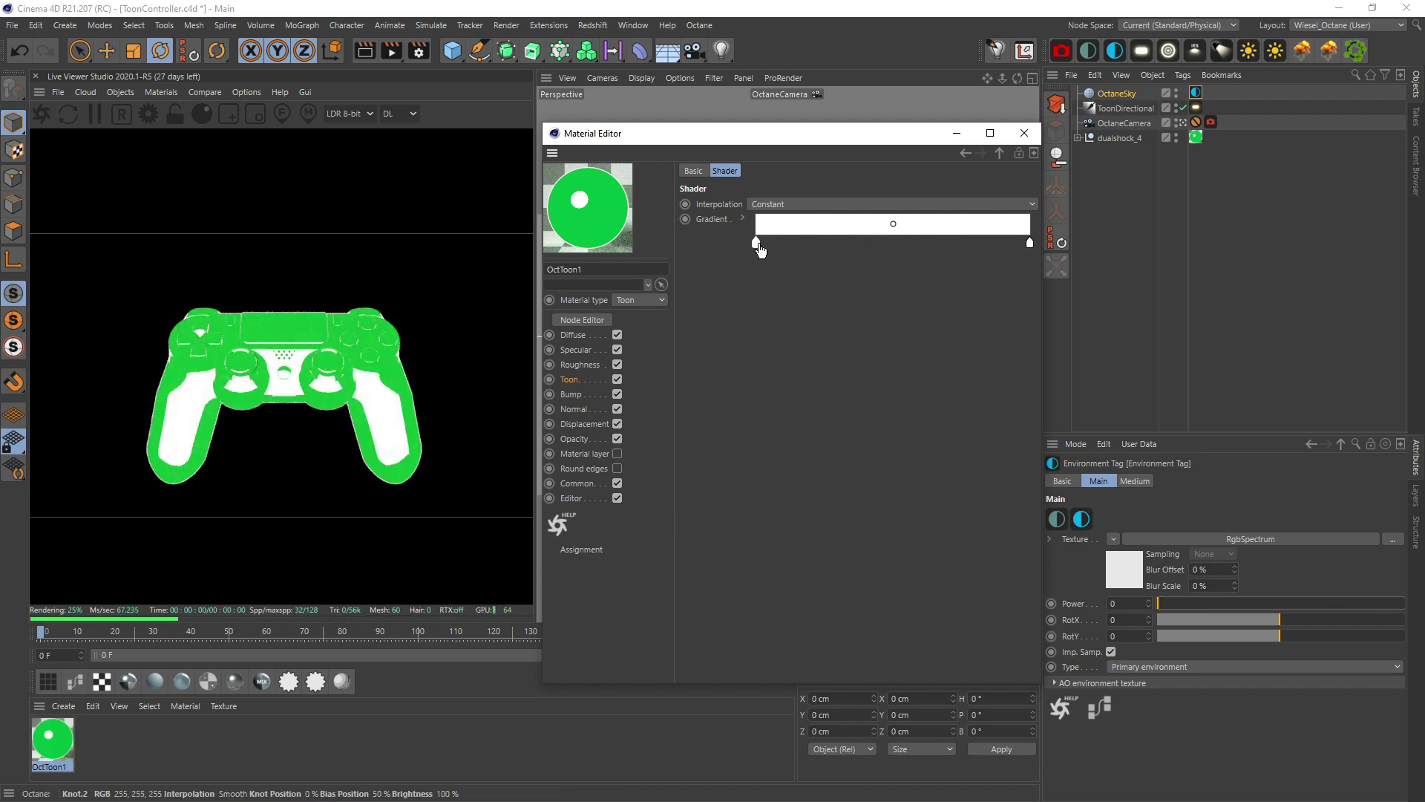
pyautogui.click(742, 218)
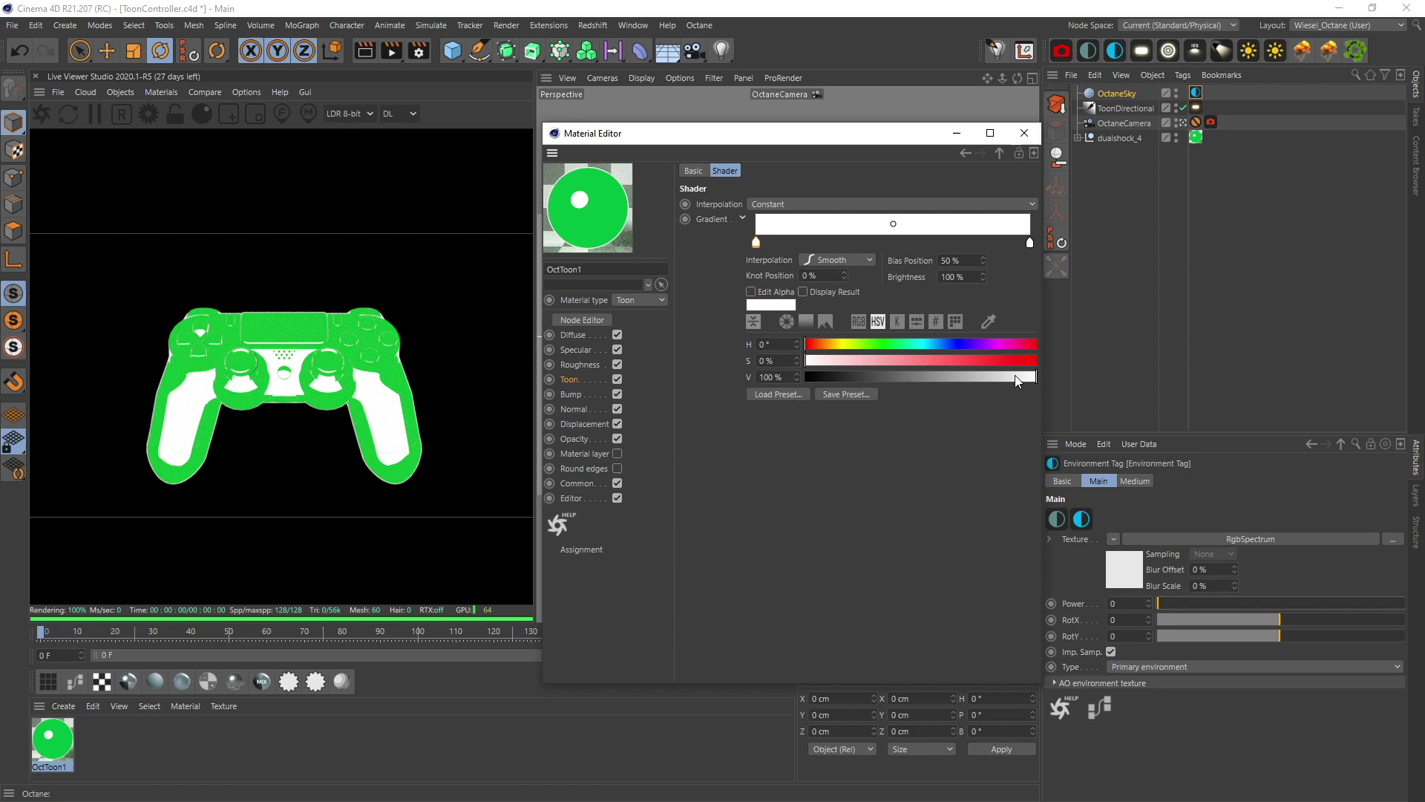
pyautogui.moveTo(1014, 376); pyautogui.dragTo(794, 380)
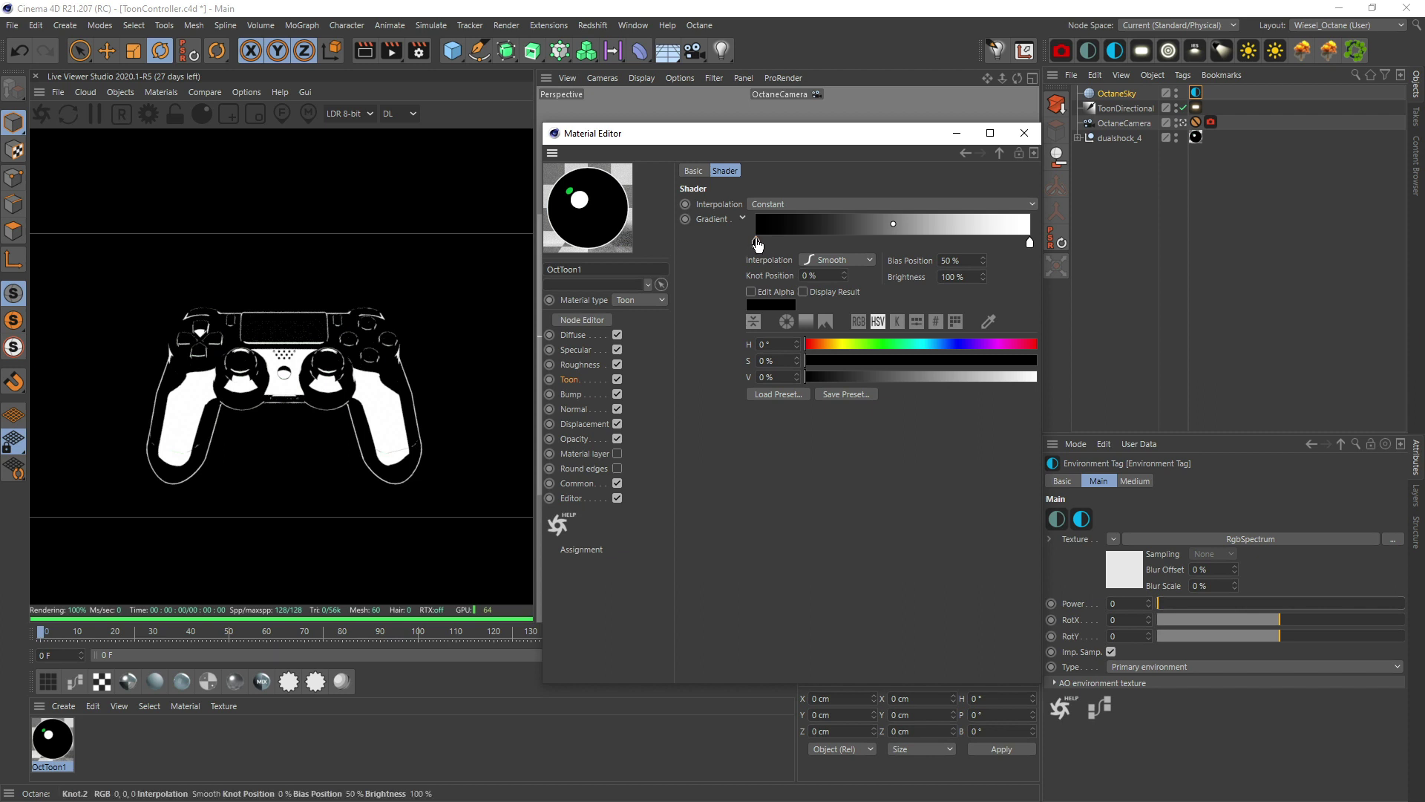
# Give the ramp knots Step interpolation and slide the white knot left to about 77%
pyautogui.click(829, 256)
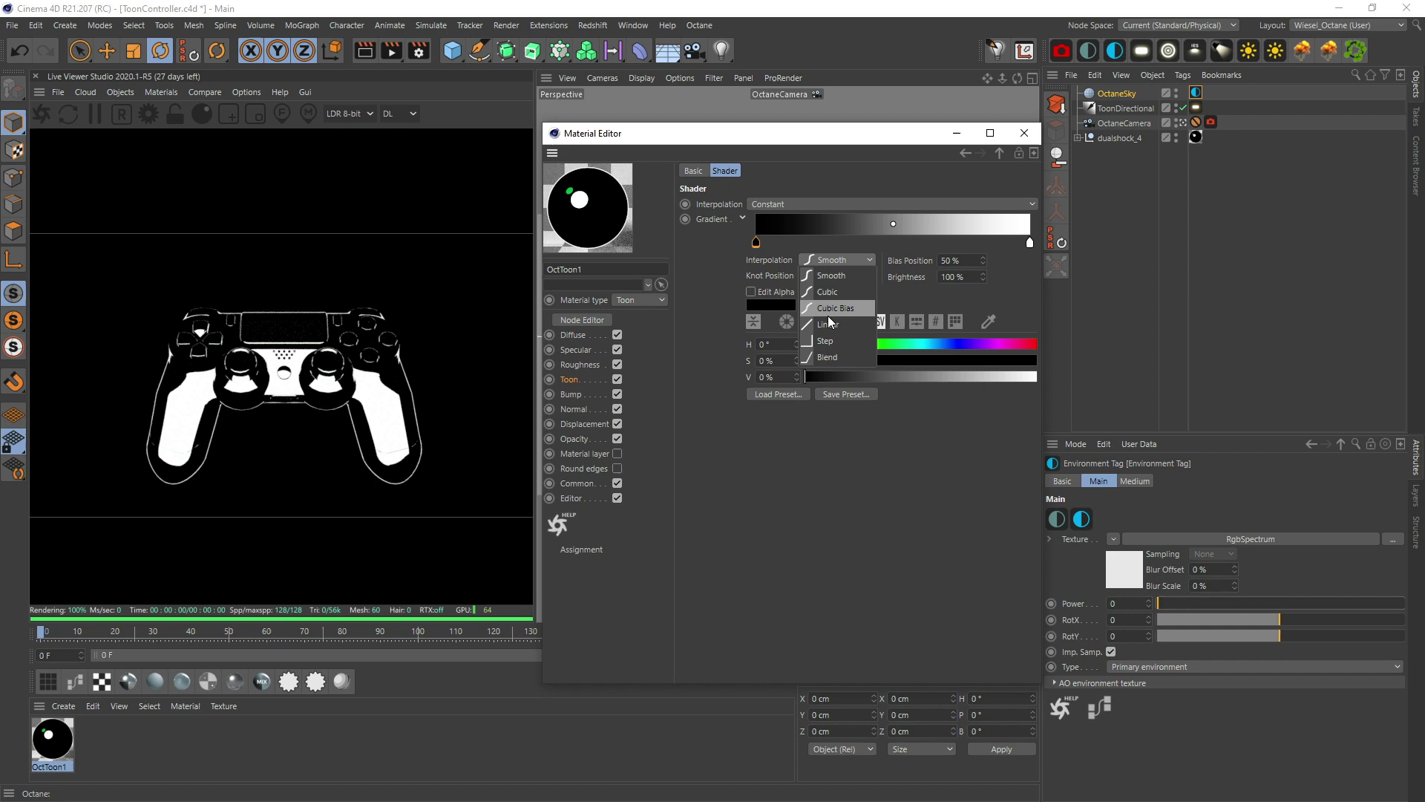
pyautogui.click(826, 341)
pyautogui.moveTo(1022, 243); pyautogui.dragTo(926, 249)
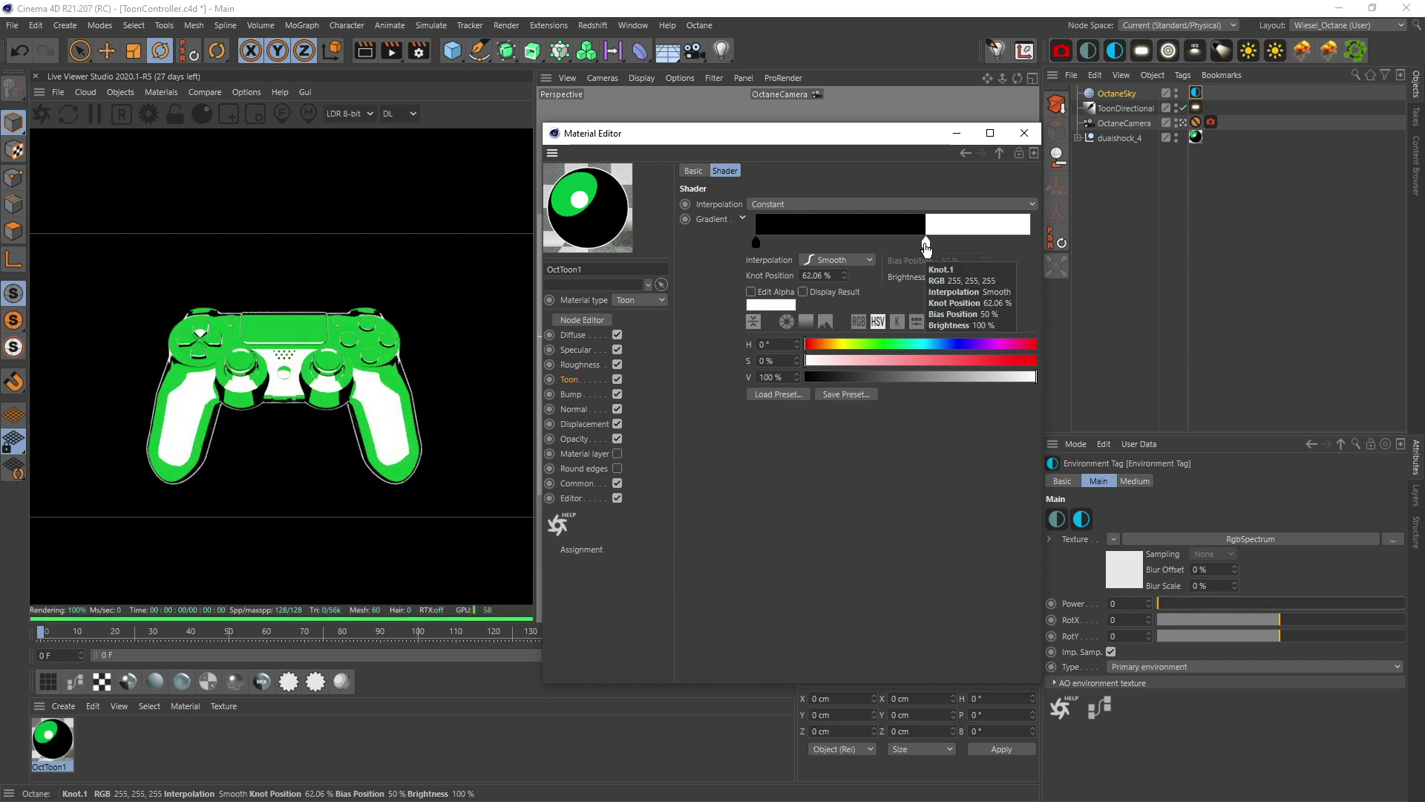
pyautogui.moveTo(927, 249); pyautogui.dragTo(900, 244)
pyautogui.click(852, 260)
pyautogui.click(827, 340)
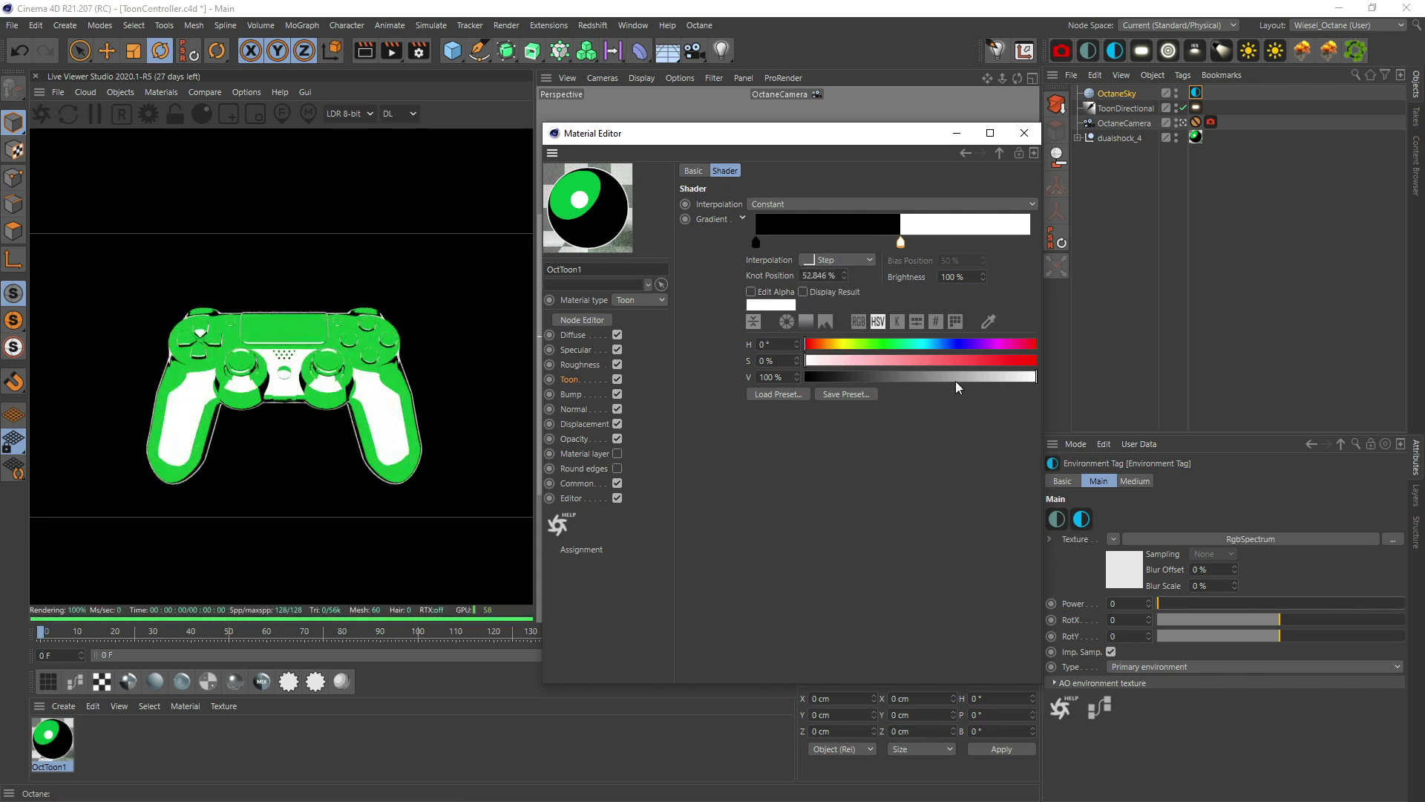
# Brighten the dark knot and add a blue knot (H 199°, S 100%, V 90%) near 52%
pyautogui.click(756, 242)
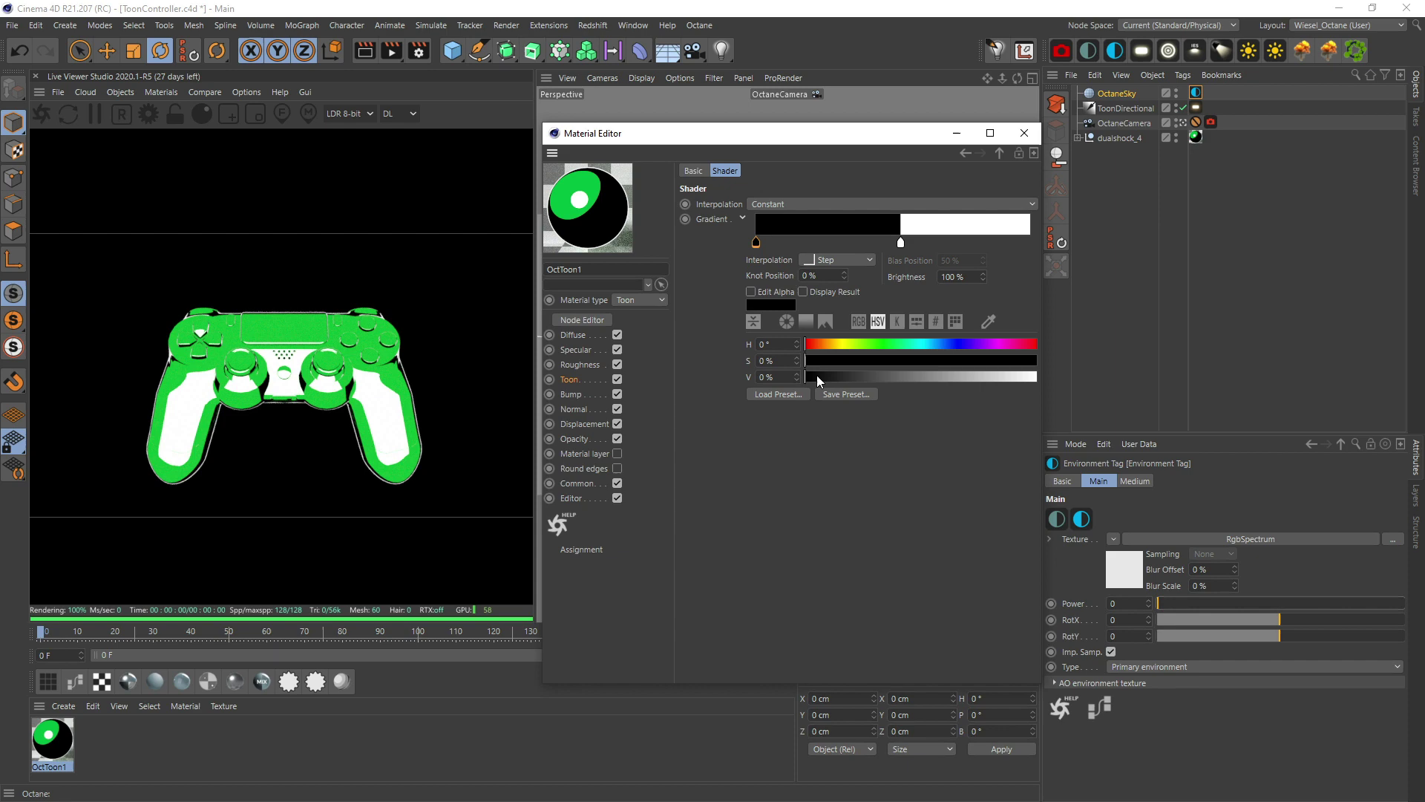
pyautogui.moveTo(817, 376); pyautogui.dragTo(840, 377)
pyautogui.click(857, 382)
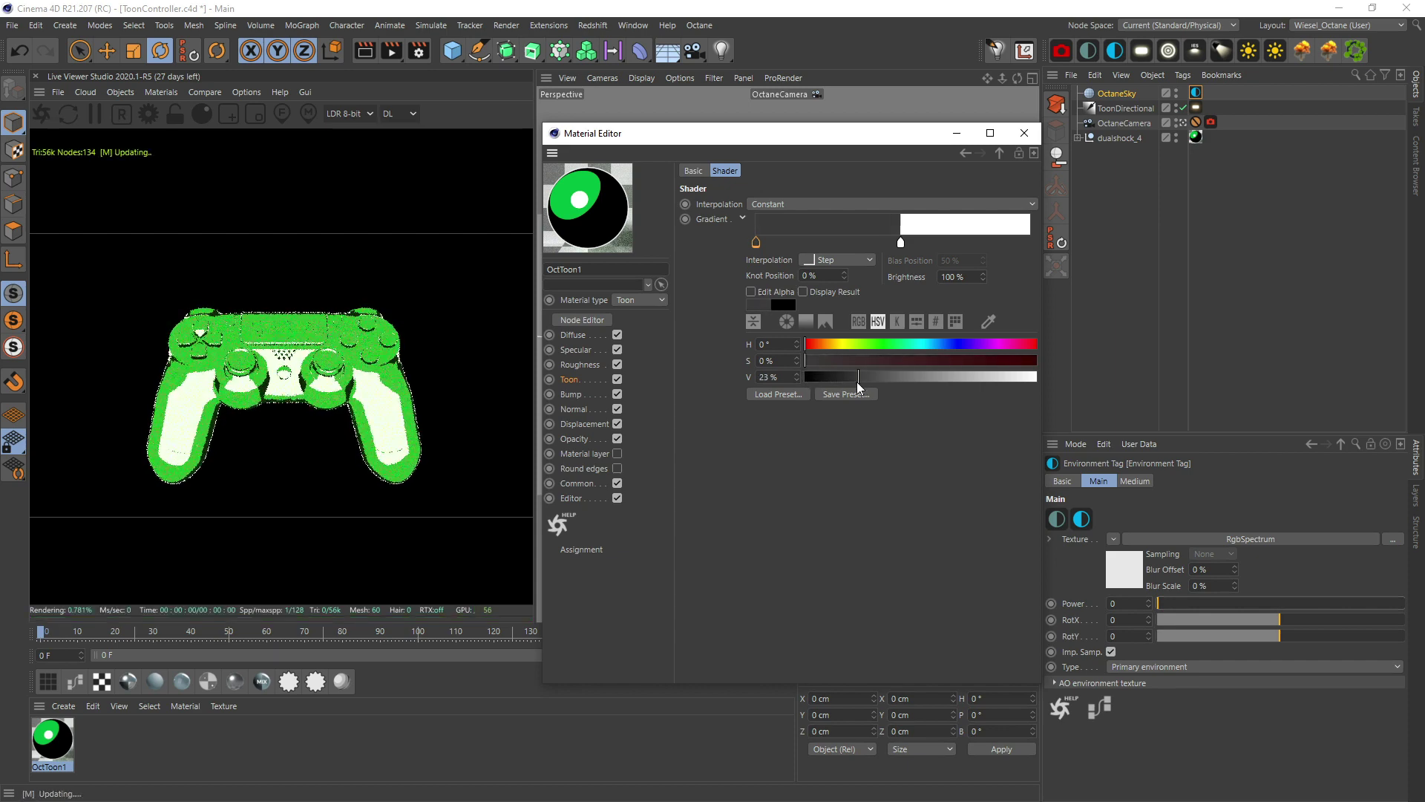
pyautogui.moveTo(901, 242); pyautogui.dragTo(965, 260)
pyautogui.click(873, 241)
pyautogui.moveTo(921, 345)
pyautogui.mouseDown()
pyautogui.moveTo(1037, 361)
pyautogui.moveTo(1015, 385)
pyautogui.mouseUp()
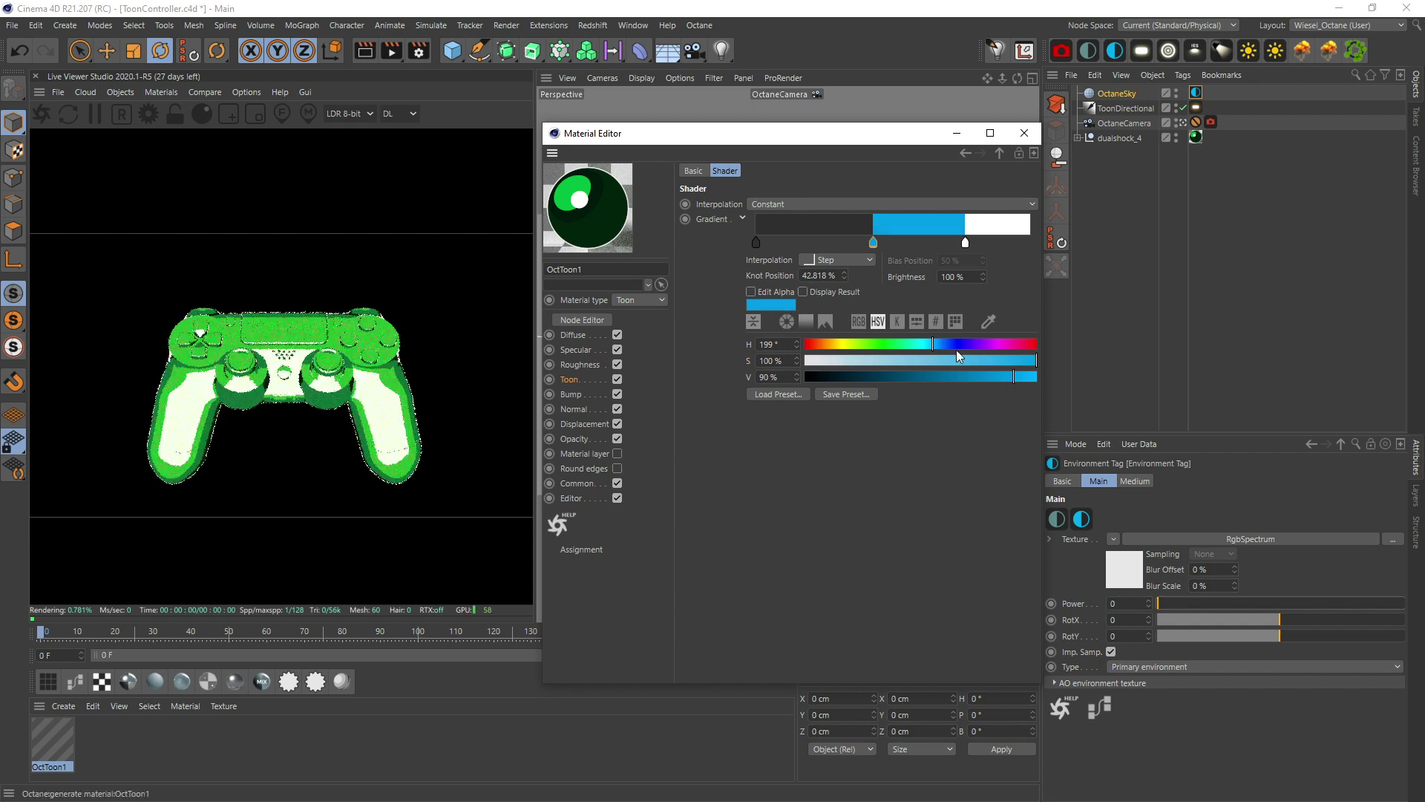
pyautogui.moveTo(874, 243); pyautogui.dragTo(1002, 255)
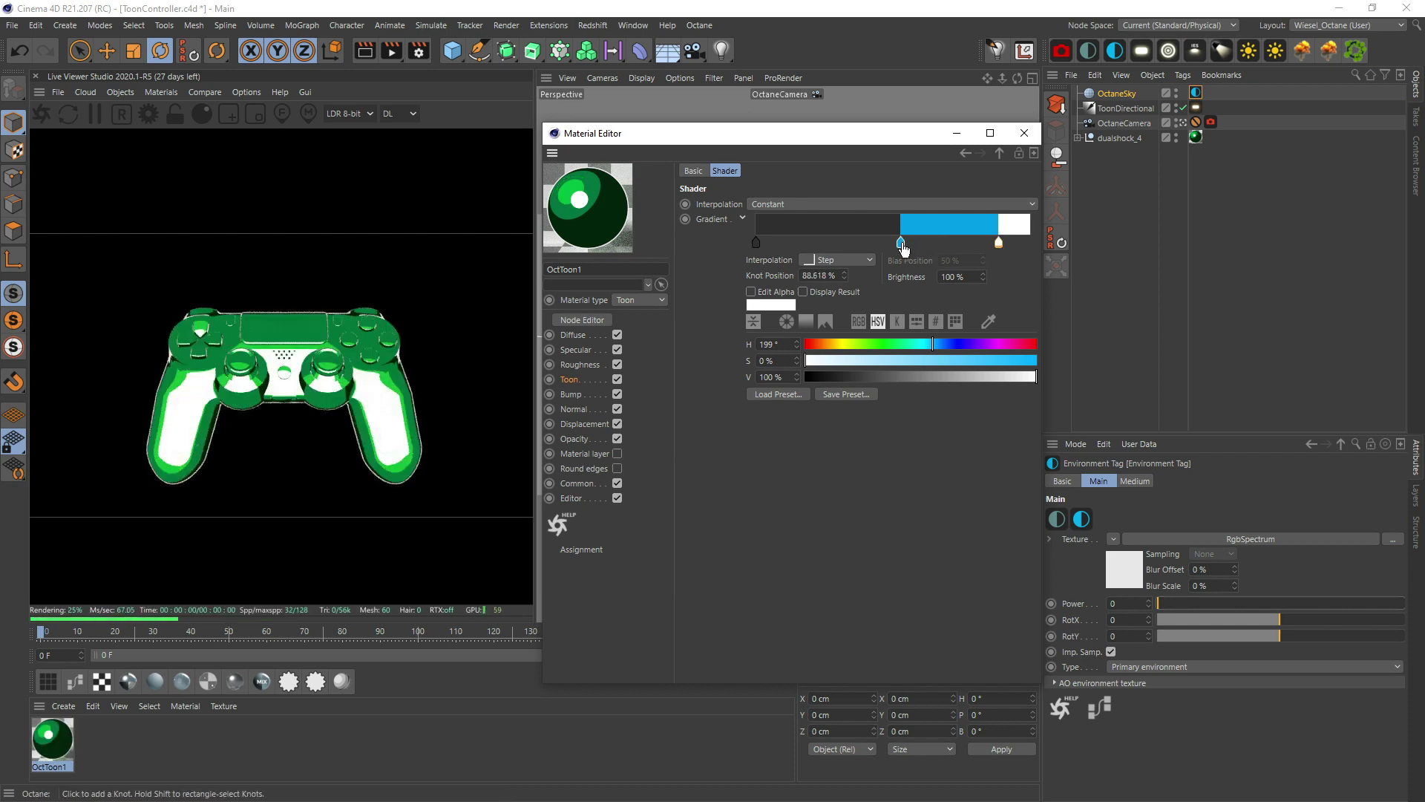
pyautogui.moveTo(902, 243); pyautogui.dragTo(899, 245)
# Add a specular toon ramp with a black left knot using Step interpolation
pyautogui.click(1000, 154)
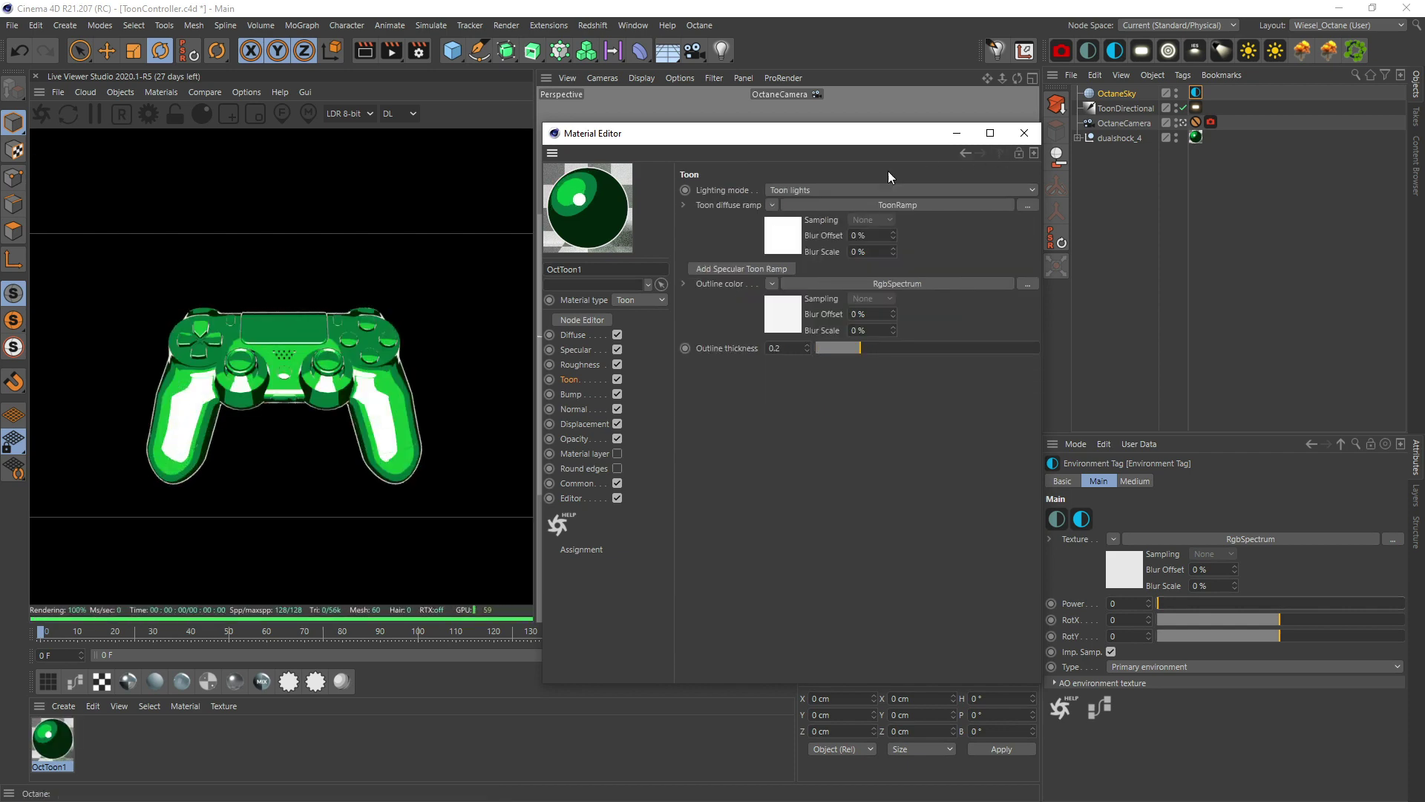
pyautogui.click(728, 268)
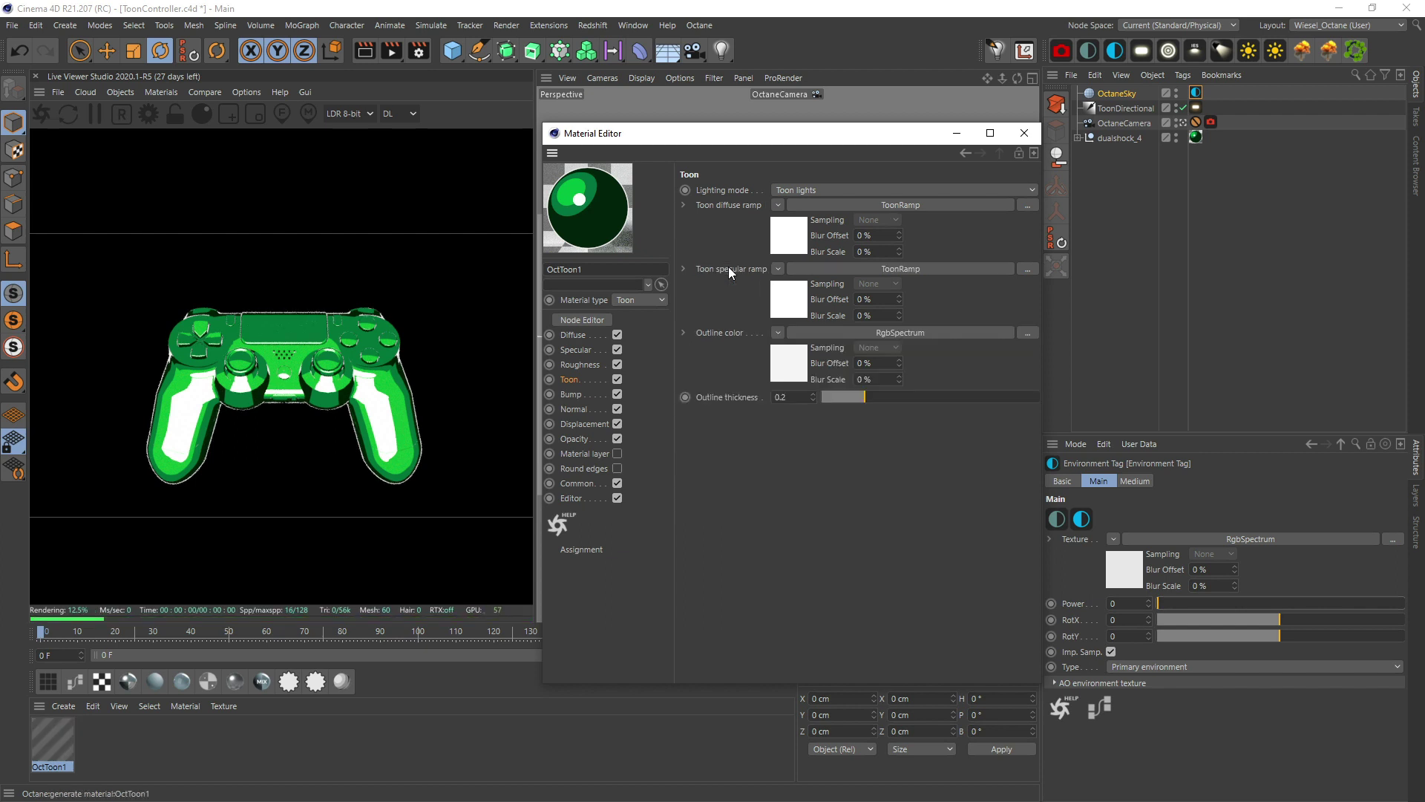
pyautogui.click(790, 298)
pyautogui.moveTo(764, 242); pyautogui.dragTo(752, 242)
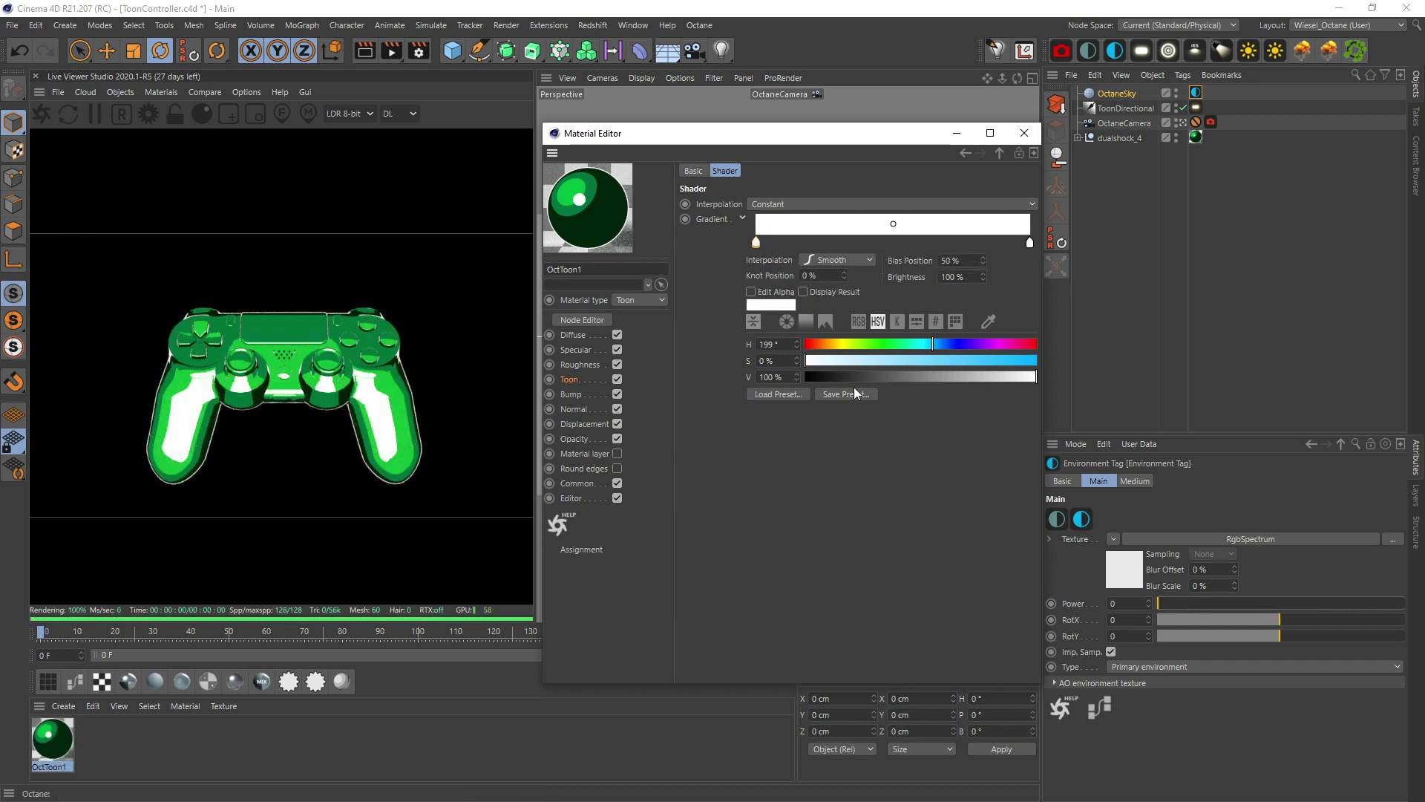
pyautogui.moveTo(882, 373); pyautogui.dragTo(777, 377)
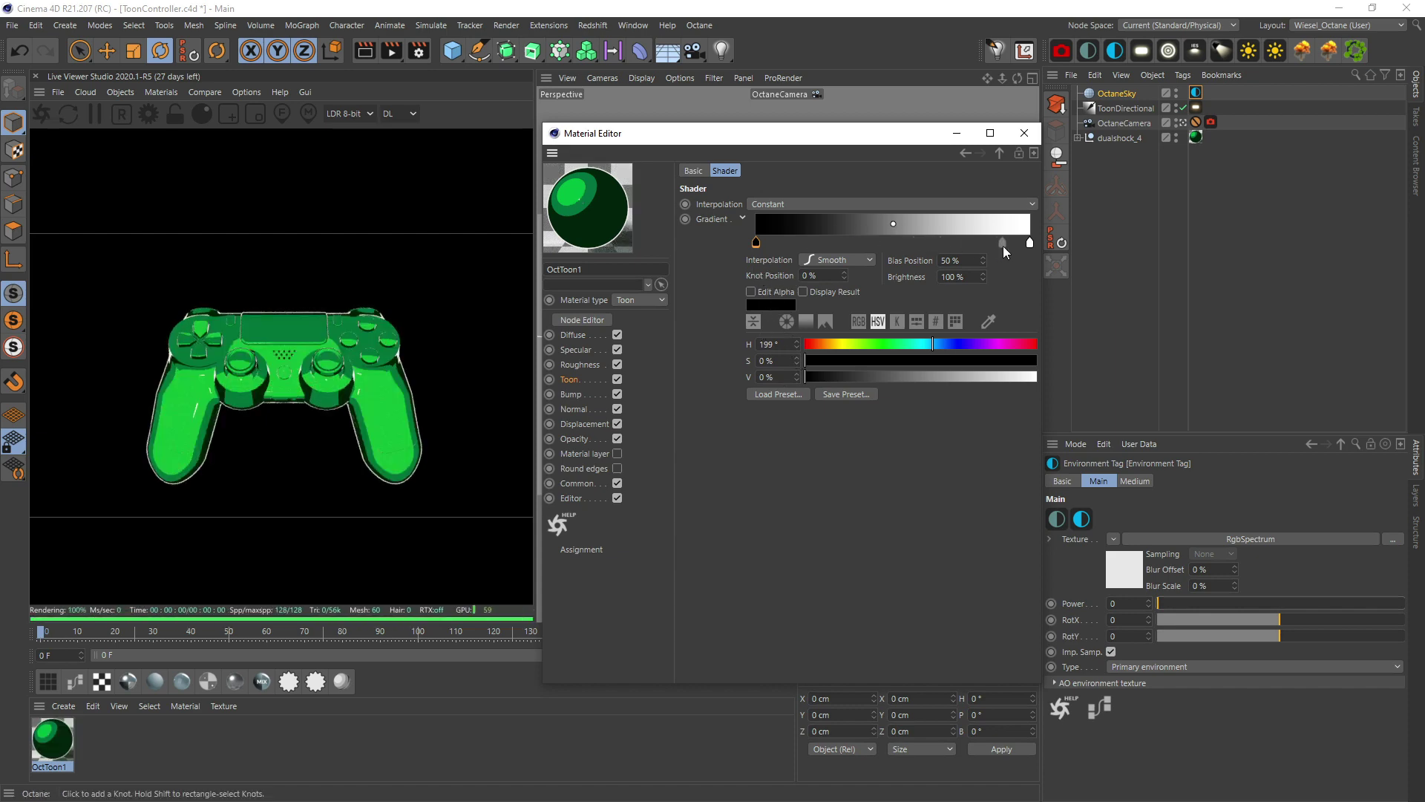
pyautogui.click(850, 261)
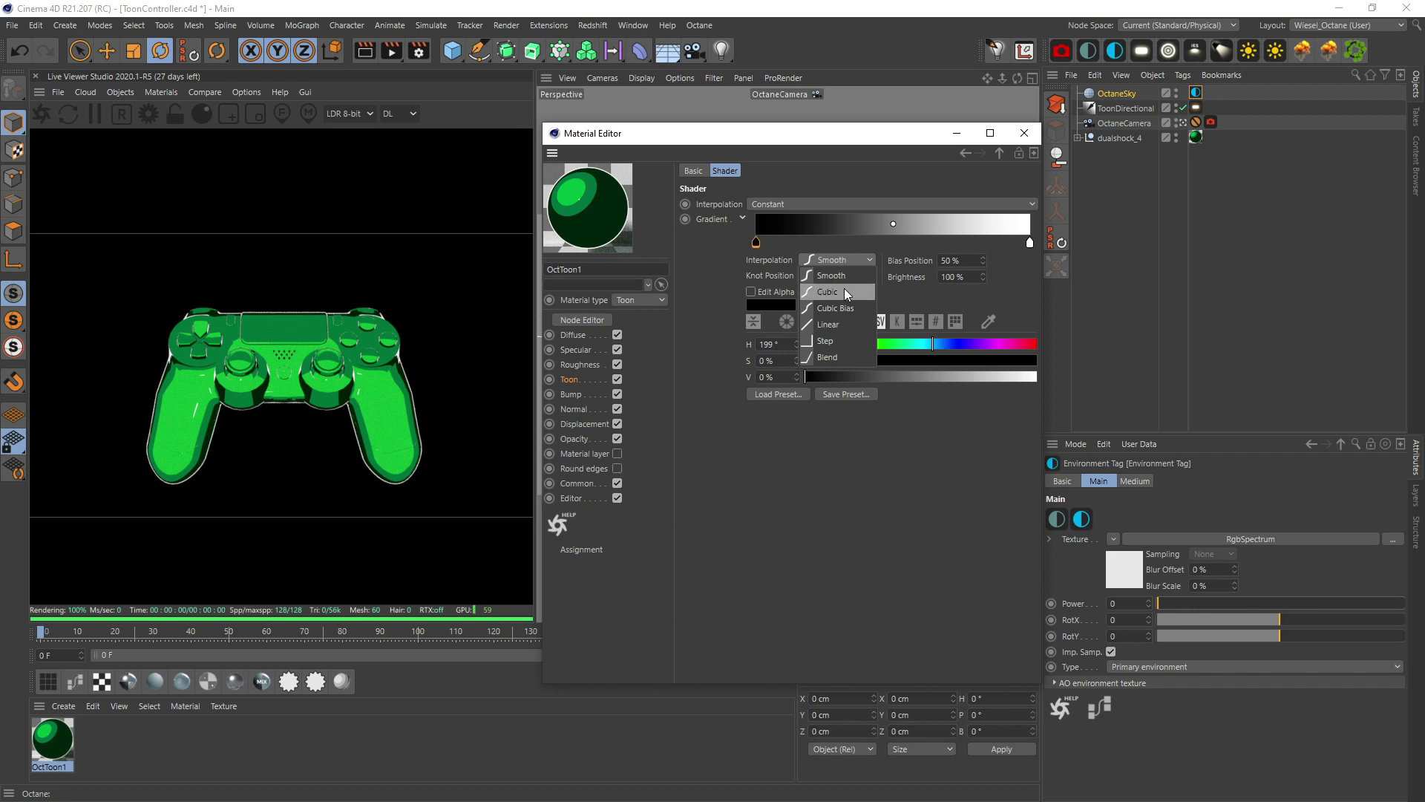
pyautogui.click(839, 342)
# Make the left knot fully saturated magenta (H 298°), placing knots near 16% and 52%
pyautogui.moveTo(1029, 242); pyautogui.dragTo(895, 245)
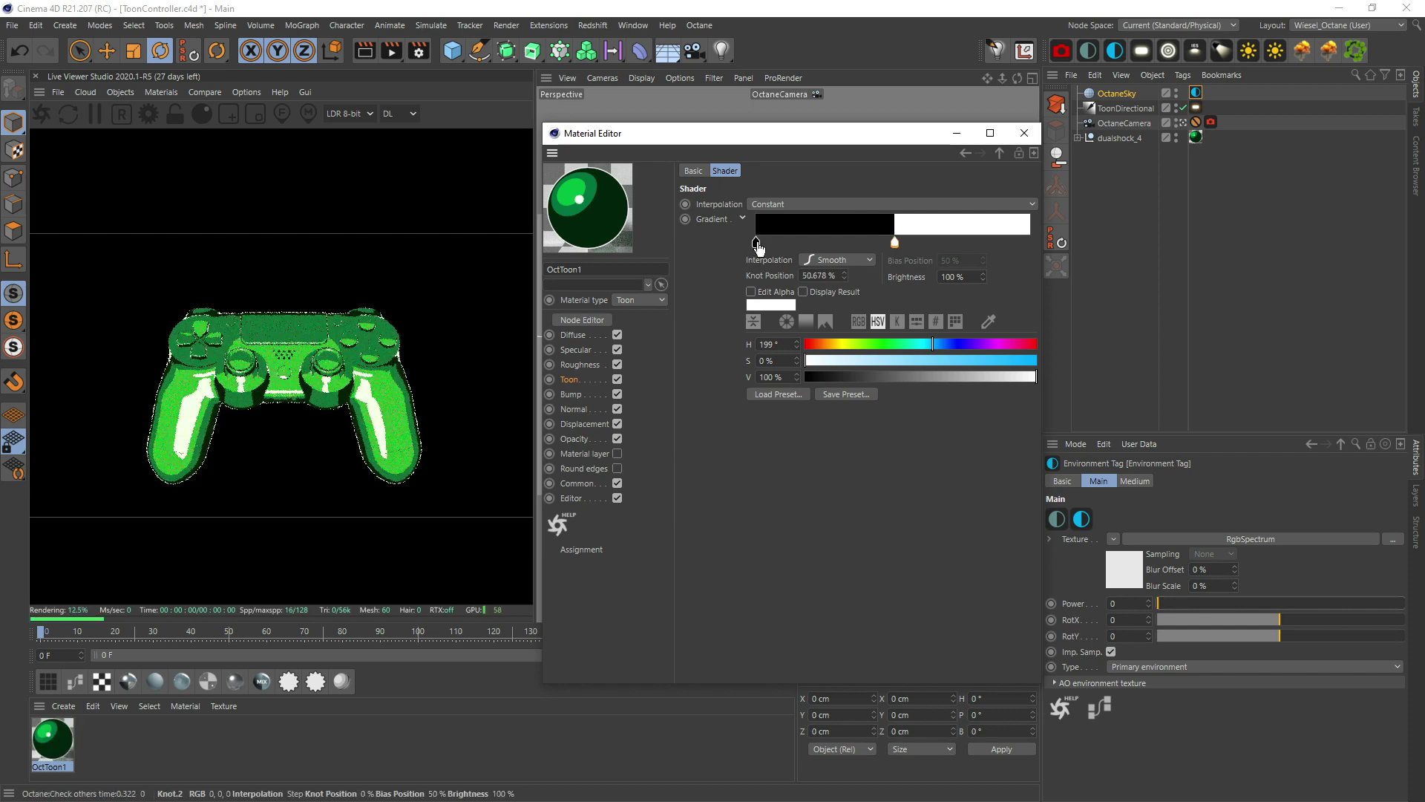
pyautogui.moveTo(755, 242)
pyautogui.mouseDown()
pyautogui.moveTo(795, 243)
pyautogui.moveTo(752, 250)
pyautogui.mouseUp()
pyautogui.click(996, 344)
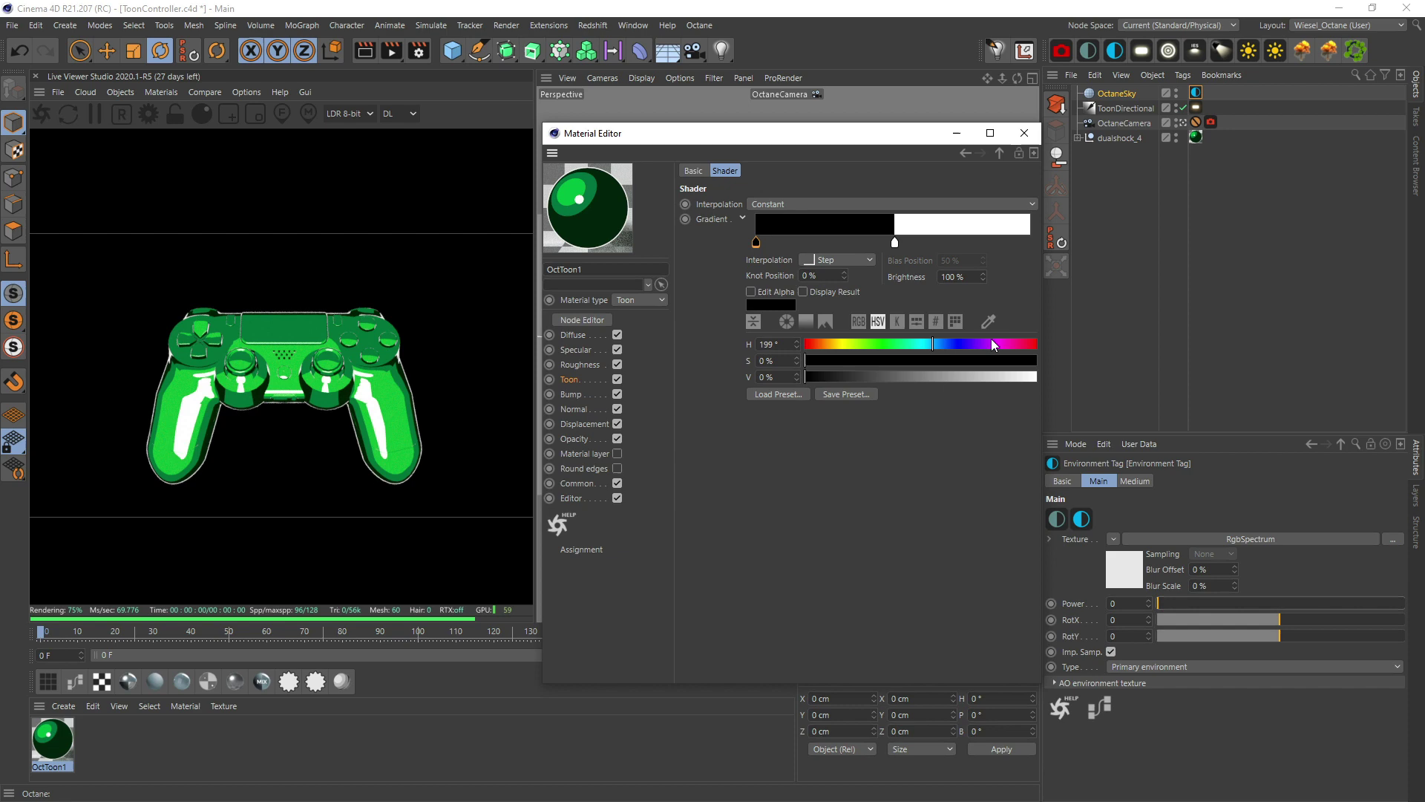
pyautogui.moveTo(991, 362); pyautogui.dragTo(1045, 379)
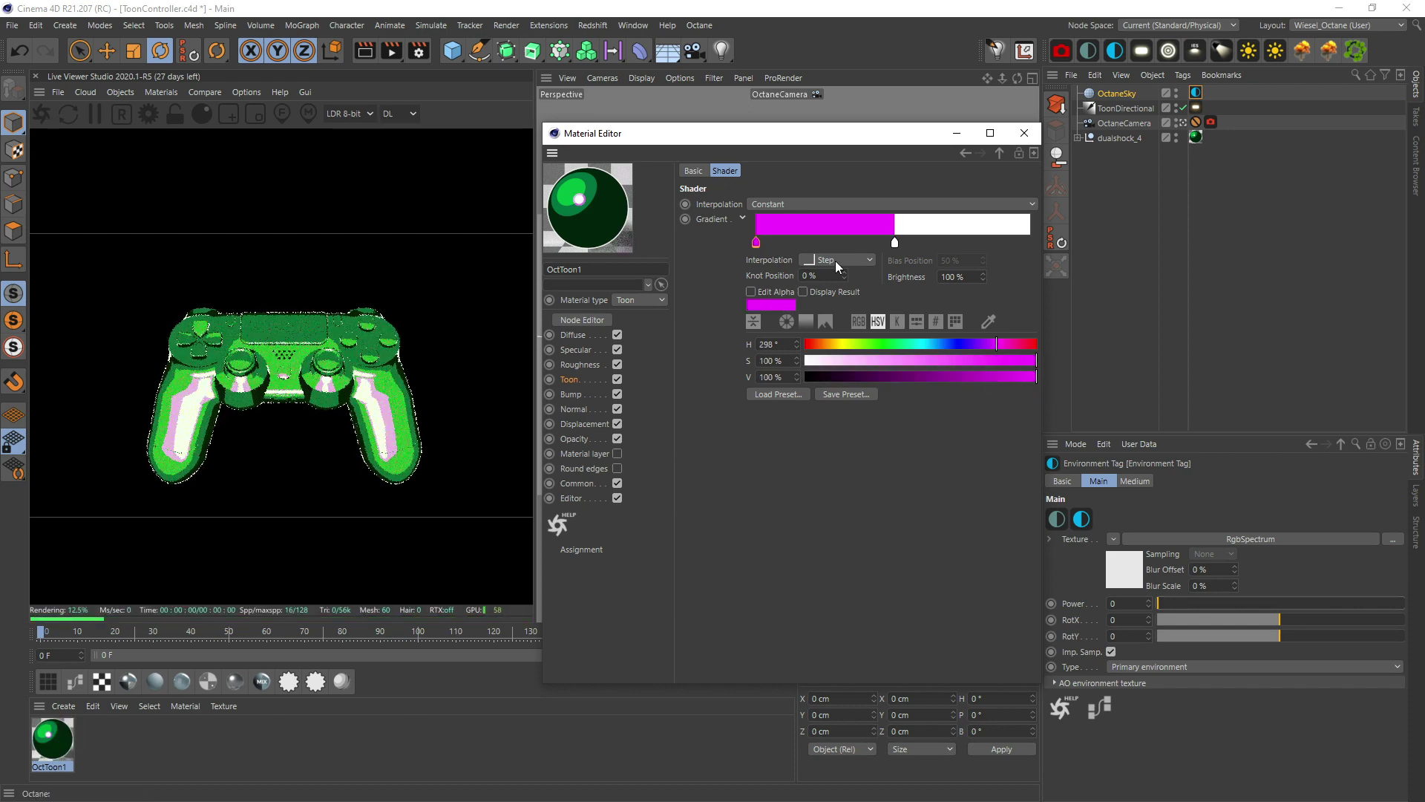
pyautogui.moveTo(759, 241); pyautogui.dragTo(800, 244)
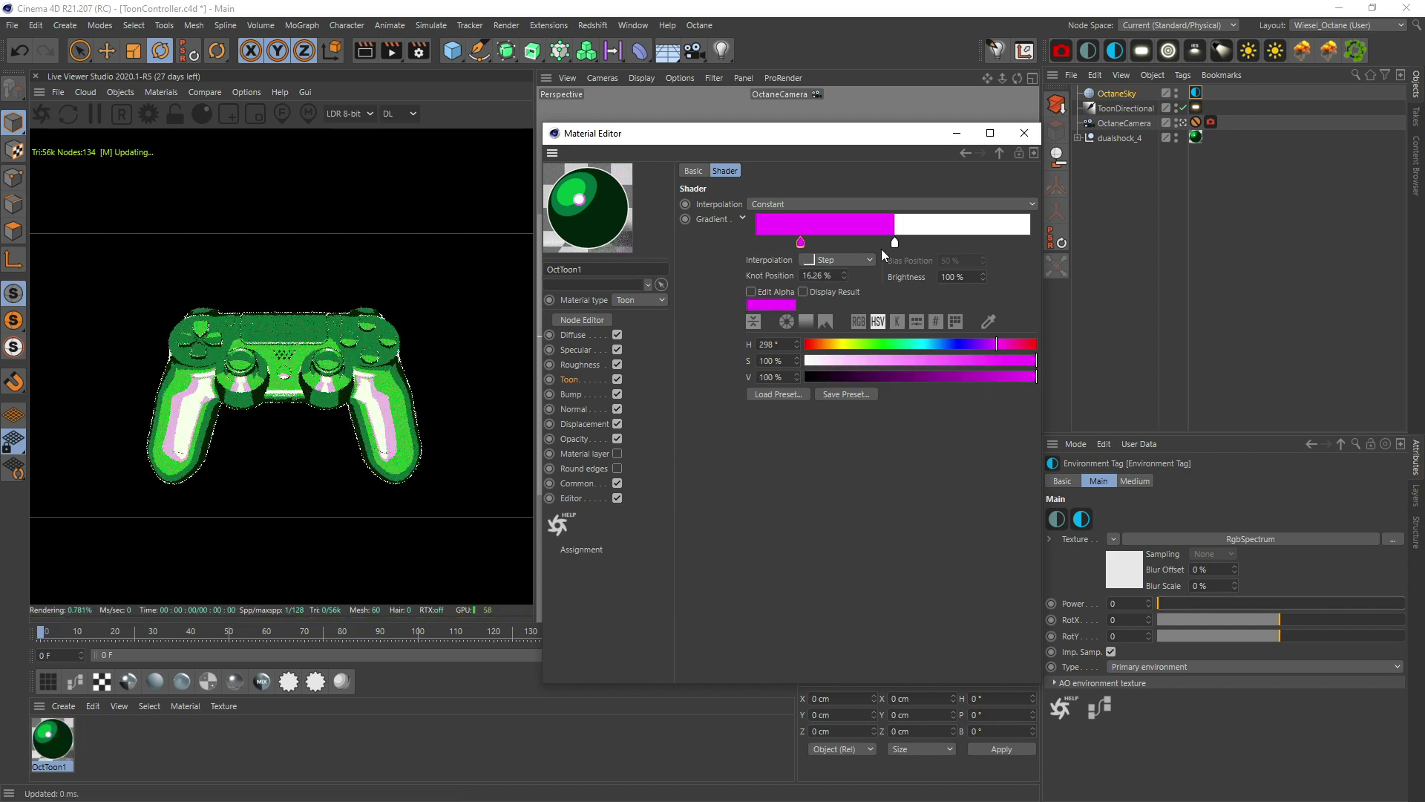
pyautogui.moveTo(896, 247)
pyautogui.mouseDown()
pyautogui.moveTo(983, 245)
pyautogui.moveTo(900, 247)
pyautogui.mouseUp()
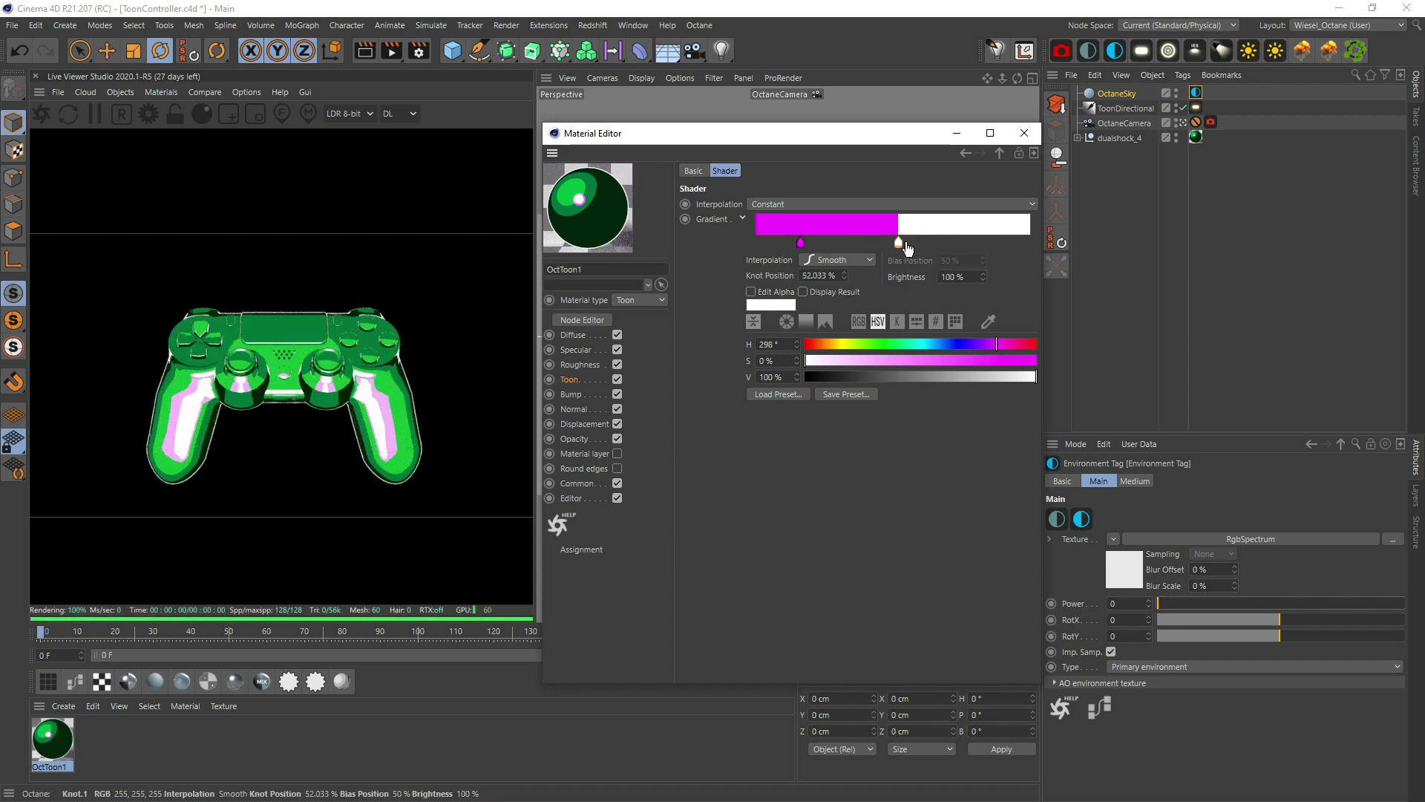
pyautogui.moveTo(900, 229); pyautogui.dragTo(916, 245)
# Clear both the specular and diffuse toon ramps from OctToon1
pyautogui.click(777, 269)
pyautogui.click(786, 284)
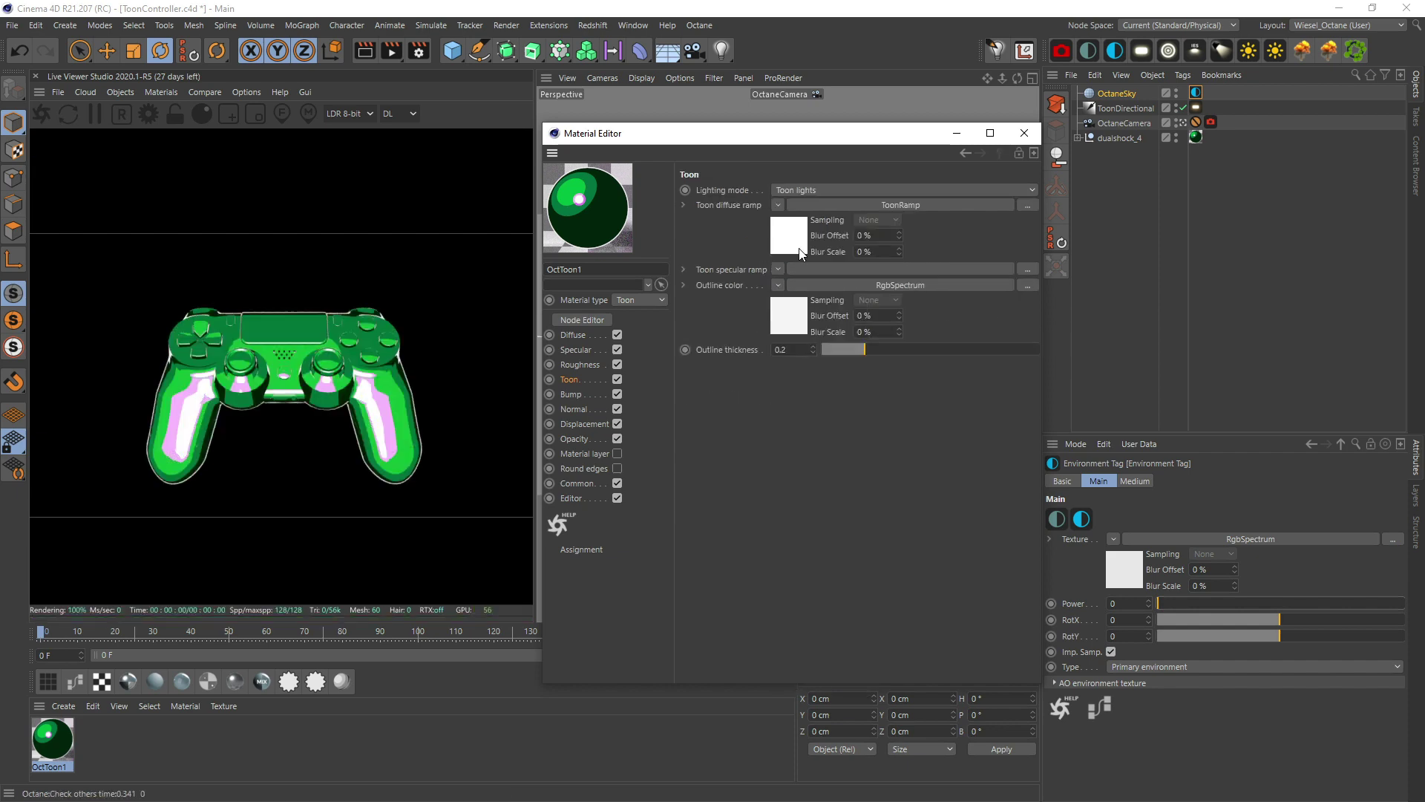
pyautogui.click(777, 205)
pyautogui.click(790, 220)
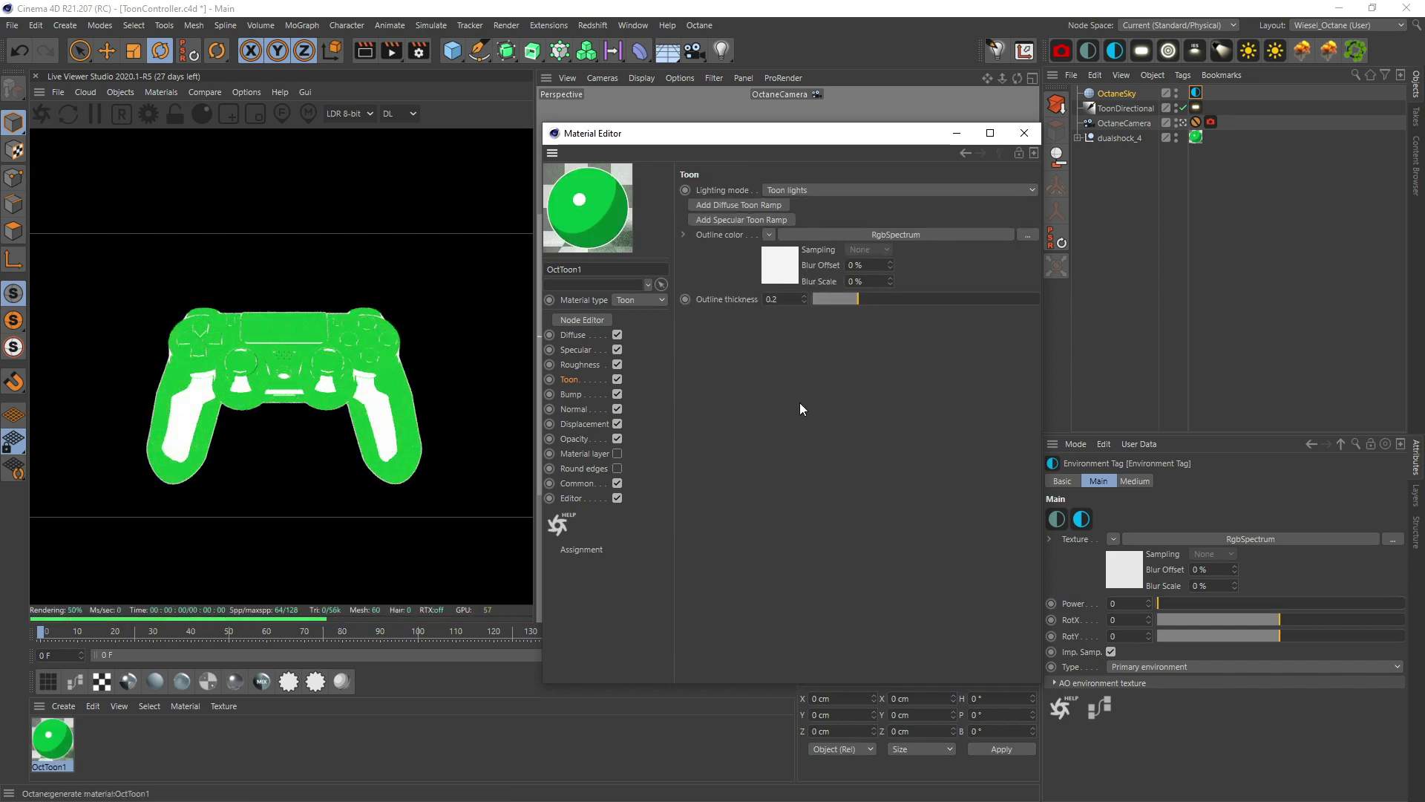
# Set the diffuse colour to black (V 0%) and raise the roughness float to about 0.21
pyautogui.click(573, 335)
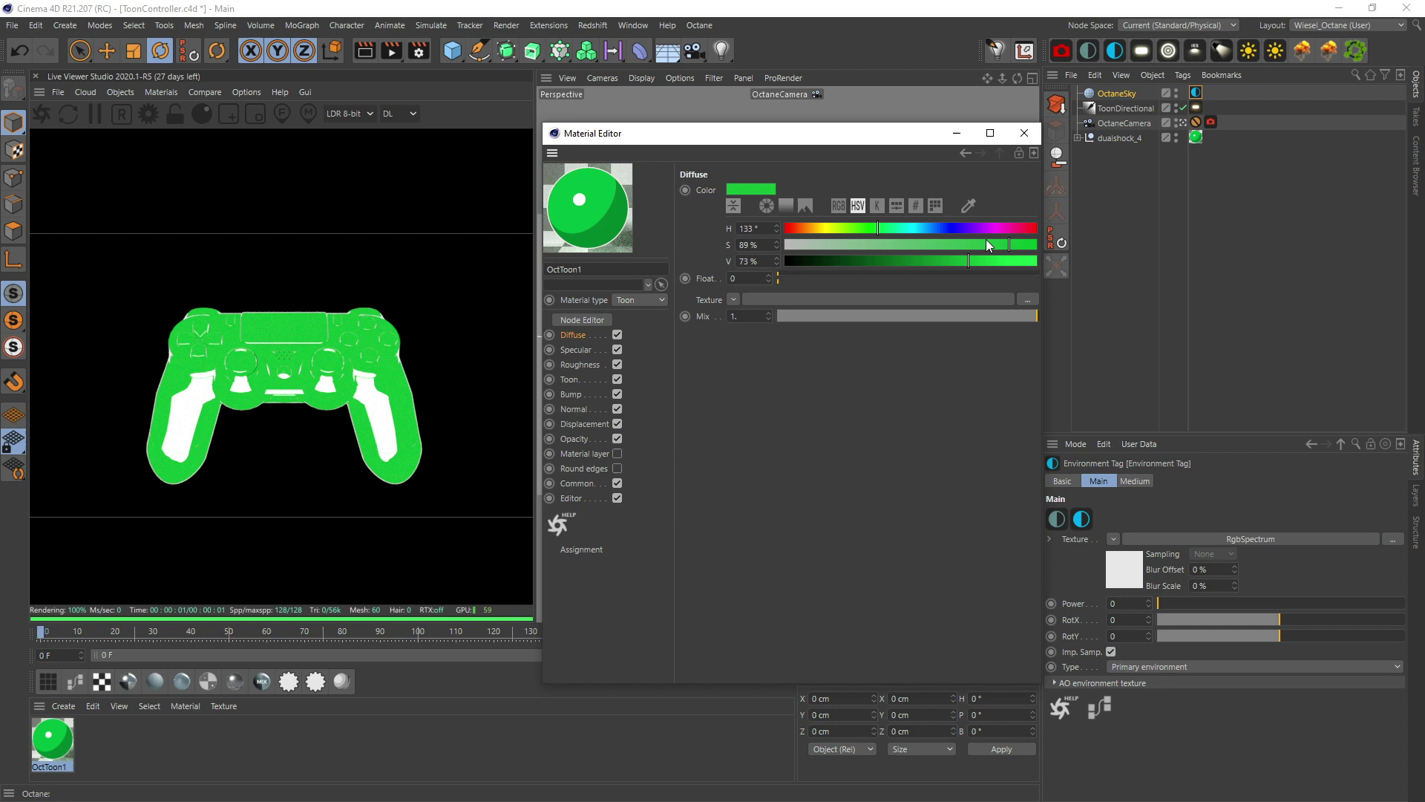
pyautogui.moveTo(957, 265); pyautogui.dragTo(739, 257)
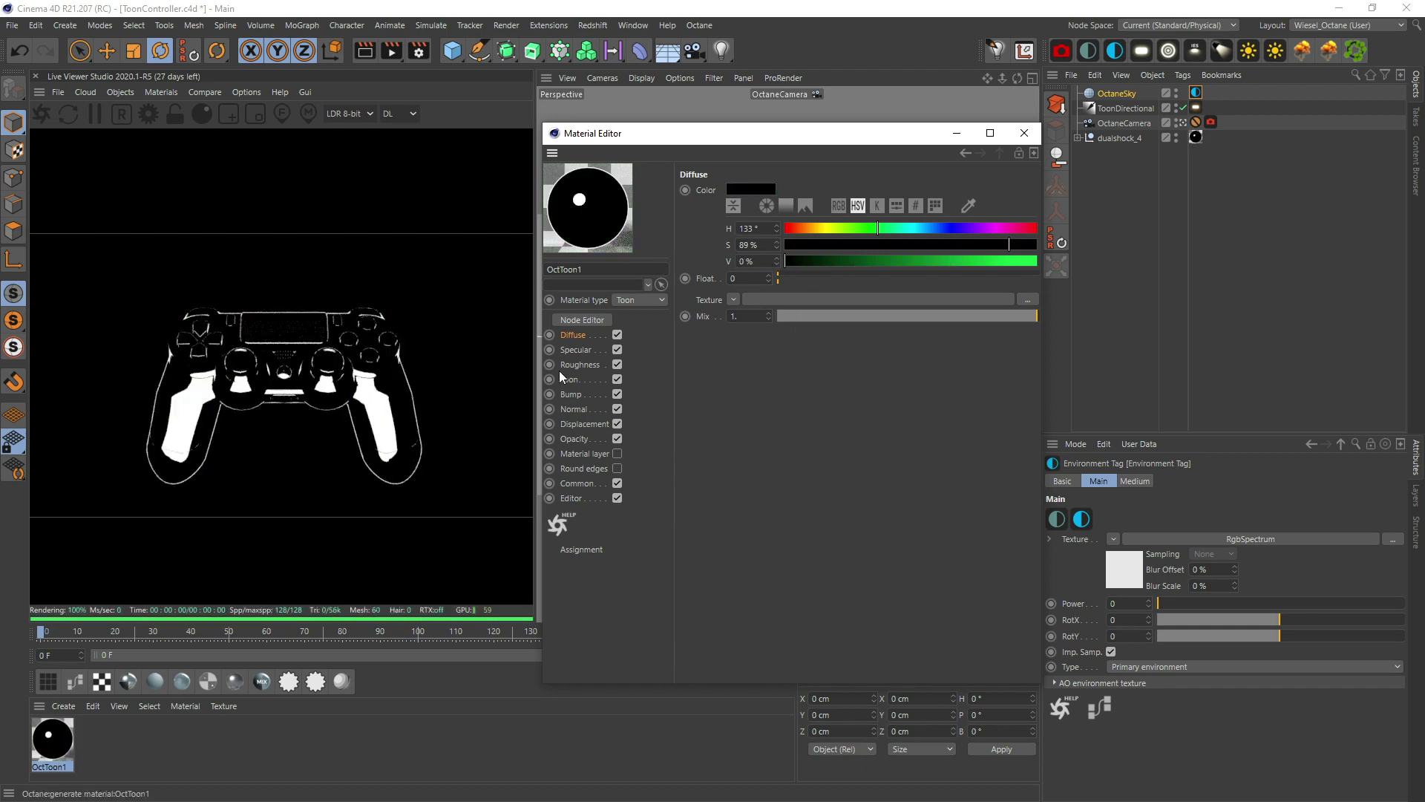
pyautogui.click(575, 349)
pyautogui.click(586, 365)
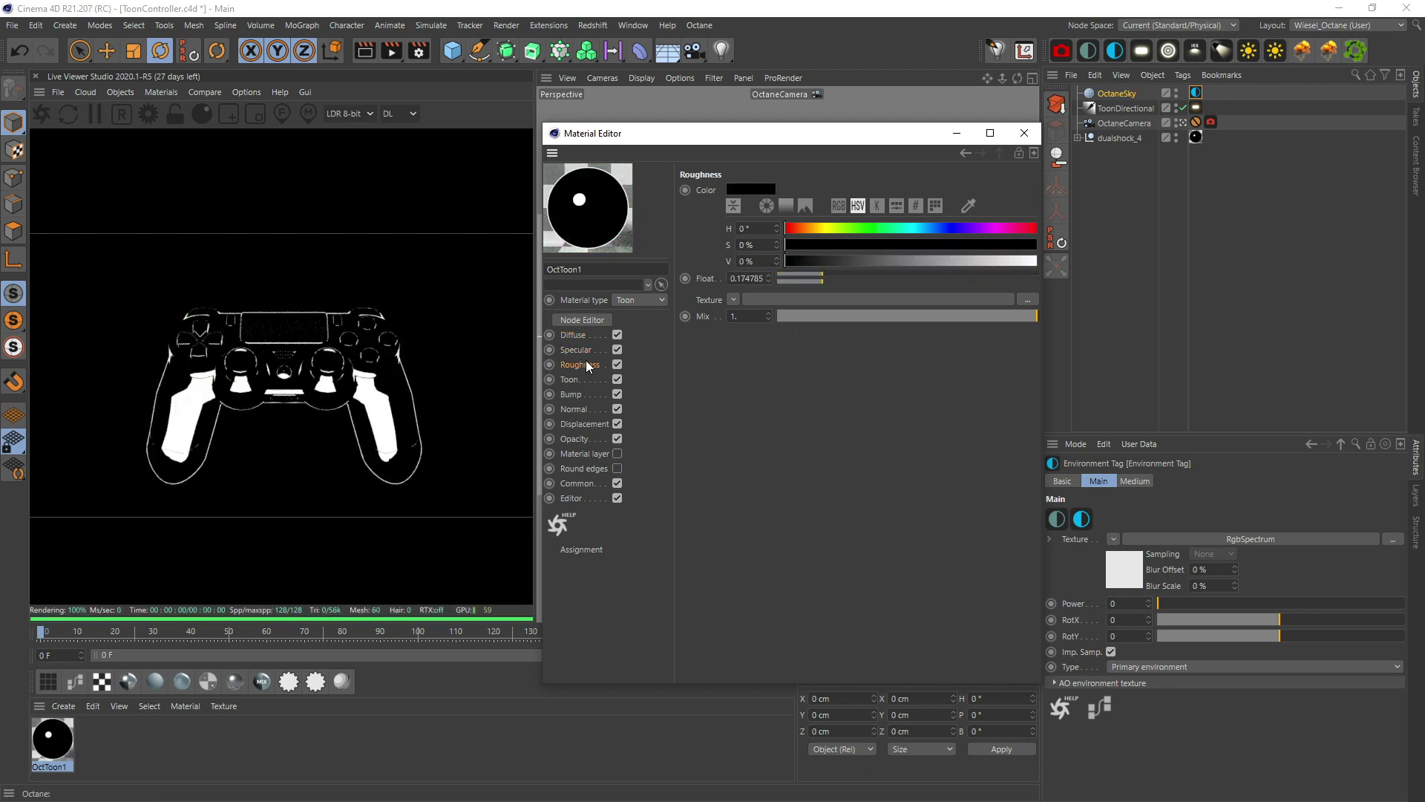
pyautogui.moveTo(822, 280); pyautogui.dragTo(833, 275)
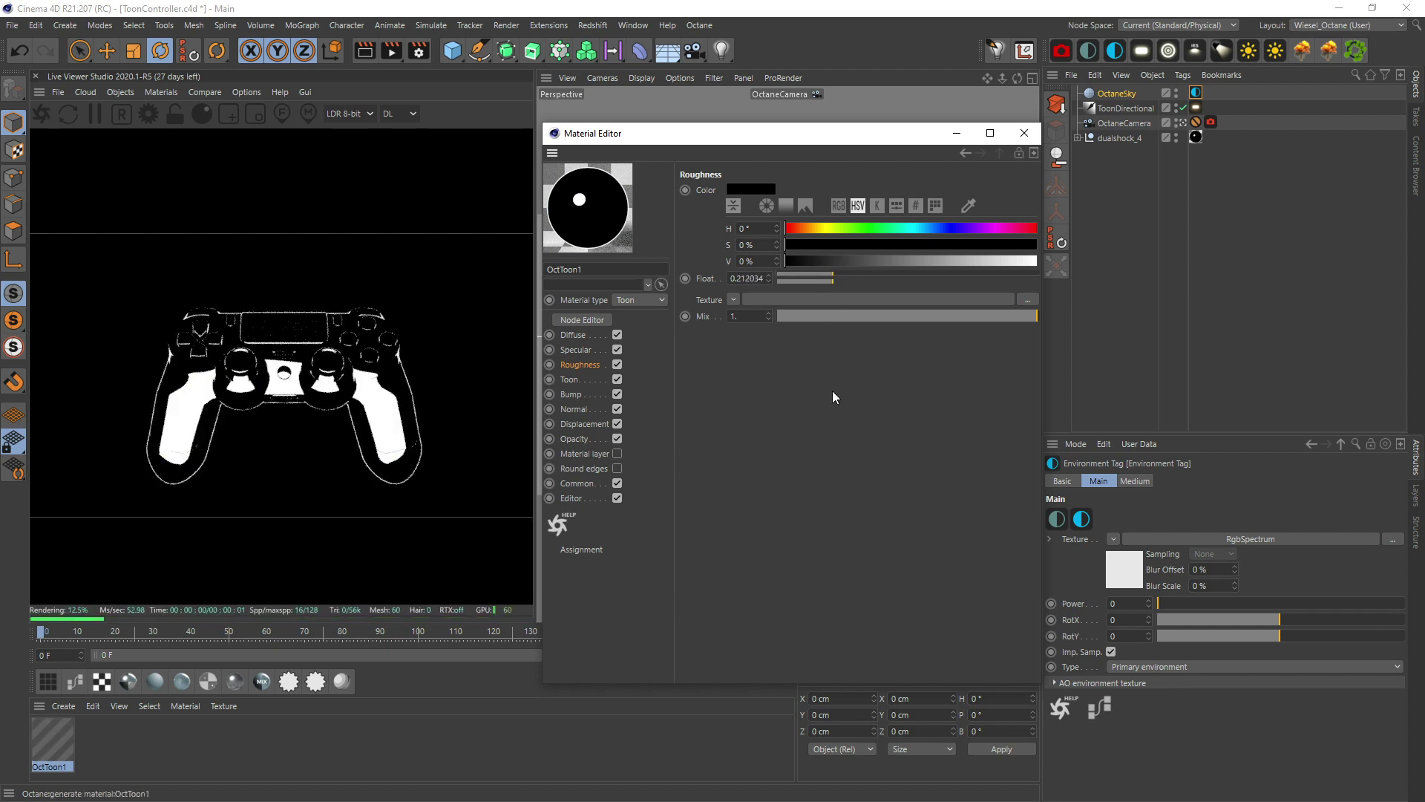
pyautogui.click(572, 395)
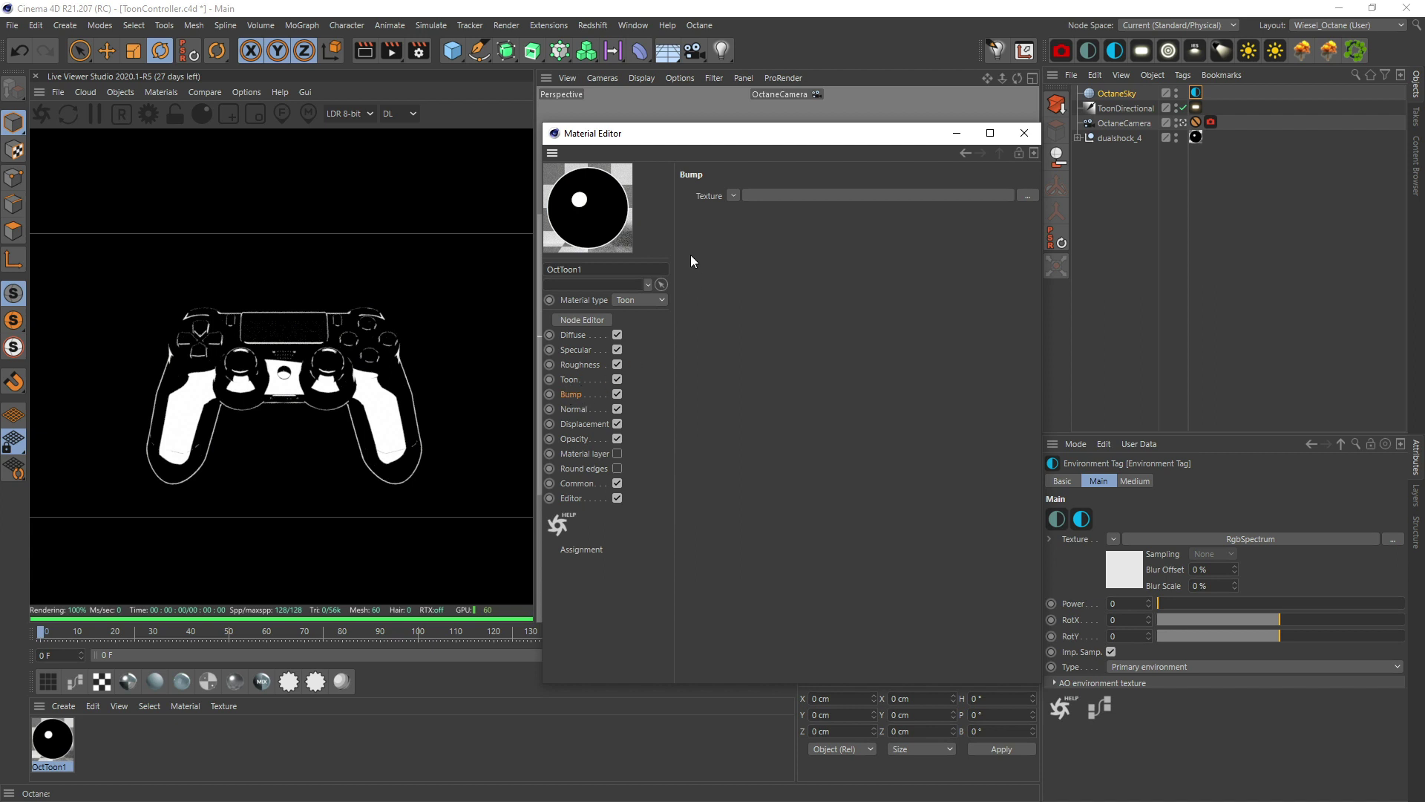
# Load a c4doctane Noise texture into Bump and attach an expanded Transform UVW shader to it
pyautogui.click(734, 196)
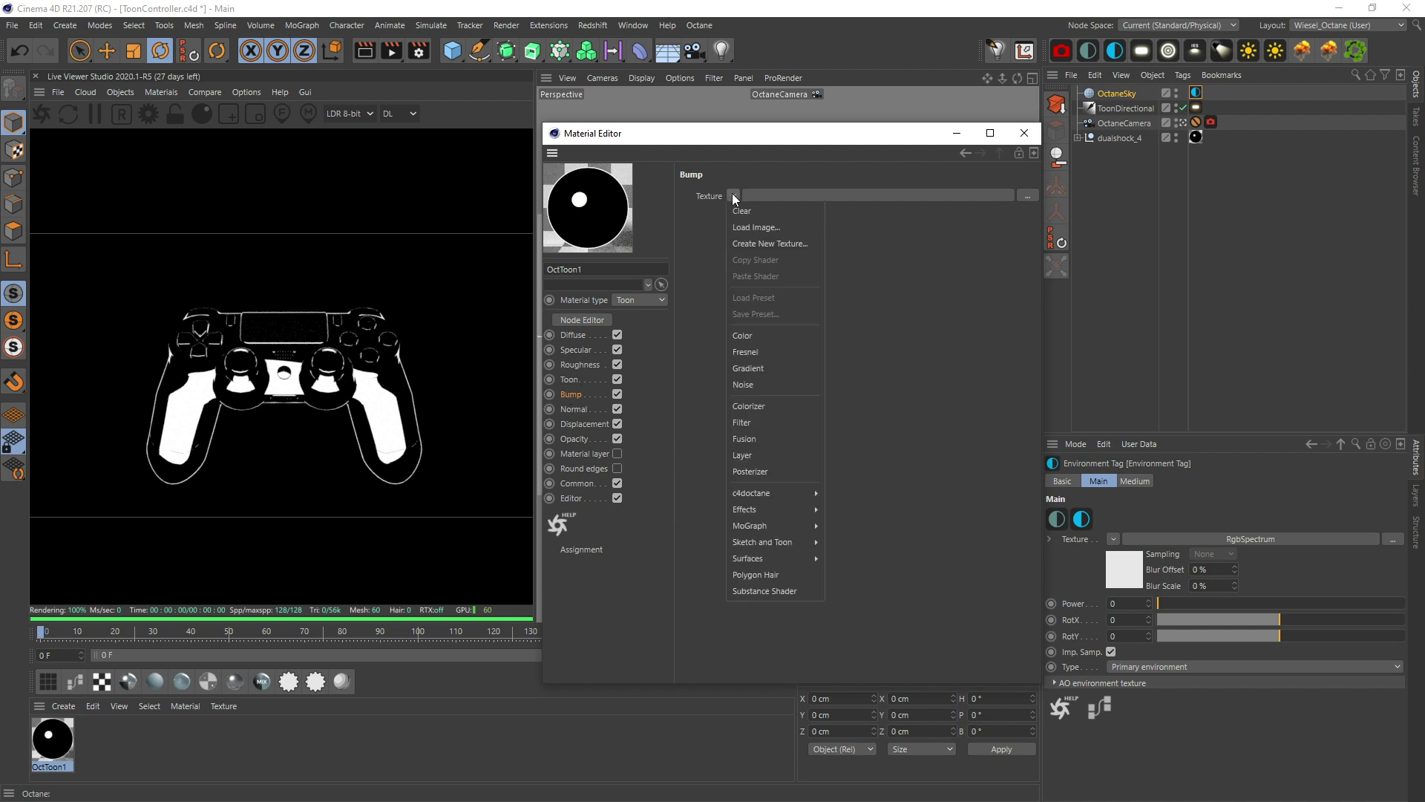
pyautogui.moveTo(759, 494)
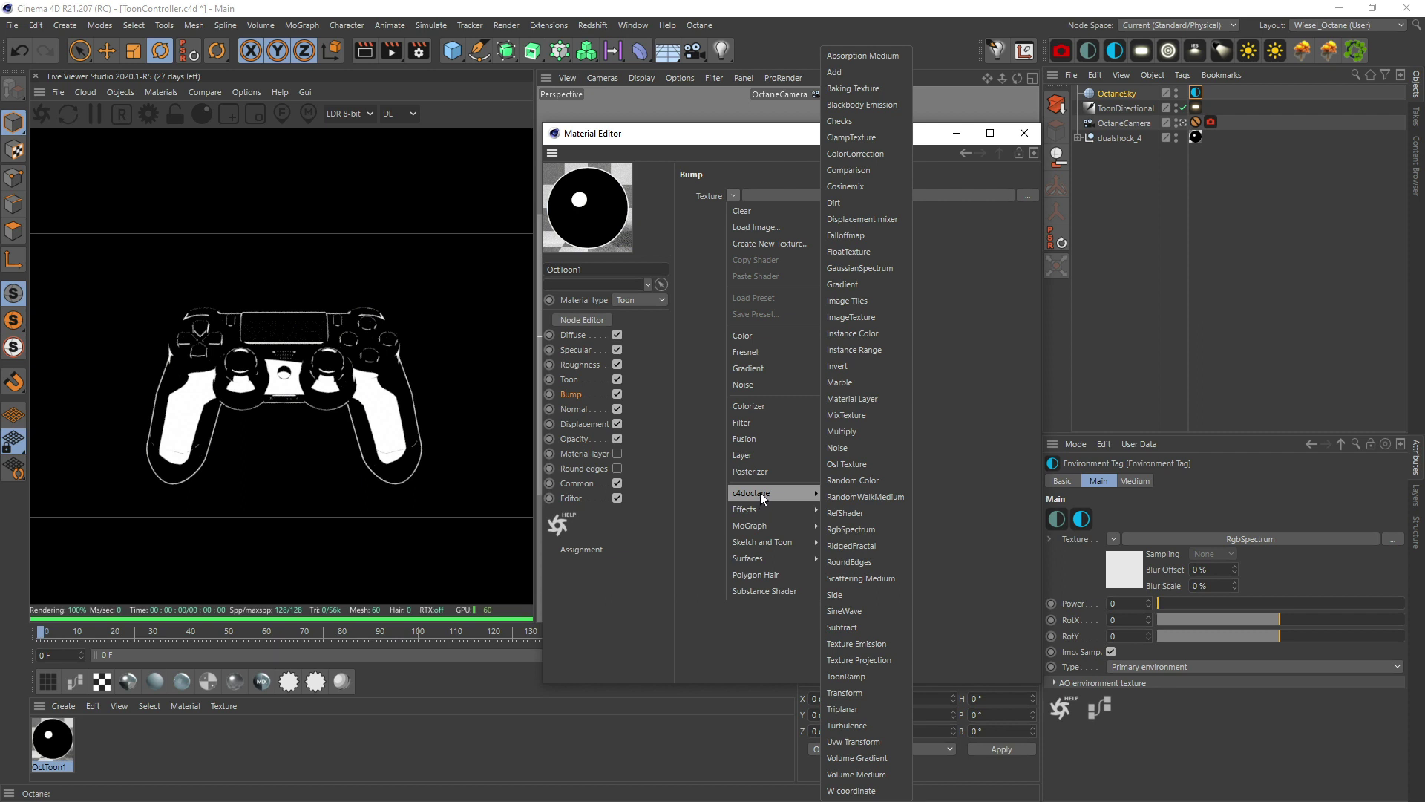
pyautogui.click(845, 448)
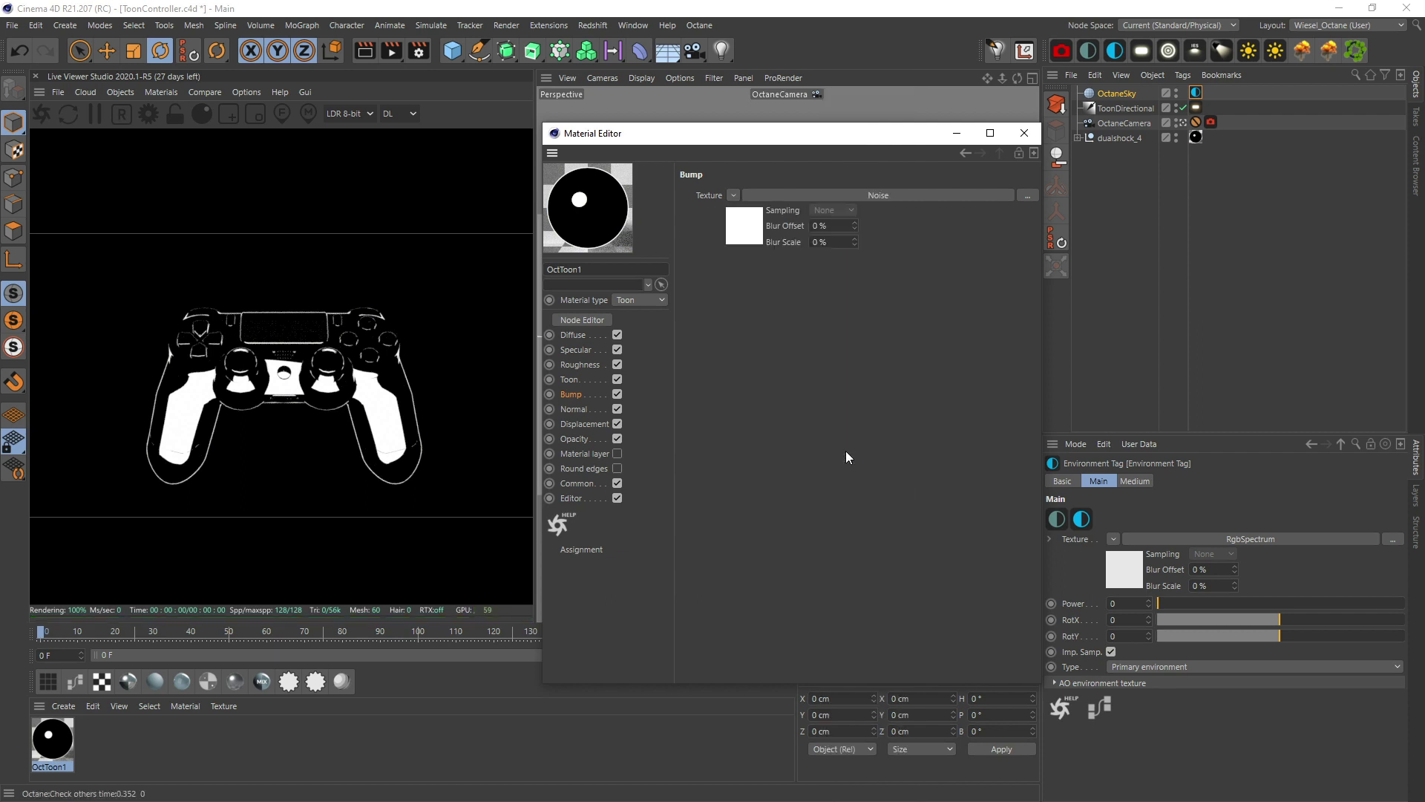
pyautogui.click(746, 227)
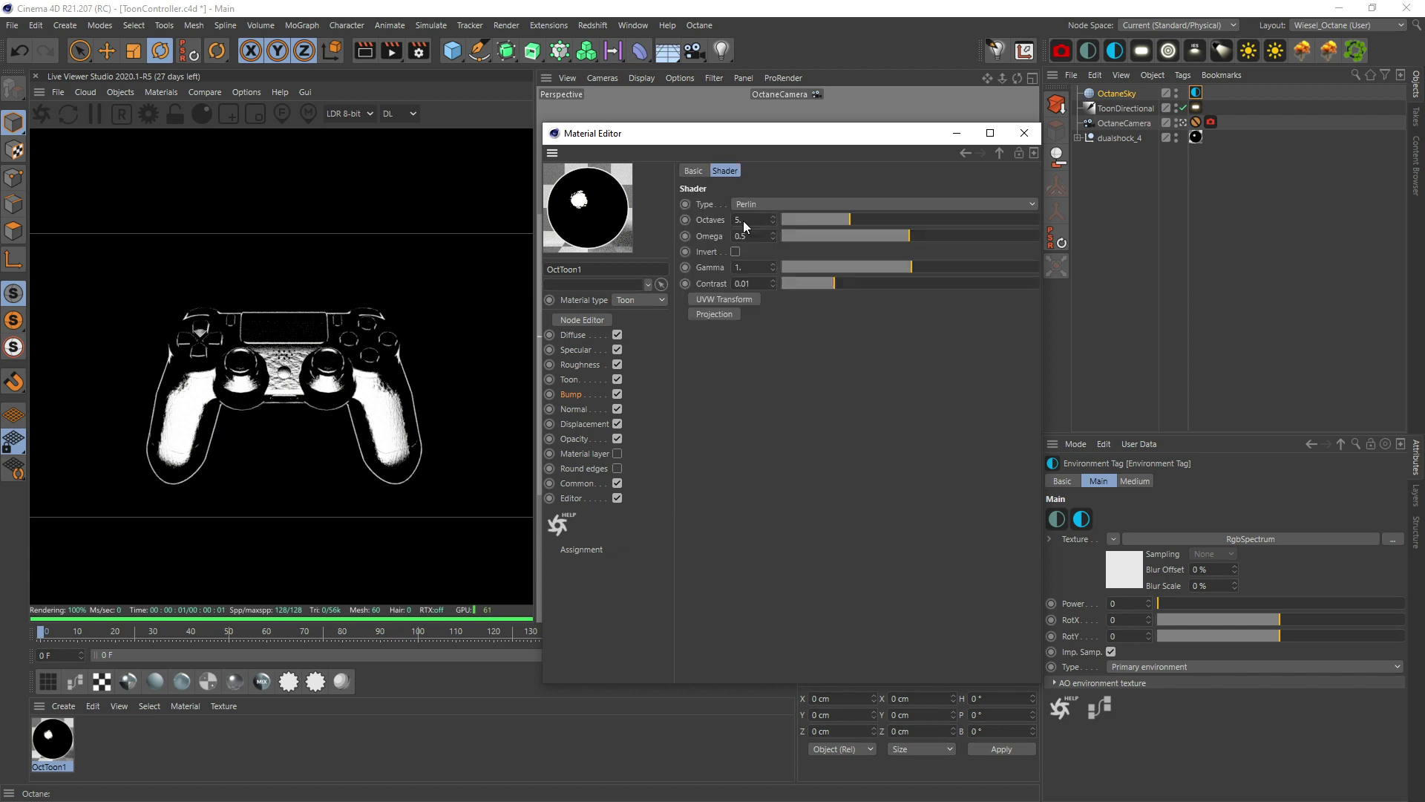
pyautogui.click(713, 300)
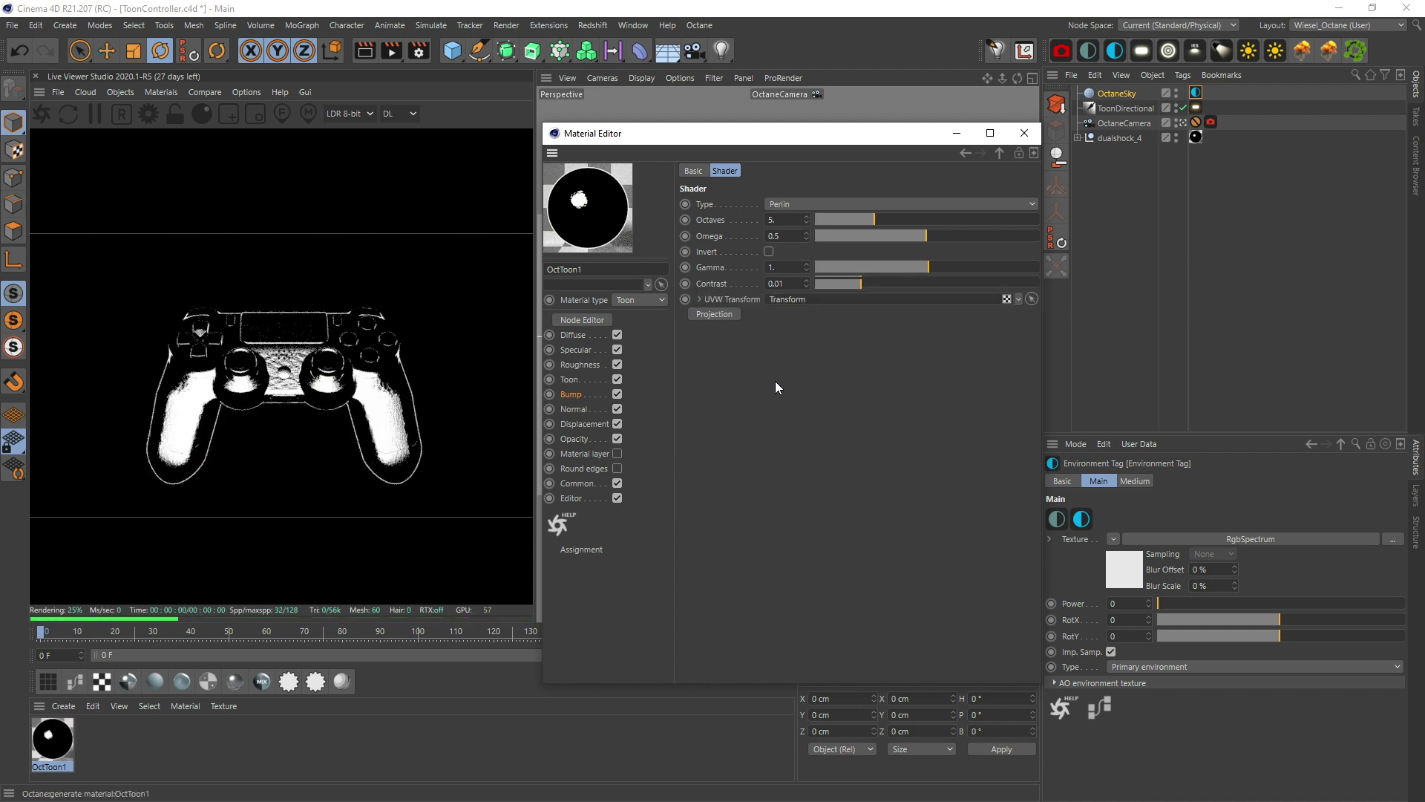
pyautogui.click(700, 300)
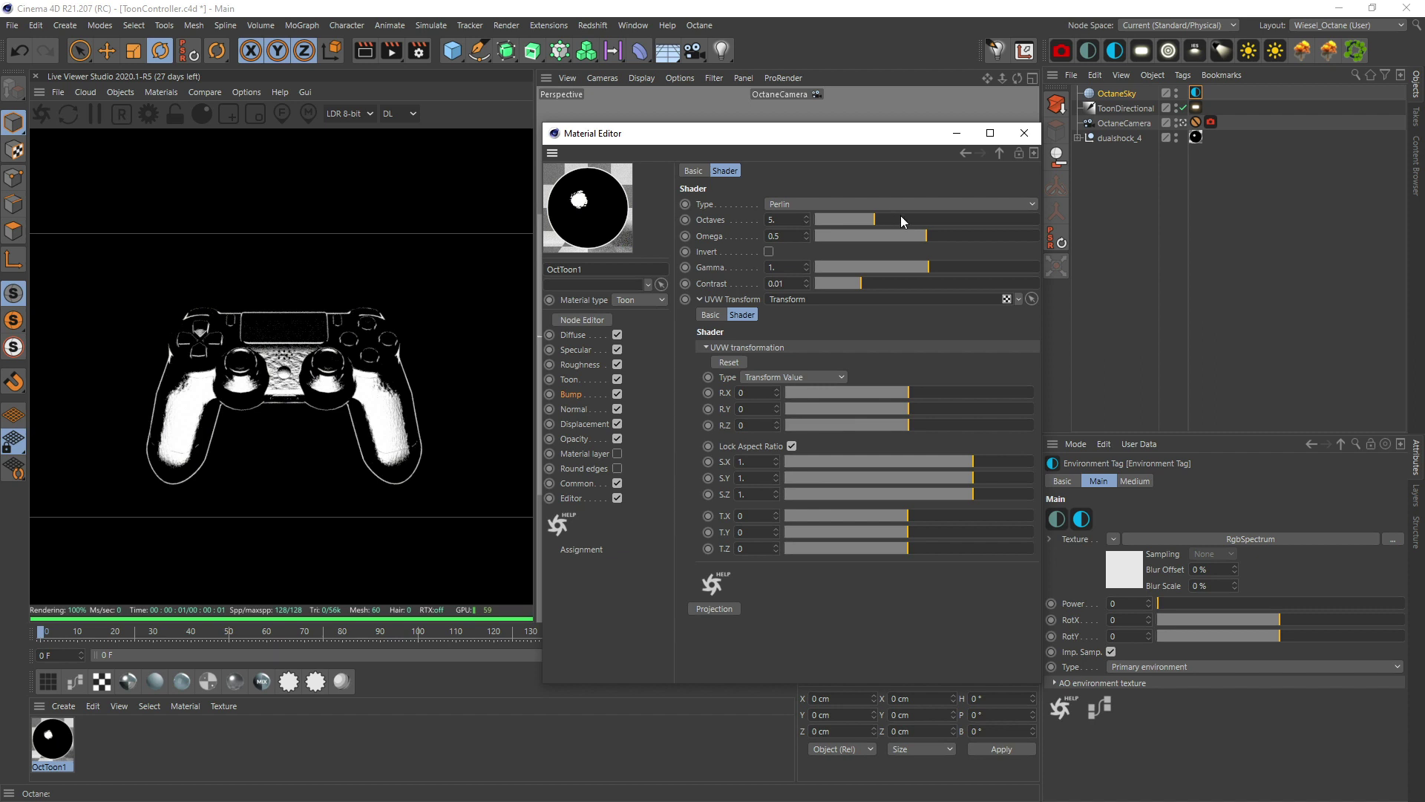
# Switch the bump noise to Circular, raise octaves to 8, and scale UVW to S.X 0.033, S.Y 2.70
pyautogui.click(812, 202)
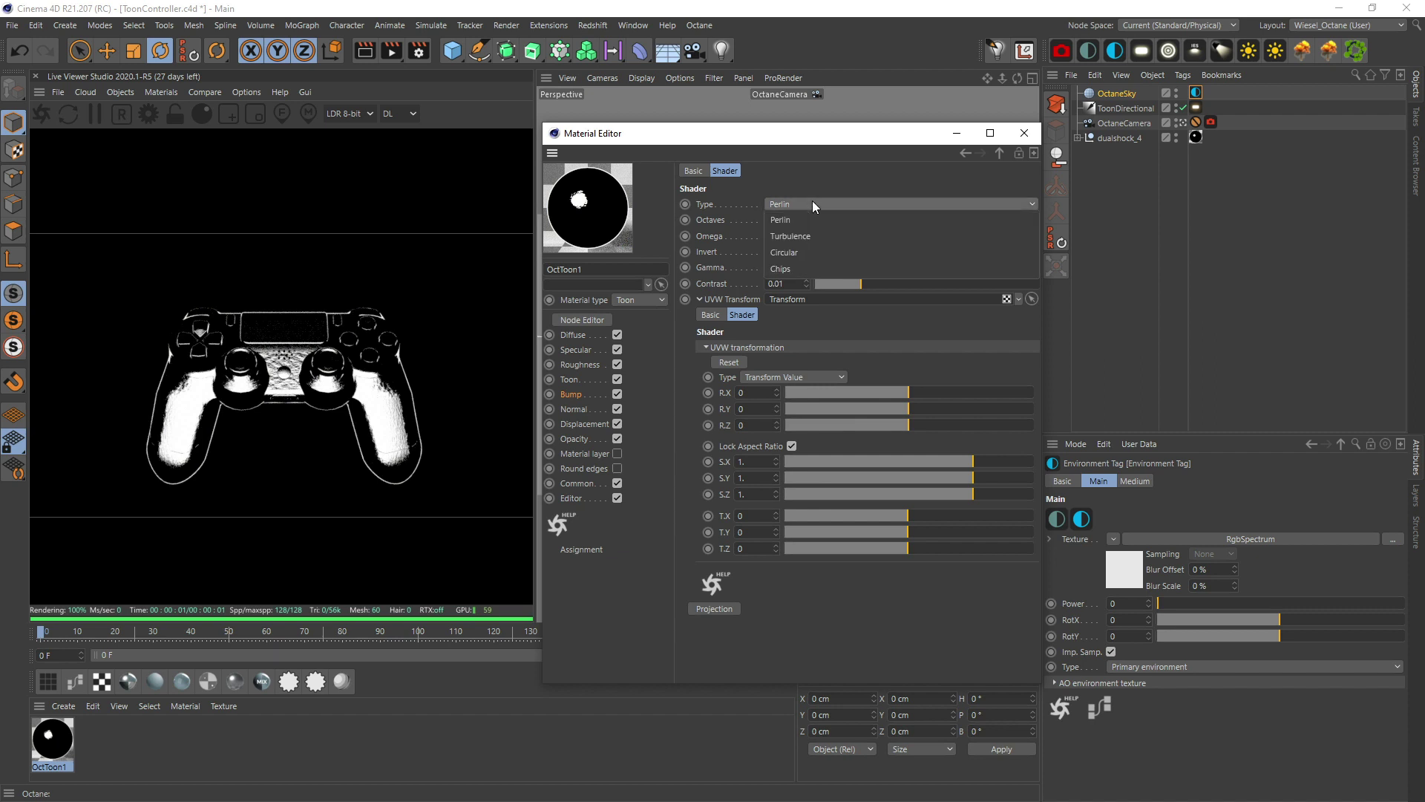
pyautogui.click(820, 257)
pyautogui.moveTo(873, 221); pyautogui.dragTo(930, 225)
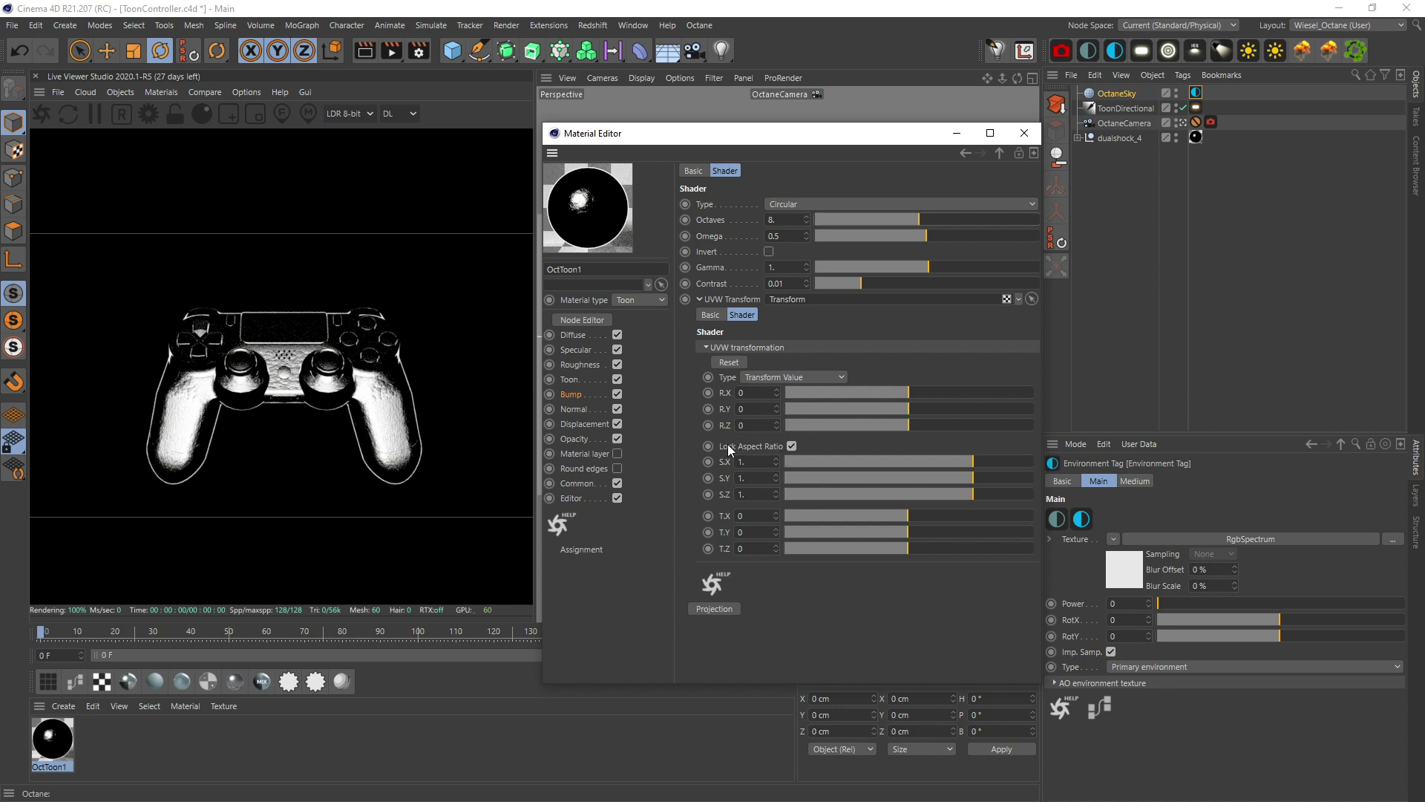
pyautogui.click(791, 446)
pyautogui.moveTo(974, 460); pyautogui.dragTo(879, 461)
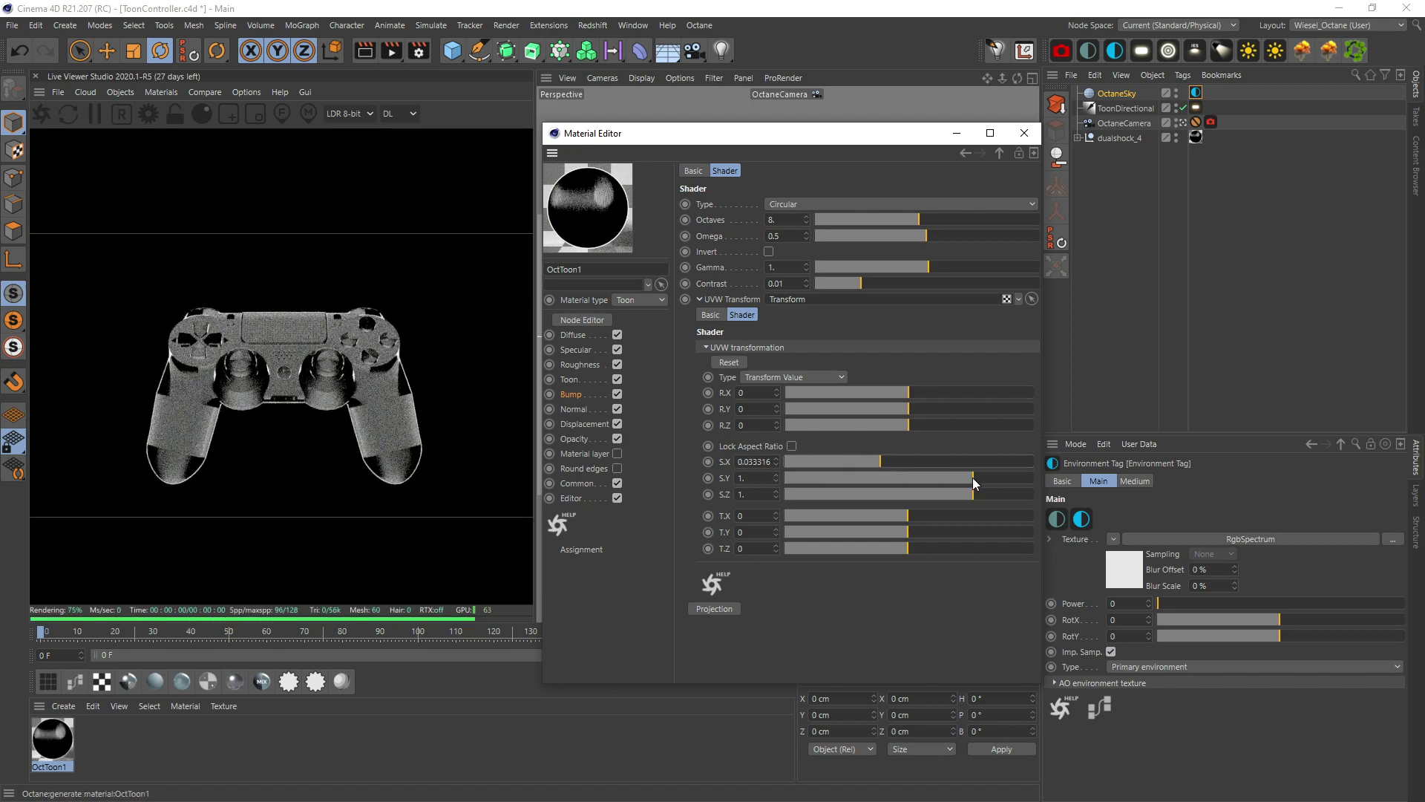
pyautogui.moveTo(972, 478); pyautogui.dragTo(998, 477)
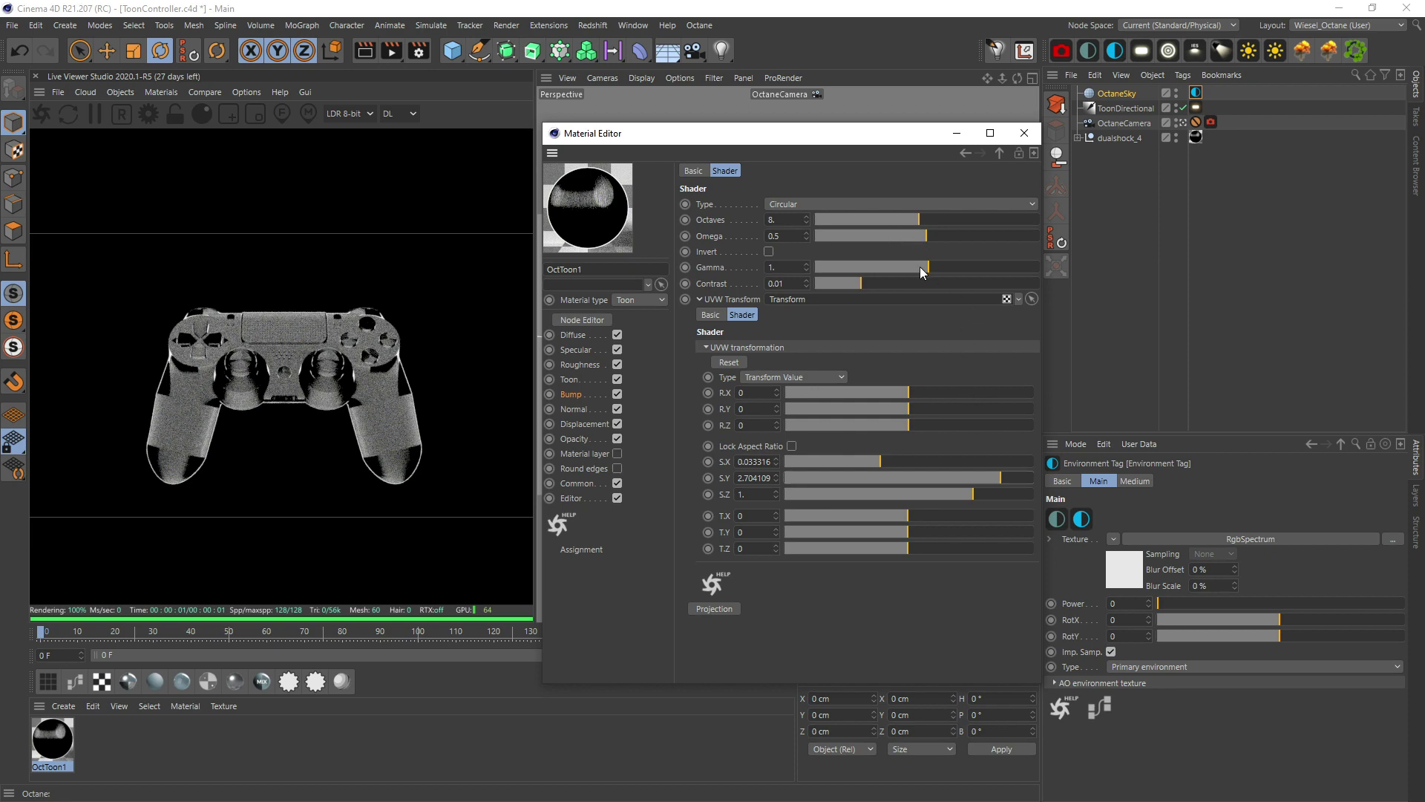
# Tune the noise to omega 0.134 and gamma 0.015
pyautogui.moveTo(930, 271); pyautogui.dragTo(885, 274)
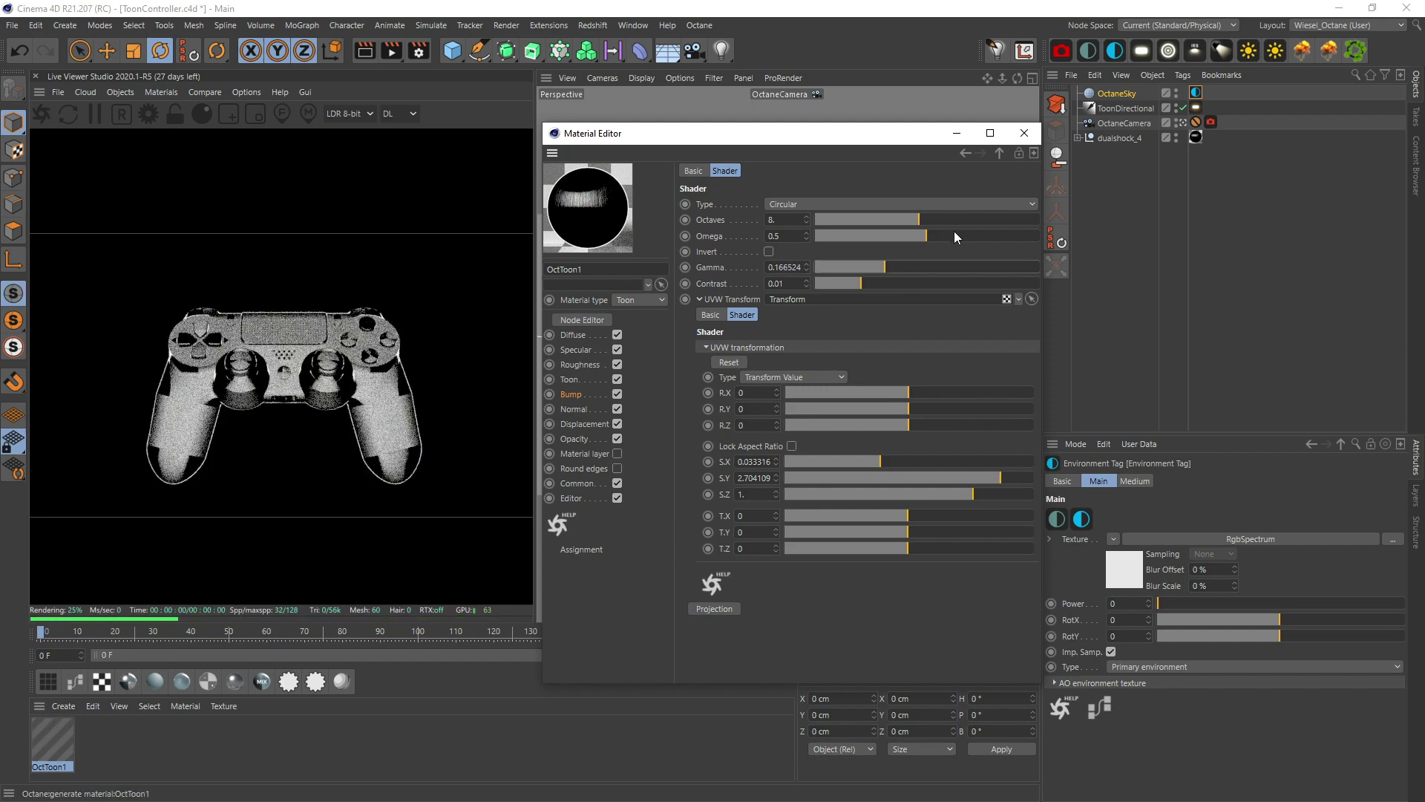
pyautogui.moveTo(955, 236); pyautogui.dragTo(821, 267)
pyautogui.click(856, 269)
pyautogui.click(844, 236)
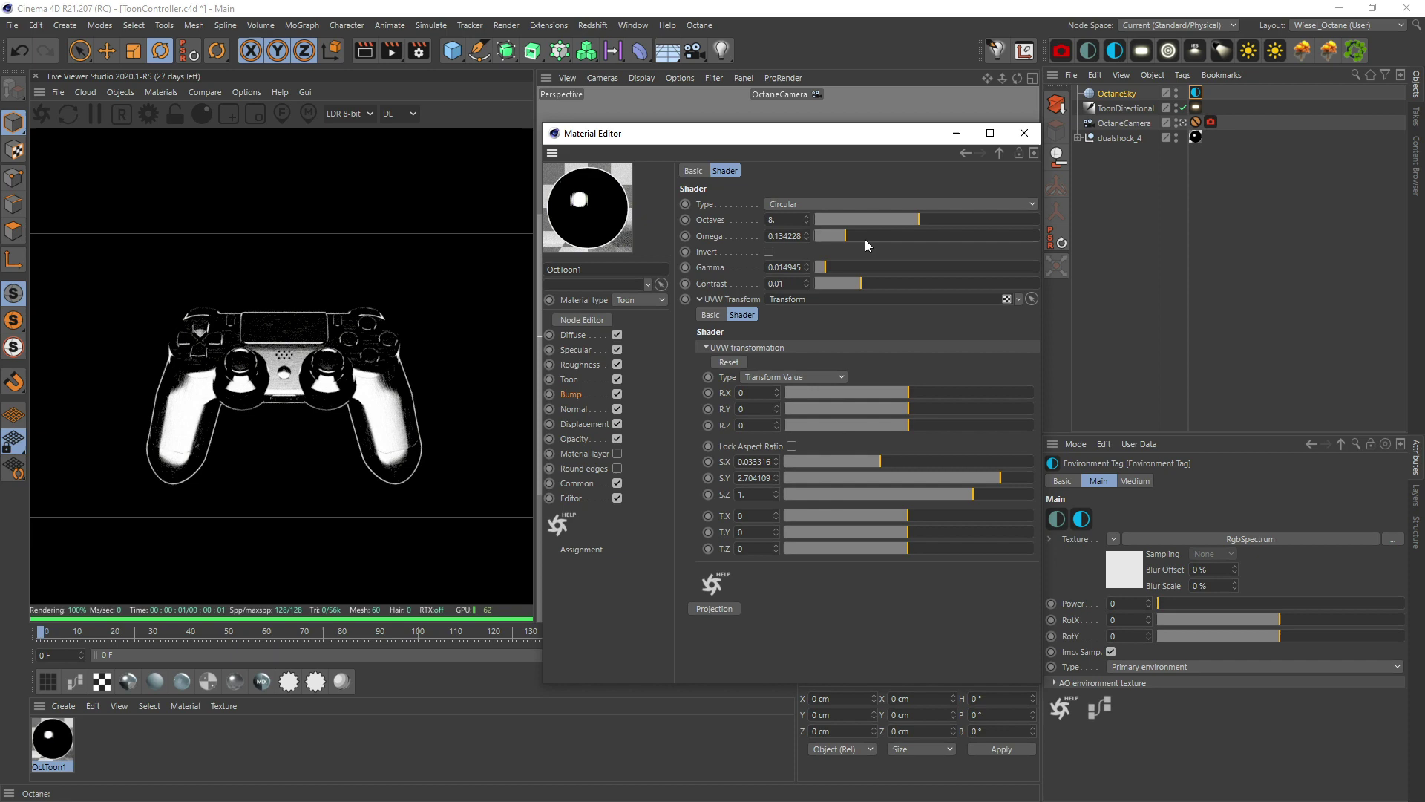
pyautogui.moveTo(909, 136); pyautogui.dragTo(912, 131)
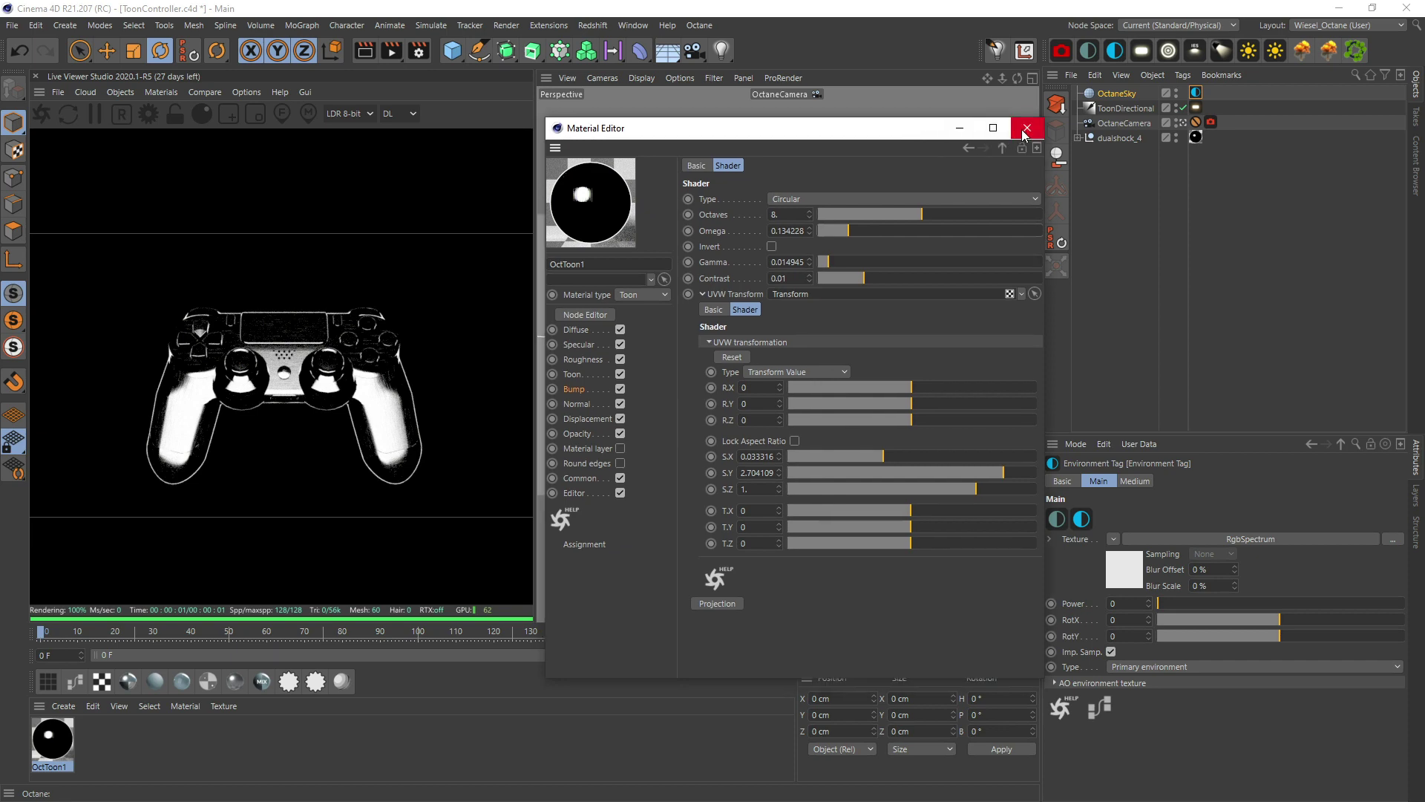
# Close the Material Editor, inspect the grip's hatching via the Default Camera, then return to OctaneCamera
pyautogui.click(1025, 131)
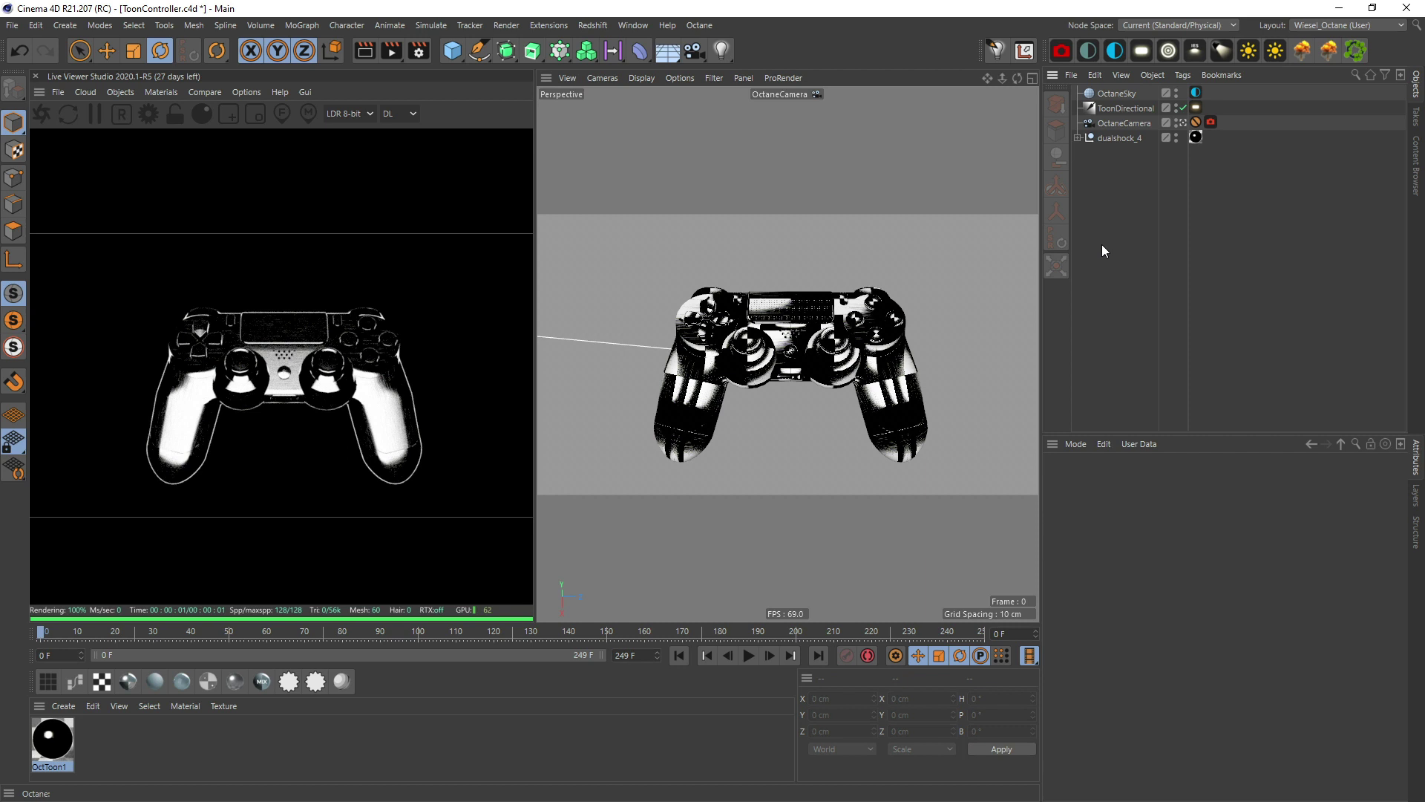
pyautogui.click(1183, 120)
pyautogui.keyDown('alt'); pyautogui.moveTo(981, 278); pyautogui.dragTo(852, 367); pyautogui.keyUp('alt')
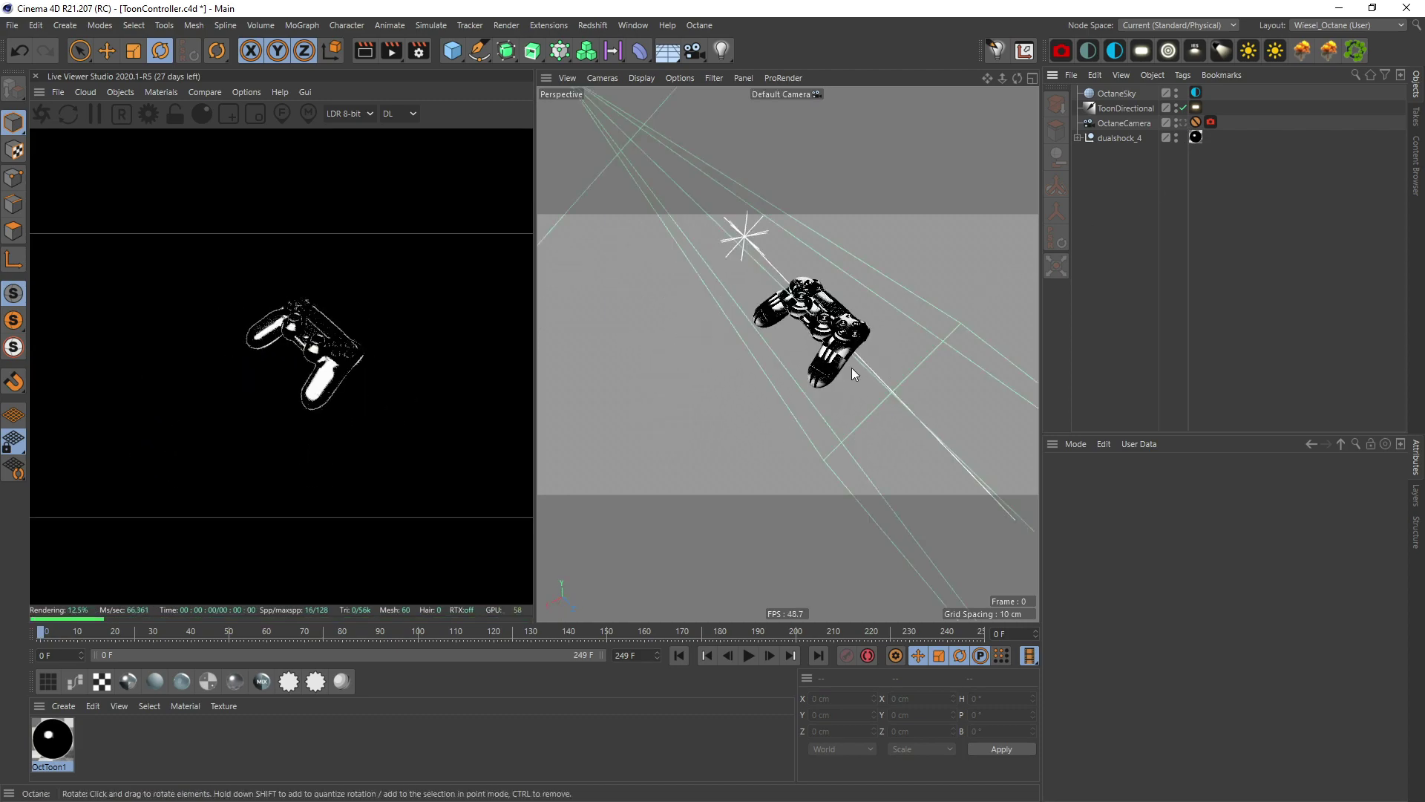
pyautogui.keyDown('alt'); pyautogui.moveTo(852, 368); pyautogui.dragTo(826, 389, button='right'); pyautogui.keyUp('alt')
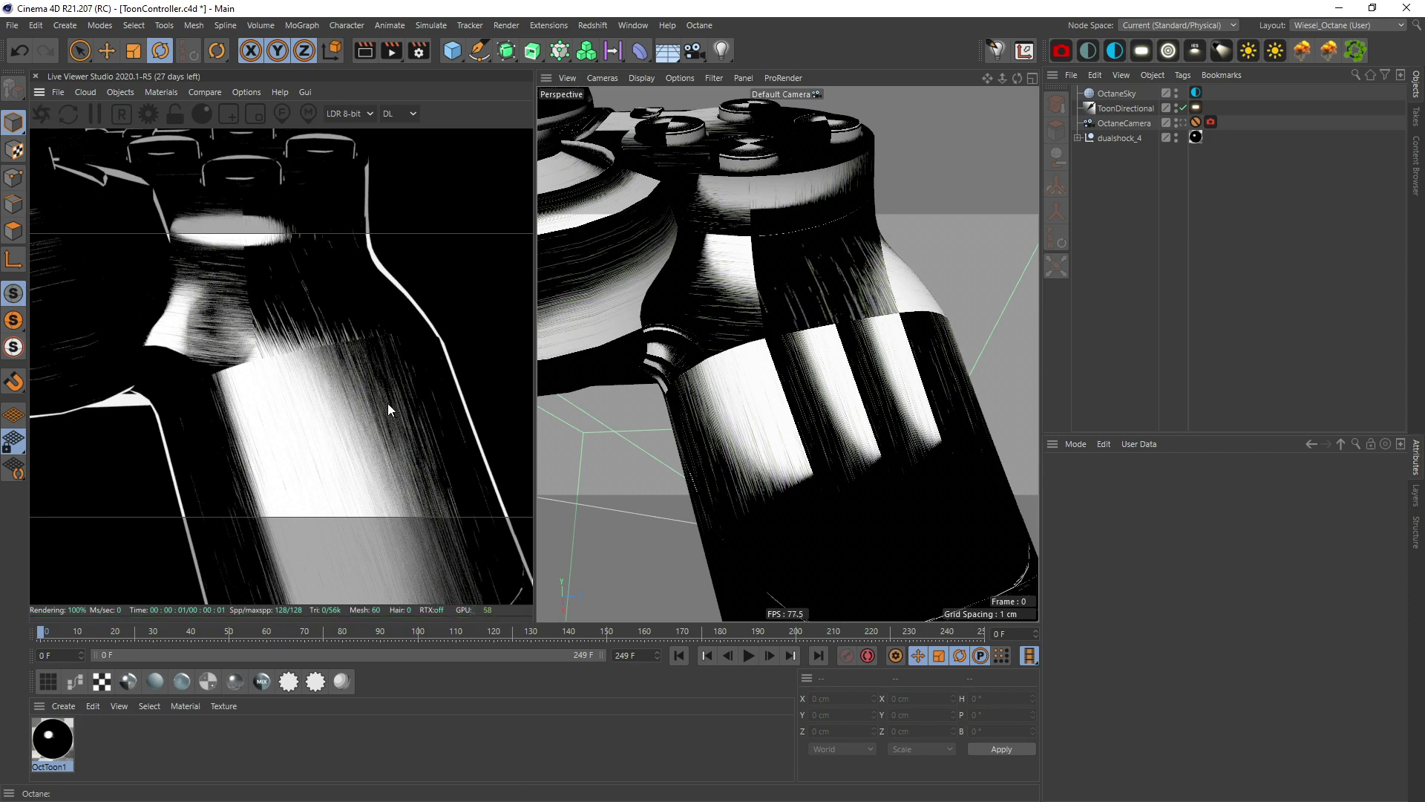
pyautogui.scroll(-5, 769, 330)
pyautogui.keyDown('alt'); pyautogui.moveTo(762, 342); pyautogui.dragTo(817, 345); pyautogui.keyUp('alt')
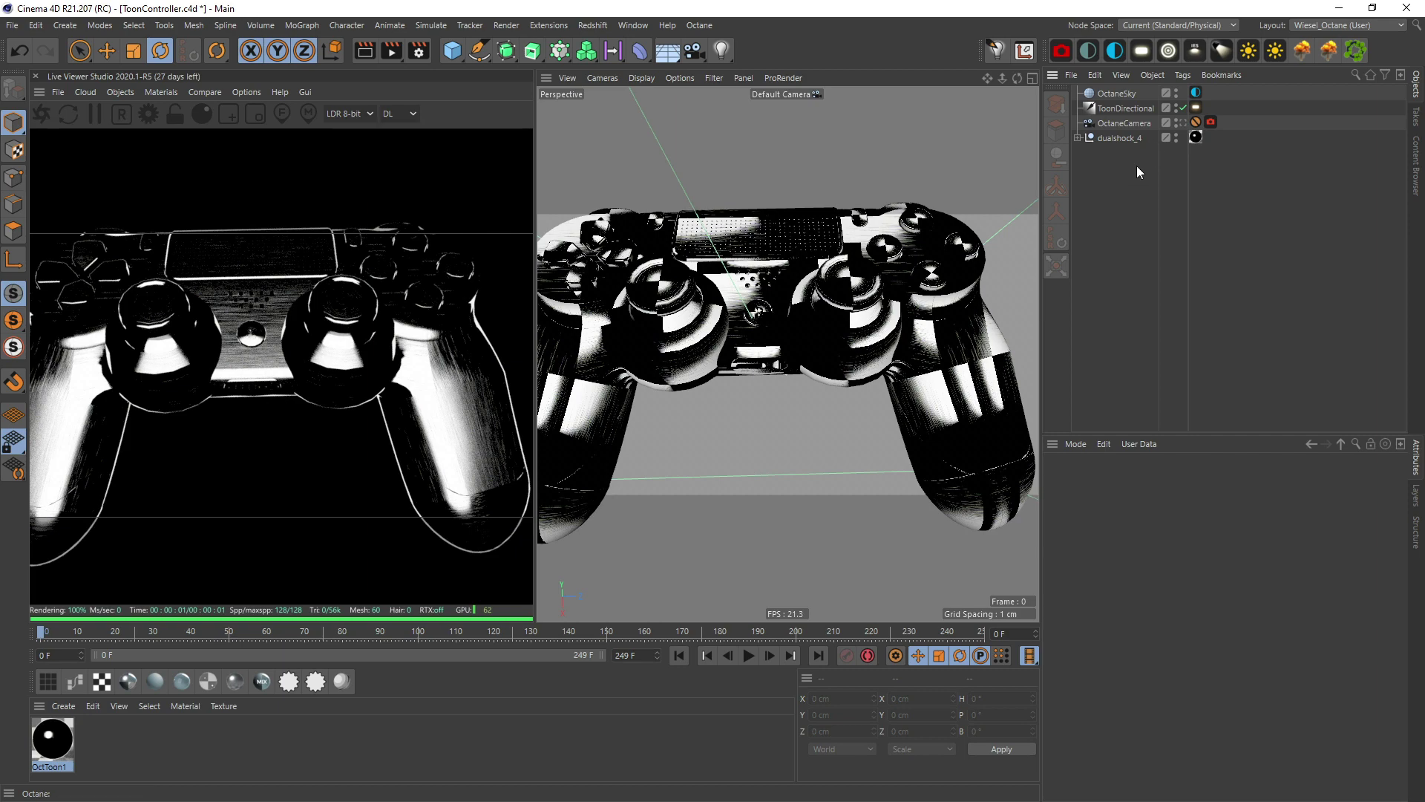
pyautogui.click(1181, 122)
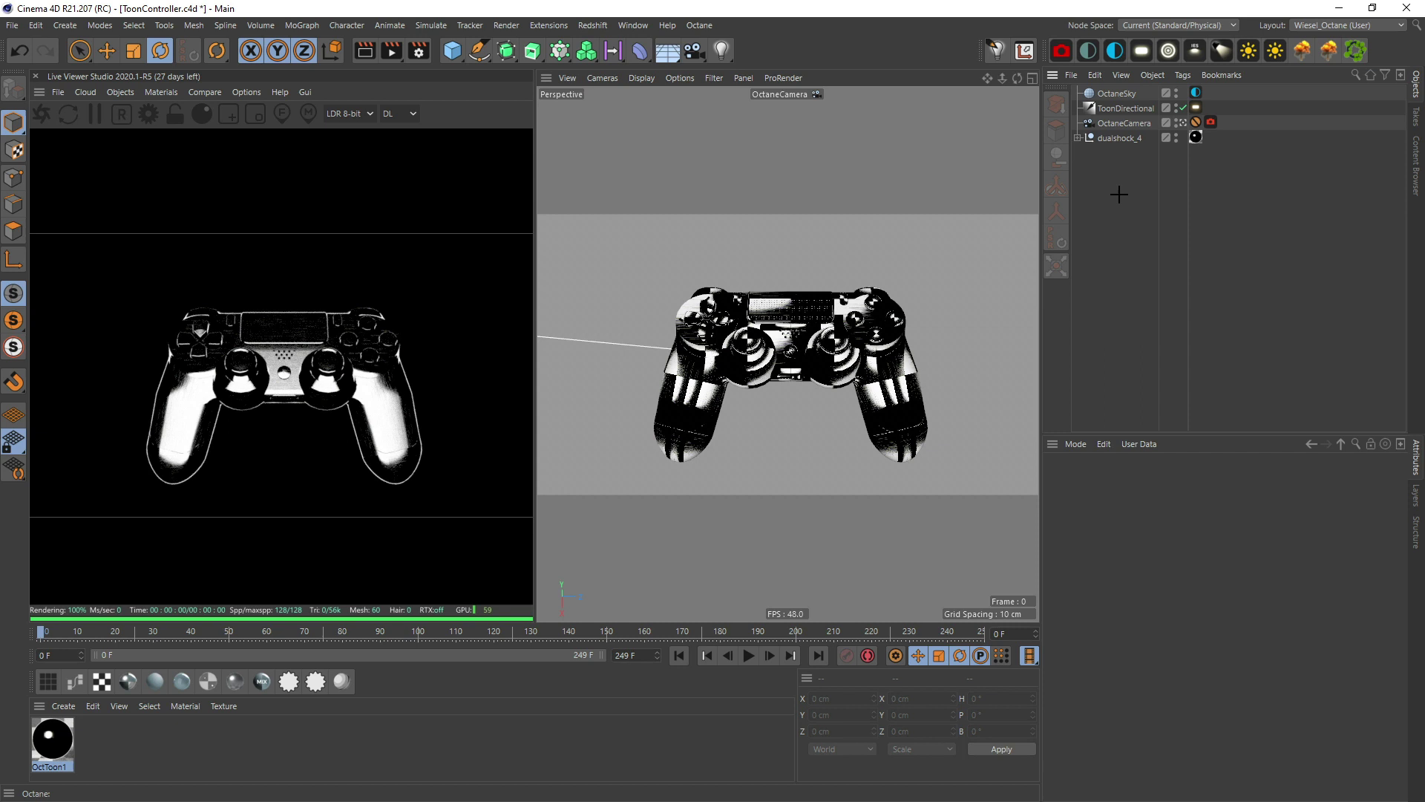
# In the BP - UV Edit layout, apply Optimal (Cubic) mapping to BODY_01's UVW tag in Polygon mode
pyautogui.click(1336, 25)
pyautogui.click(1325, 73)
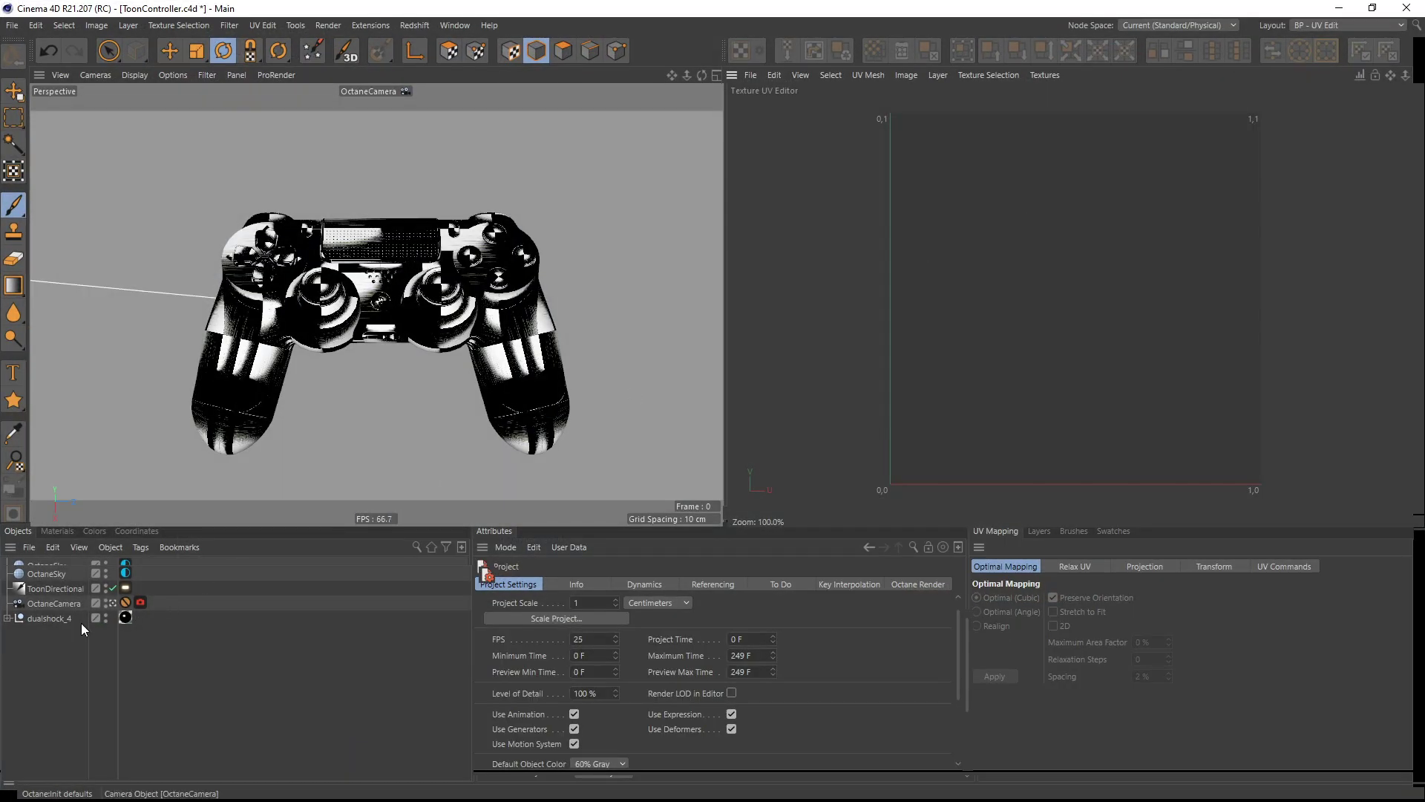
pyautogui.click(258, 351)
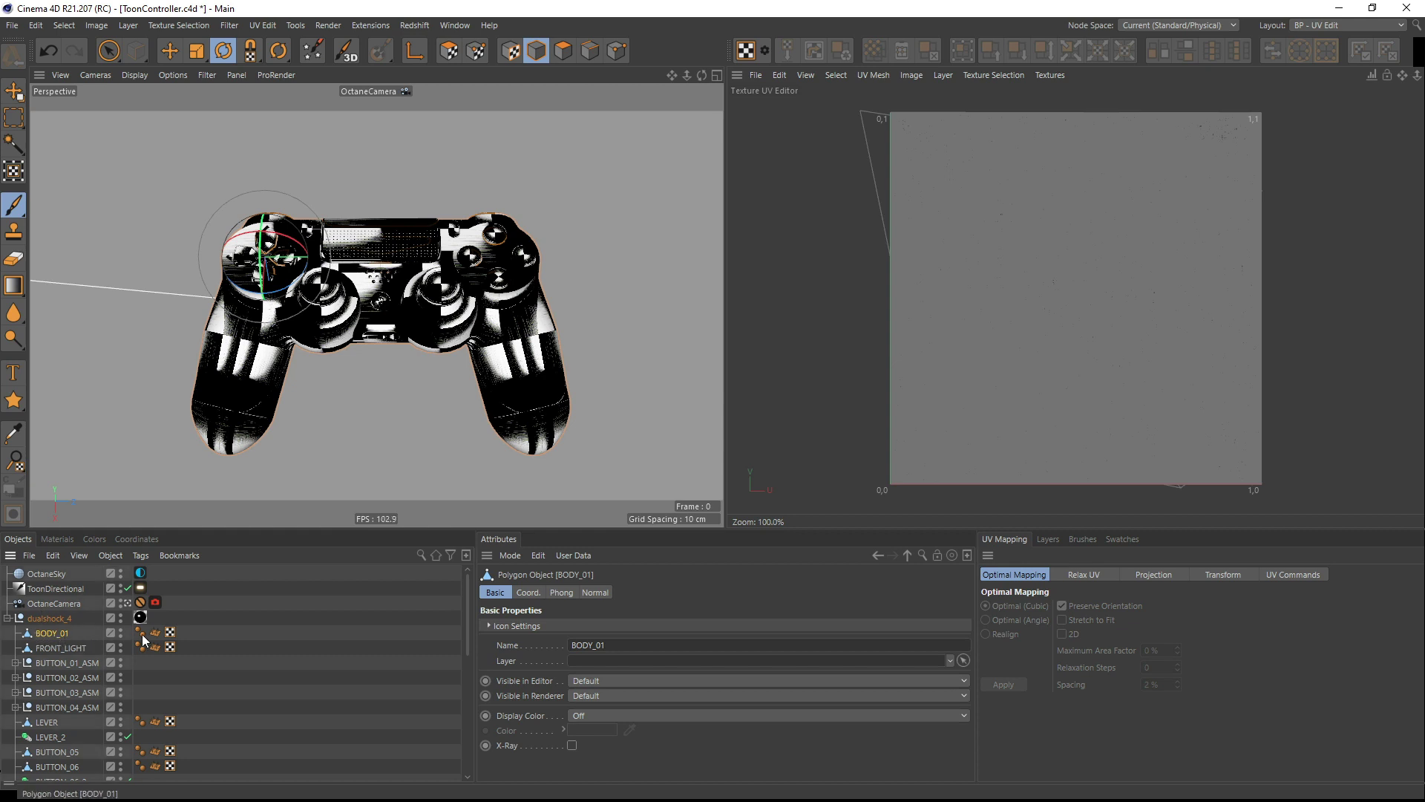
pyautogui.click(171, 633)
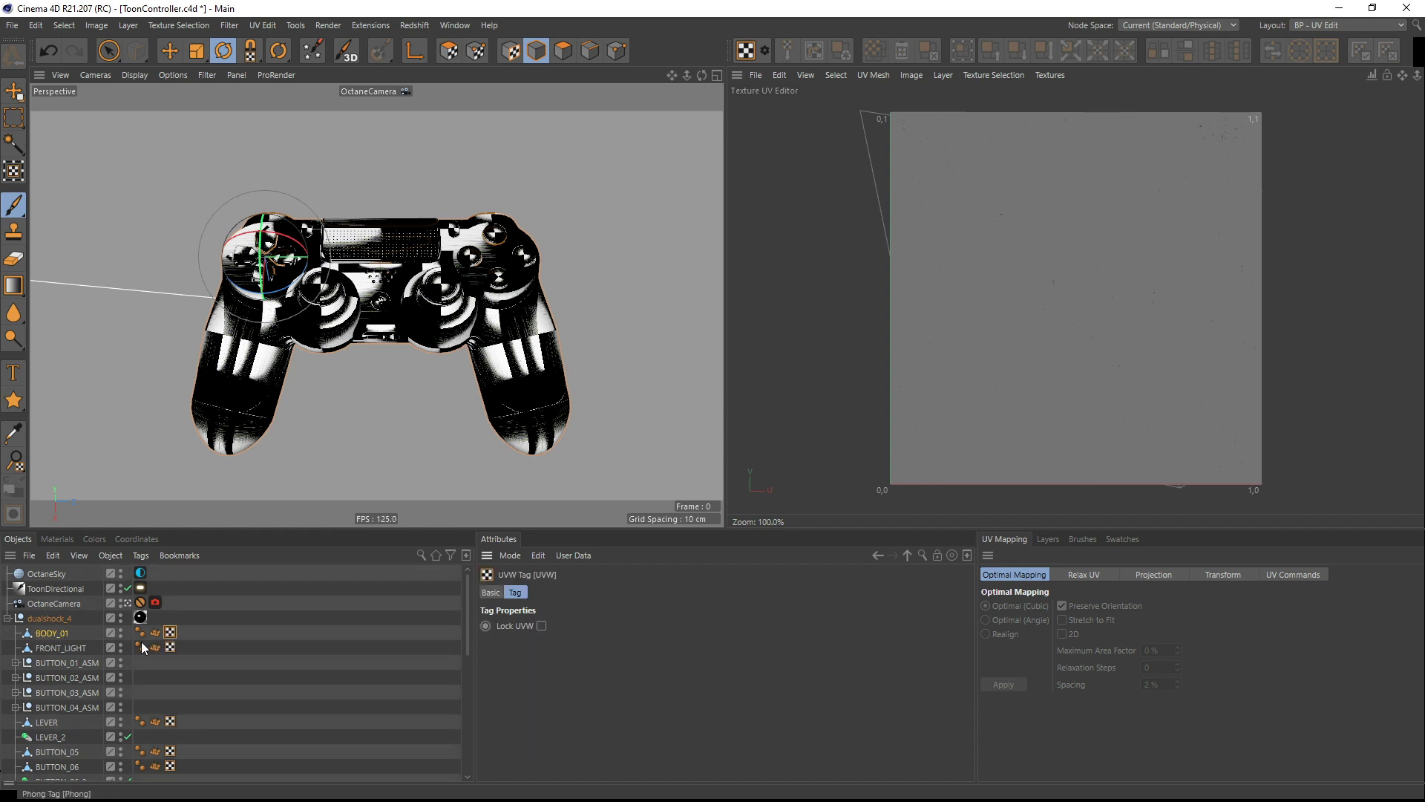
pyautogui.click(557, 55)
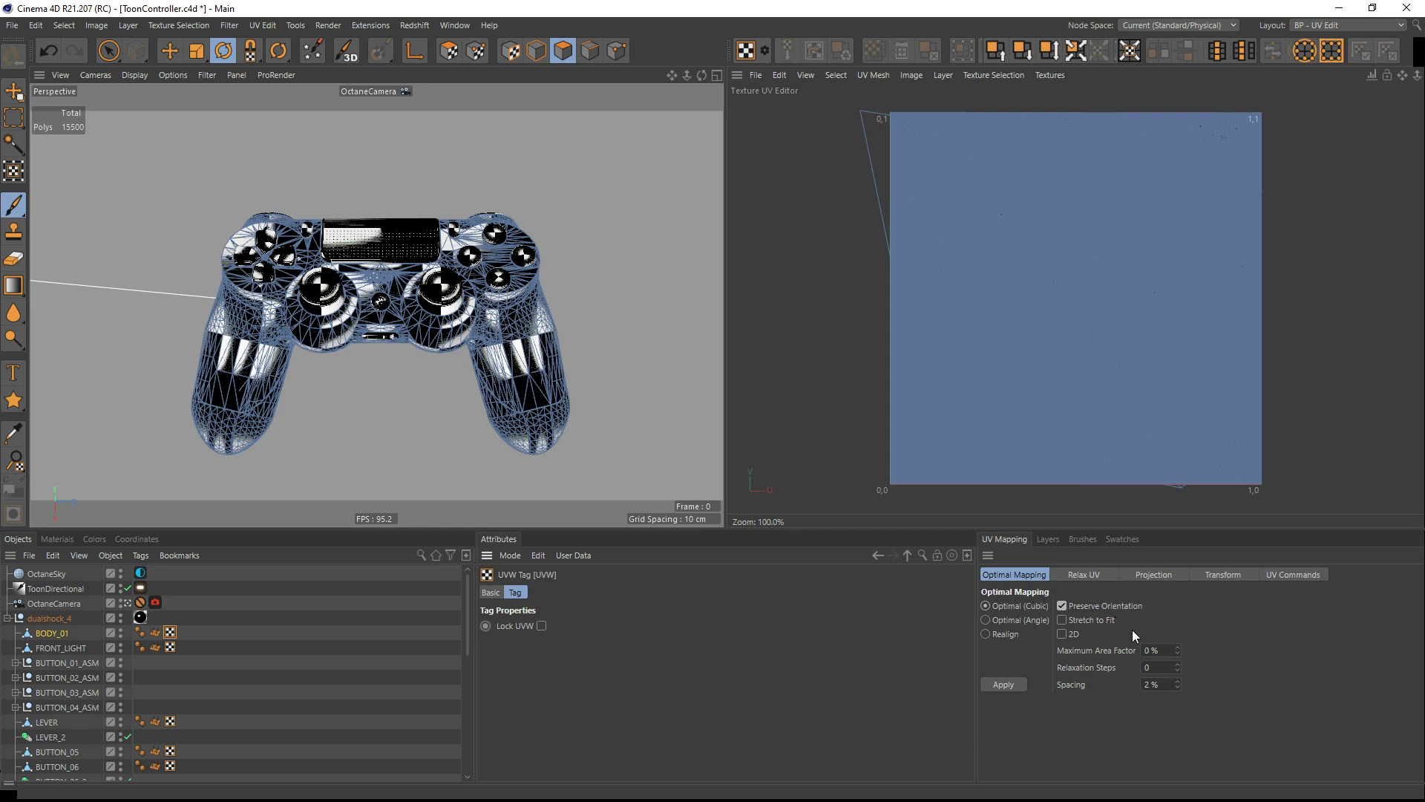
pyautogui.click(1004, 683)
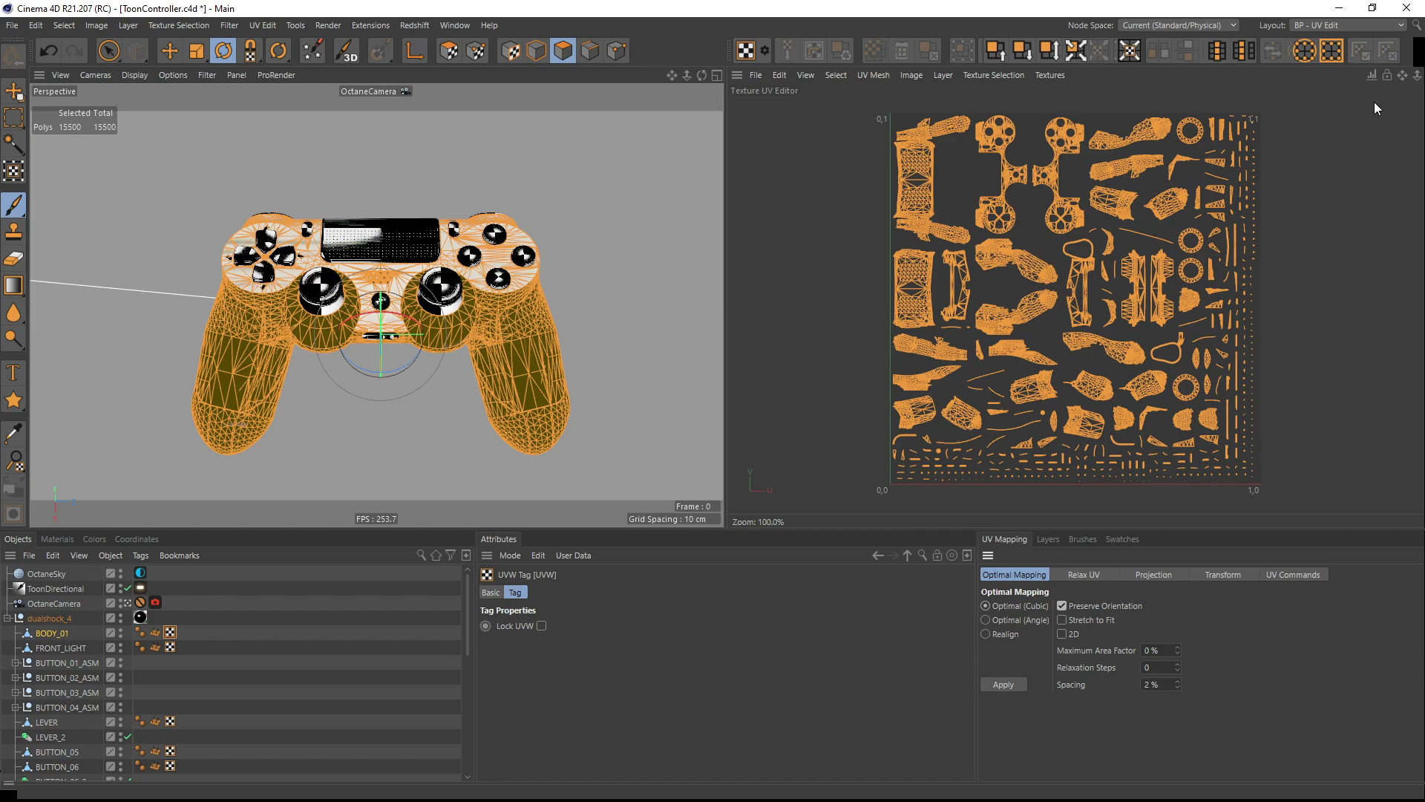
pyautogui.click(1344, 24)
# Start the Octane live render and open OctToon1's bump Noise shader with UVW Transform expanded
pyautogui.click(1352, 236)
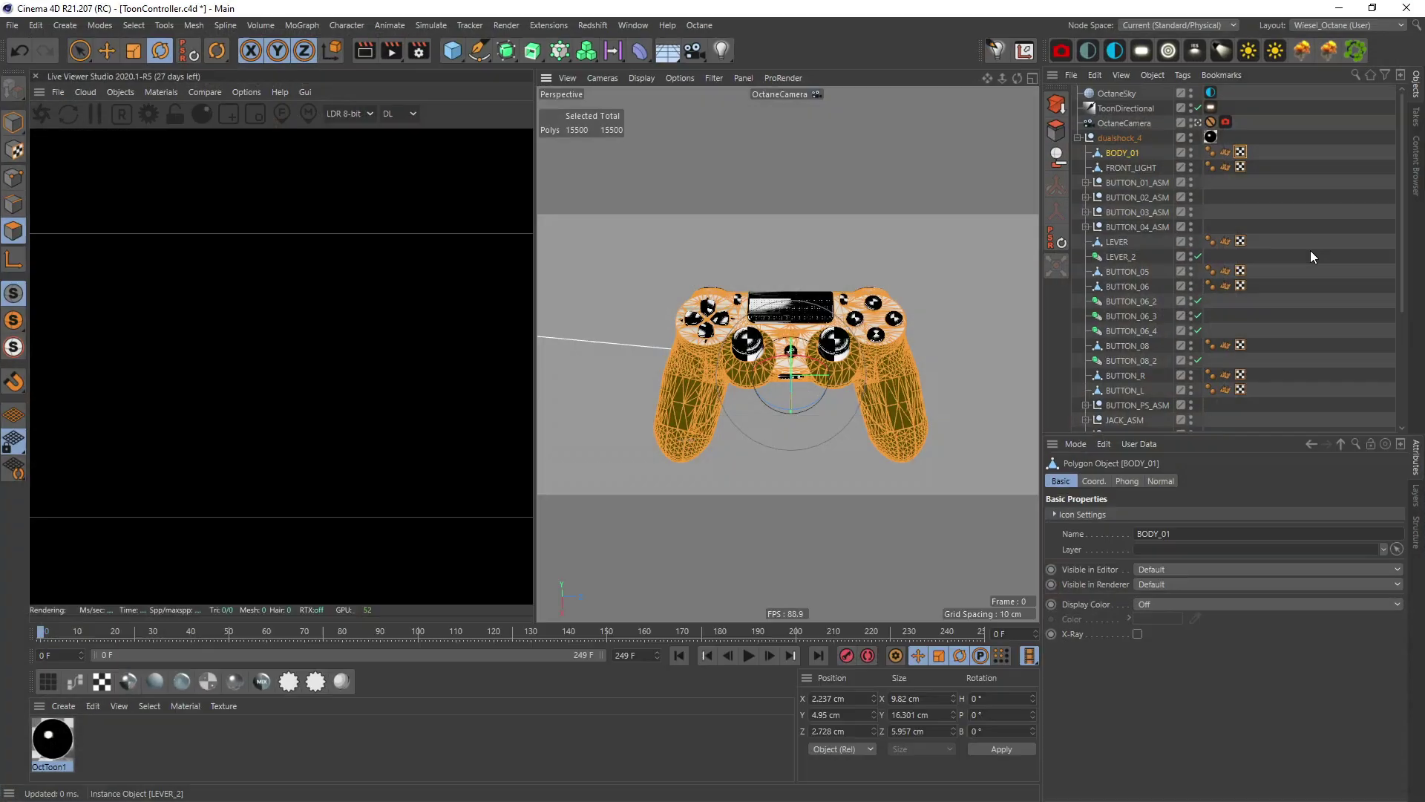
pyautogui.click(44, 111)
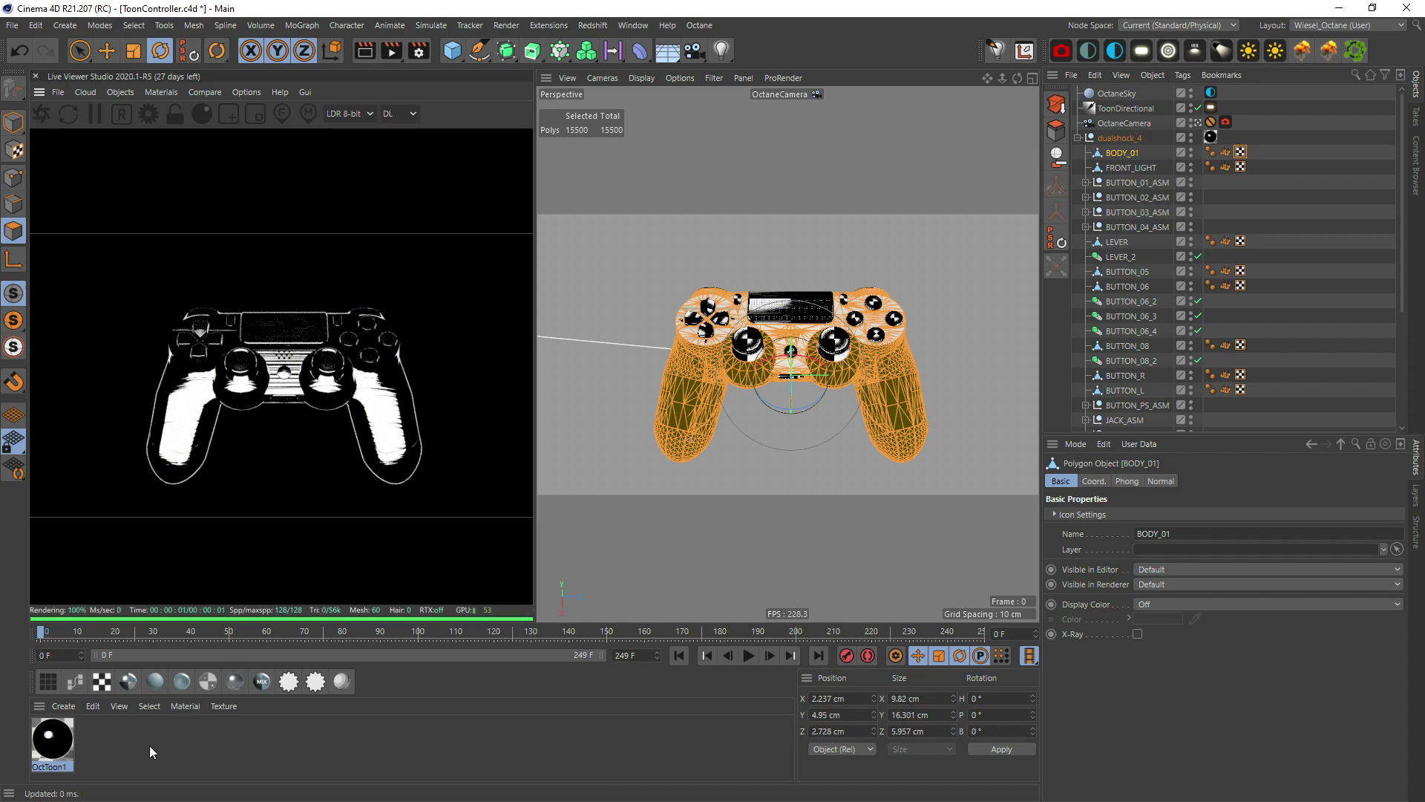
pyautogui.doubleClick(46, 746)
pyautogui.moveTo(506, 110); pyautogui.dragTo(846, 89)
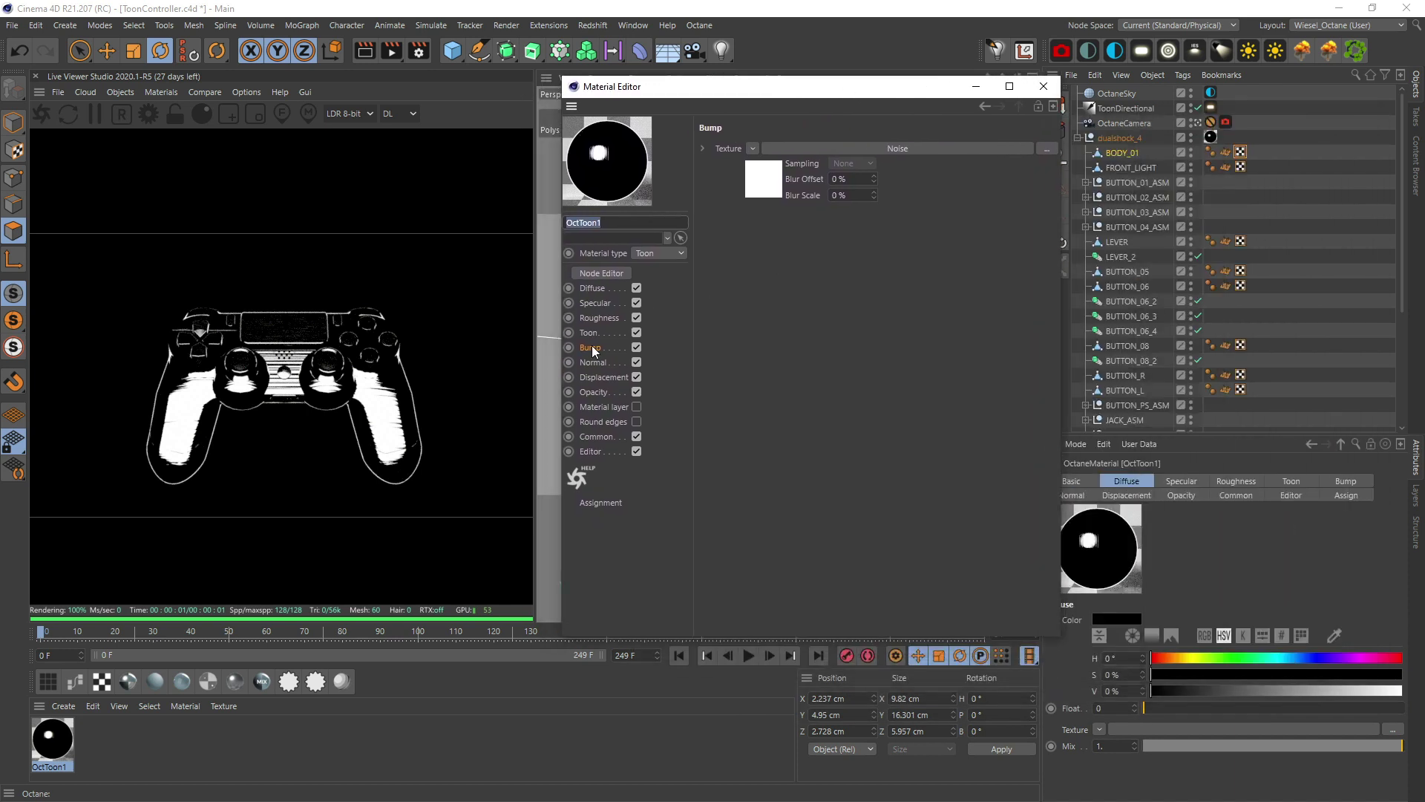
pyautogui.click(752, 172)
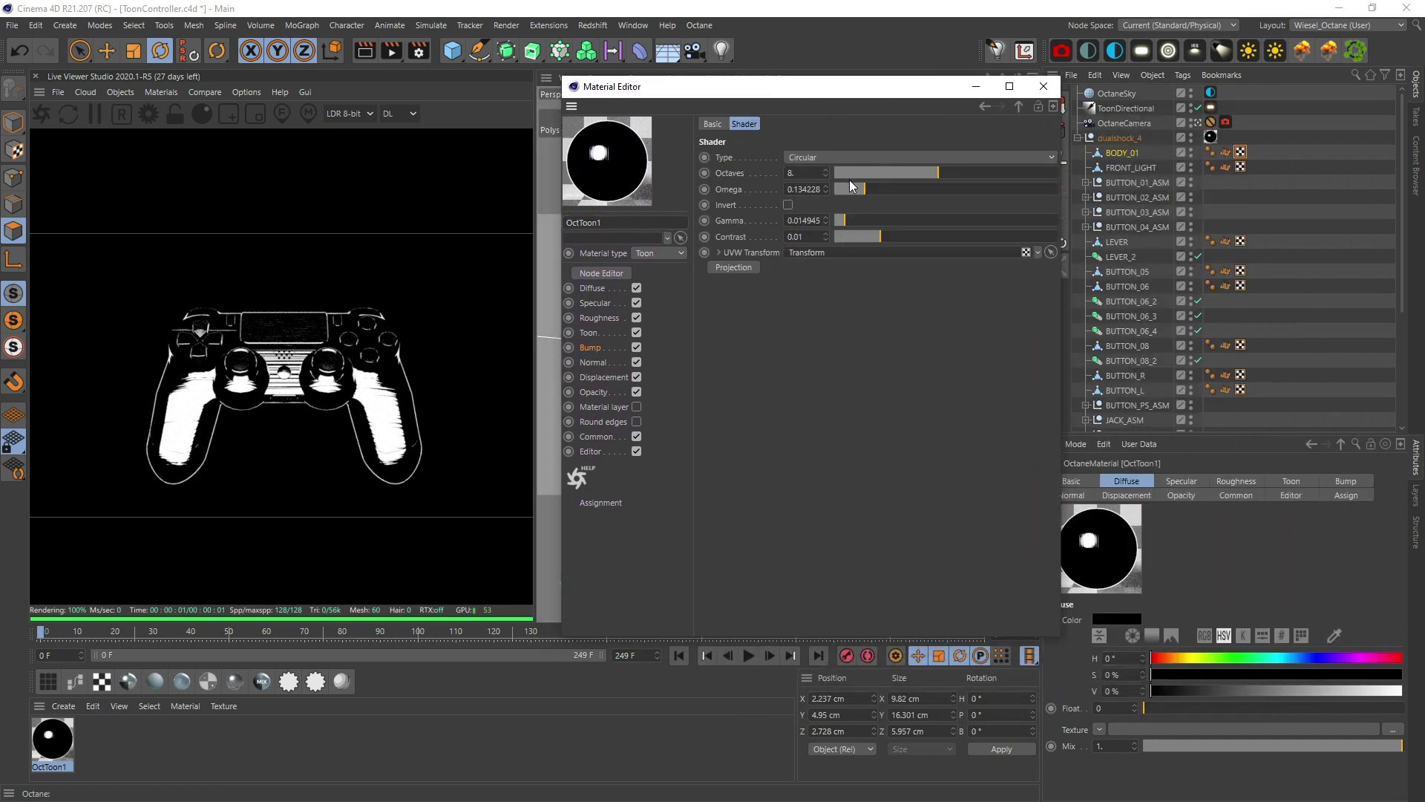
pyautogui.click(720, 253)
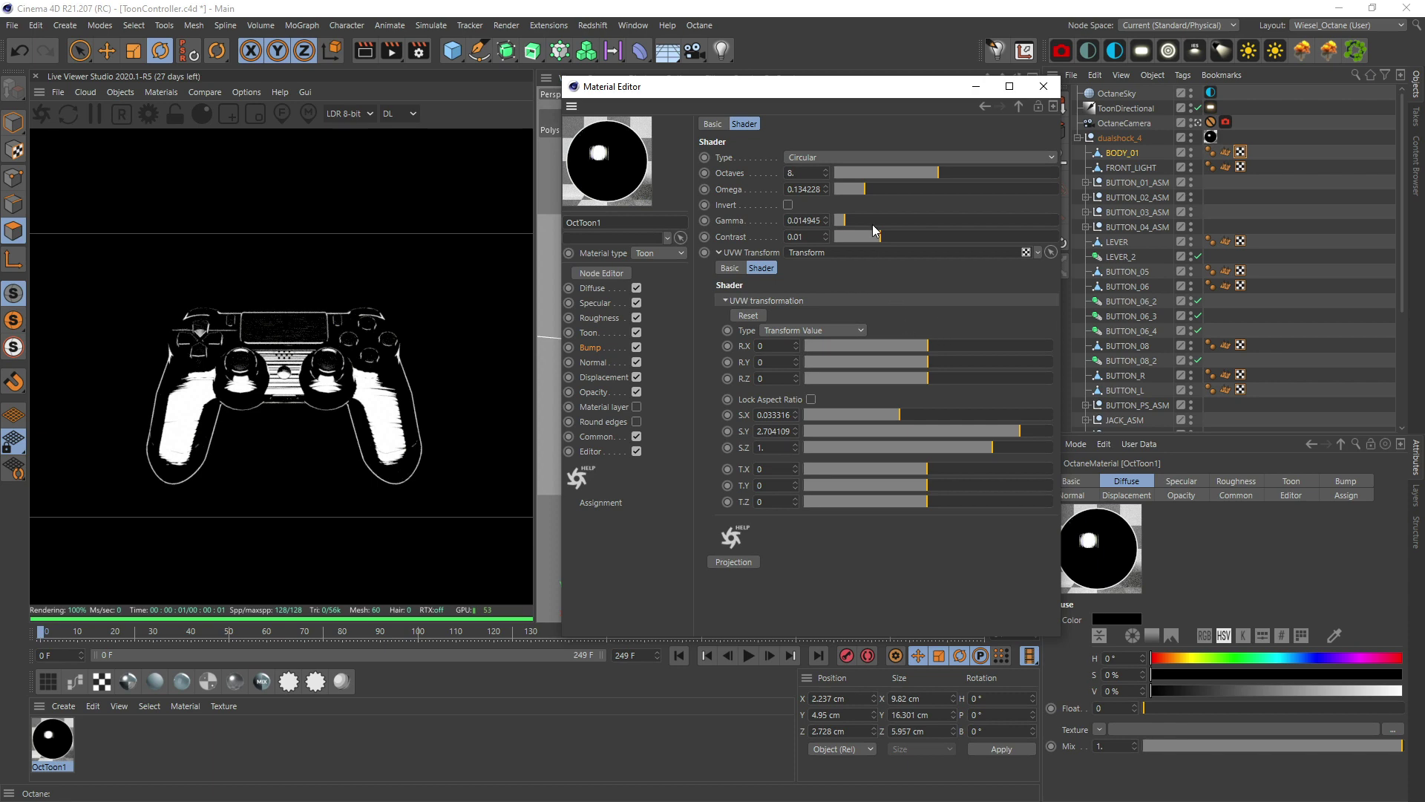
# Tune the bump noise to omega 0.456, gamma 0.0366 and UVW scale X 0.0213
pyautogui.moveTo(848, 219); pyautogui.dragTo(939, 187)
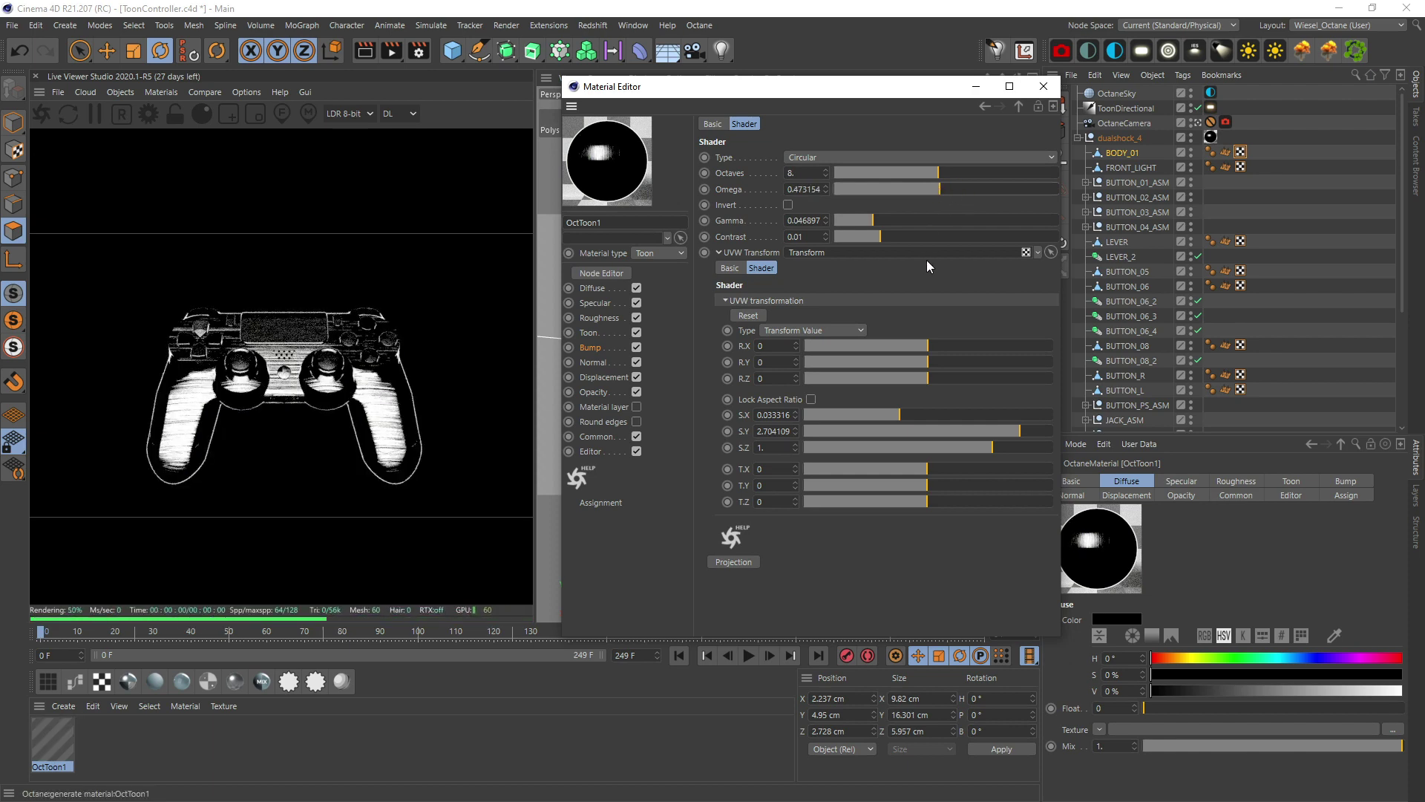
pyautogui.moveTo(944, 191); pyautogui.dragTo(866, 220)
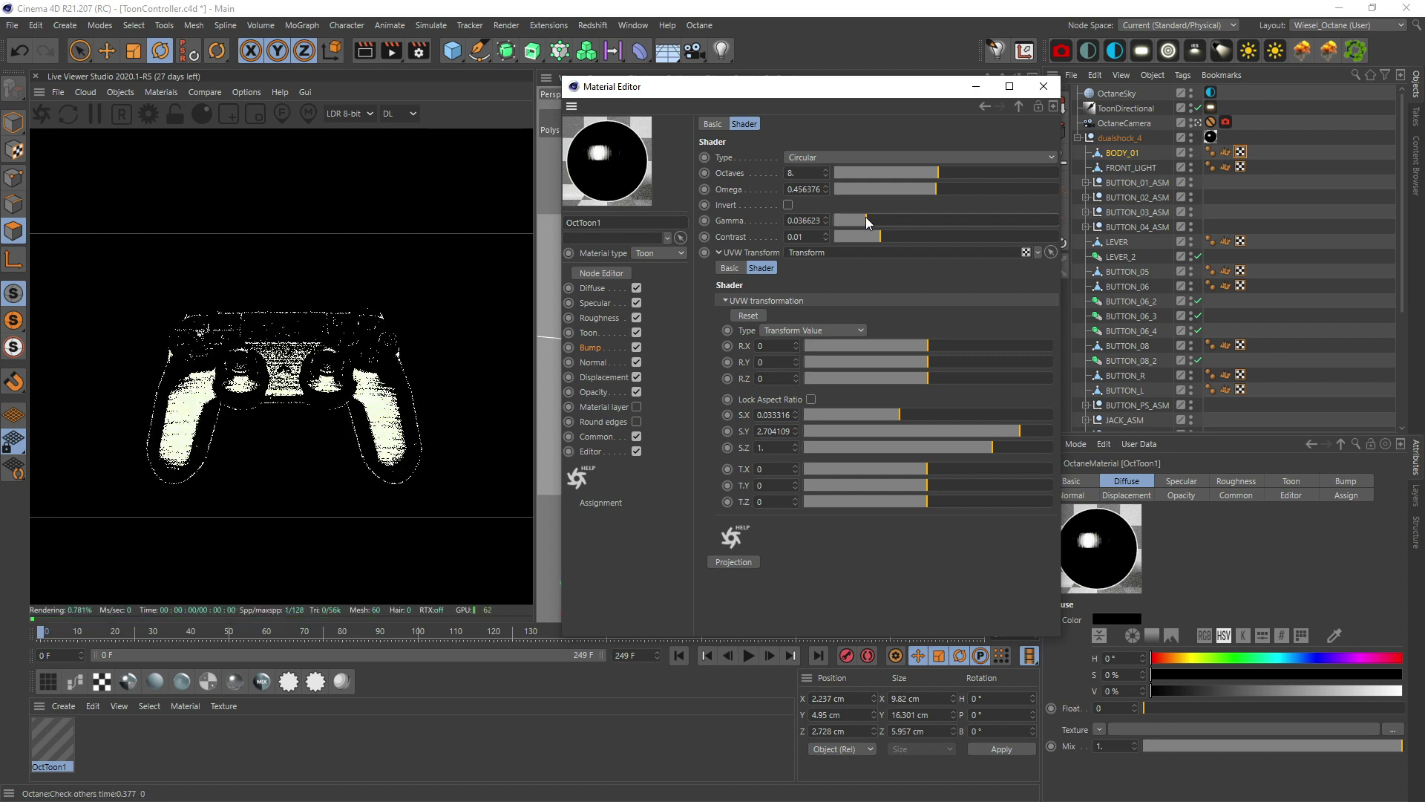
pyautogui.moveTo(896, 415); pyautogui.dragTo(945, 380)
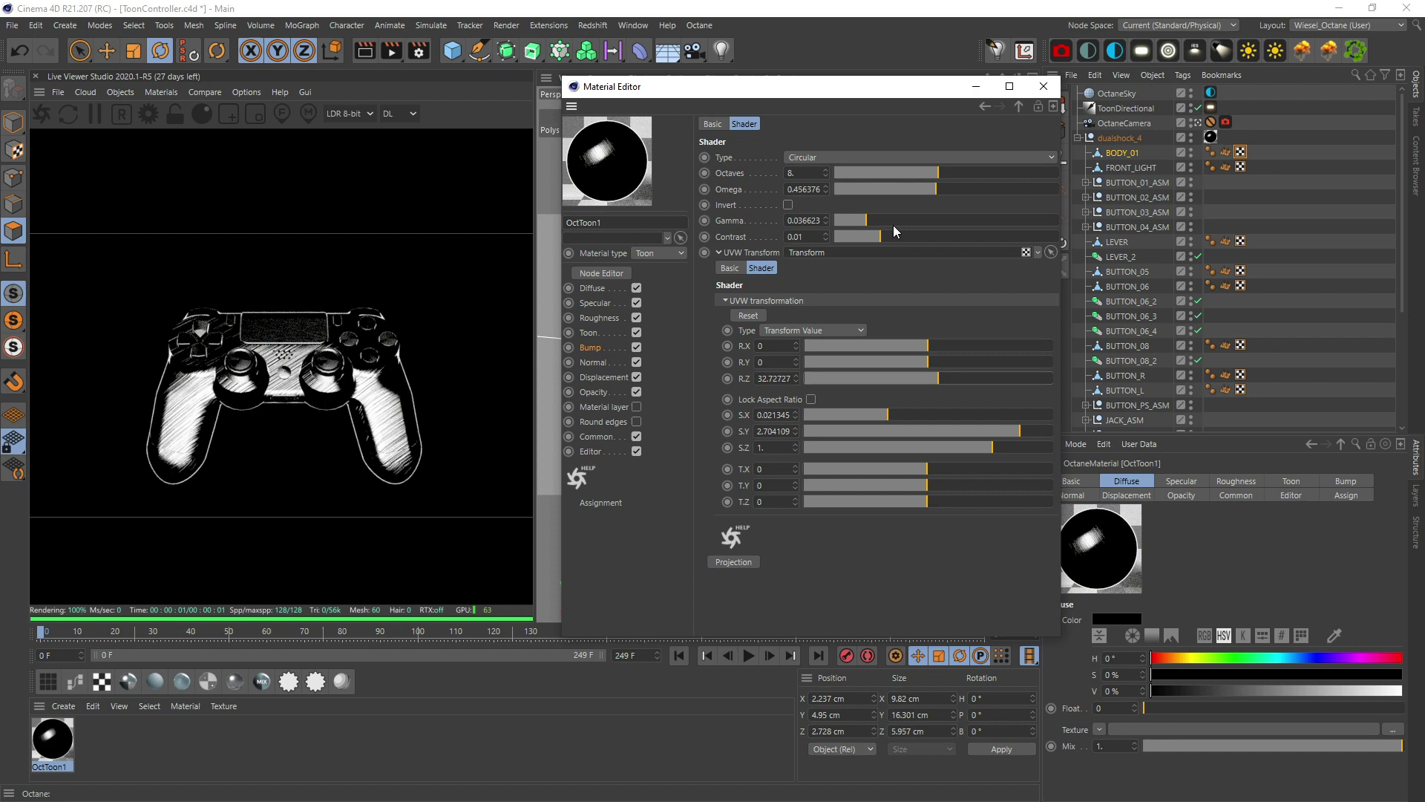
# Lower the bump noise gamma to 0.0223 and raise OctToon1's roughness float to 0.266476
pyautogui.moveTo(860, 222); pyautogui.dragTo(855, 220)
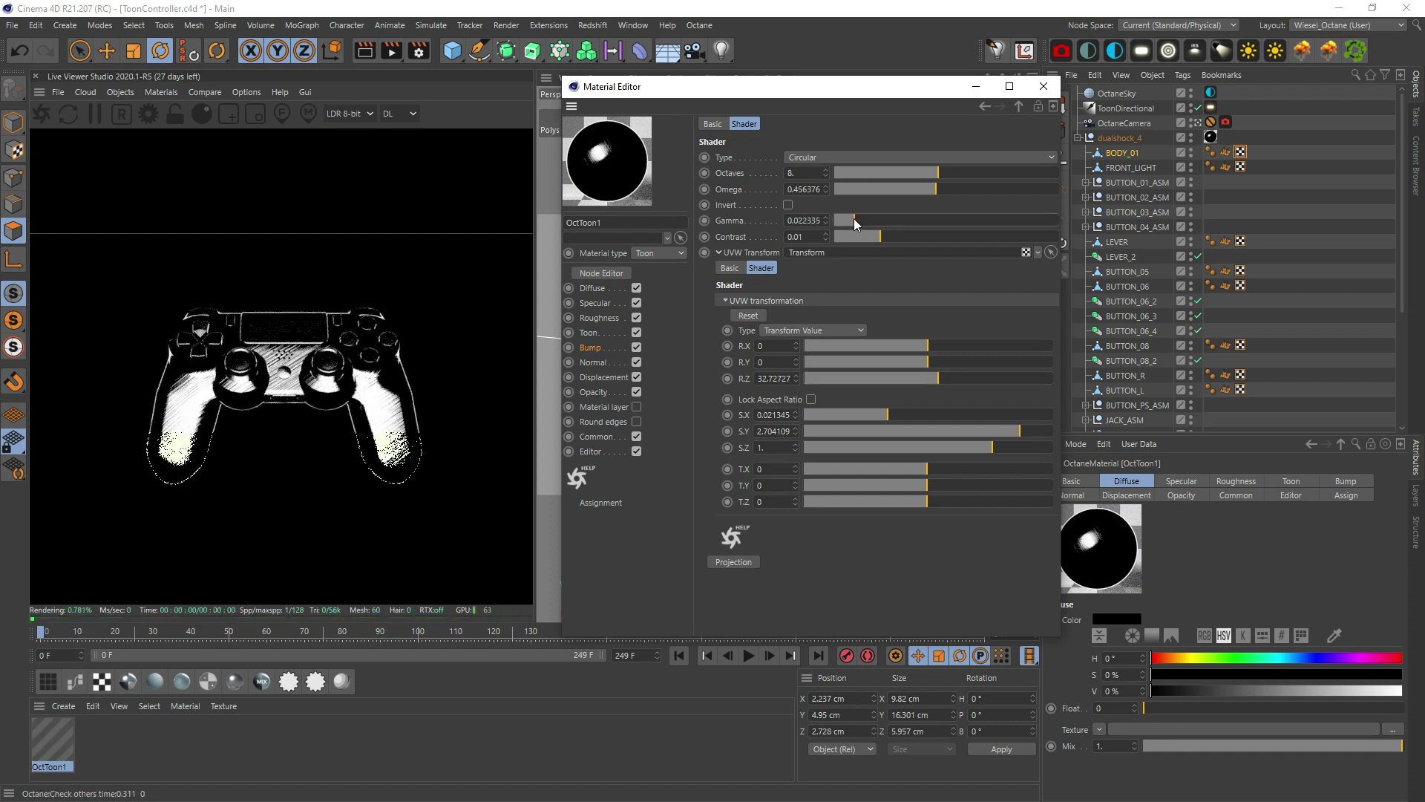
pyautogui.click(600, 318)
pyautogui.moveTo(856, 225); pyautogui.dragTo(865, 234)
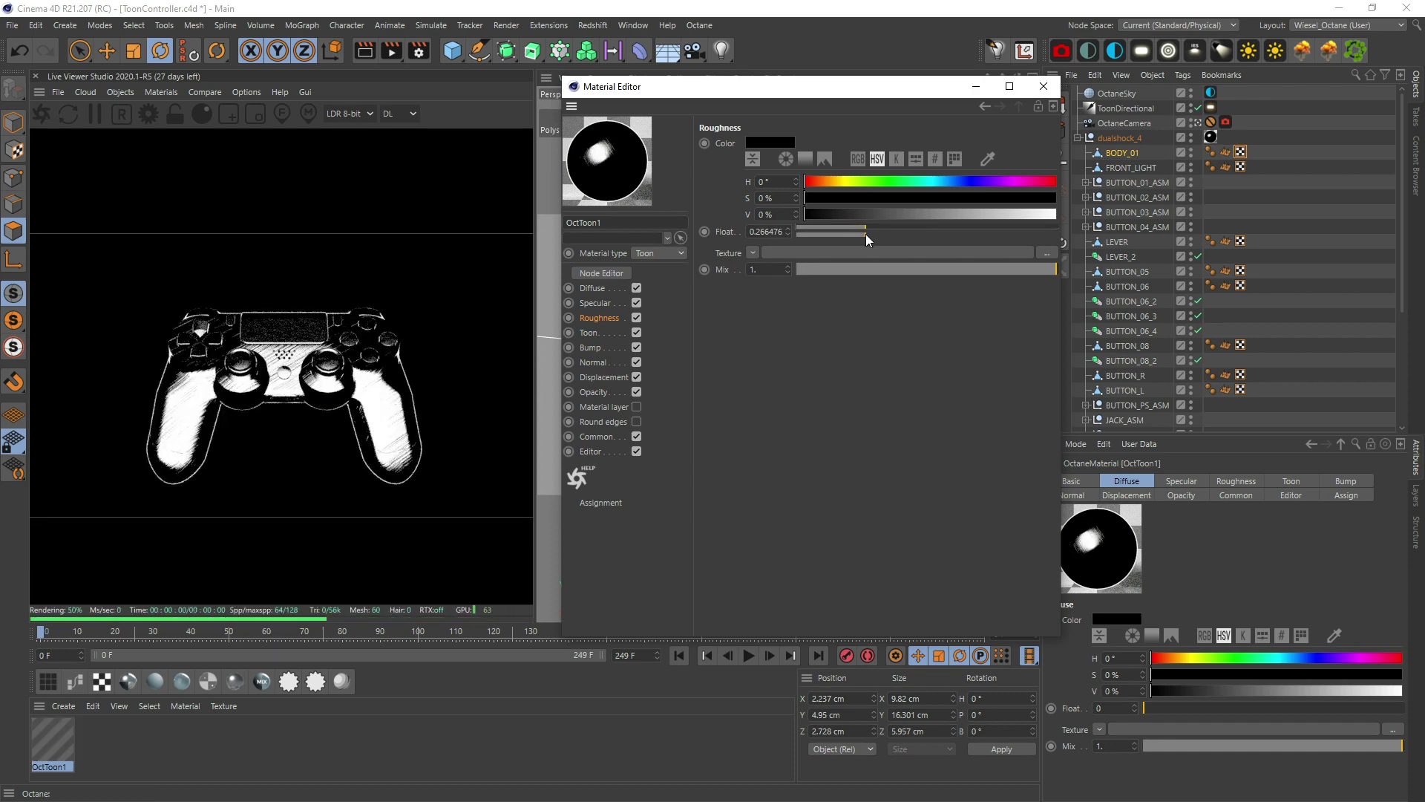
# Scrub the animation forward and back to check the hatching, then close the material editor
pyautogui.moveTo(41, 631); pyautogui.dragTo(524, 604)
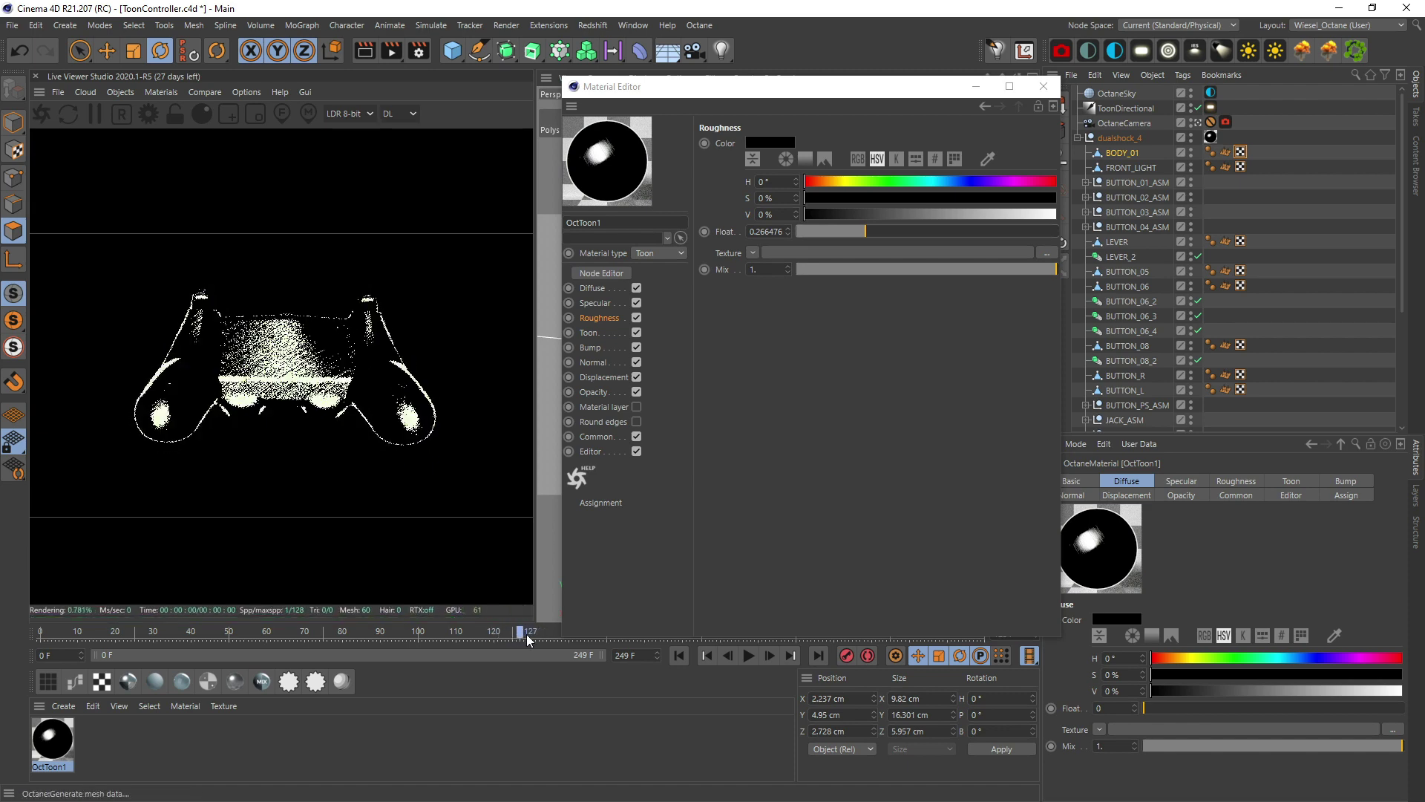
pyautogui.moveTo(524, 635); pyautogui.dragTo(22, 648)
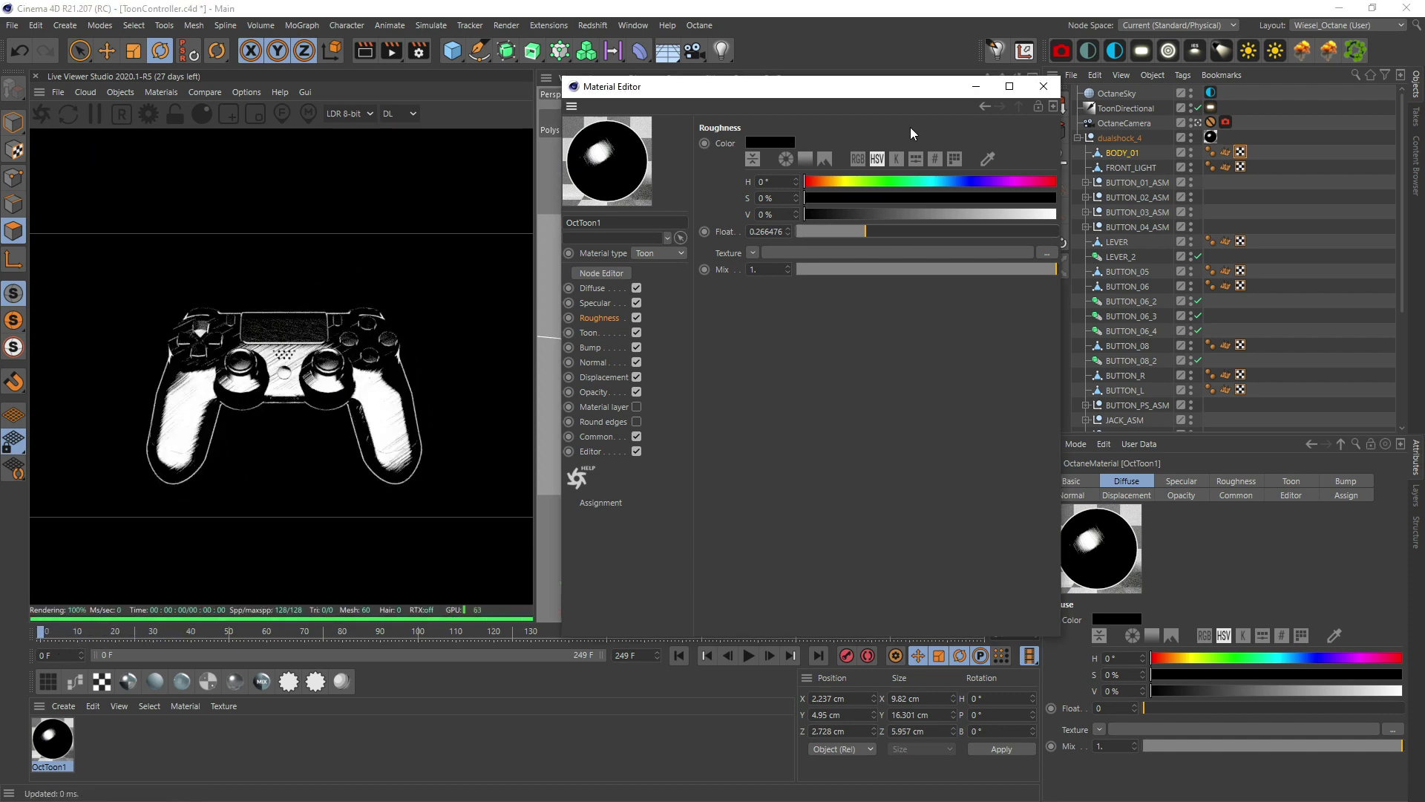
pyautogui.moveTo(870, 95); pyautogui.dragTo(827, 134)
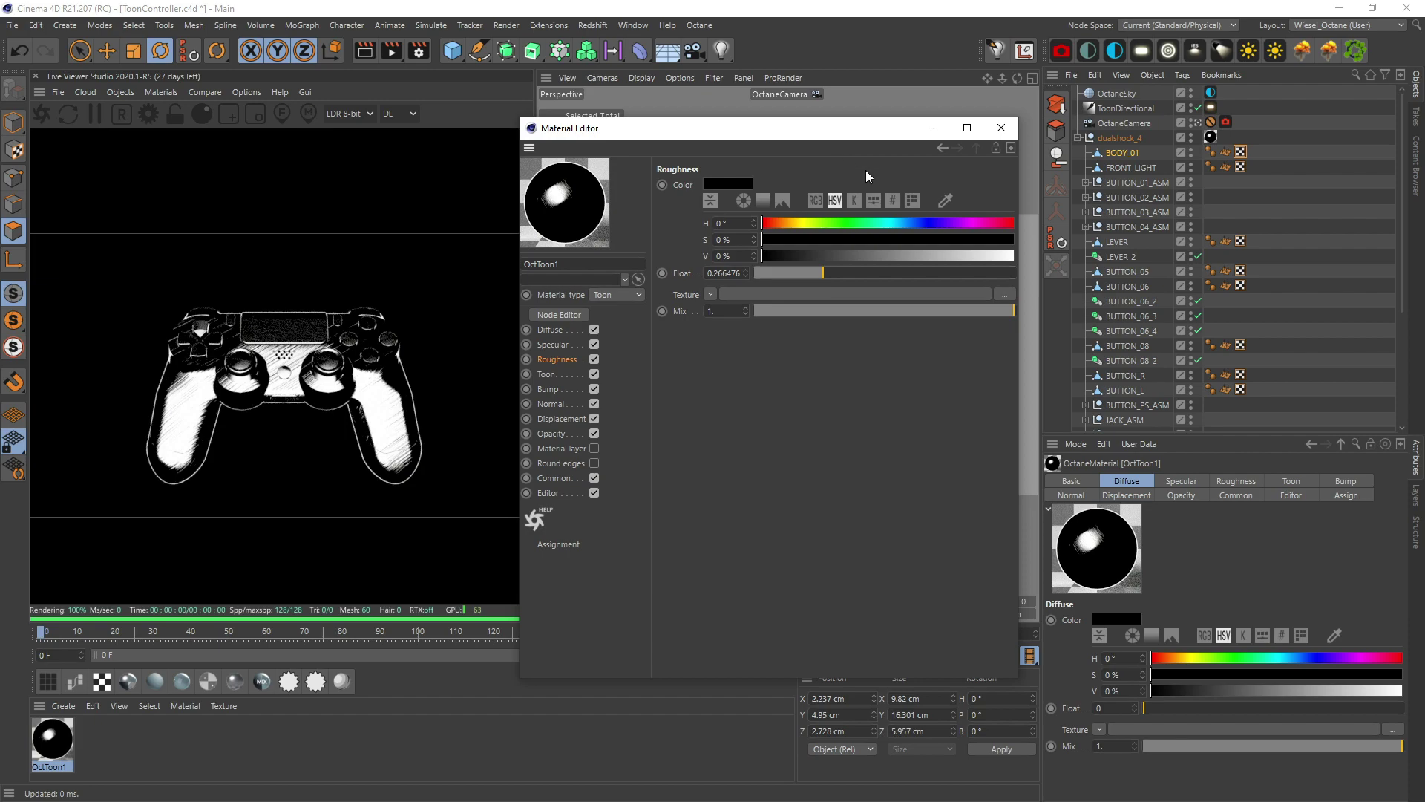
pyautogui.click(1001, 127)
# Orbit and zoom around the controller in the default camera, then return to OctaneCamera
pyautogui.click(1198, 122)
pyautogui.scroll(5, 794, 415)
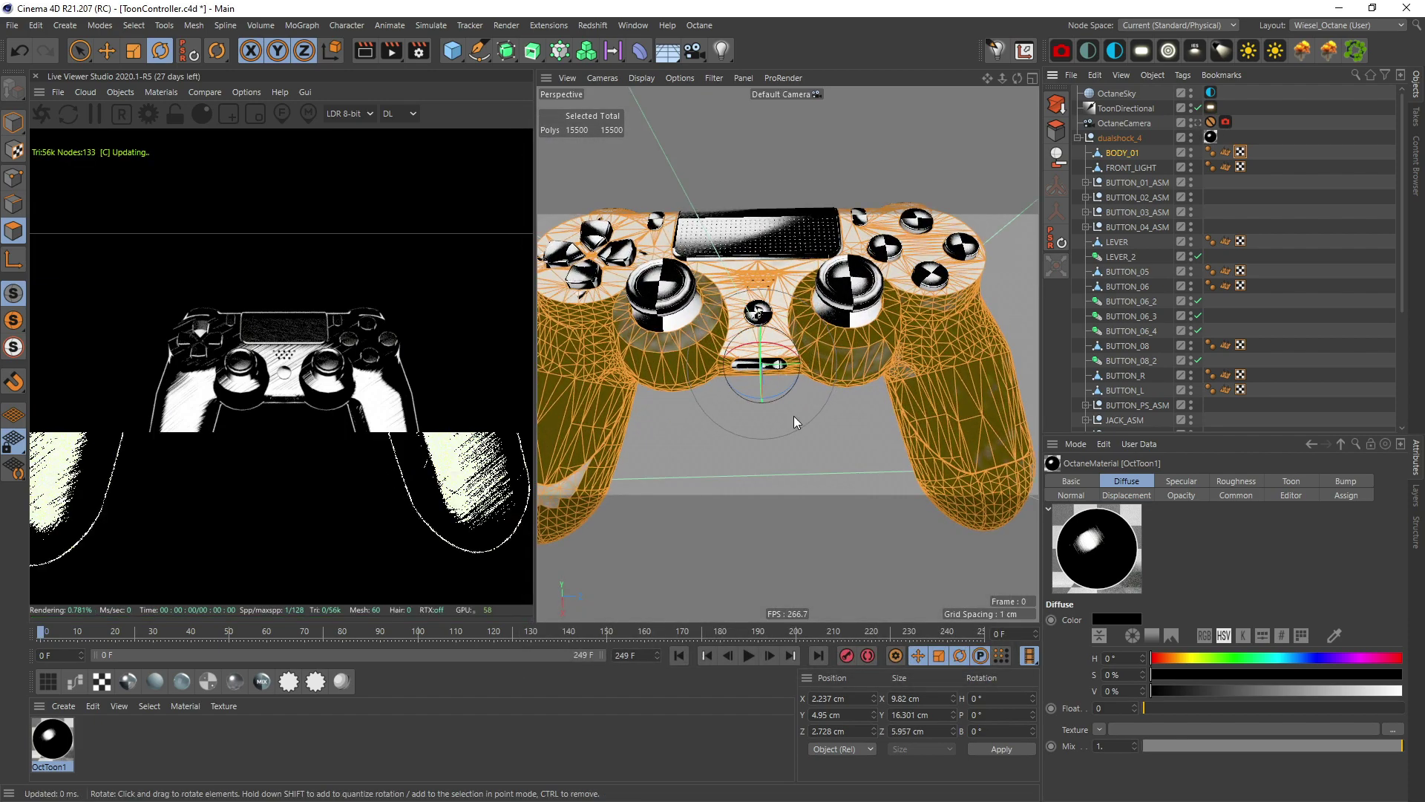
pyautogui.scroll(10, 876, 275)
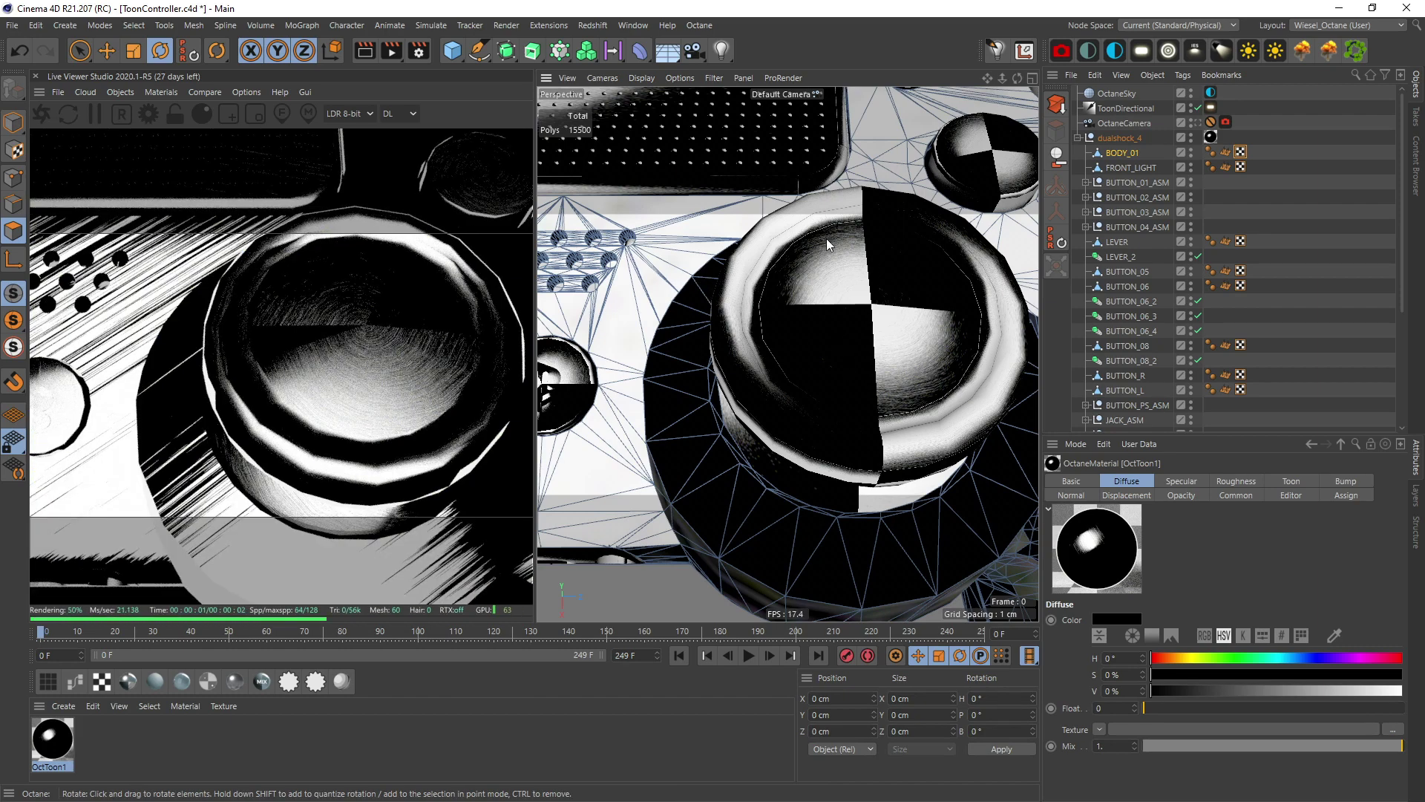
pyautogui.keyDown('alt'); pyautogui.moveTo(827, 264); pyautogui.dragTo(700, 260); pyautogui.keyUp('alt')
pyautogui.keyDown('alt'); pyautogui.moveTo(669, 332); pyautogui.dragTo(785, 300); pyautogui.keyUp('alt')
pyautogui.scroll(-5, 799, 340)
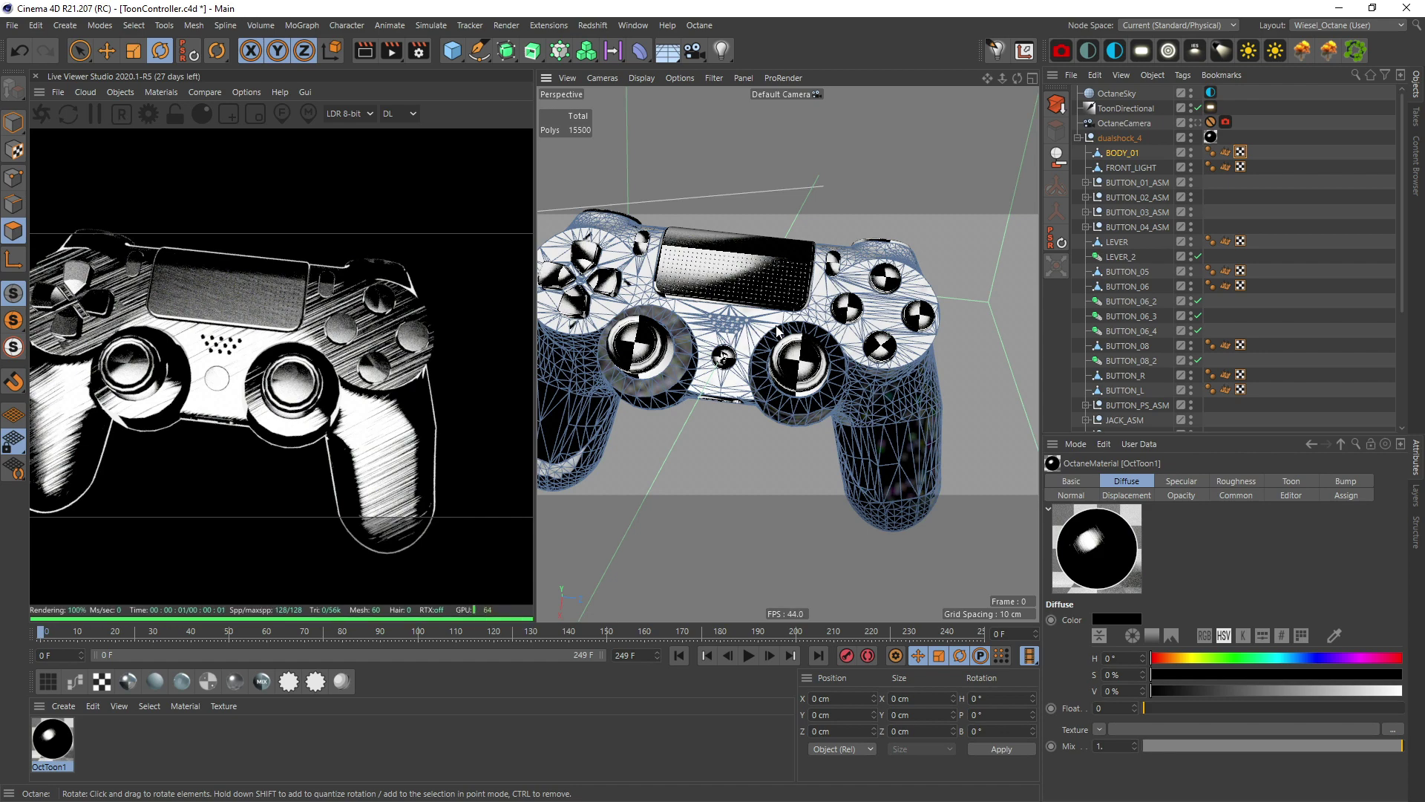
pyautogui.click(1197, 122)
pyautogui.click(1302, 192)
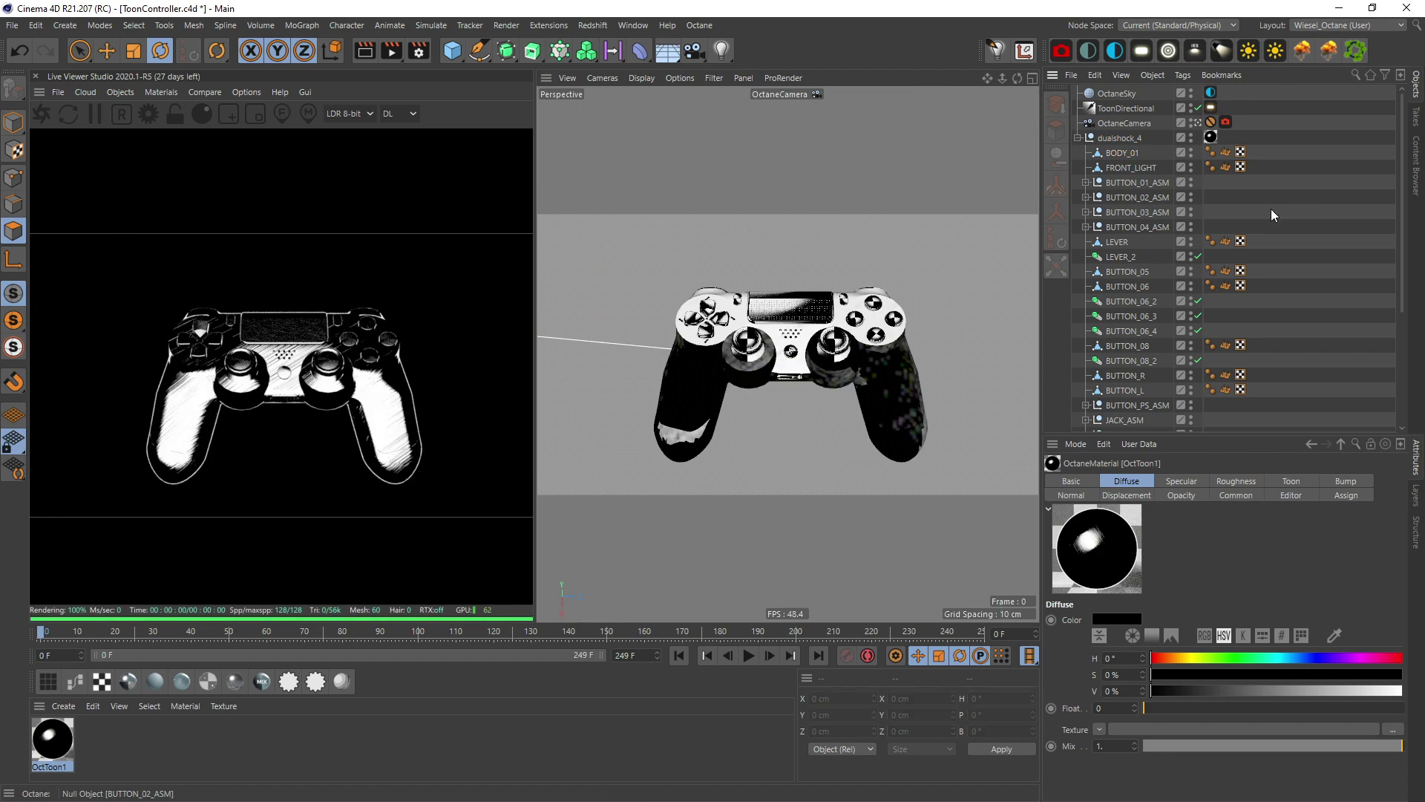
# Switch OctToon1's bump noise type to Turbulence
pyautogui.doubleClick(51, 739)
pyautogui.moveTo(501, 95); pyautogui.dragTo(947, 133)
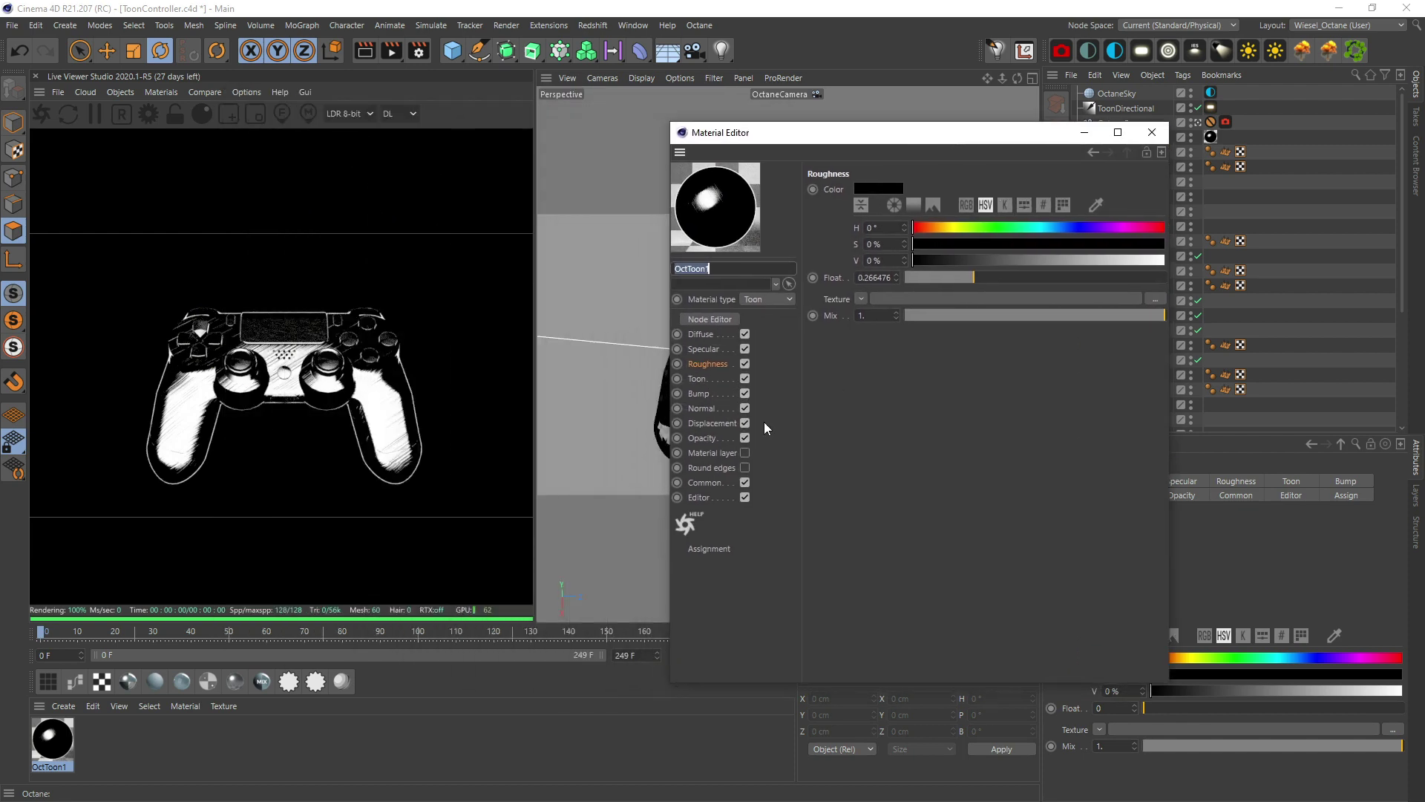
pyautogui.click(708, 393)
pyautogui.click(894, 274)
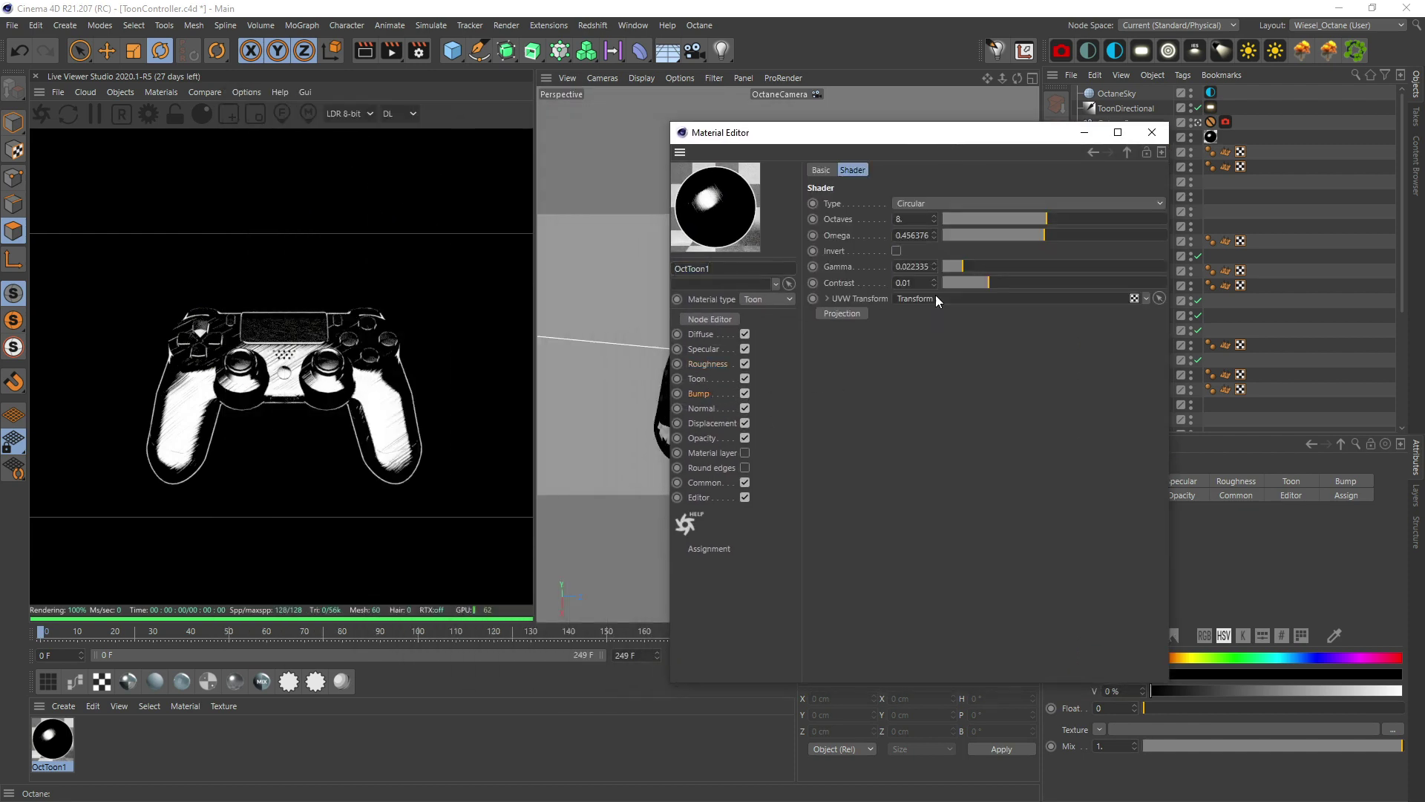
pyautogui.click(907, 206)
pyautogui.click(954, 235)
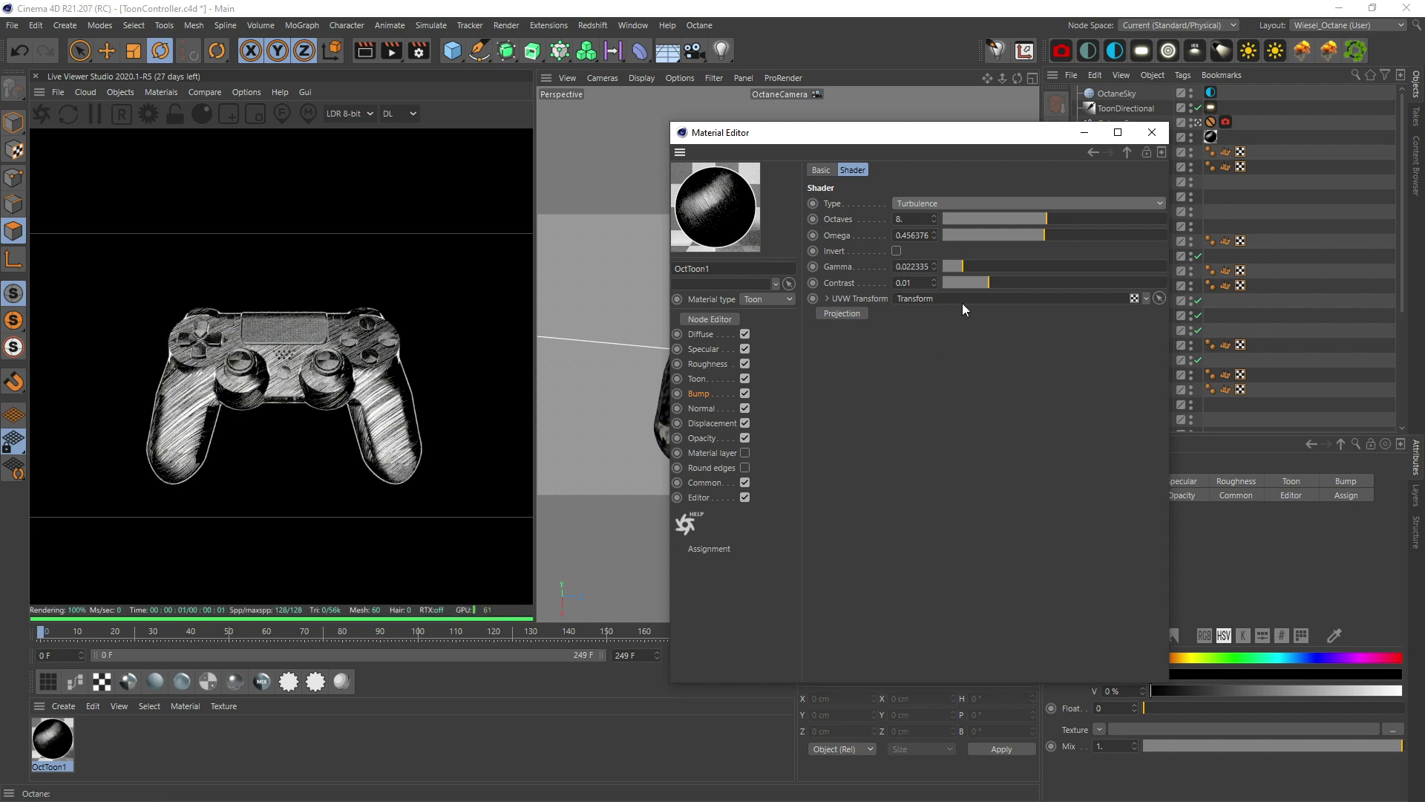
# Auto-arrange the material's nodes in the Octane node graph
pyautogui.click(76, 683)
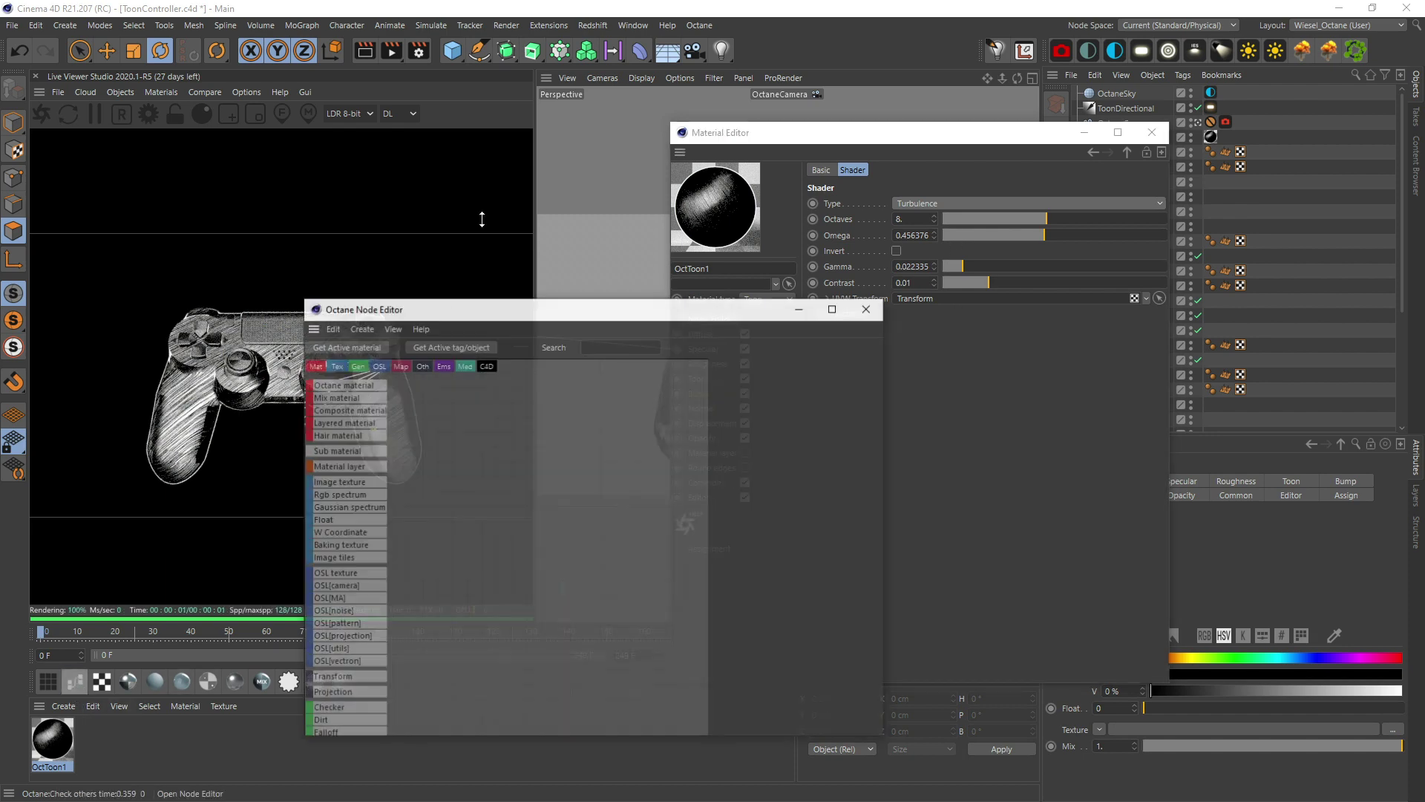
pyautogui.moveTo(505, 308); pyautogui.dragTo(757, 196)
pyautogui.moveTo(816, 330); pyautogui.dragTo(717, 447)
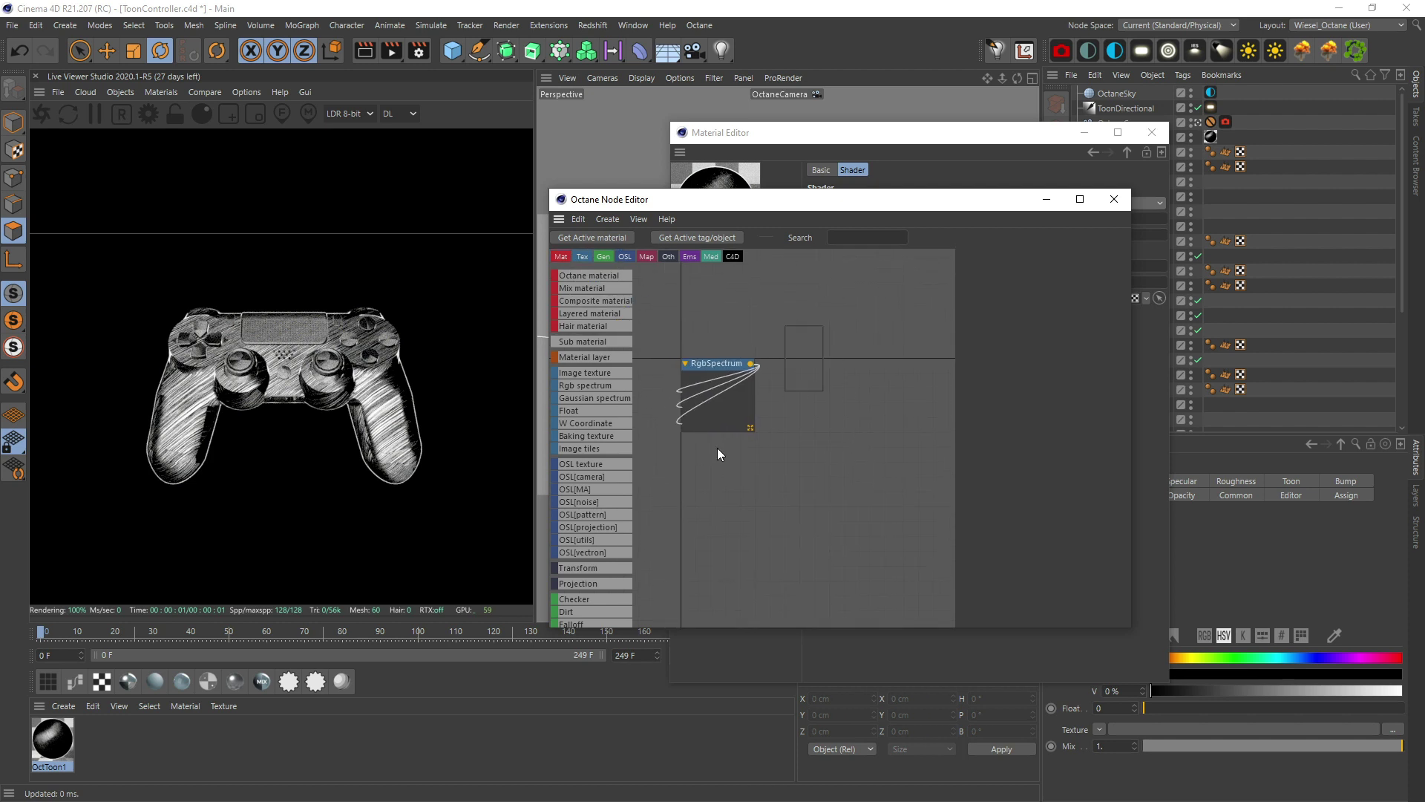
pyautogui.click(637, 220)
pyautogui.click(665, 253)
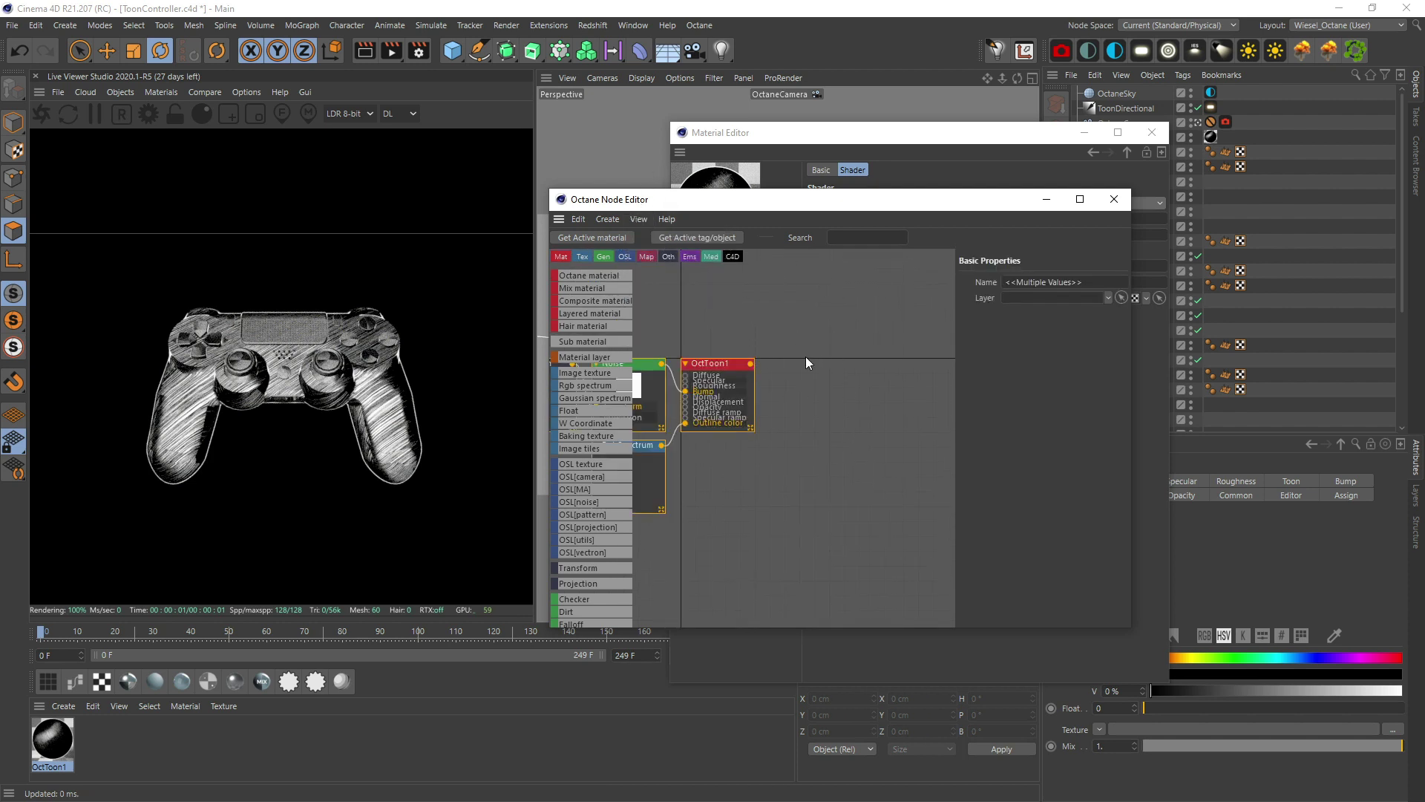
# Reposition the Transform, Noise and RgbSpectrum nodes by hand and close the node graph
pyautogui.click(902, 420)
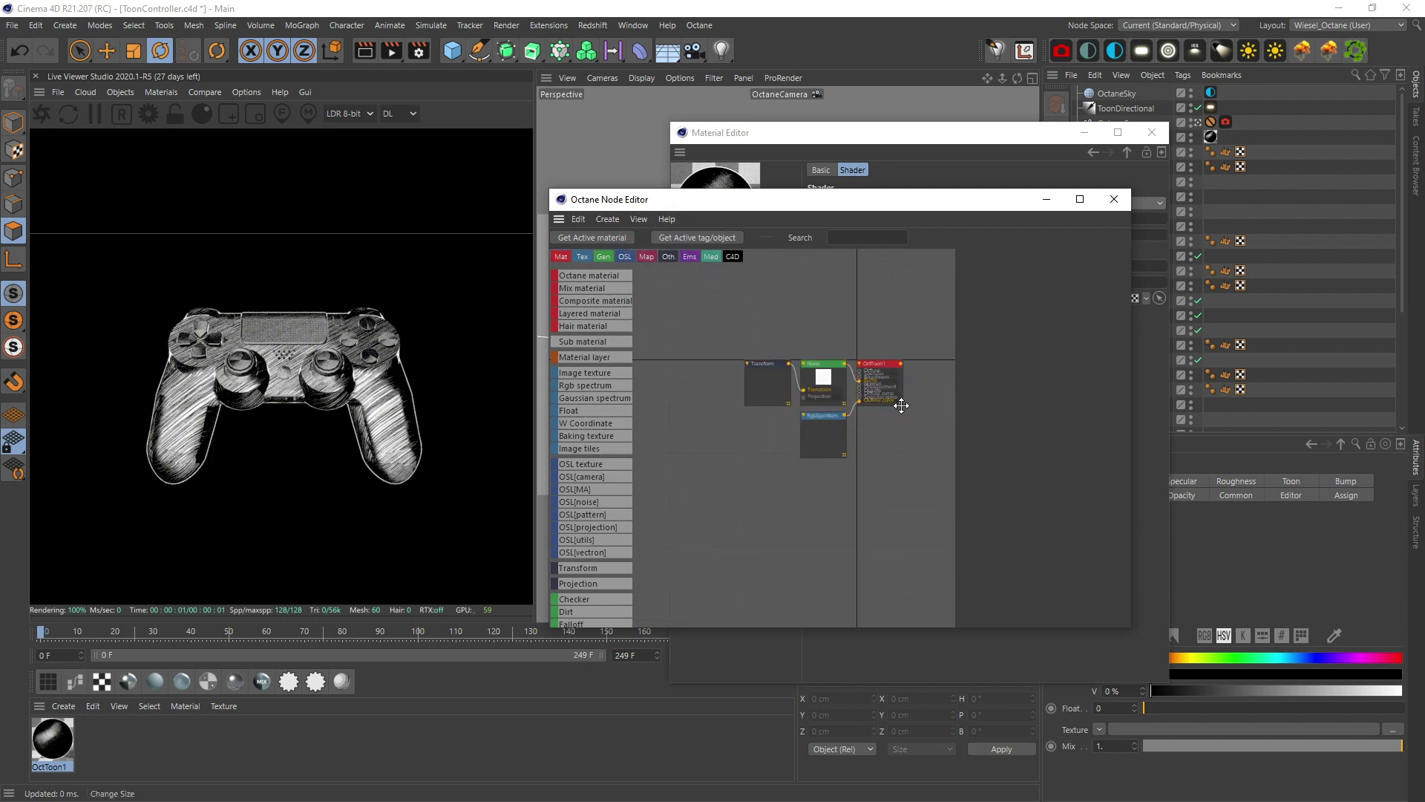
pyautogui.click(901, 405)
pyautogui.scroll(3, 822, 308)
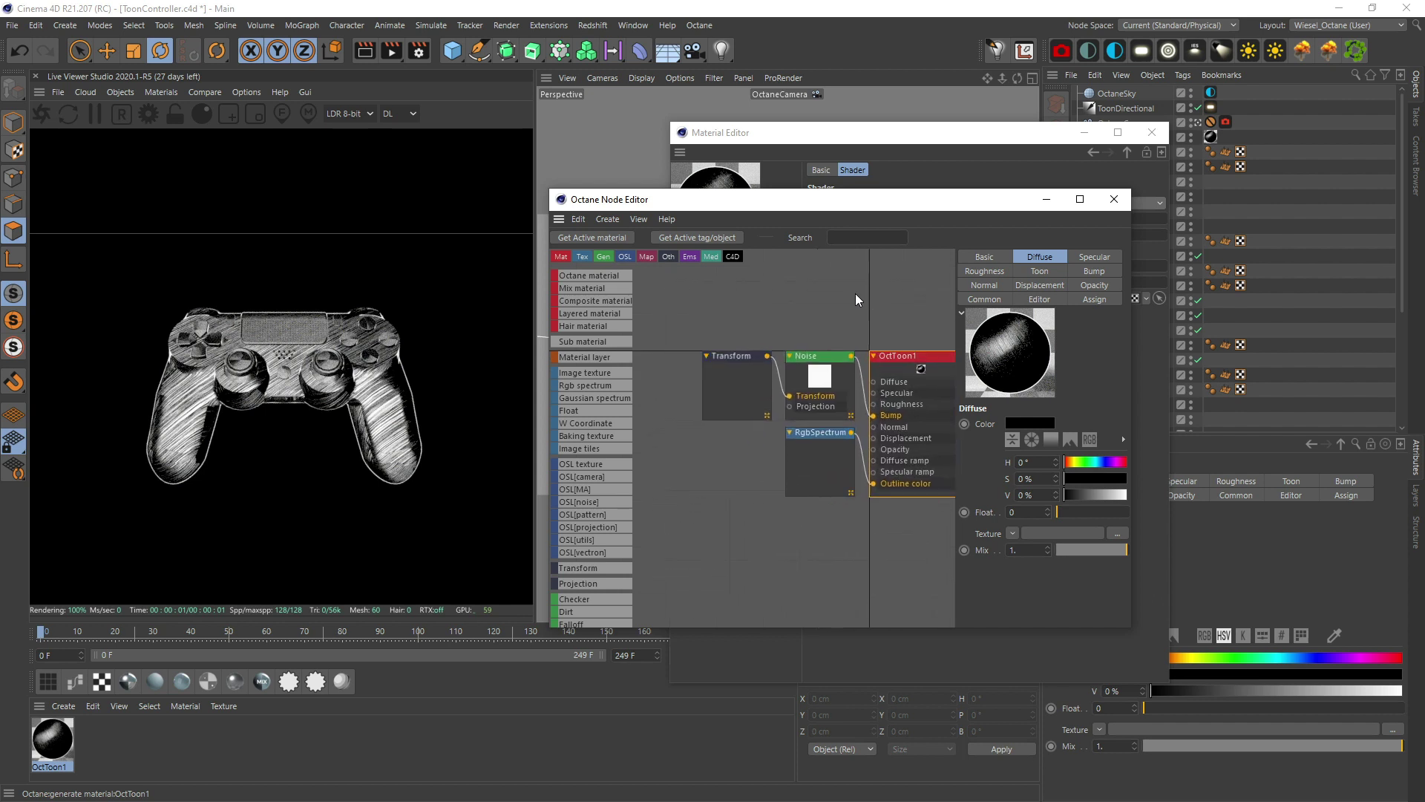
pyautogui.moveTo(763, 336); pyautogui.dragTo(667, 327)
pyautogui.moveTo(852, 350); pyautogui.dragTo(788, 339)
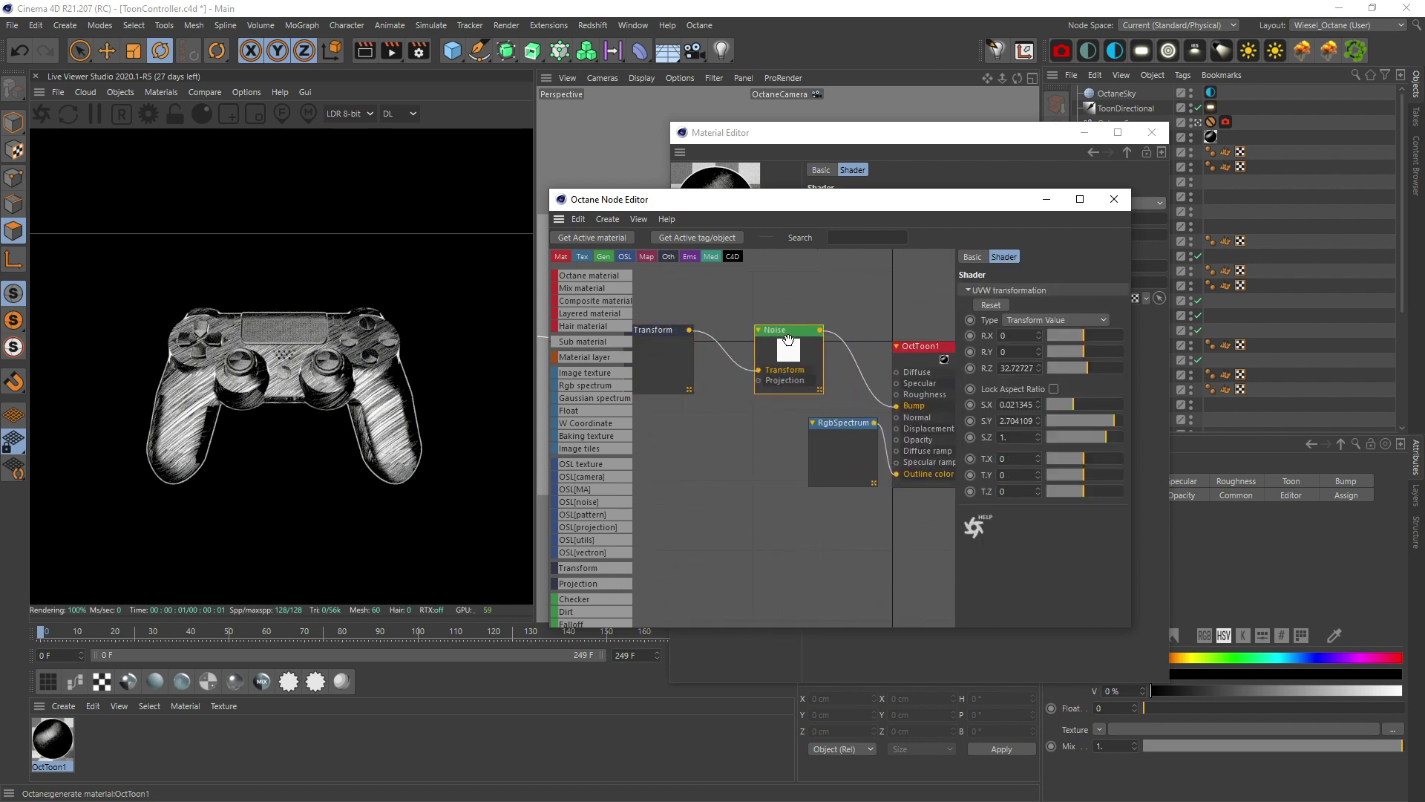
pyautogui.scroll(-2, 864, 296)
pyautogui.moveTo(827, 417); pyautogui.dragTo(798, 491)
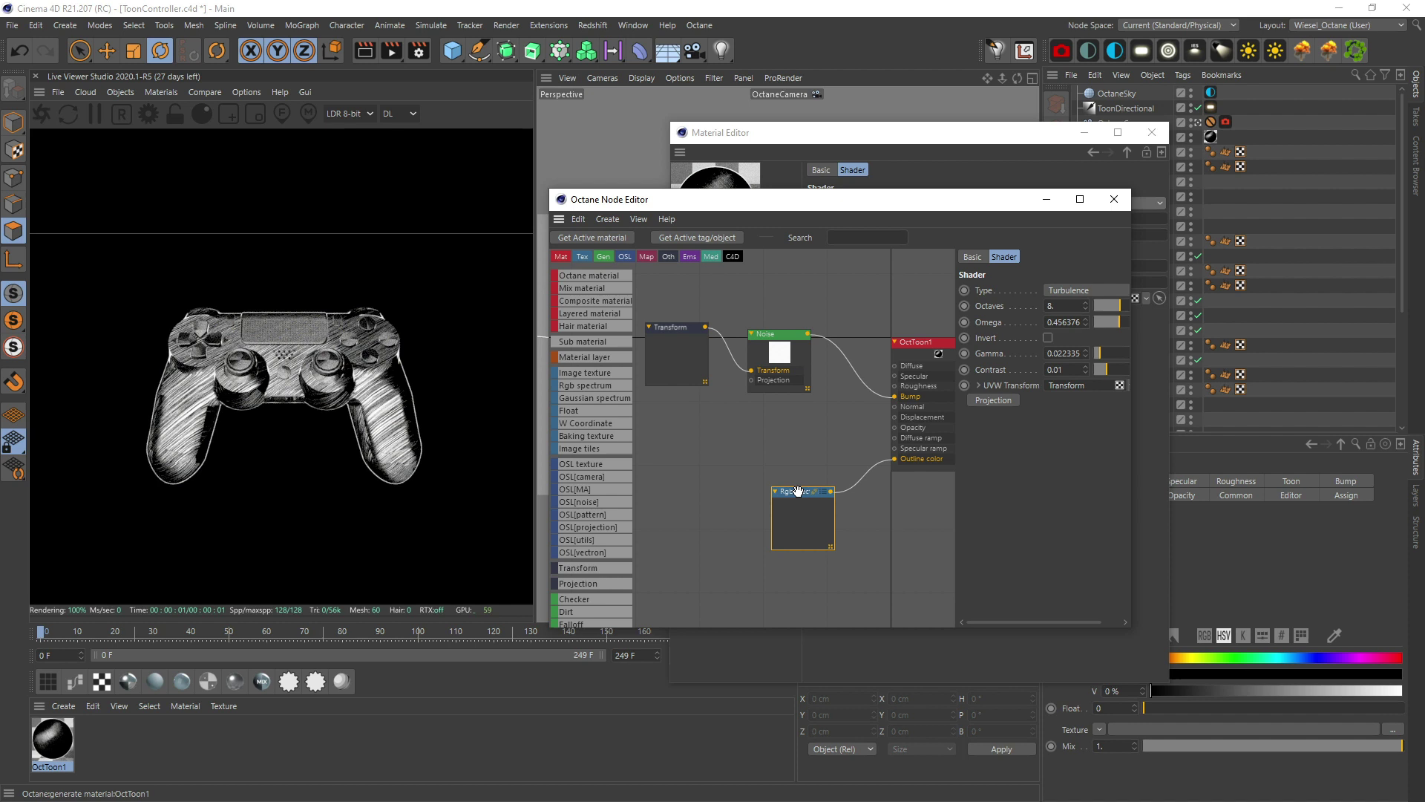
pyautogui.click(778, 456)
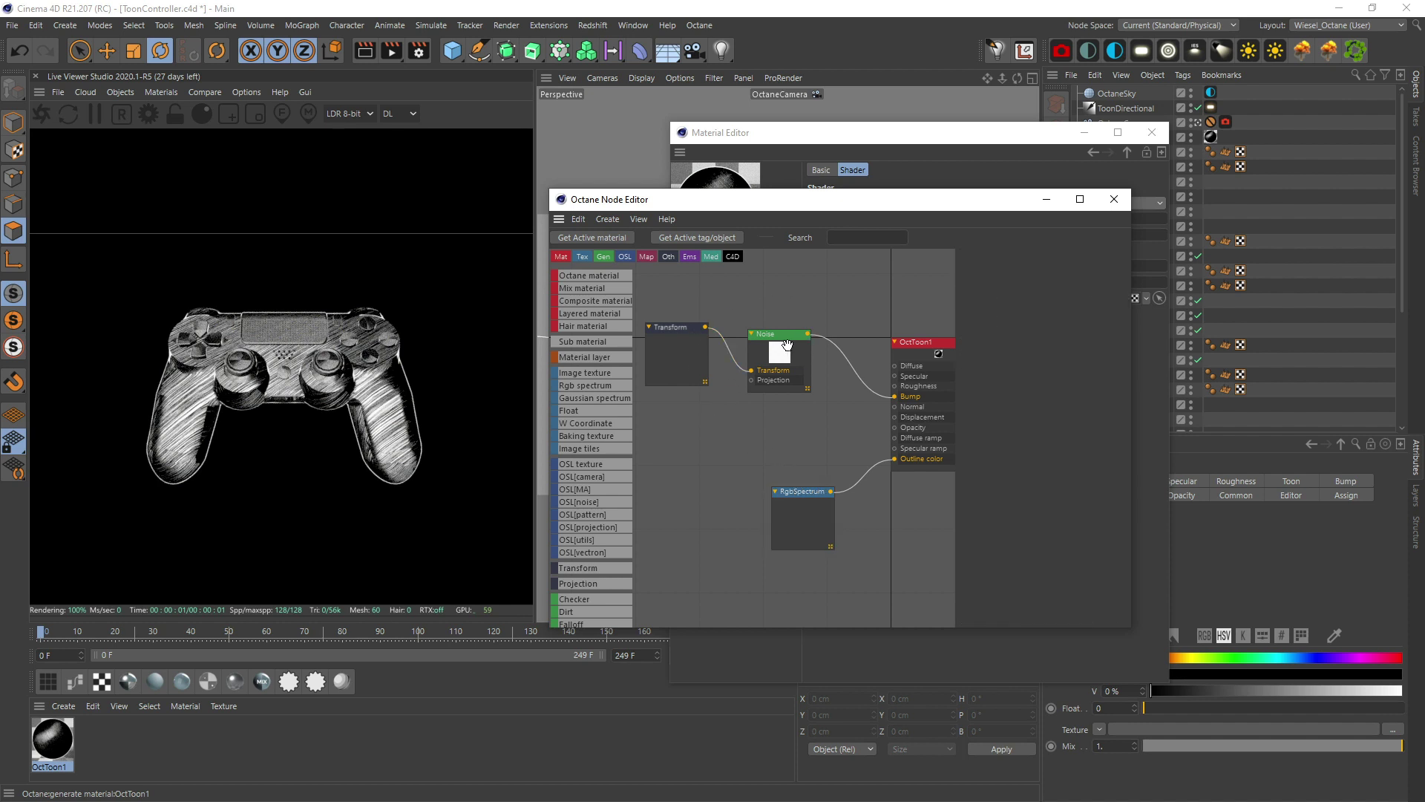
pyautogui.click(1113, 199)
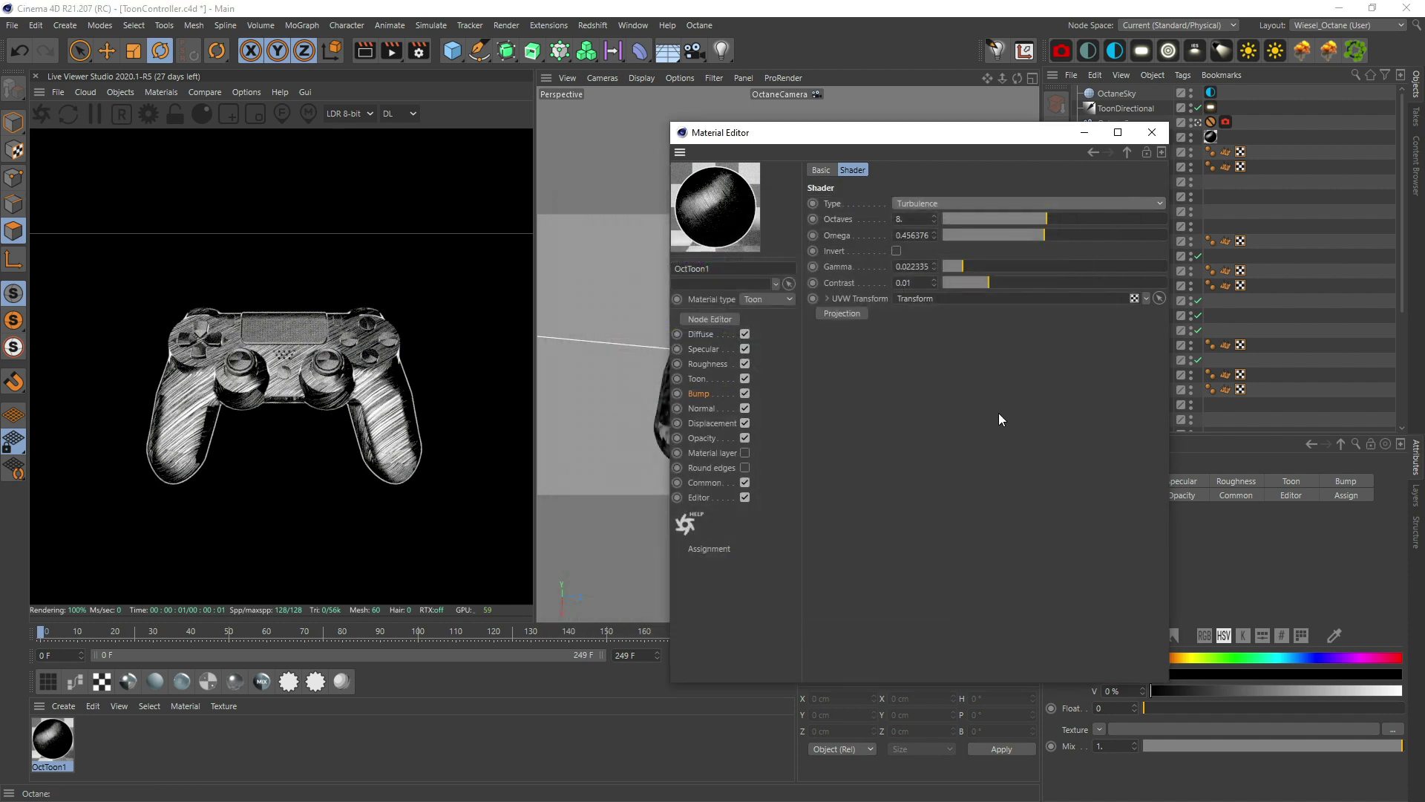
# Set the bump noise type back to Circular and close the material editor
pyautogui.moveTo(910, 141); pyautogui.dragTo(878, 139)
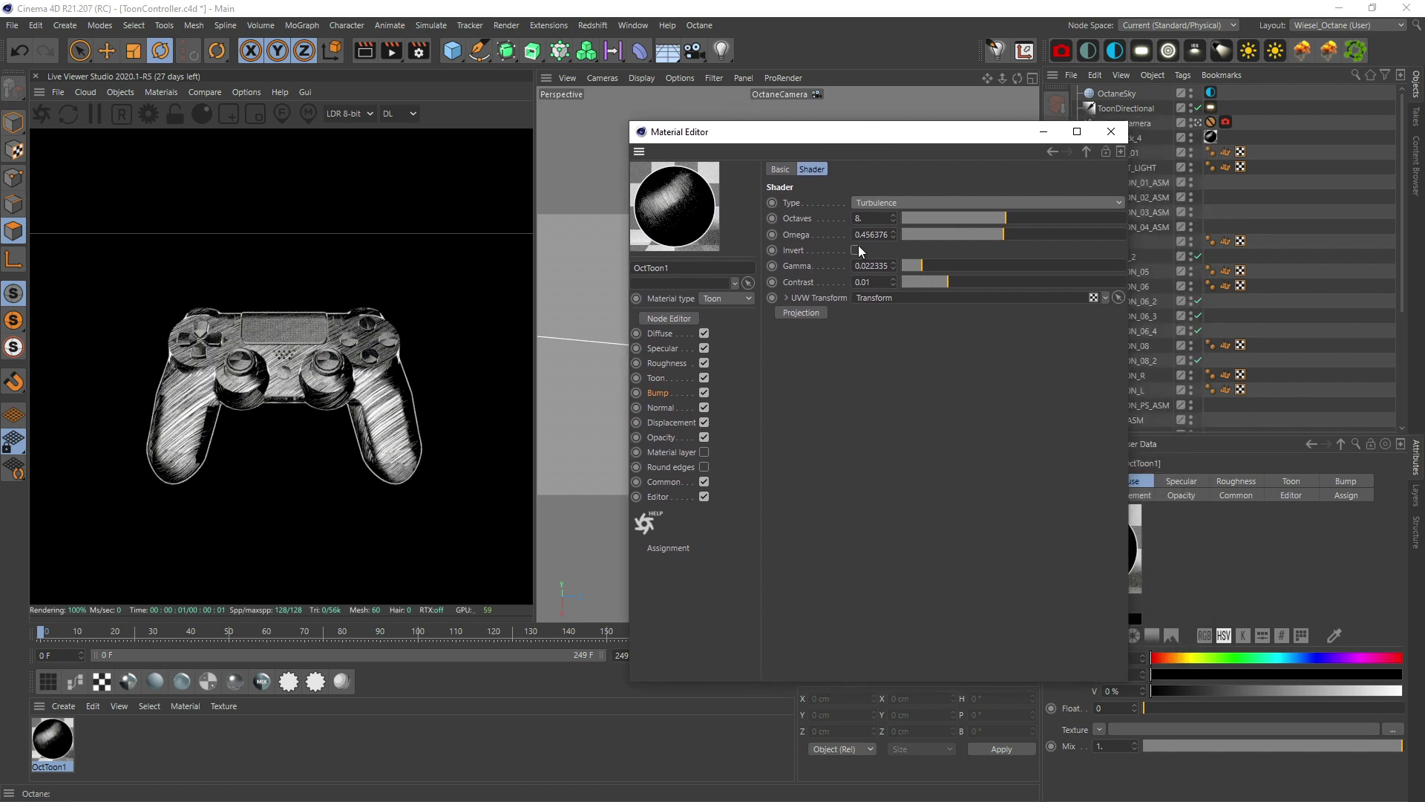
pyautogui.click(896, 203)
pyautogui.click(907, 247)
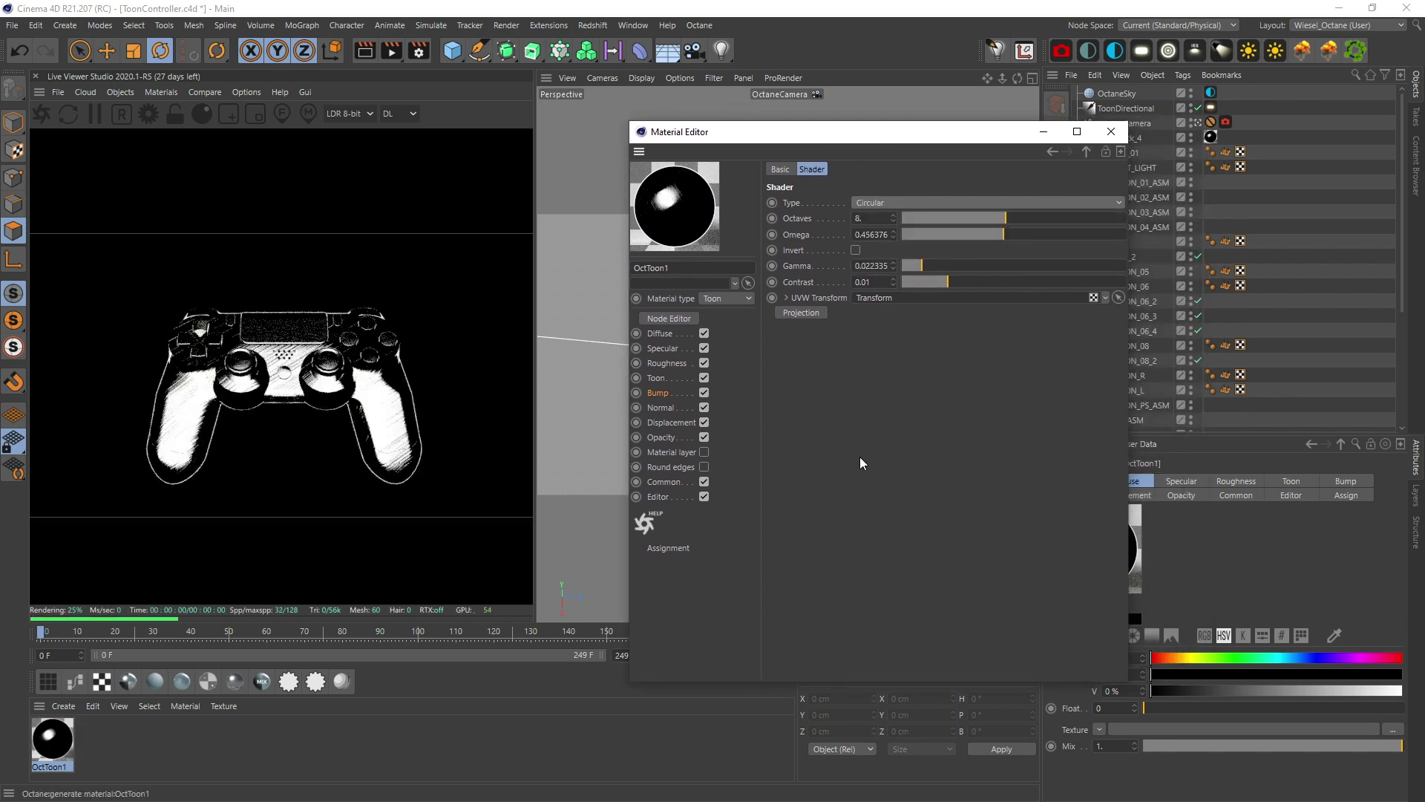
pyautogui.click(795, 222)
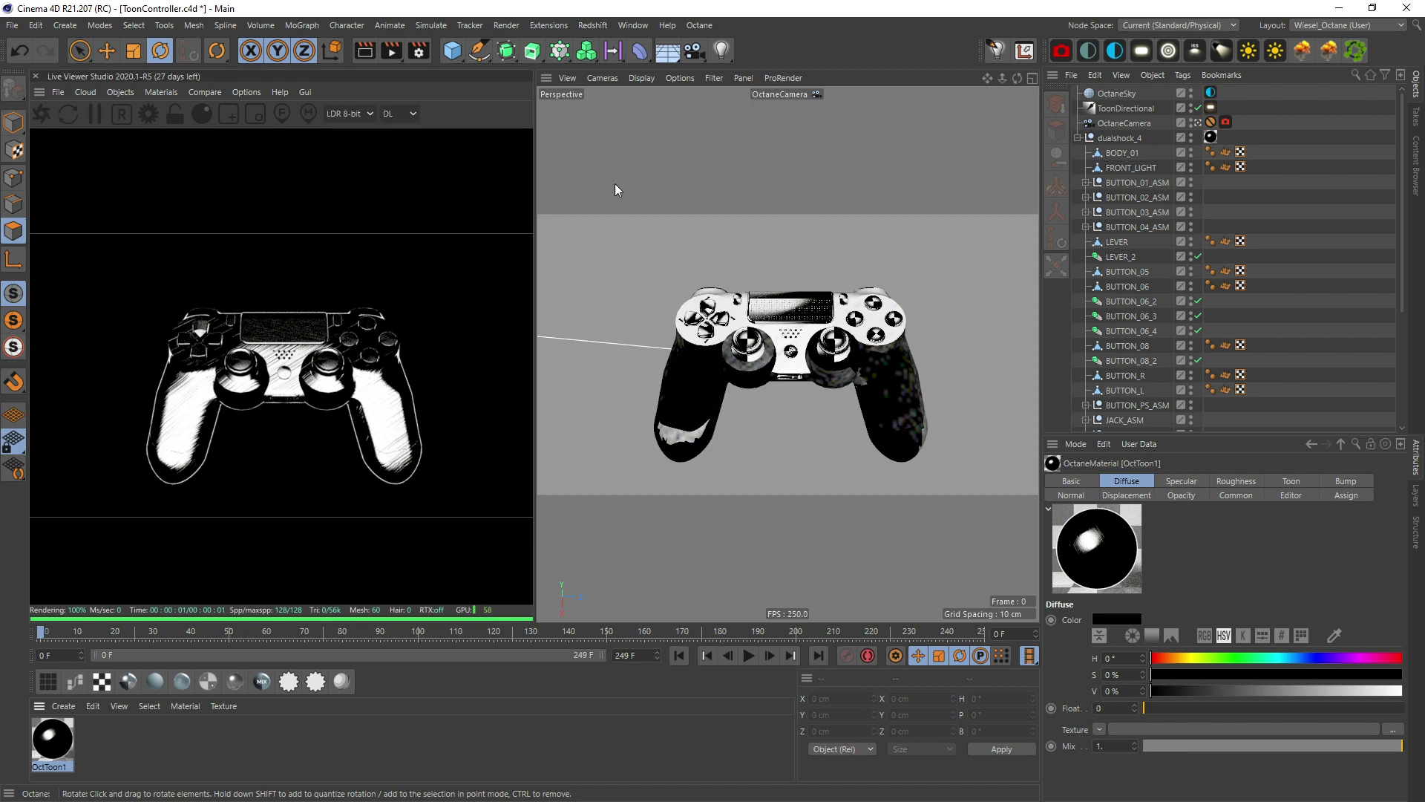
# Set Octane's Specular, Glossy and Diffuse depths to 1 in the Kernels settings
pyautogui.click(151, 113)
pyautogui.moveTo(149, 24); pyautogui.dragTo(808, 159)
pyautogui.click(790, 222)
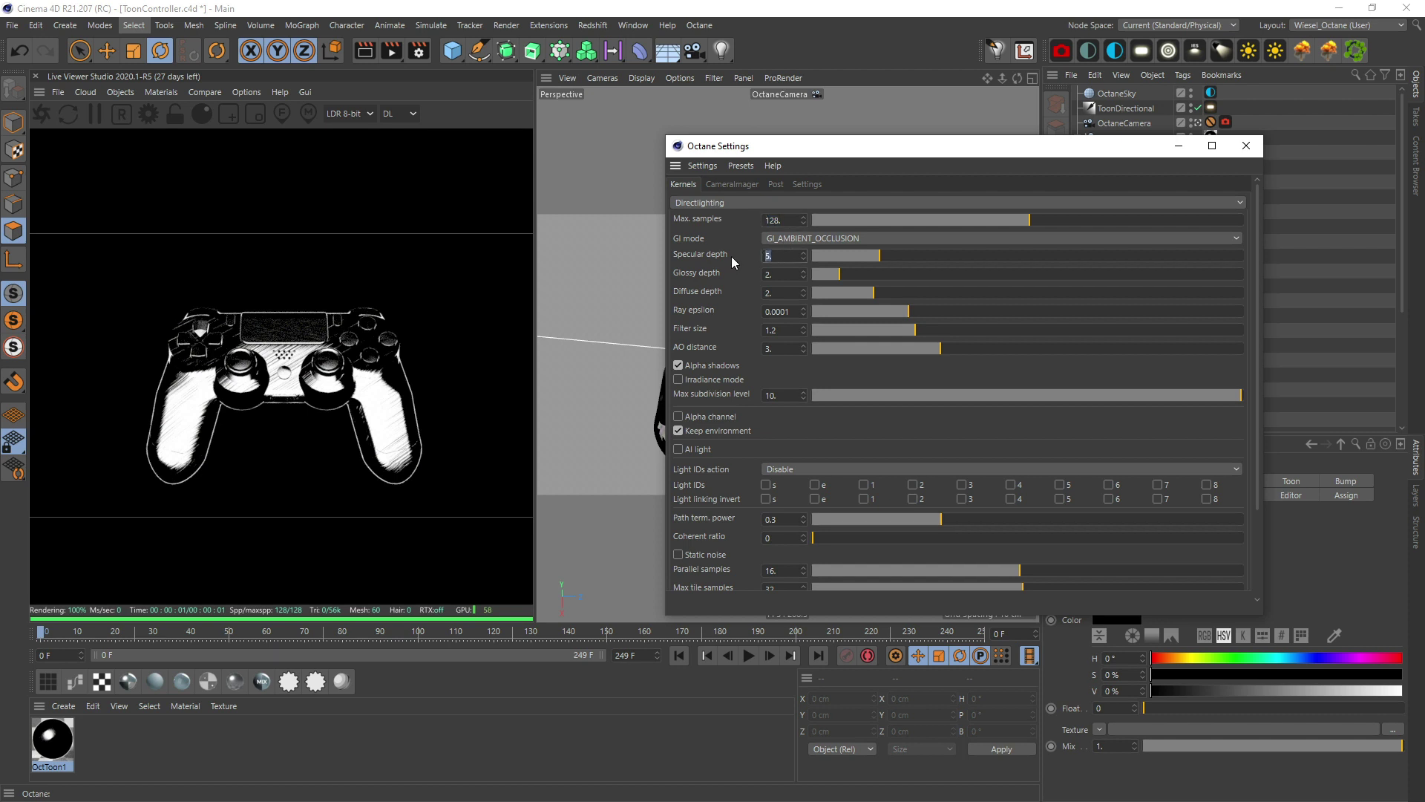
pyautogui.write('1')
pyautogui.doubleClick(785, 276)
pyautogui.write('1')
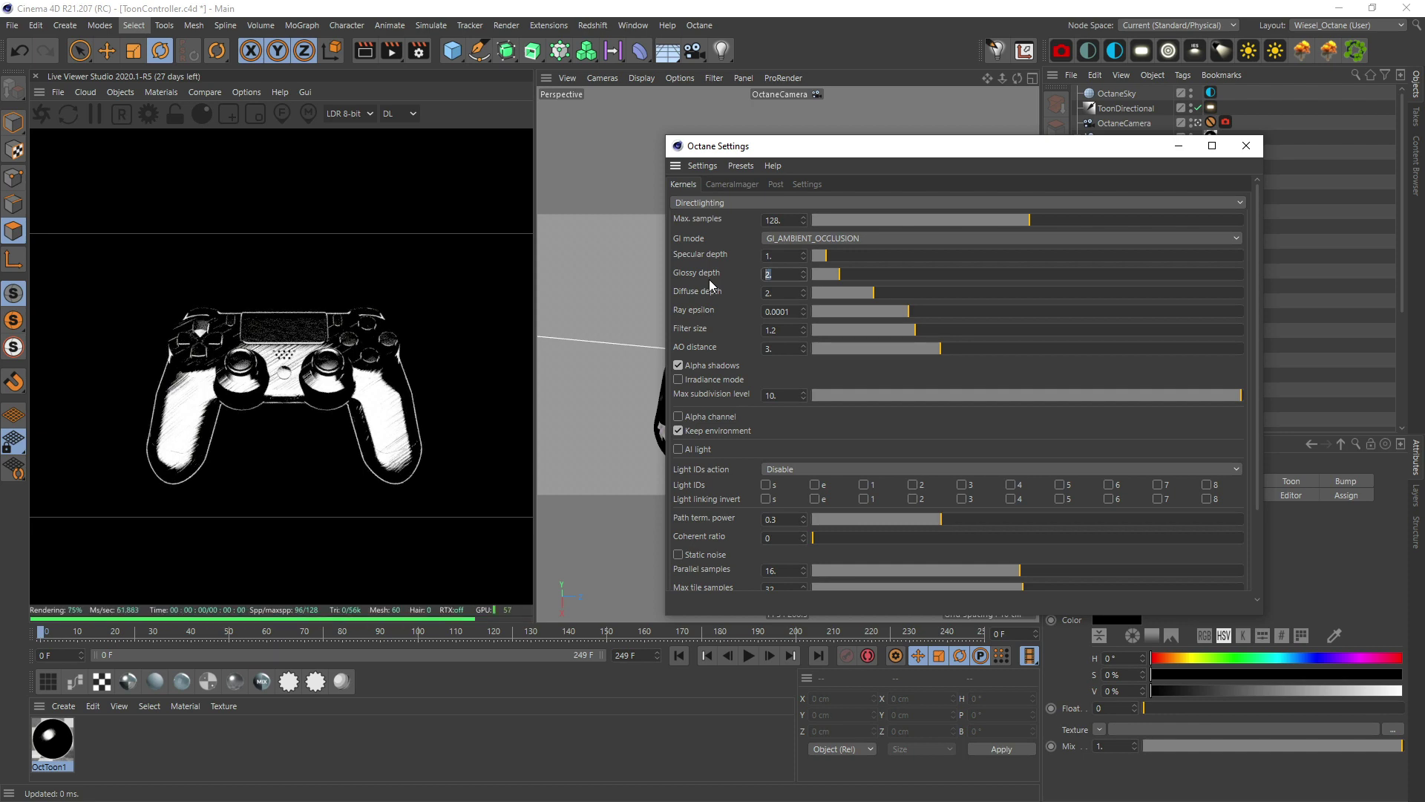
pyautogui.write('1')
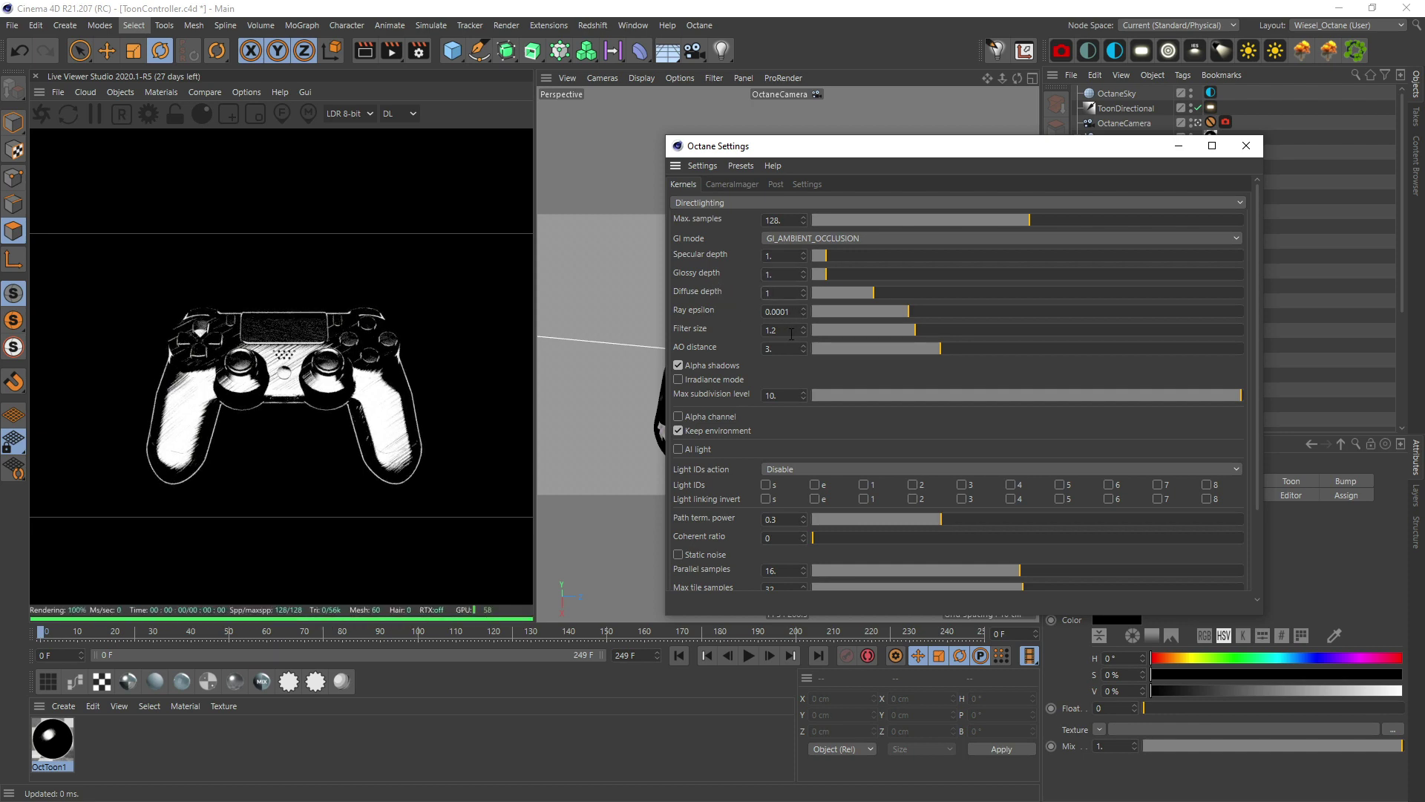
pyautogui.press('Return')
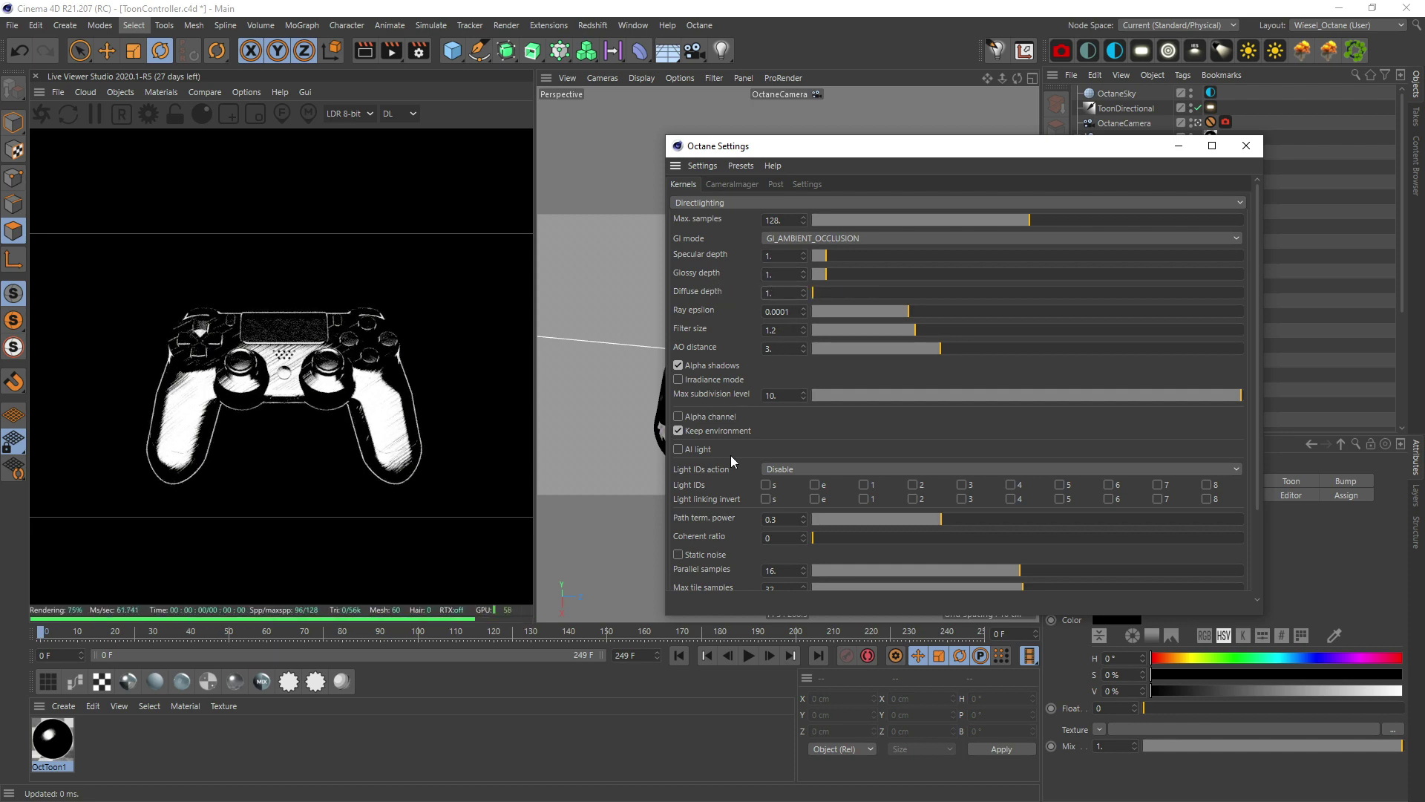
# Enable adaptive sampling with 64 minimum samples and close the Octane settings
pyautogui.scroll(-3, 931, 427)
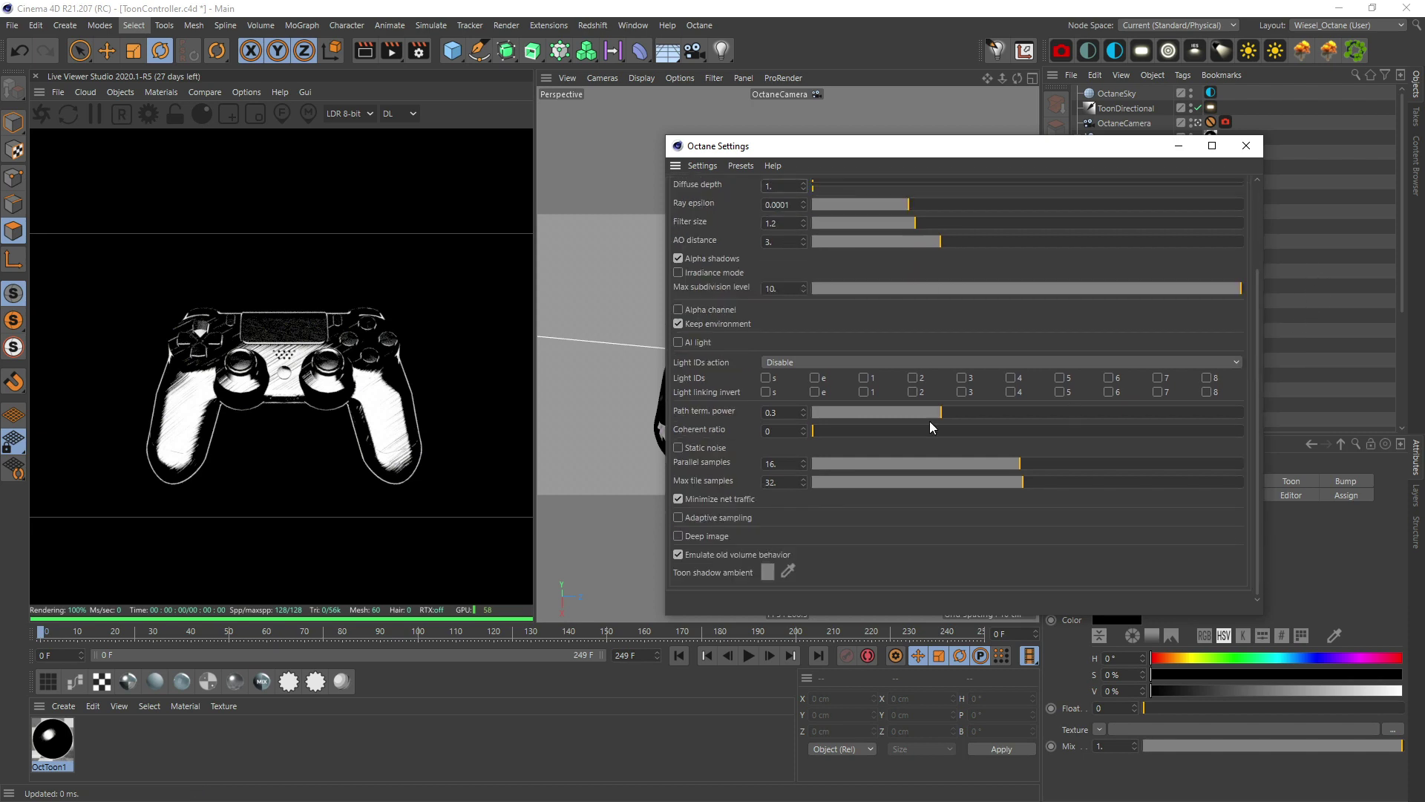
pyautogui.click(678, 517)
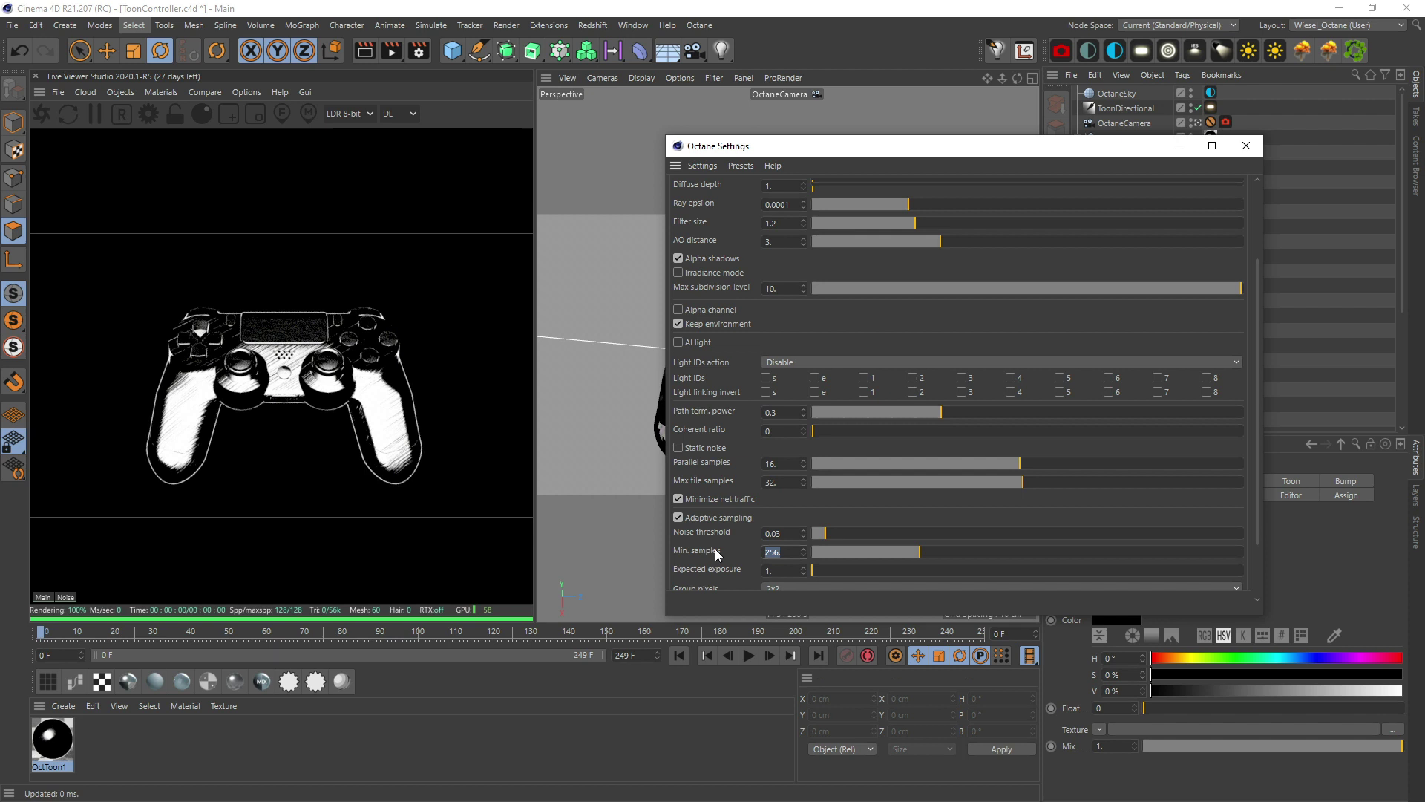
pyautogui.write('64')
pyautogui.press('Return')
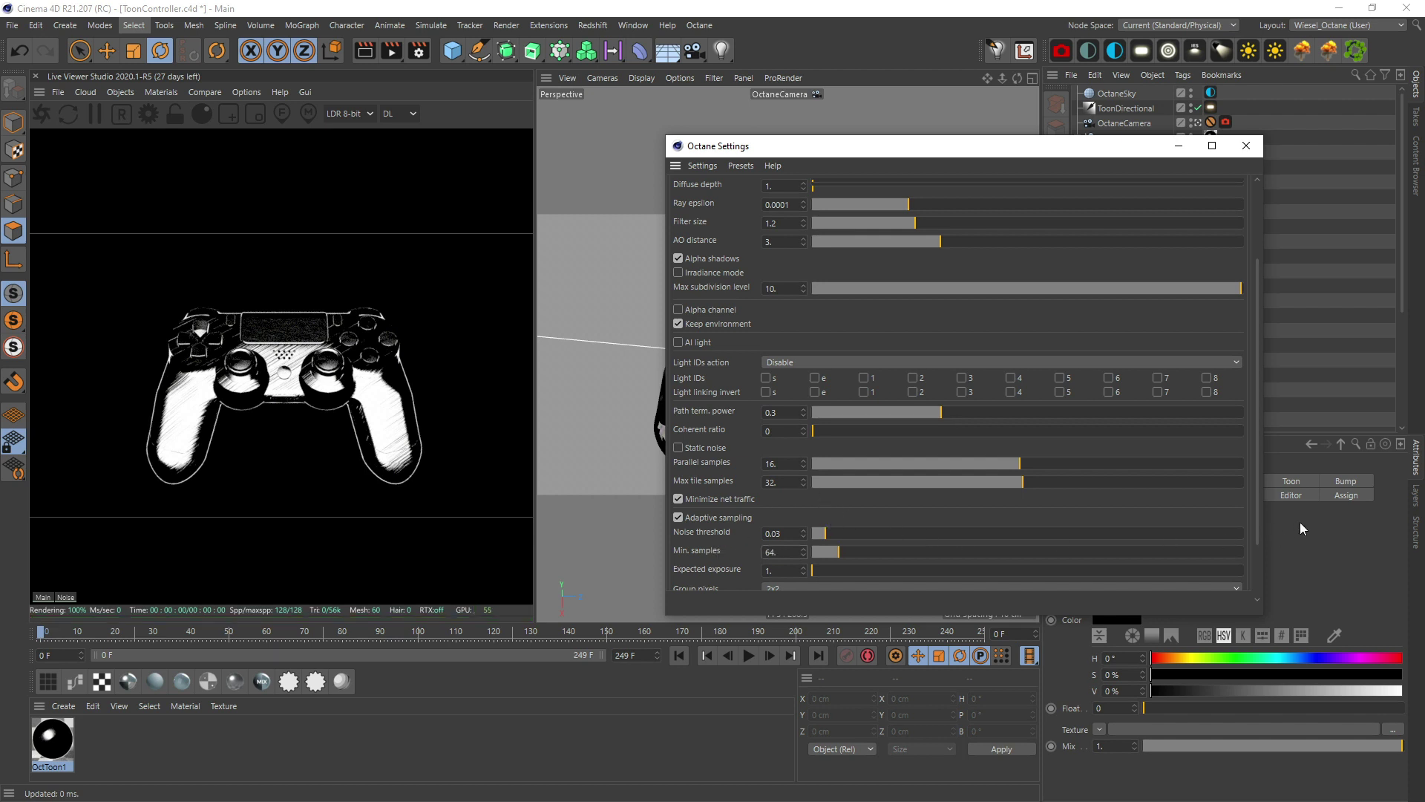
pyautogui.moveTo(1258, 490); pyautogui.dragTo(1258, 407)
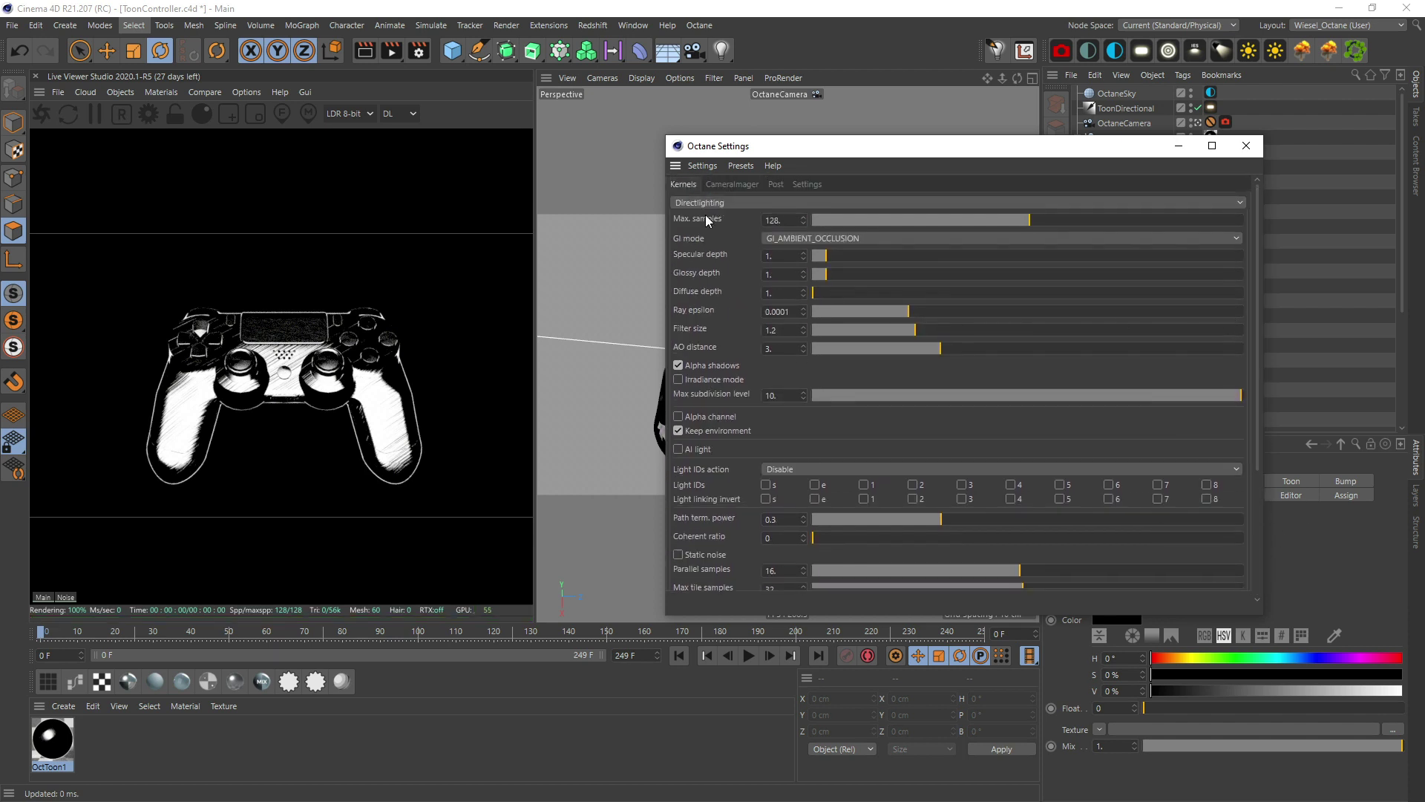
pyautogui.click(723, 185)
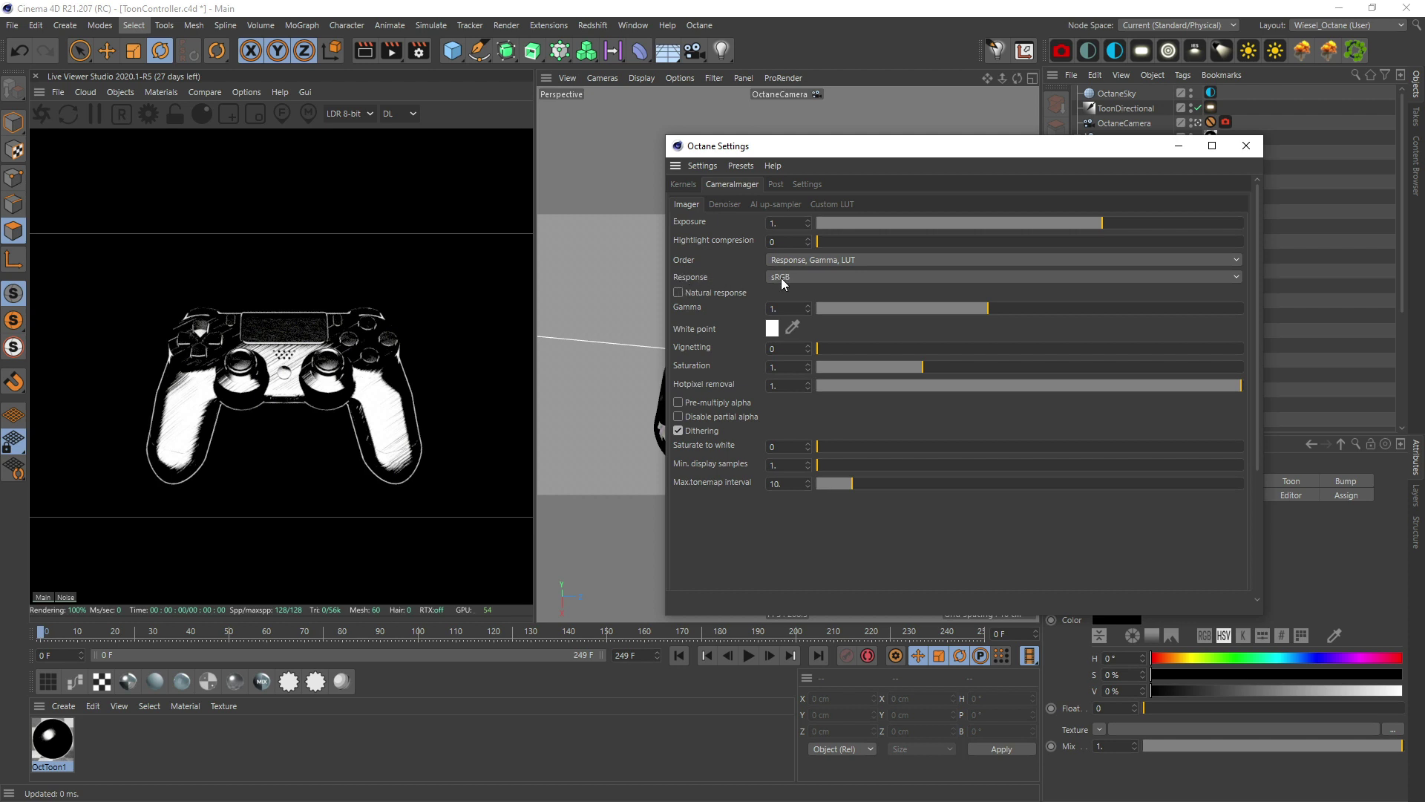
pyautogui.click(684, 185)
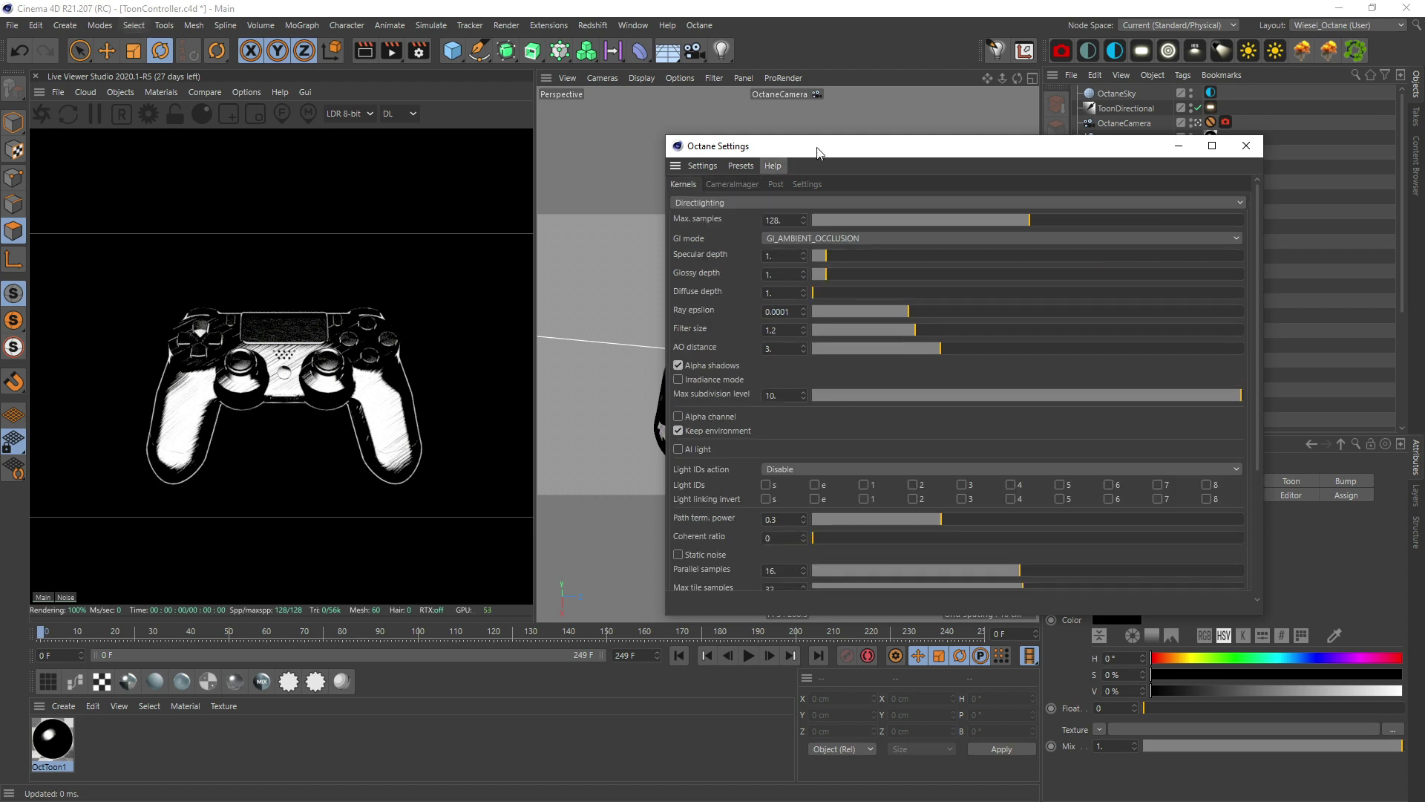
pyautogui.moveTo(820, 148); pyautogui.dragTo(666, 133)
pyautogui.click(1089, 130)
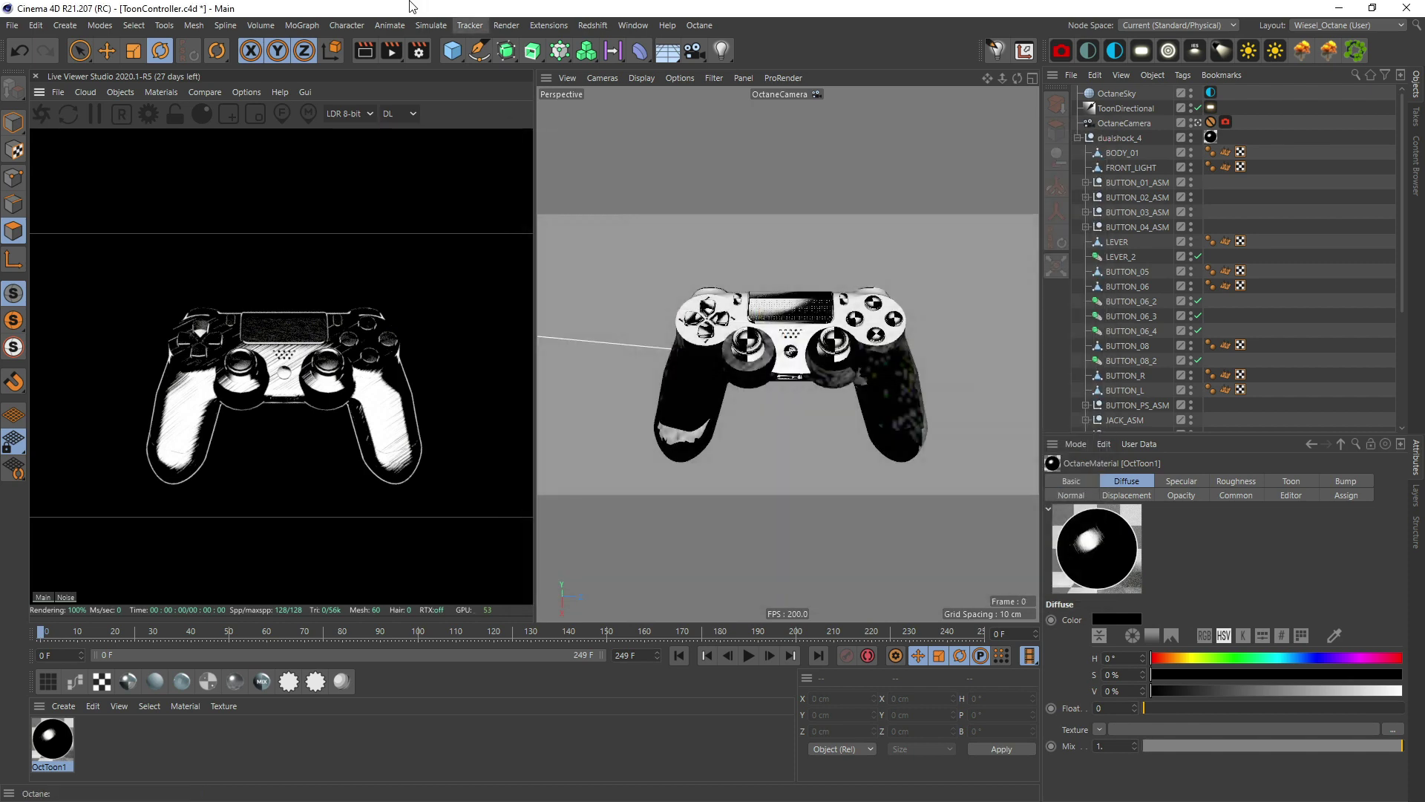
# Save rendered frames as 16-bit PNG with an alpha channel in Render Settings
pyautogui.click(419, 50)
pyautogui.moveTo(623, 46); pyautogui.dragTo(667, 69)
pyautogui.click(511, 133)
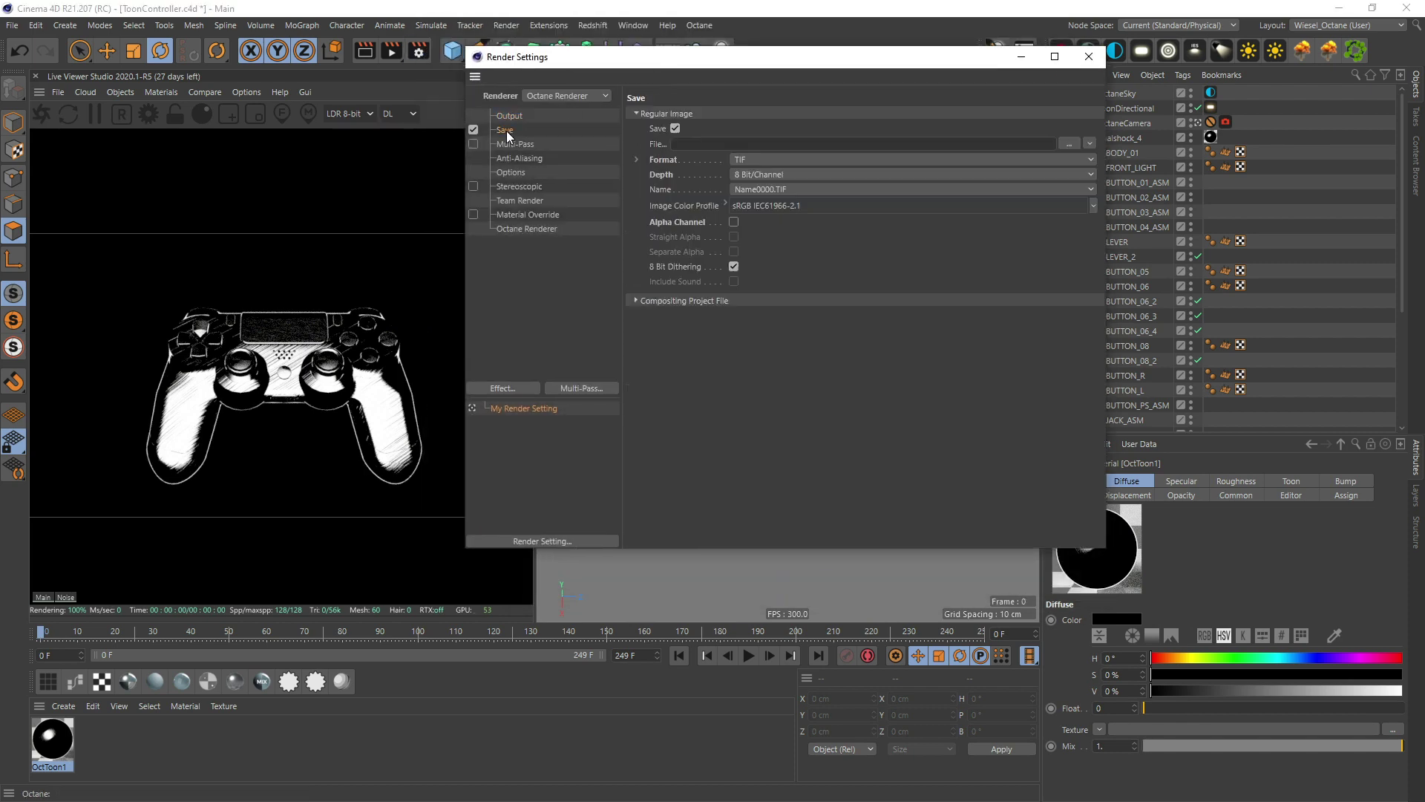
pyautogui.click(777, 159)
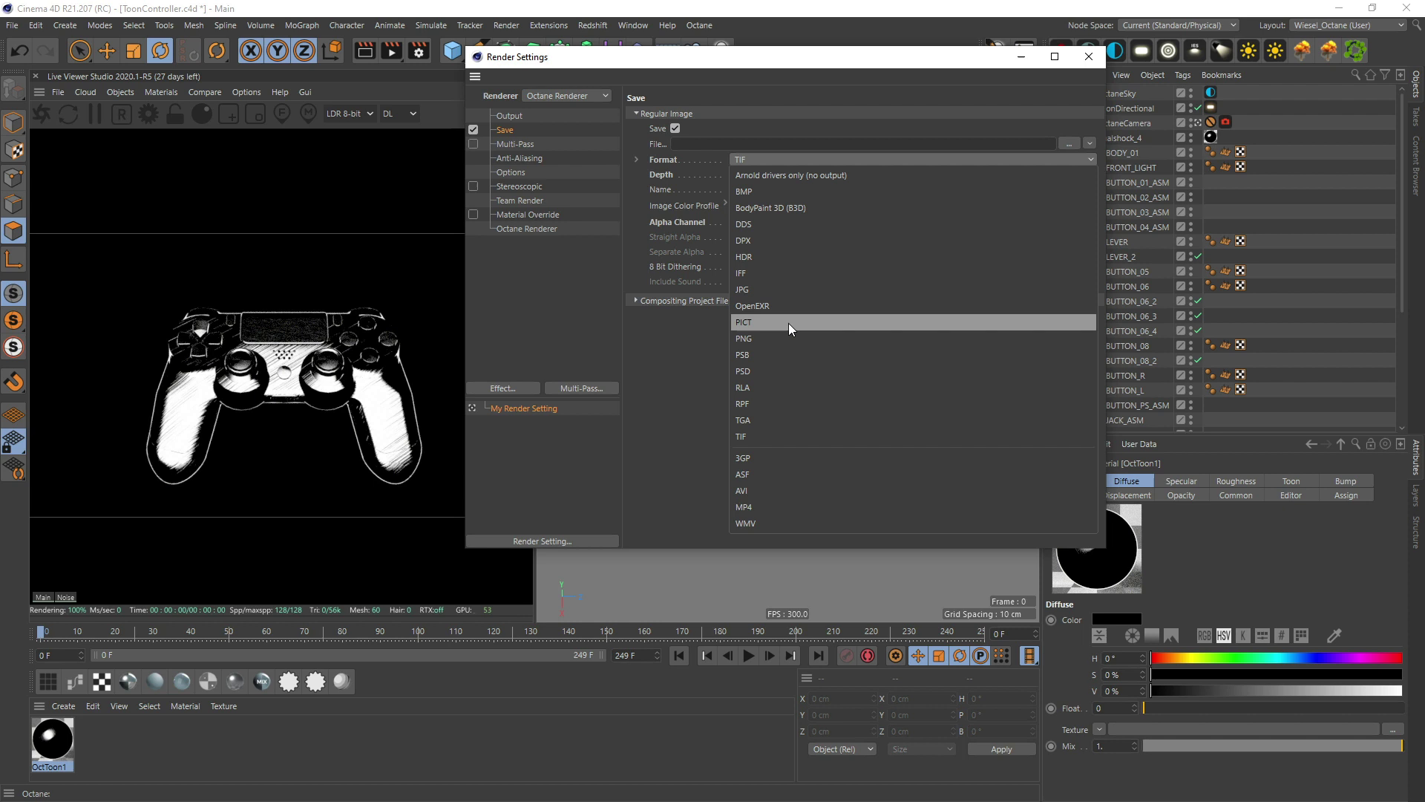
pyautogui.click(790, 322)
pyautogui.click(741, 175)
pyautogui.click(796, 203)
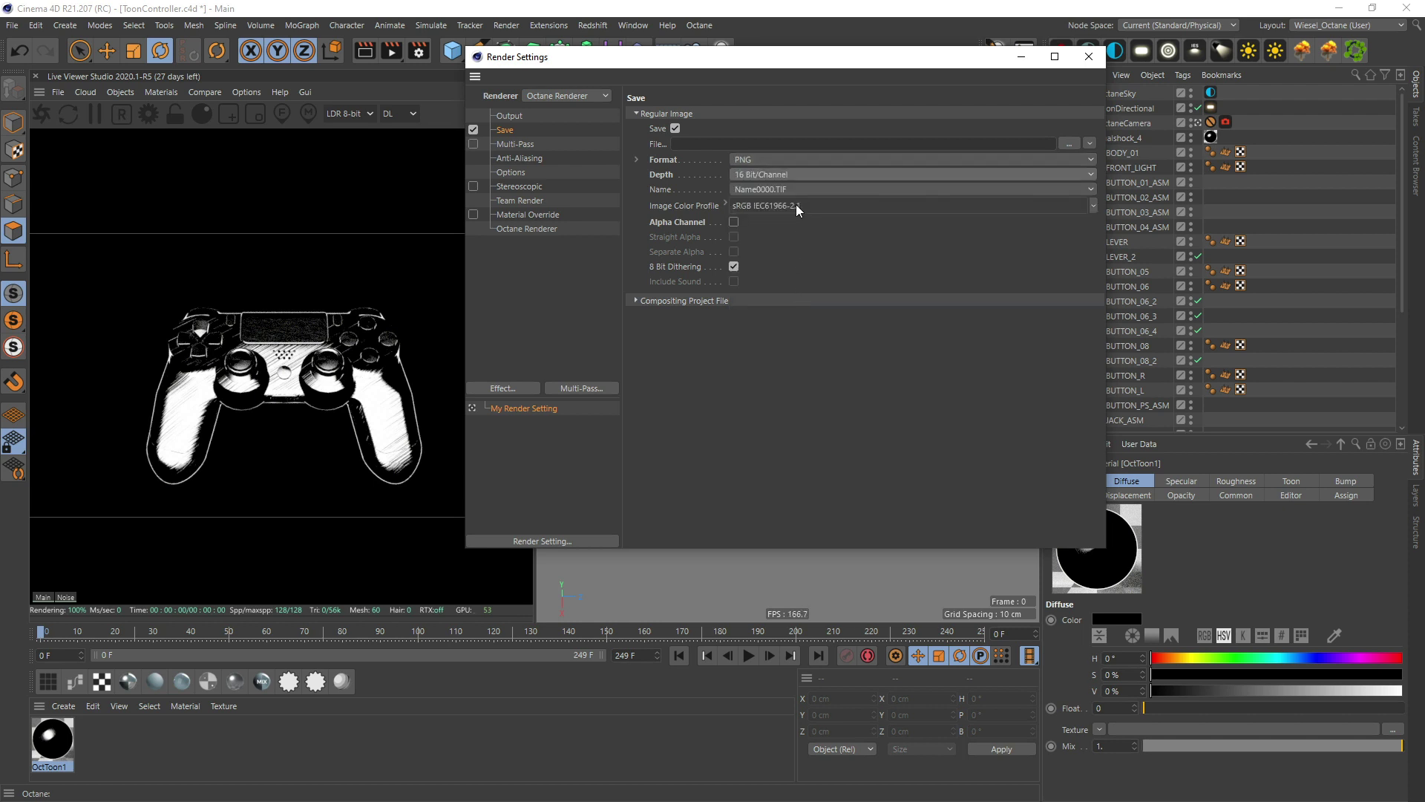
pyautogui.click(734, 222)
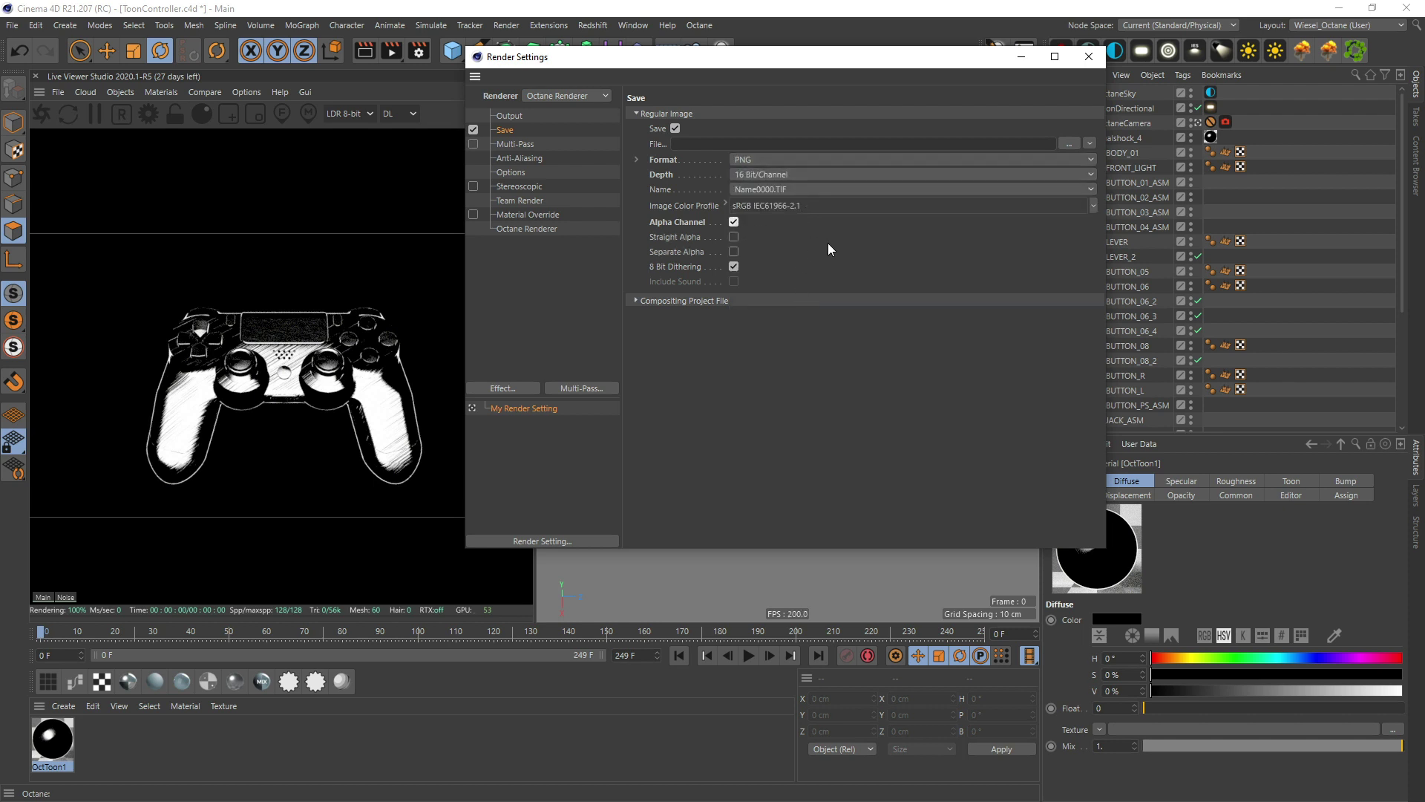
# Keep the output frame range at Preview Range and close Render Settings
pyautogui.click(512, 116)
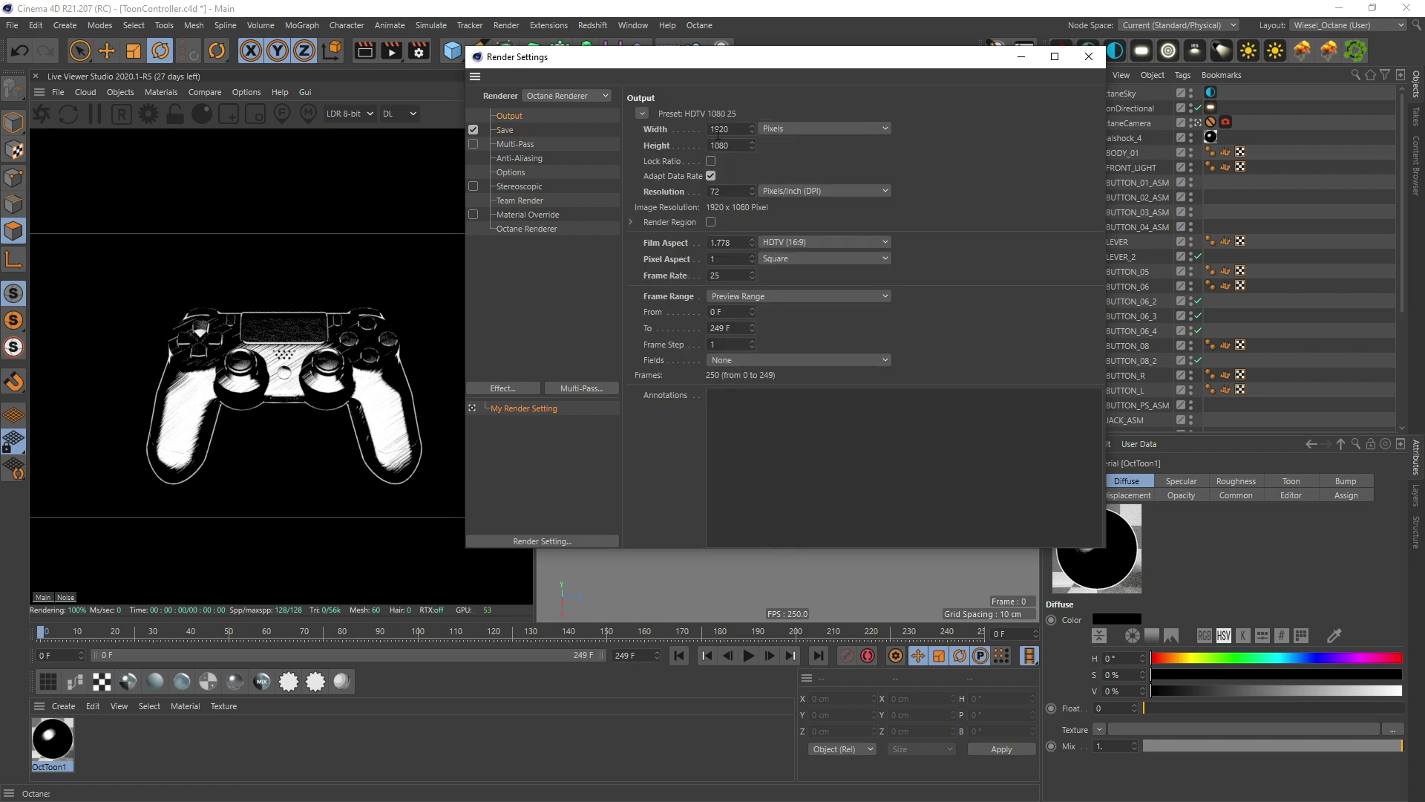
pyautogui.click(765, 299)
pyautogui.click(701, 332)
pyautogui.click(1088, 57)
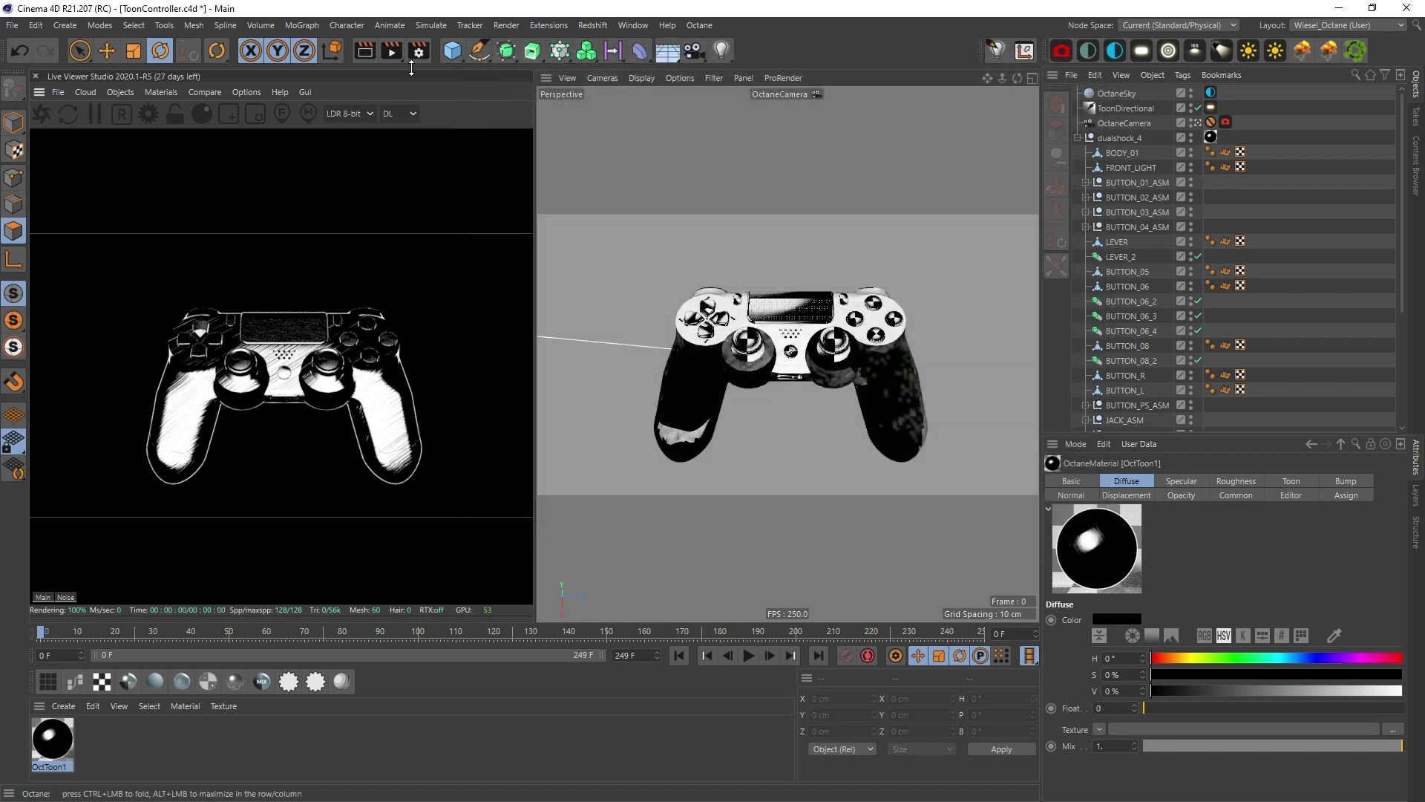
# Turn on Alpha channel in the Octane kernel settings and close the window
pyautogui.click(148, 115)
pyautogui.moveTo(226, 17); pyautogui.dragTo(765, 155)
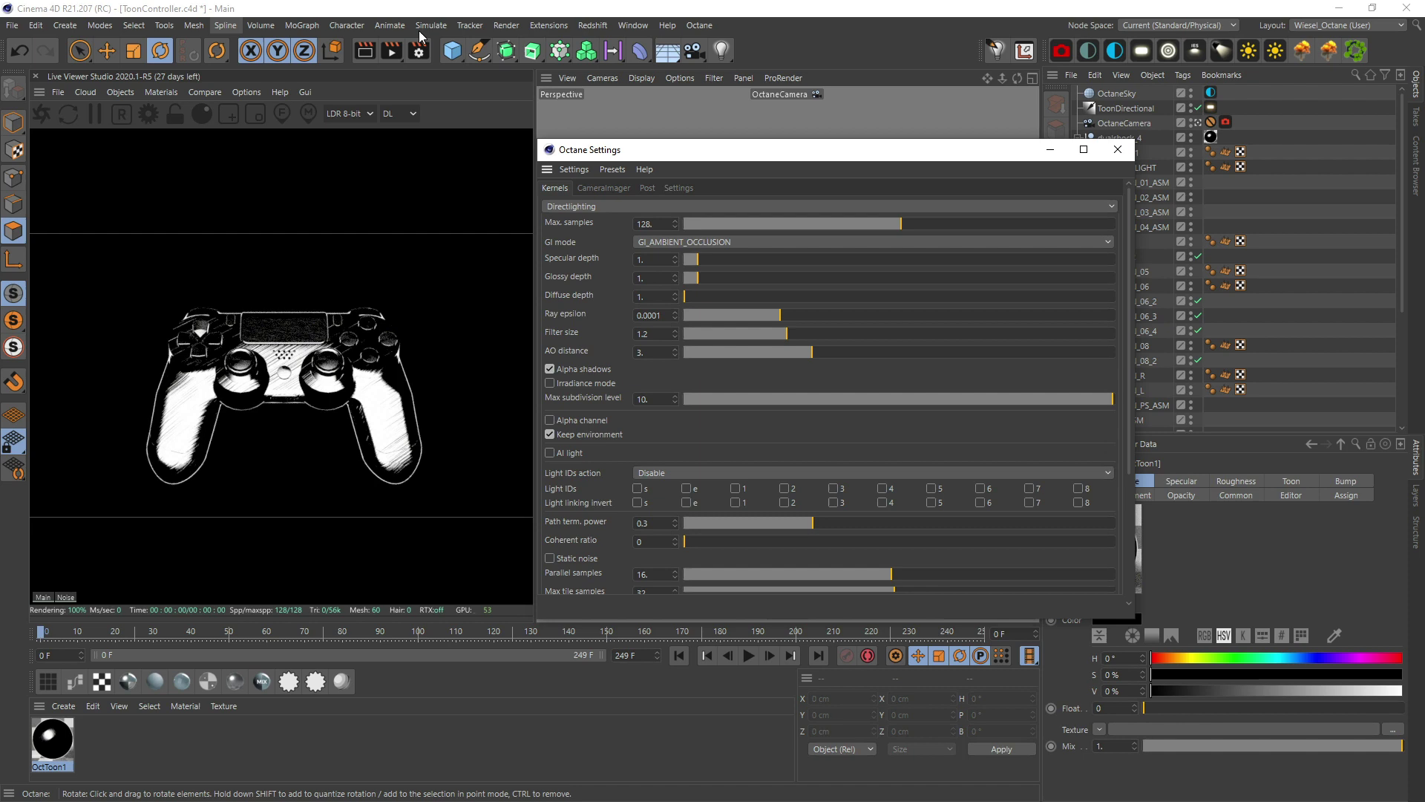
pyautogui.click(419, 51)
pyautogui.moveTo(696, 36); pyautogui.dragTo(331, 110)
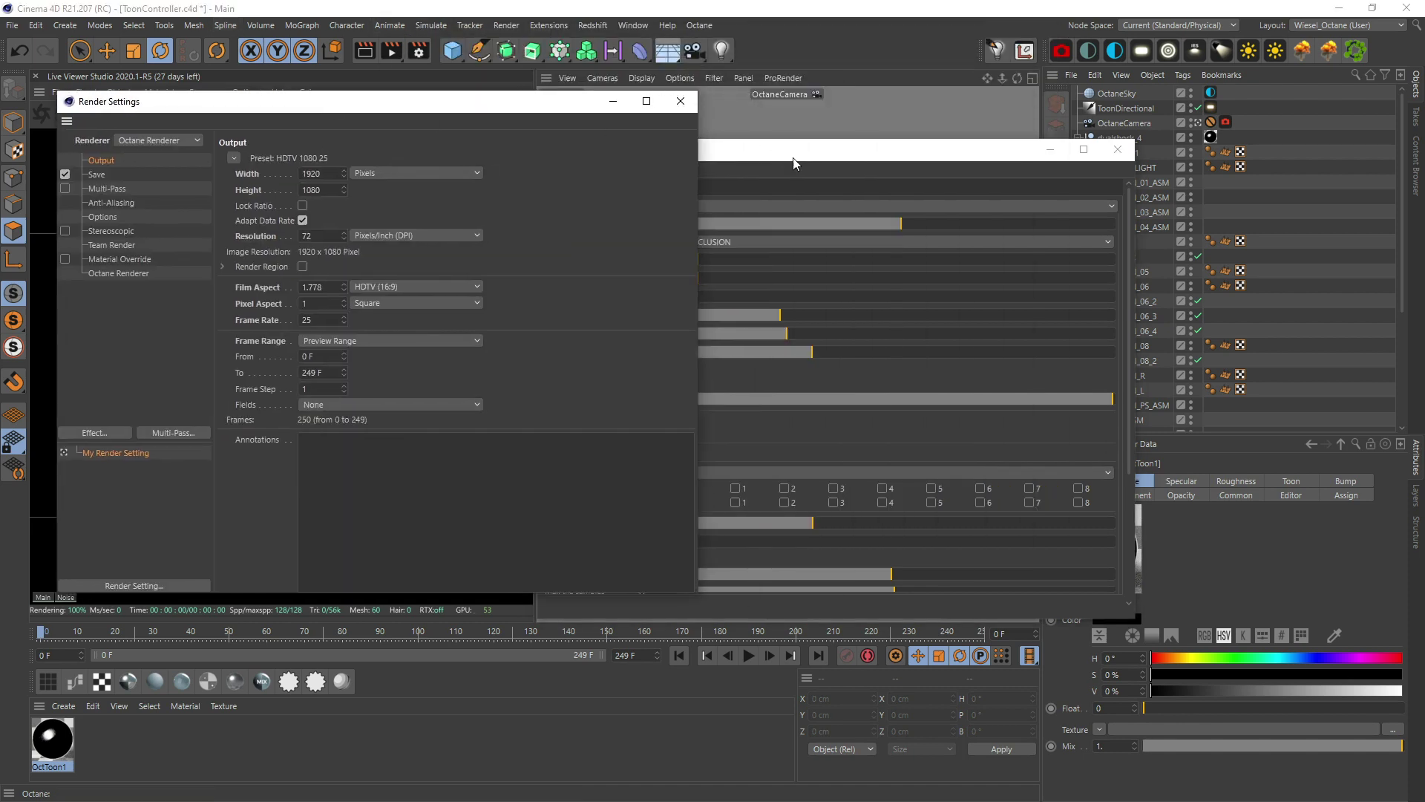
pyautogui.moveTo(779, 157); pyautogui.dragTo(953, 112)
pyautogui.click(97, 176)
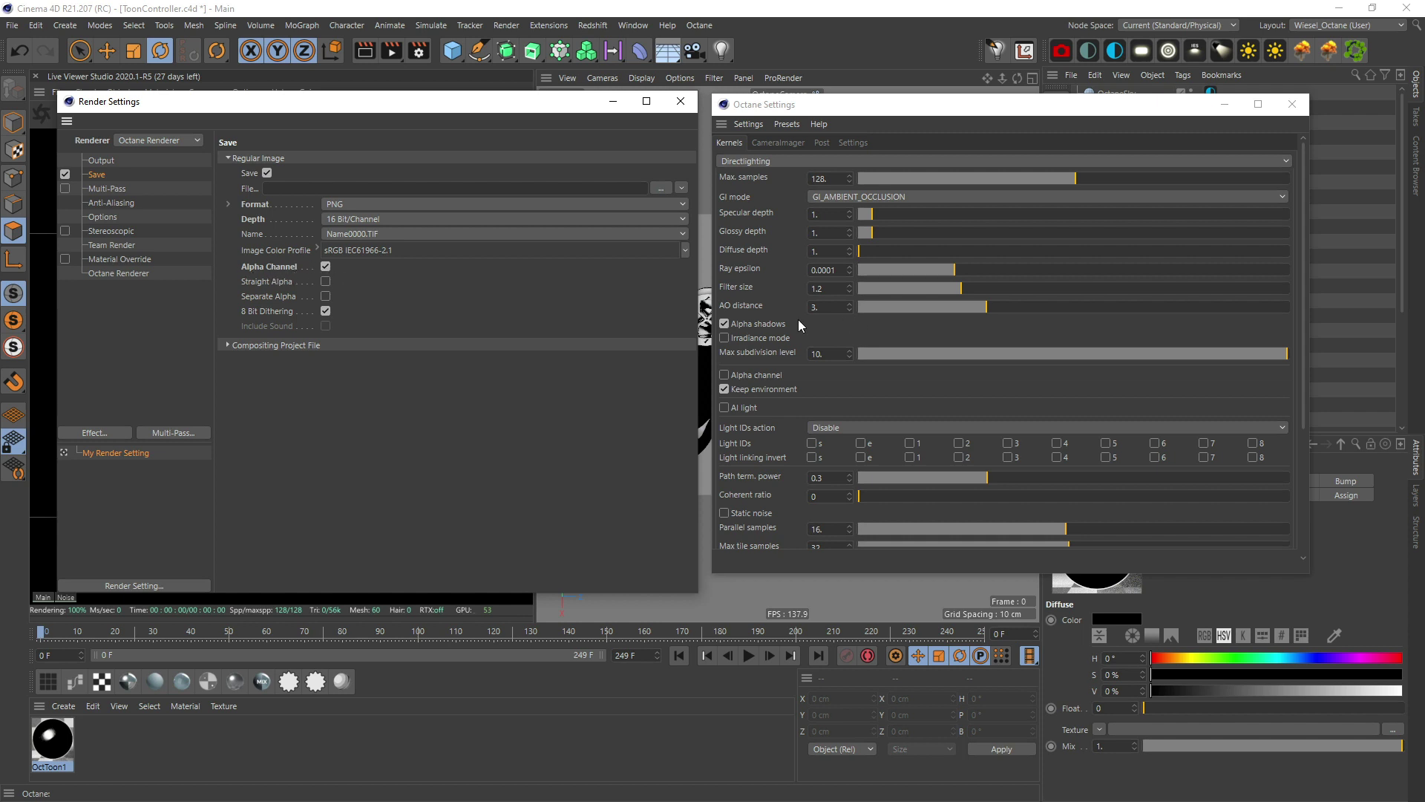
pyautogui.click(724, 376)
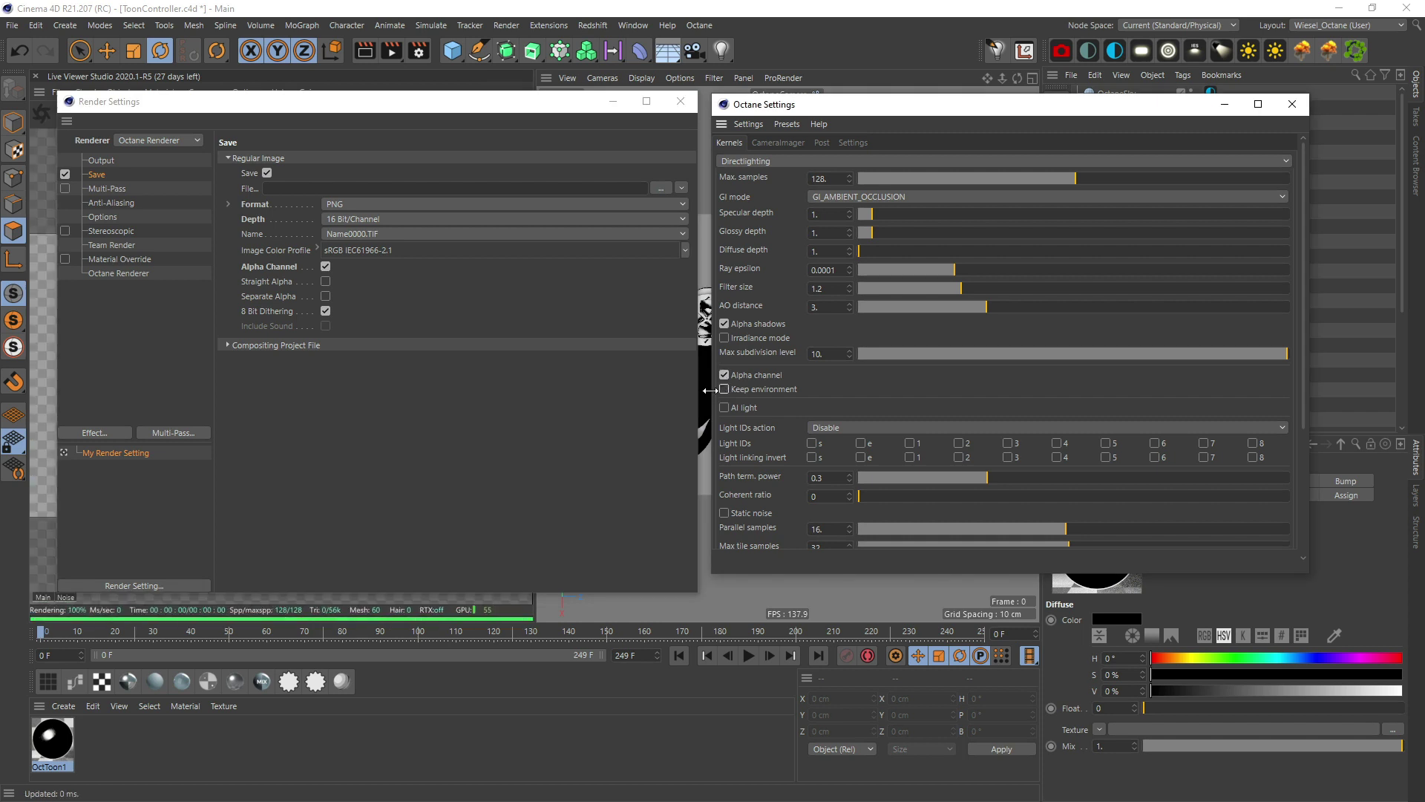
pyautogui.moveTo(1017, 107); pyautogui.dragTo(898, 112)
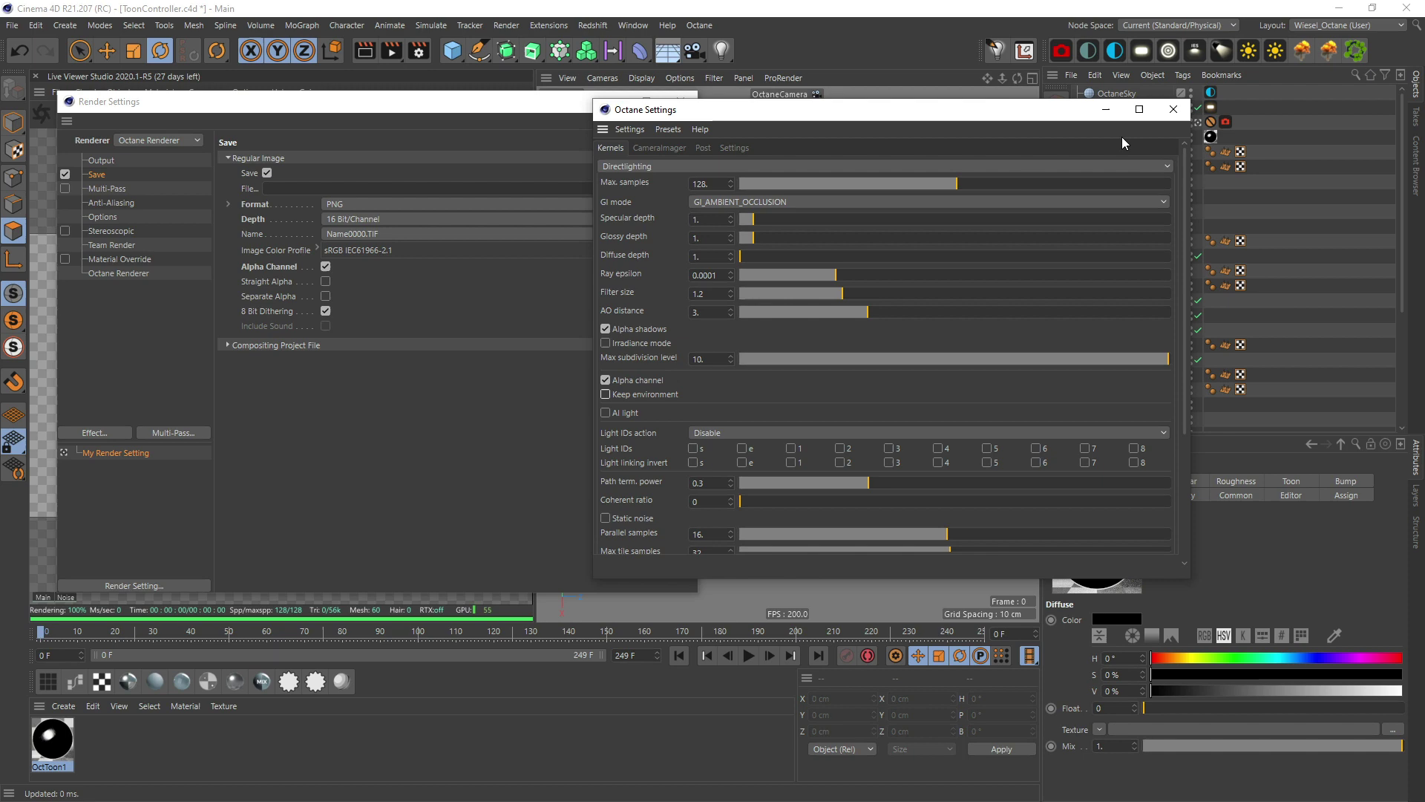
pyautogui.click(1178, 112)
pyautogui.moveTo(564, 103); pyautogui.dragTo(698, 117)
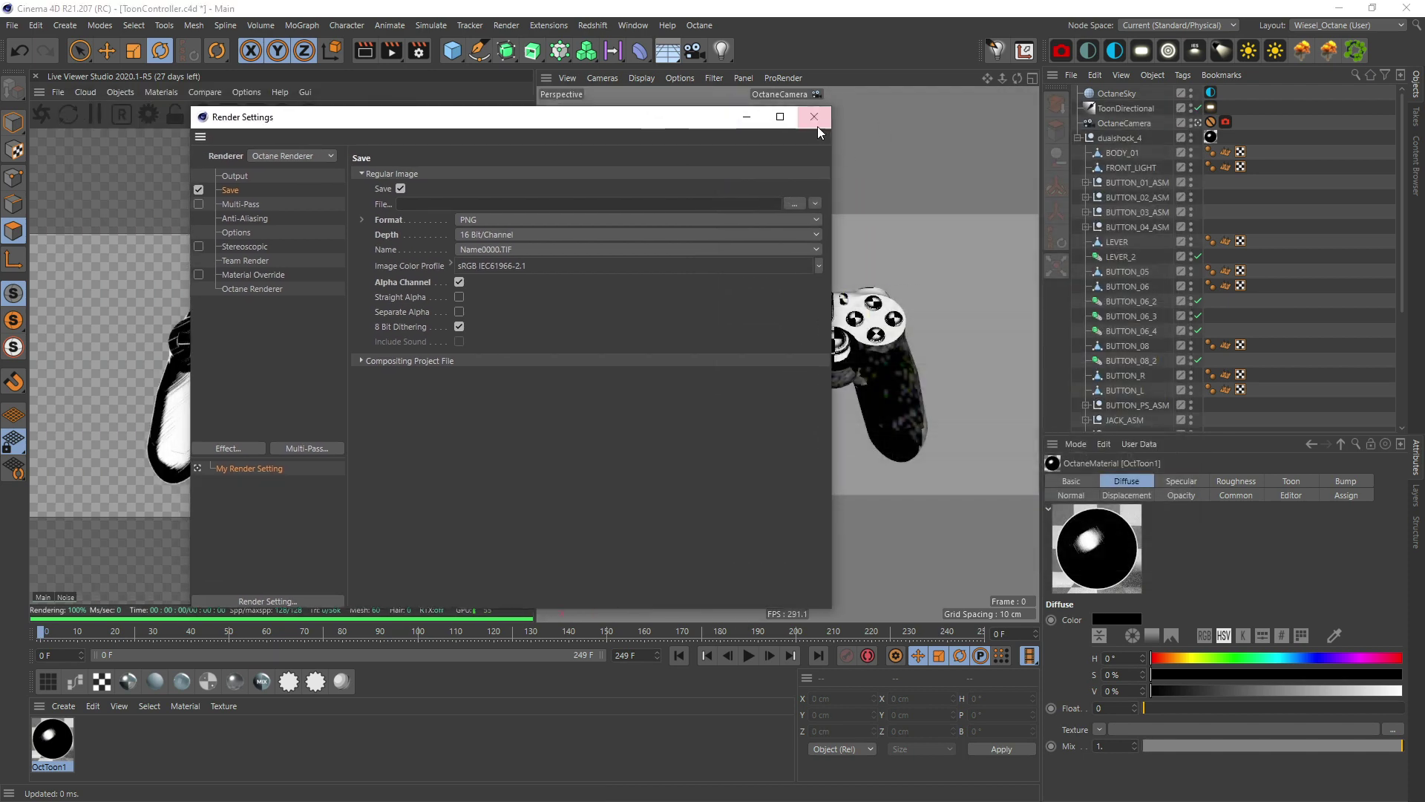
# Open the ToonController comp in After Effects, play and scrub it, then select the PNG footage
pyautogui.click(815, 119)
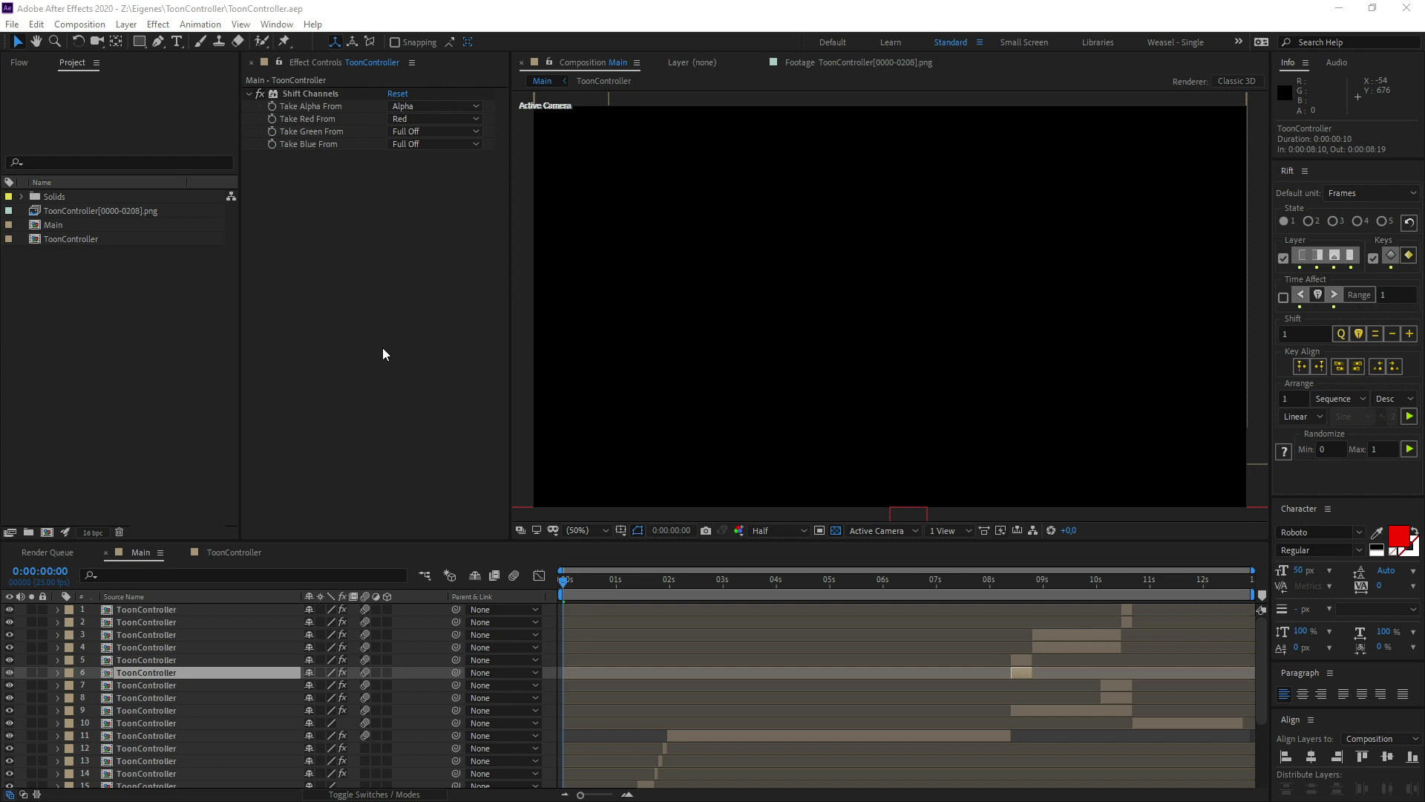
pyautogui.click(104, 273)
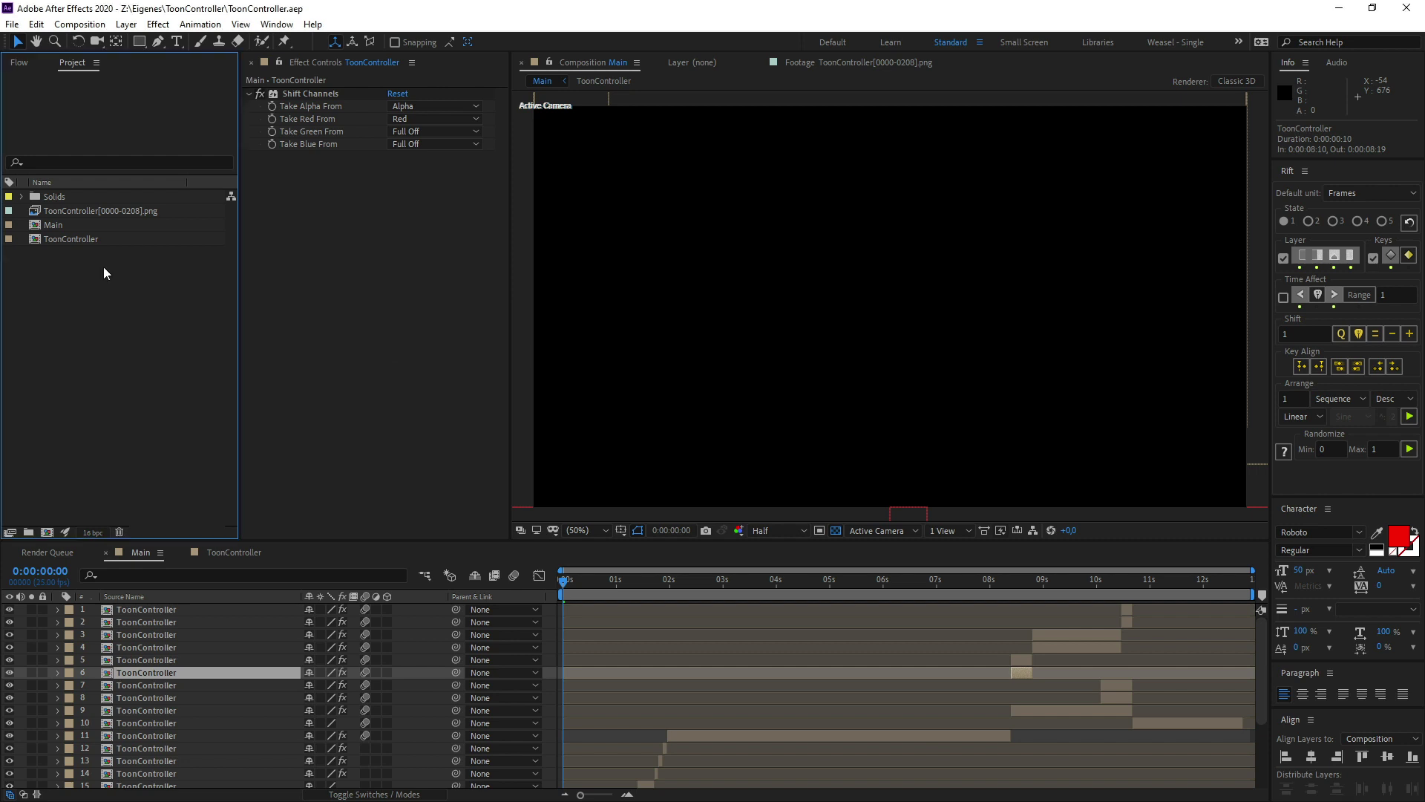
pyautogui.doubleClick(34, 240)
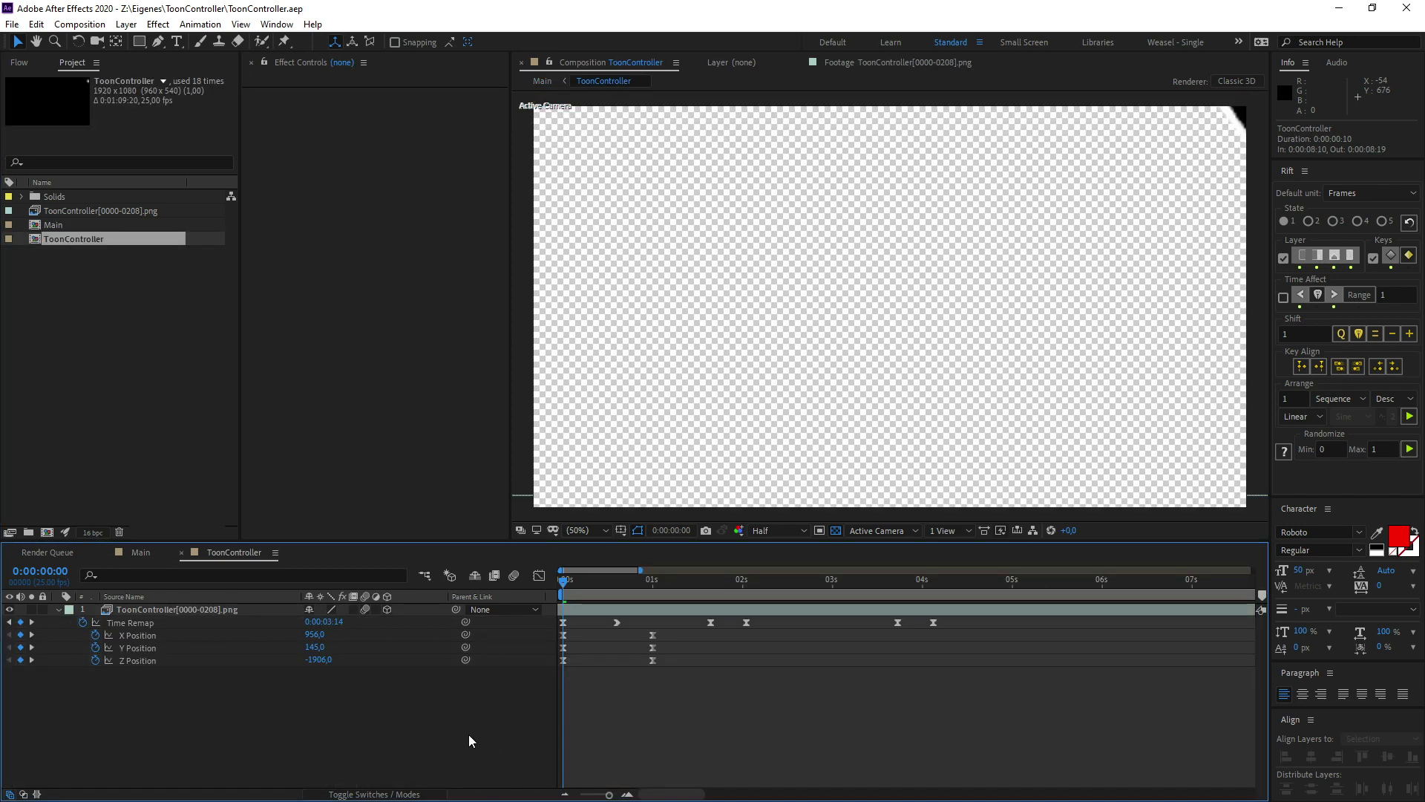
pyautogui.press('space')
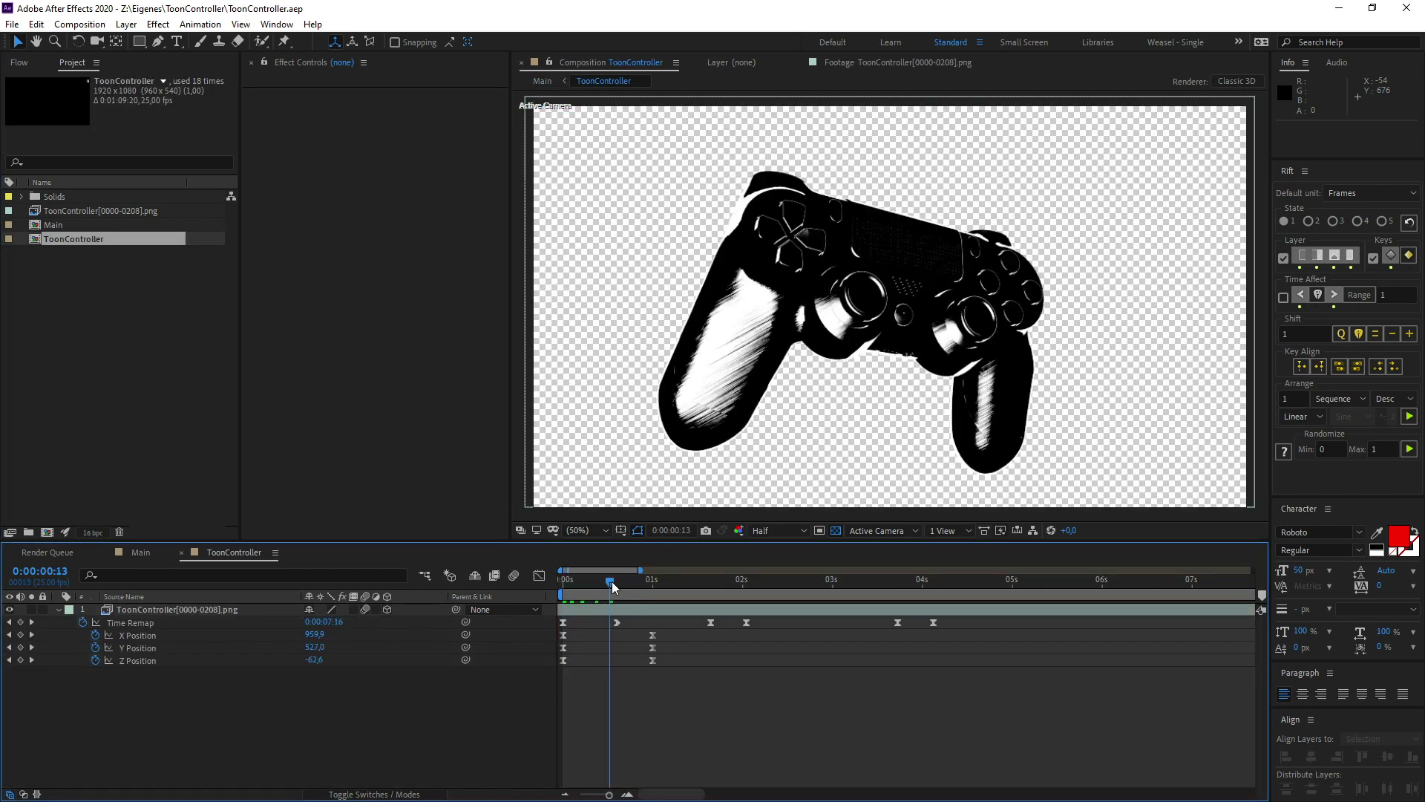
pyautogui.moveTo(613, 586); pyautogui.dragTo(865, 583)
pyautogui.click(100, 469)
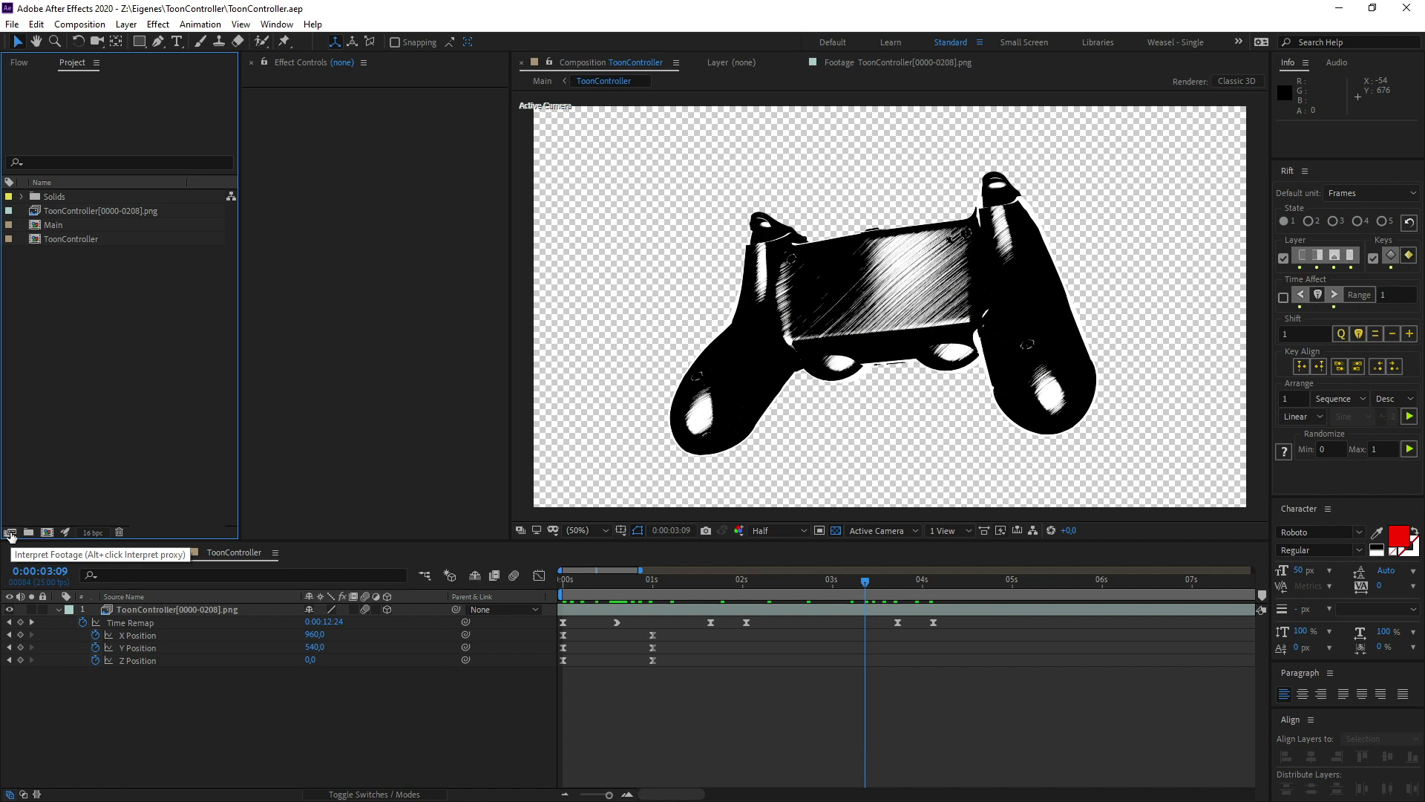
pyautogui.click(79, 214)
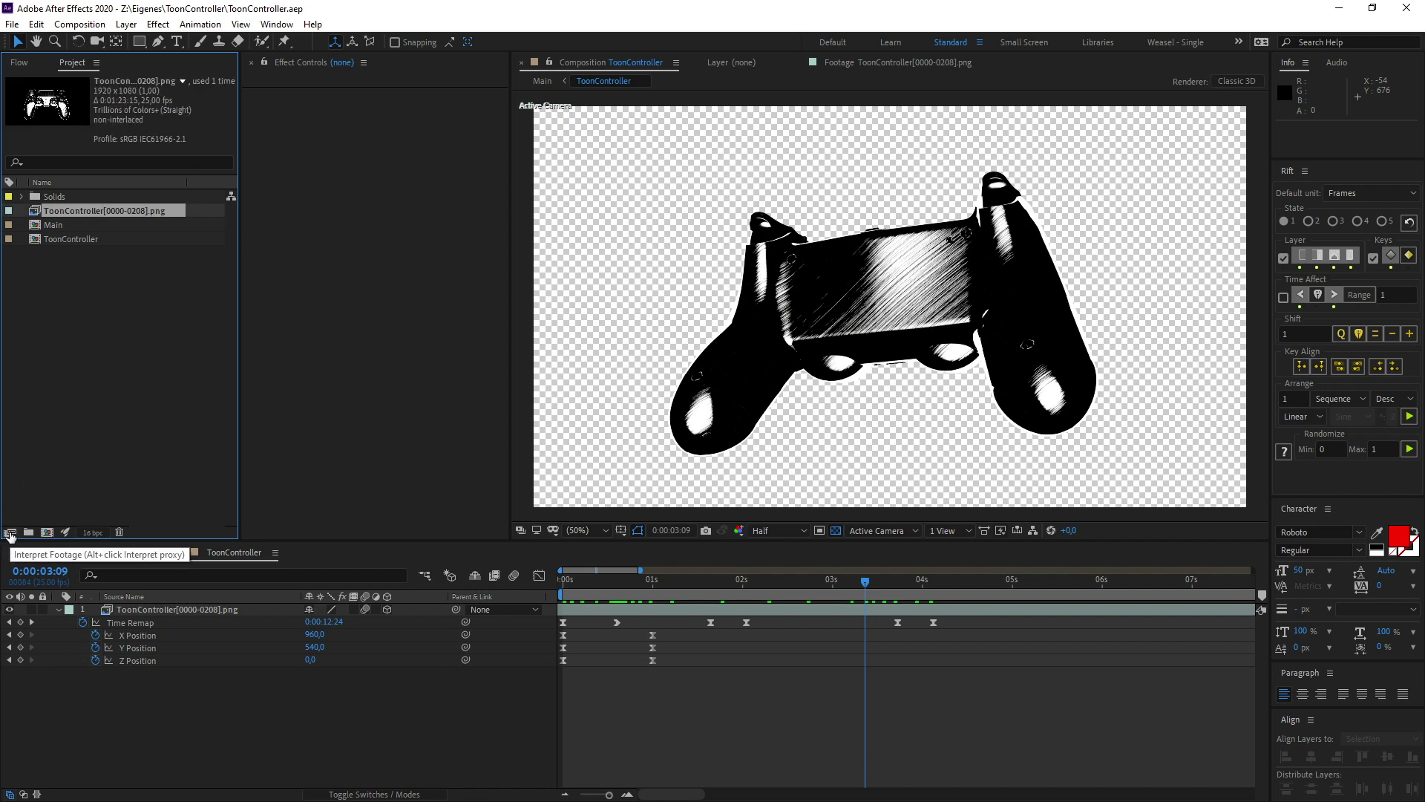
# Interpret ToonController[0000-0208].png at 25 fps with a loop count of 10
pyautogui.click(10, 533)
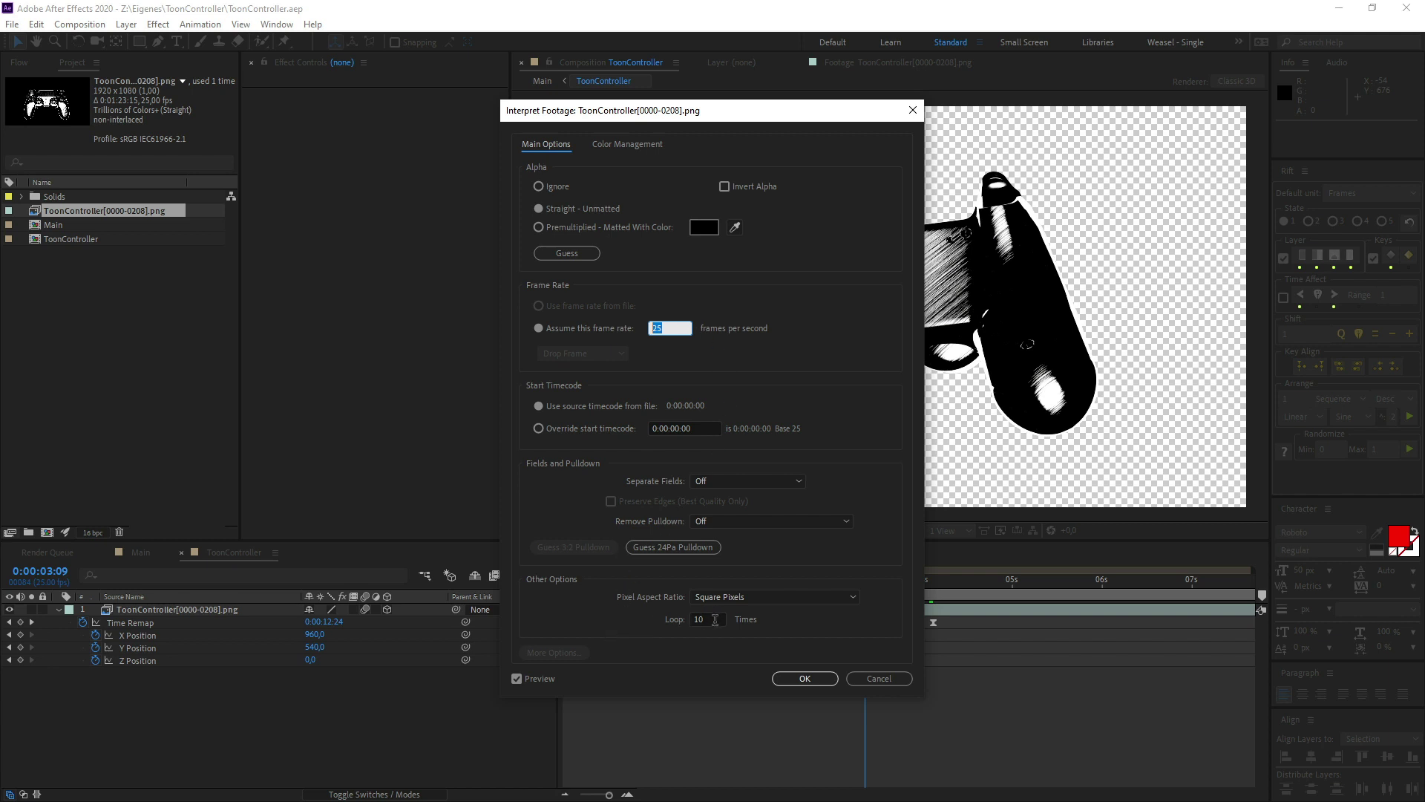
pyautogui.doubleClick(713, 619)
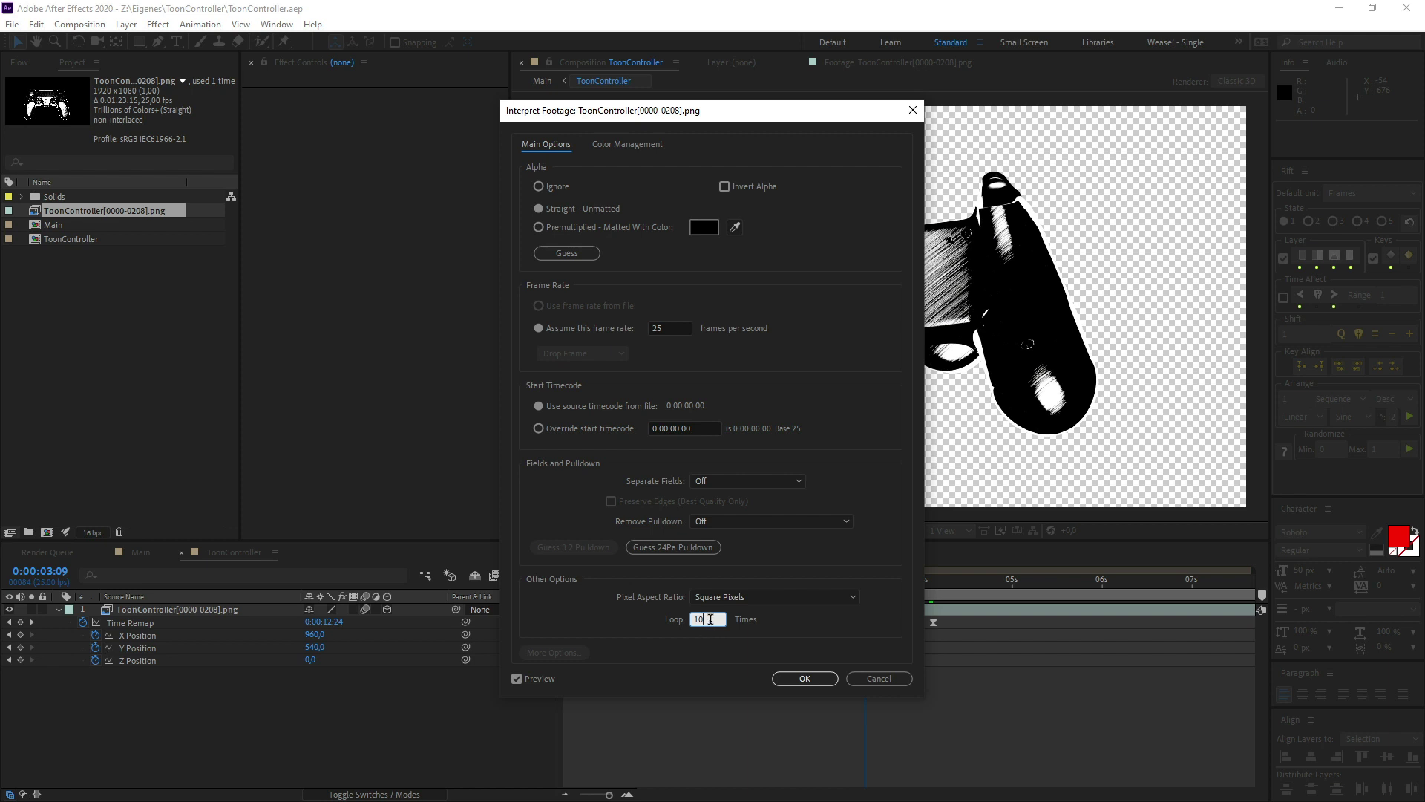
pyautogui.click(714, 616)
pyautogui.doubleClick(715, 619)
pyautogui.click(802, 678)
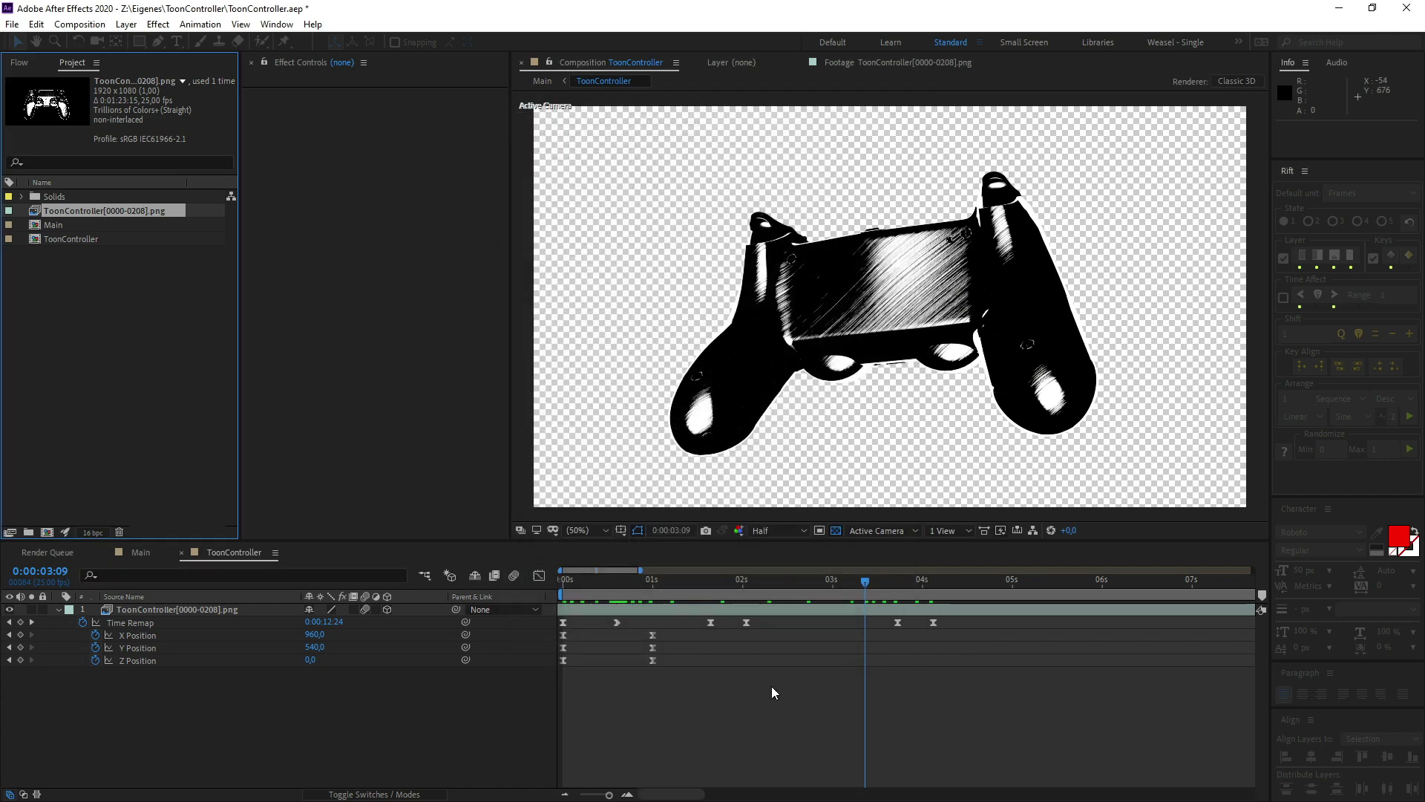
pyautogui.keyDown('alt'); pyautogui.scroll(-5, 715, 703); pyautogui.keyUp('alt')
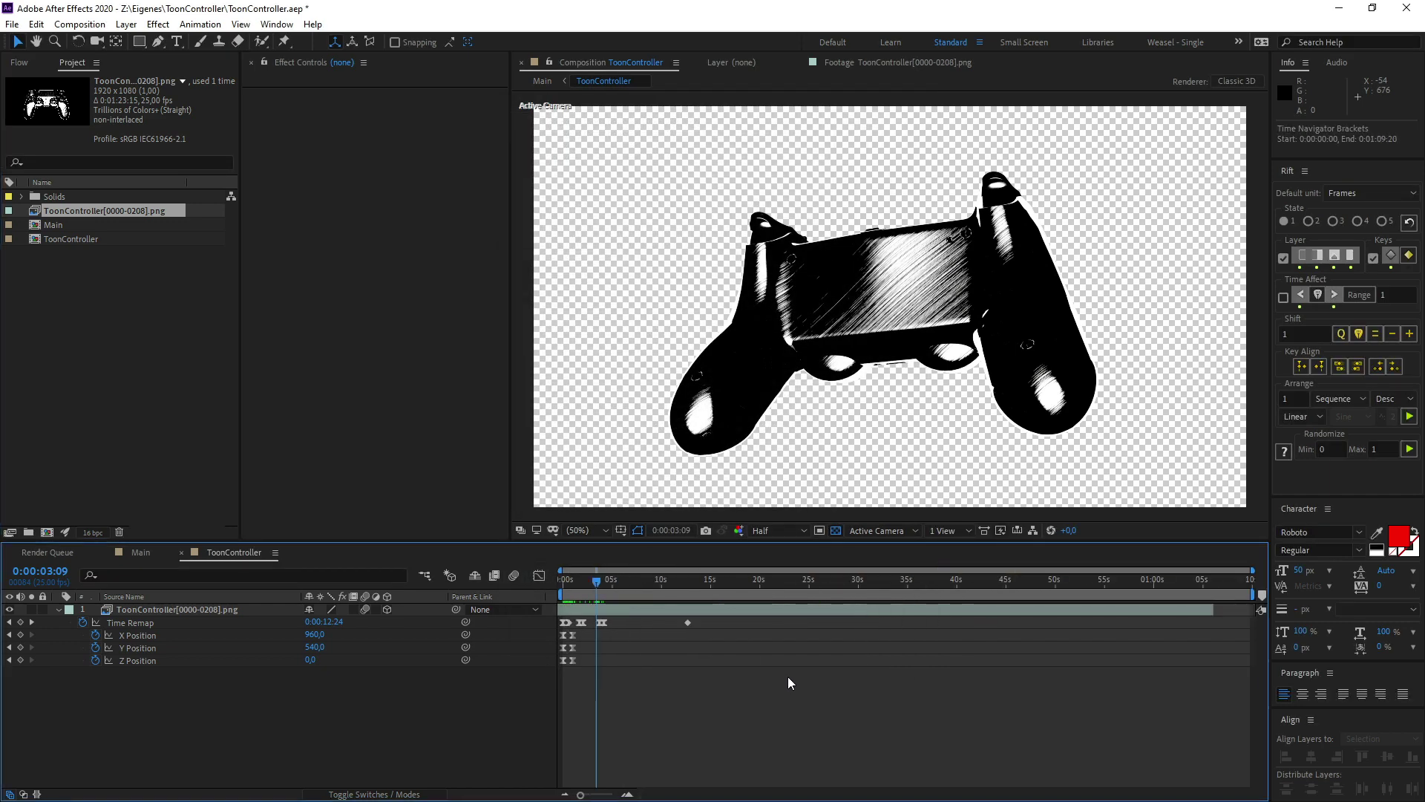
pyautogui.click(1104, 613)
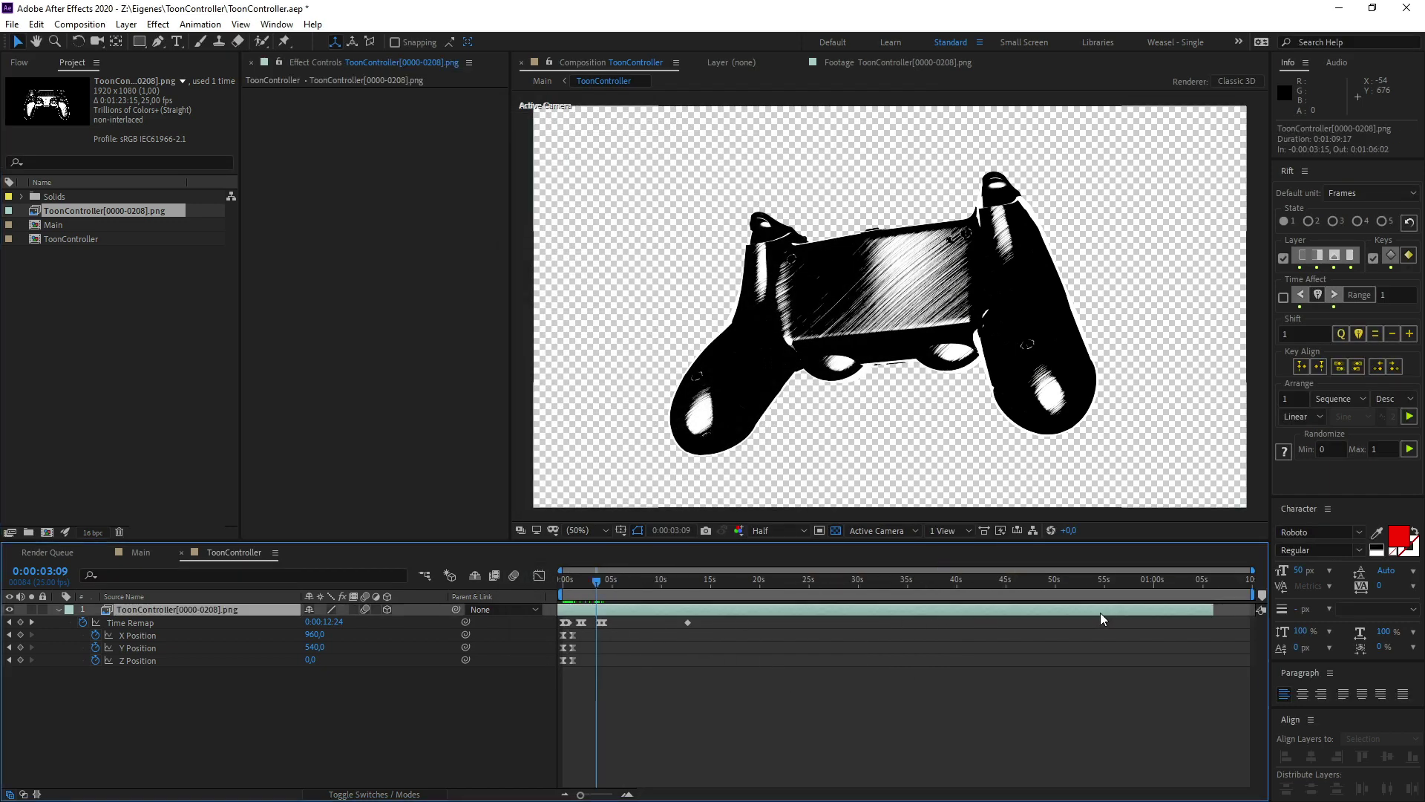
pyautogui.keyDown('alt'); pyautogui.scroll(5, 598, 694); pyautogui.keyUp('alt')
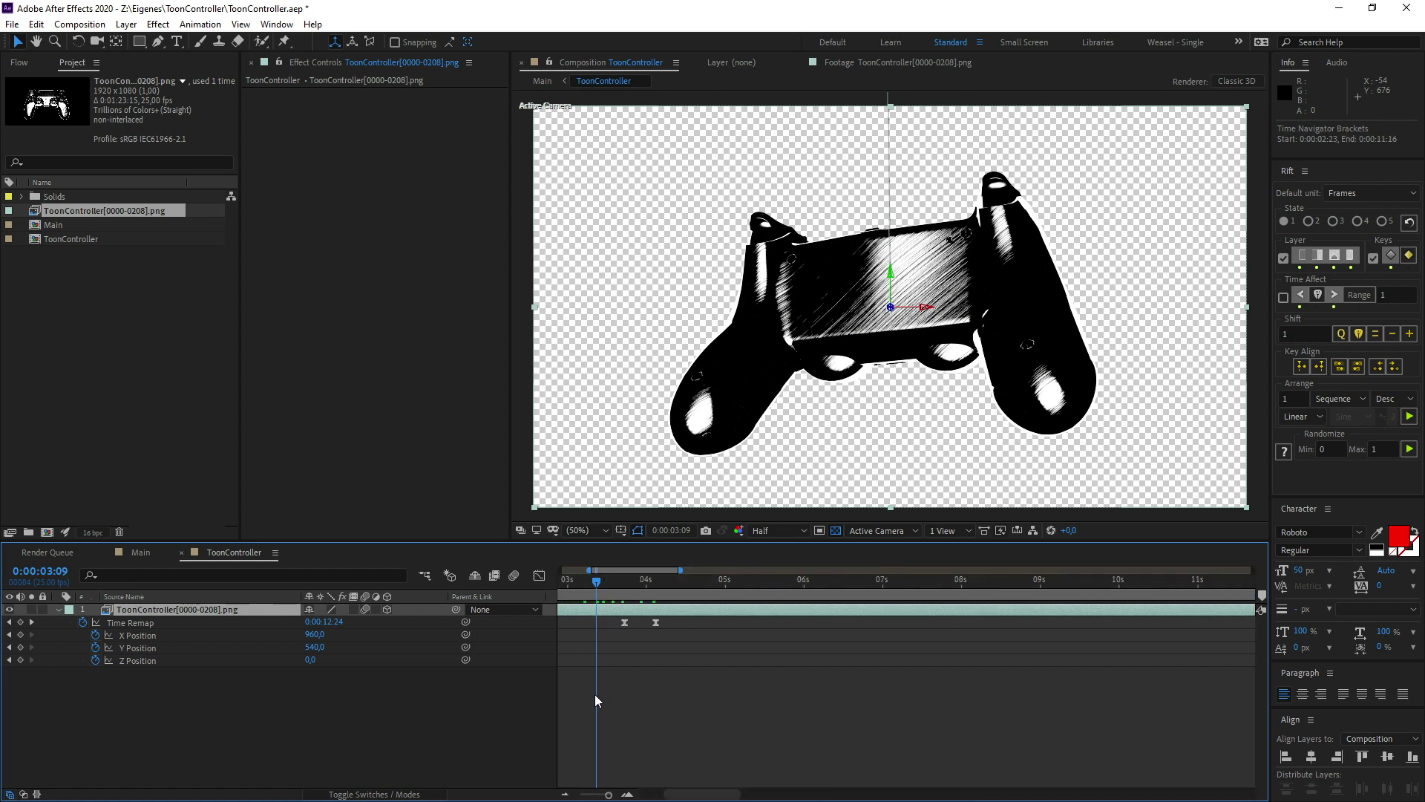
pyautogui.click(607, 580)
pyautogui.moveTo(583, 589); pyautogui.dragTo(627, 590)
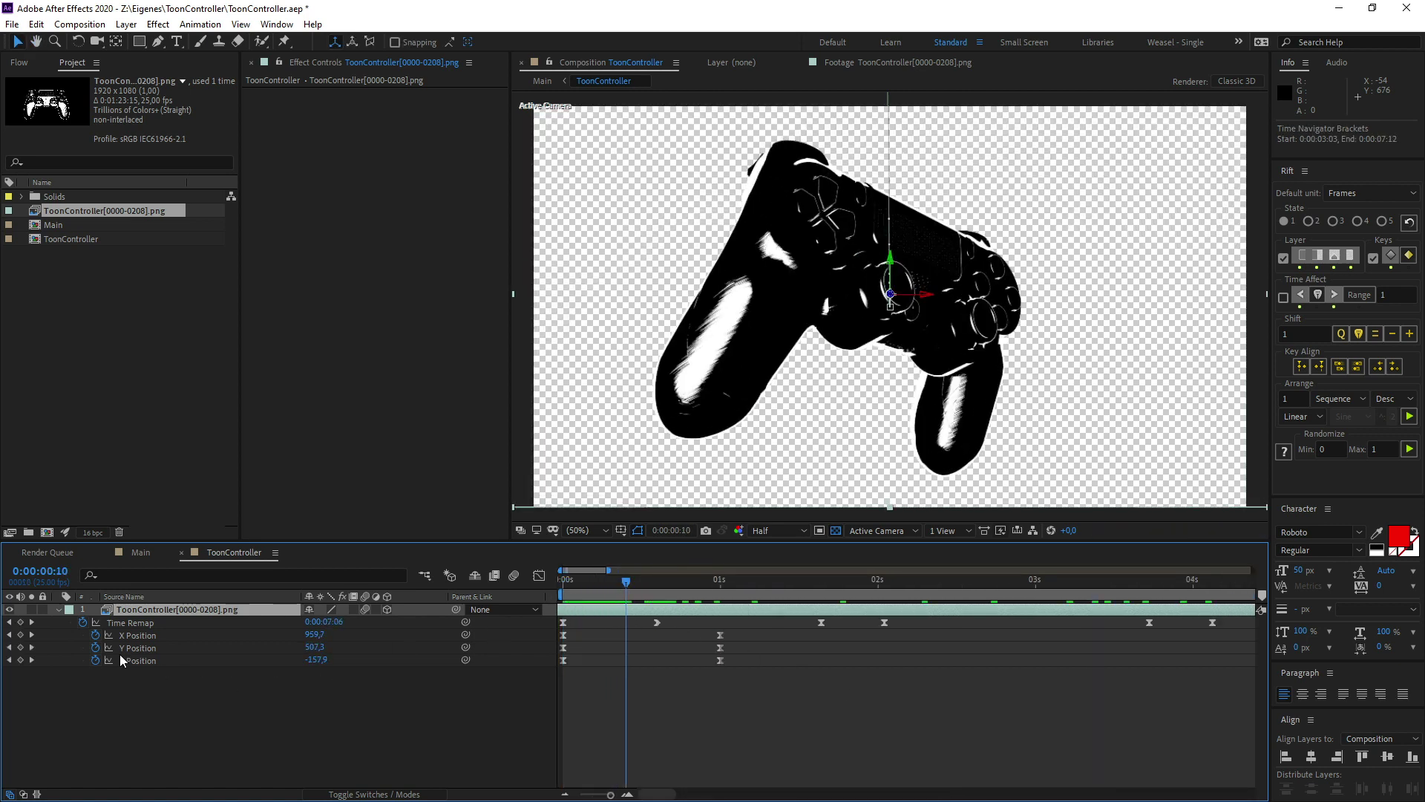
pyautogui.click(137, 659)
pyautogui.keyDown('shift'); pyautogui.click(139, 635); pyautogui.keyUp('shift')
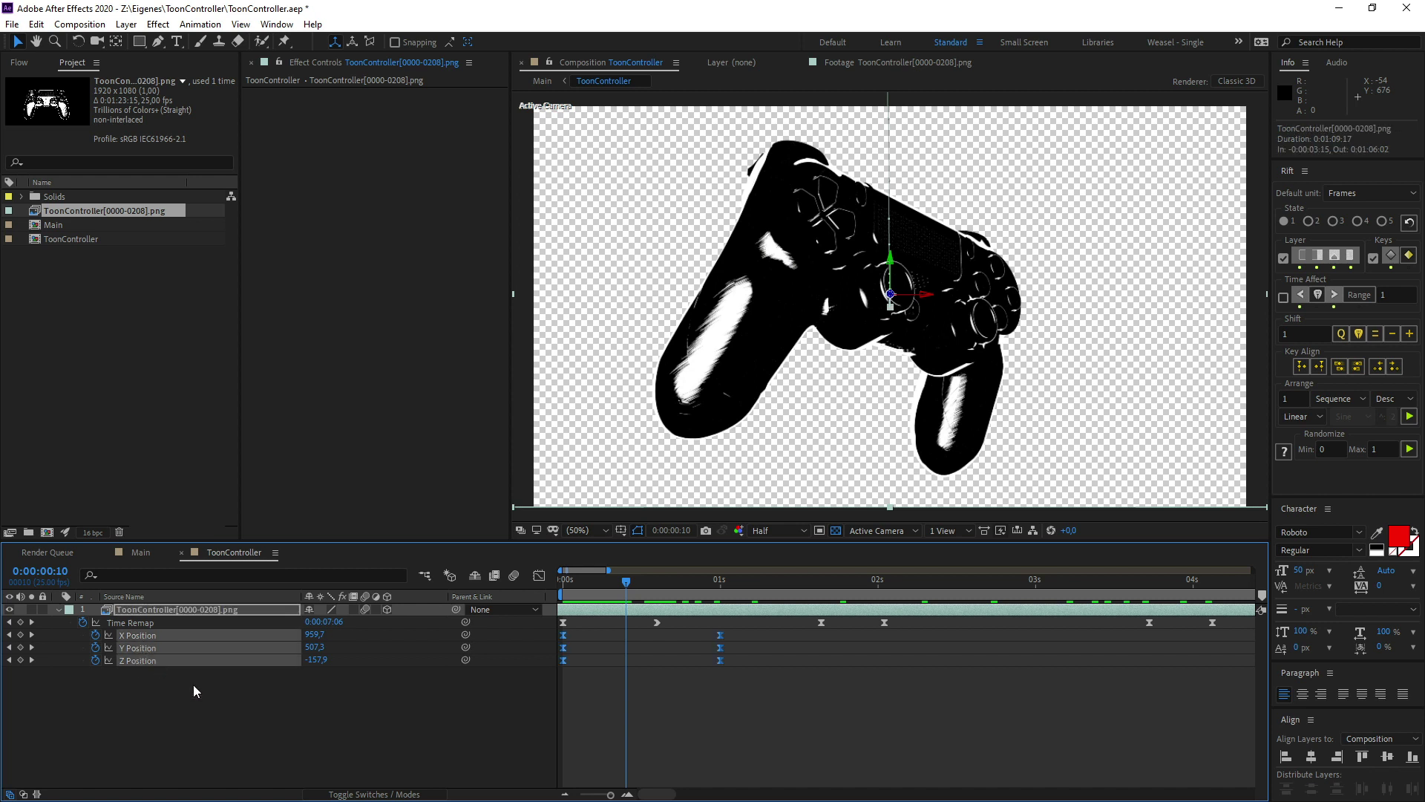
pyautogui.press('space')
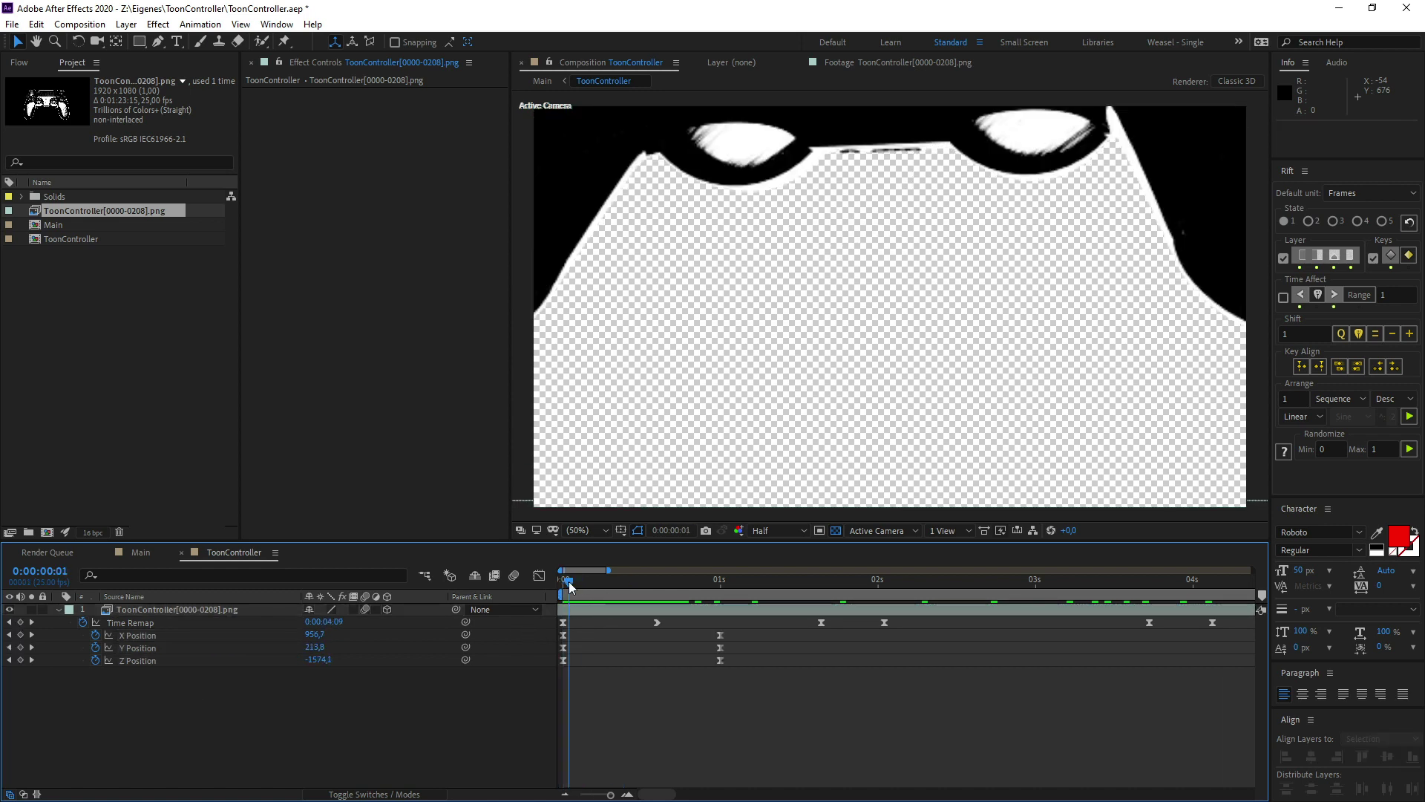
pyautogui.moveTo(569, 581); pyautogui.dragTo(991, 591)
pyautogui.moveTo(907, 700); pyautogui.dragTo(735, 688)
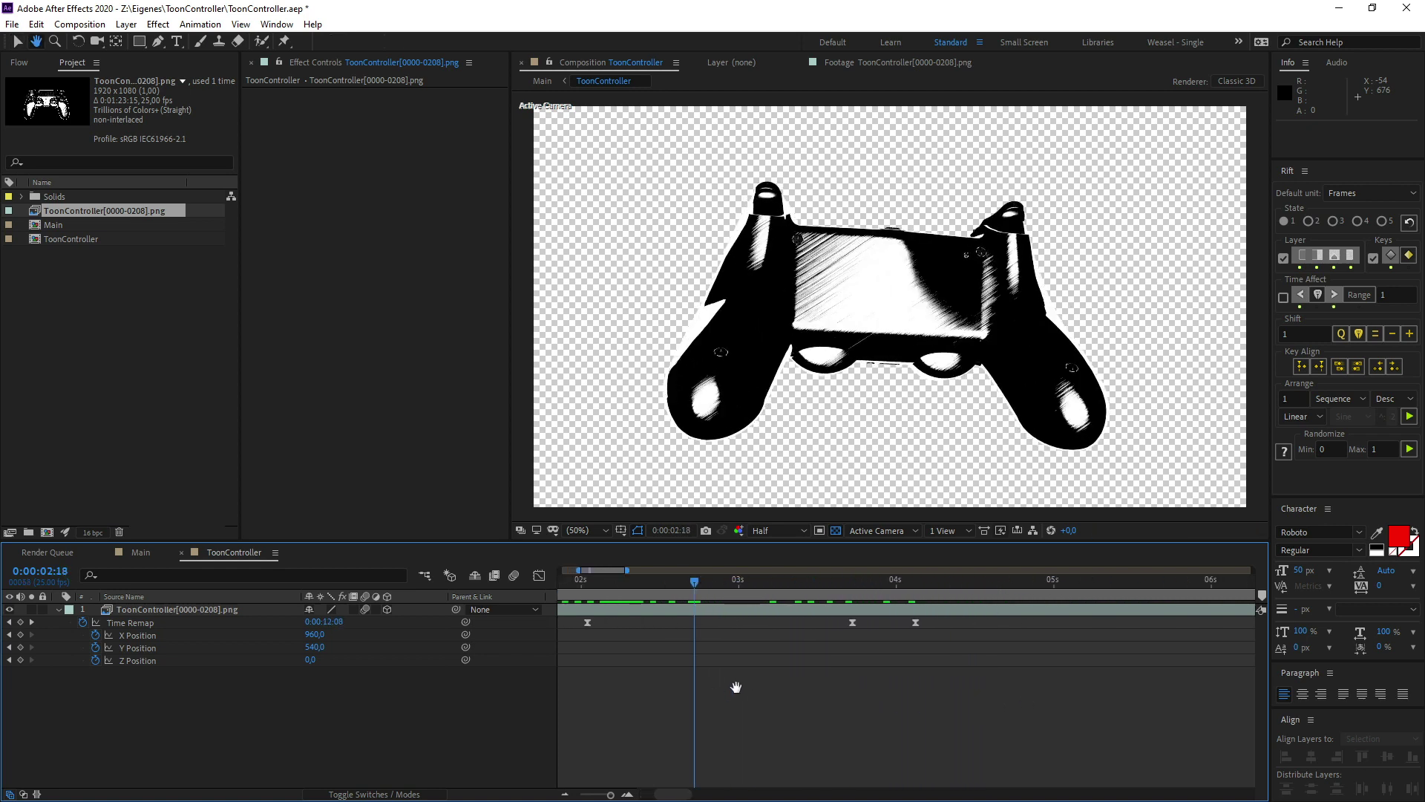
pyautogui.moveTo(806, 589); pyautogui.dragTo(1084, 605)
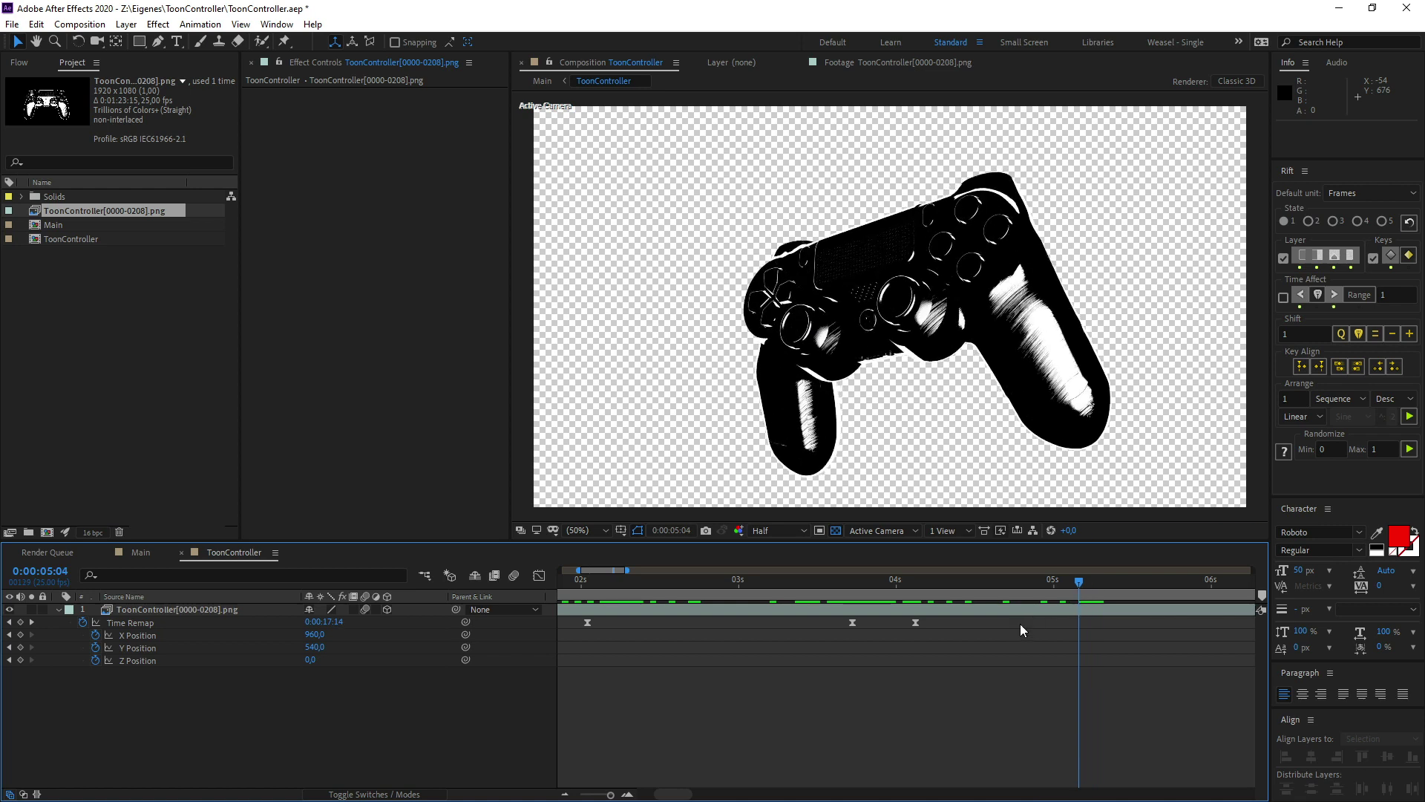
# Switch to the Main composition through the Tab mini-flowchart
pyautogui.press('Tab')
pyautogui.click(589, 728)
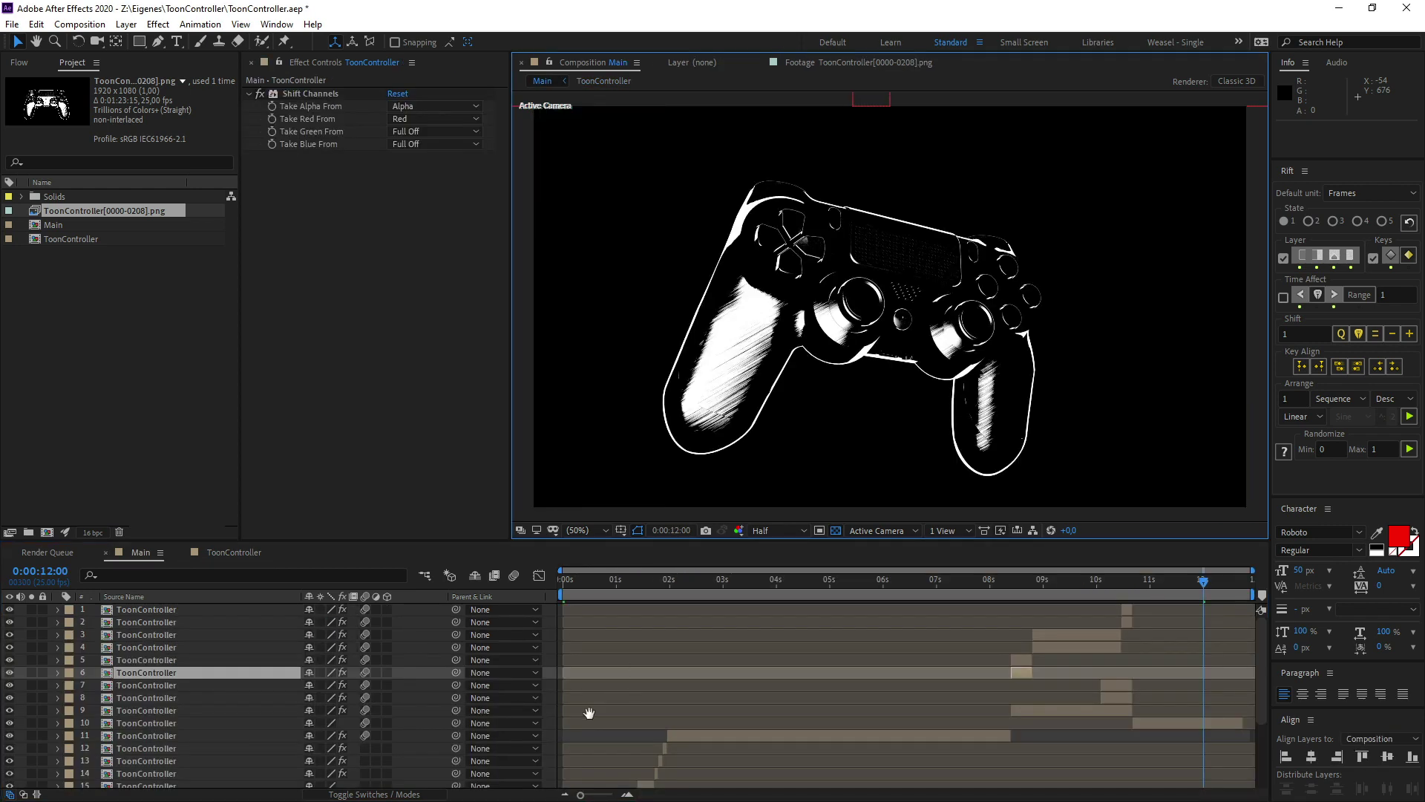
pyautogui.scroll(-5, 615, 690)
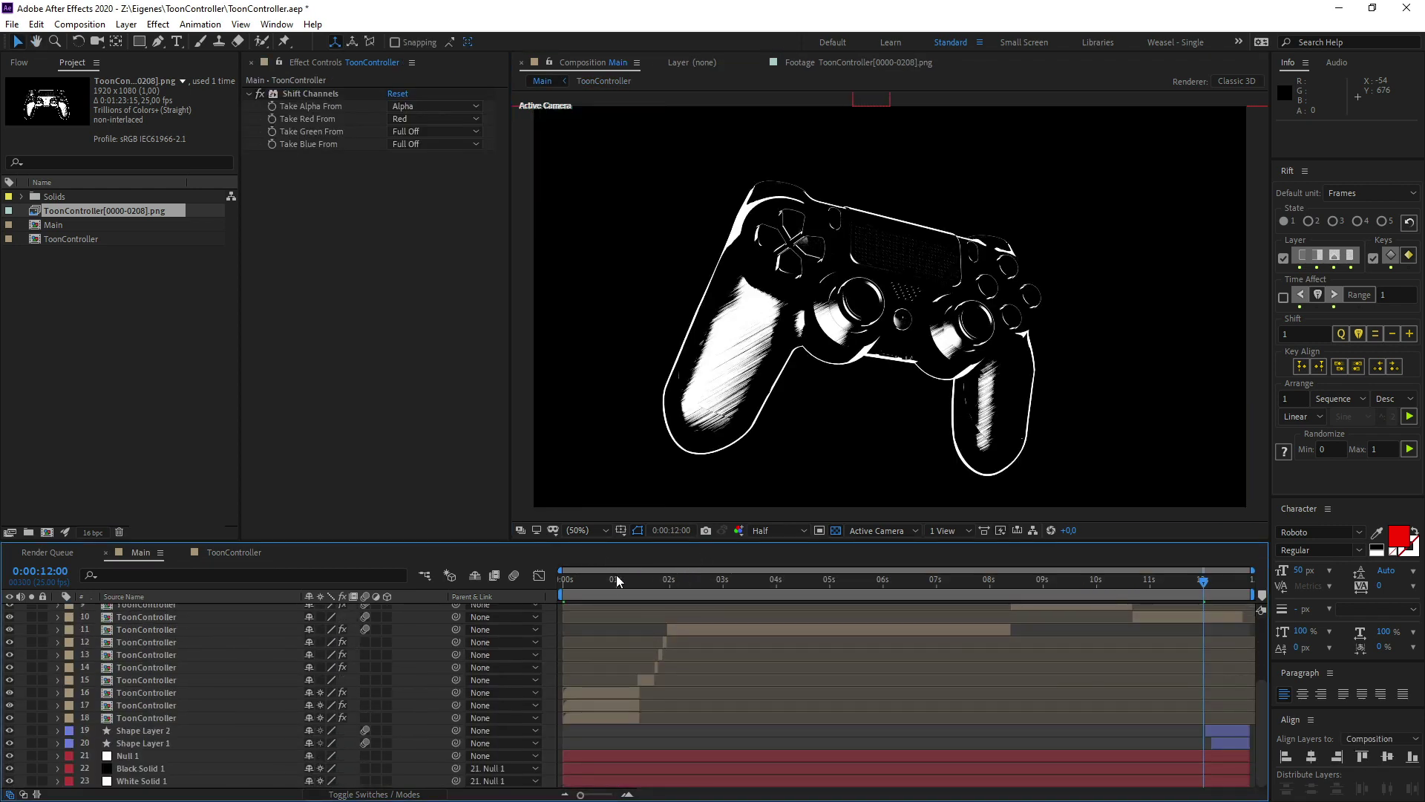
pyautogui.click(588, 583)
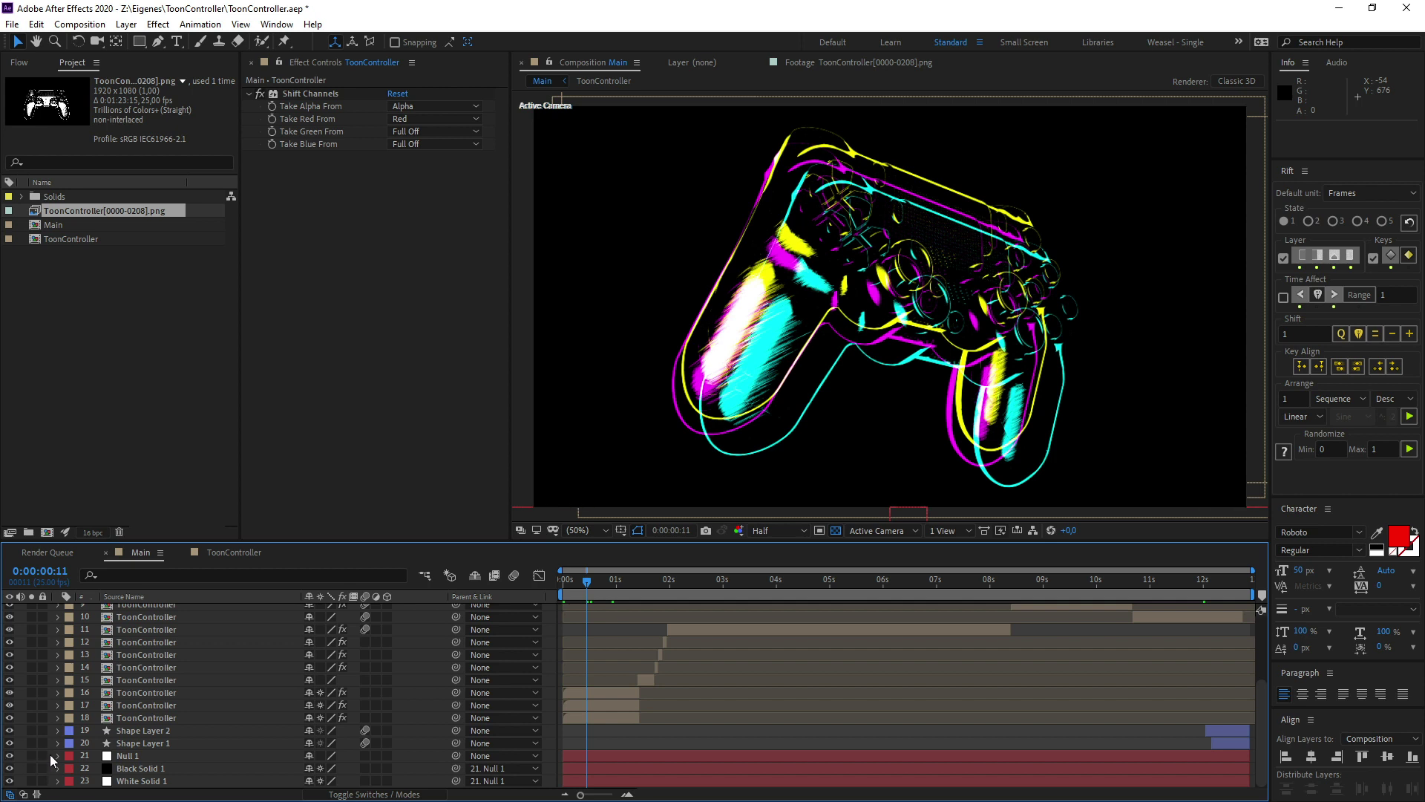
# Solo Null 1, Black Solid 1 and White Solid 1 and scrub around 1–2 seconds
pyautogui.moveTo(31, 755); pyautogui.dragTo(32, 780)
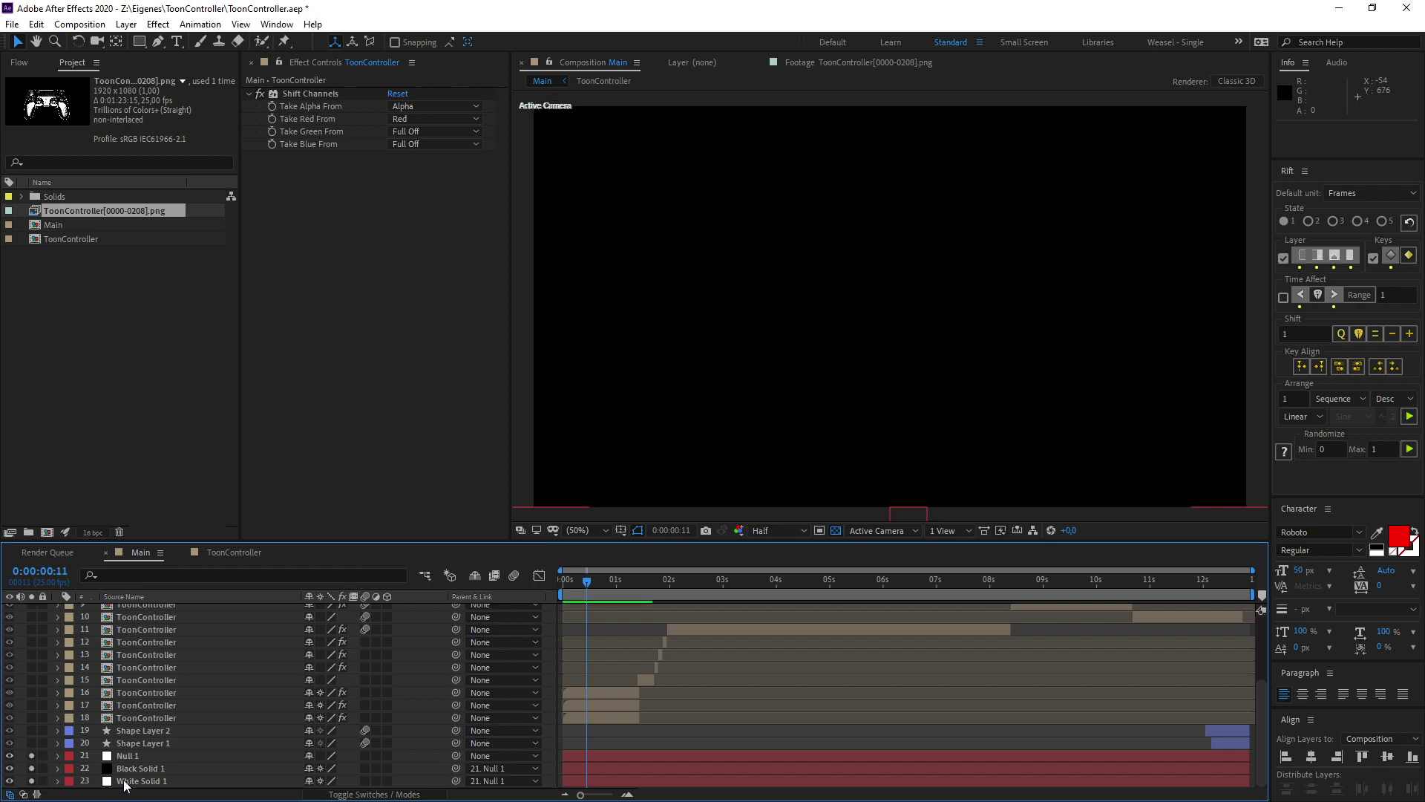
pyautogui.click(130, 781)
pyautogui.click(132, 768)
pyautogui.click(132, 756)
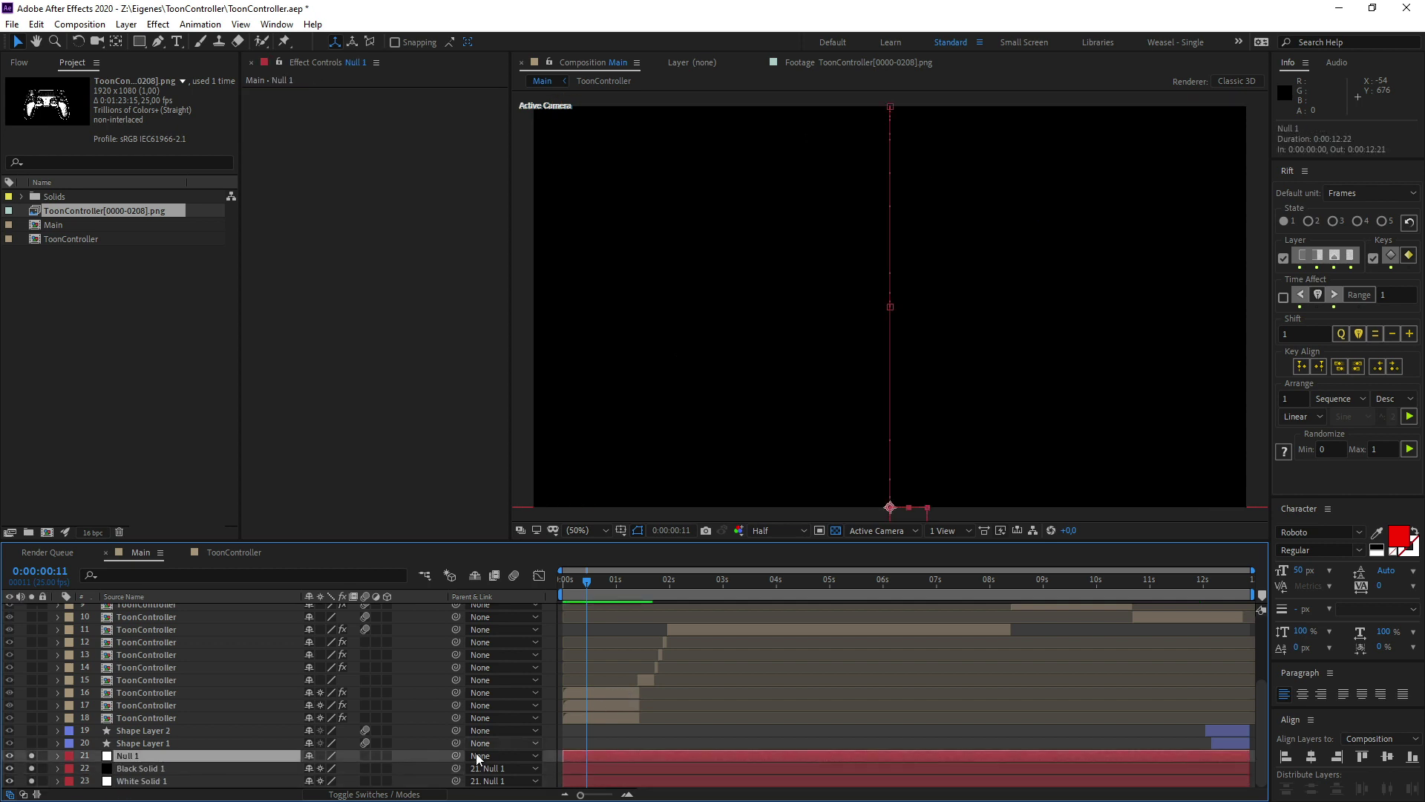
pyautogui.click(641, 594)
pyautogui.moveTo(644, 596); pyautogui.dragTo(763, 624)
pyautogui.moveTo(606, 585); pyautogui.dragTo(562, 587)
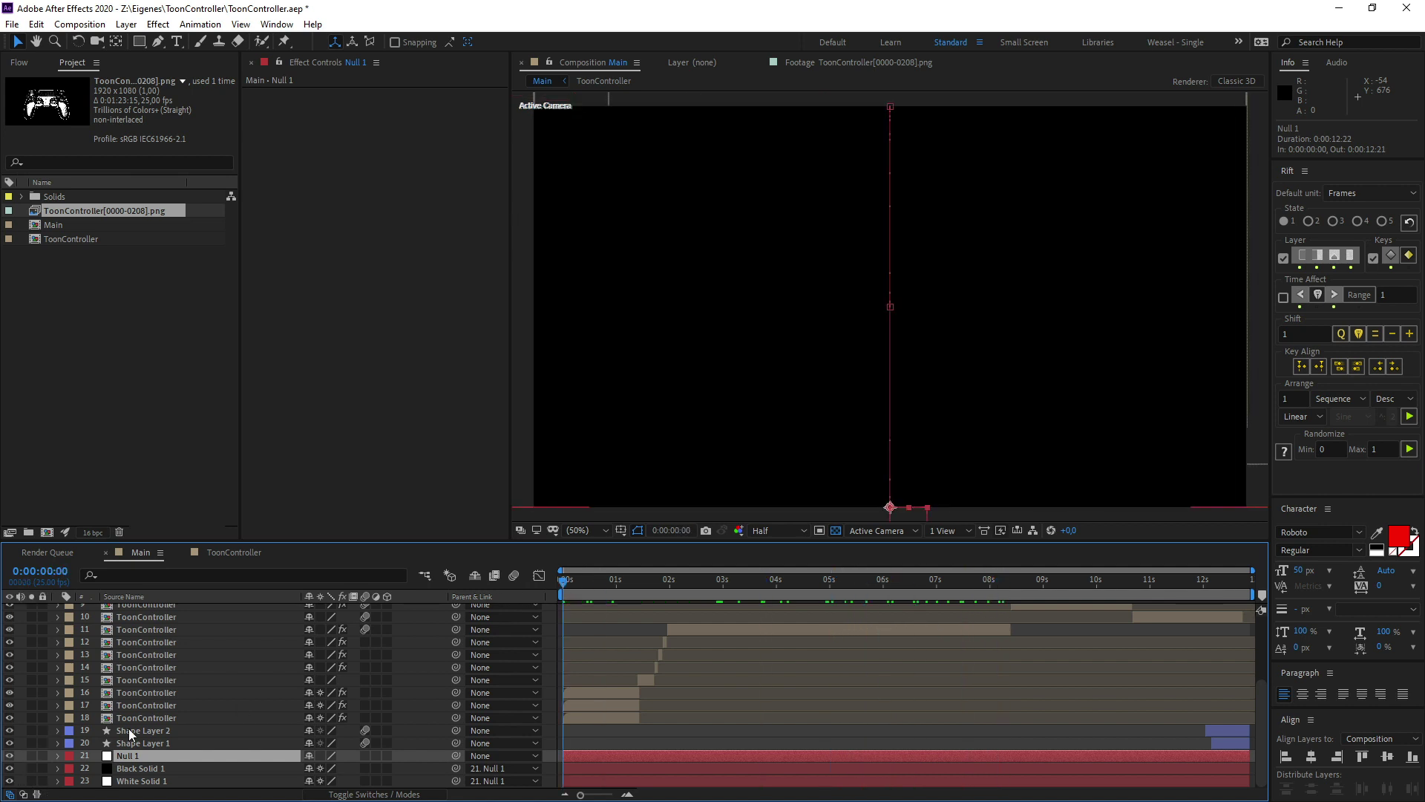
# Inspect layer 18's Shift Channels effect at 0:00:00:14, briefly soloing the layer
pyautogui.click(152, 717)
pyautogui.scroll(3, 191, 674)
pyautogui.scroll(-3, 365, 667)
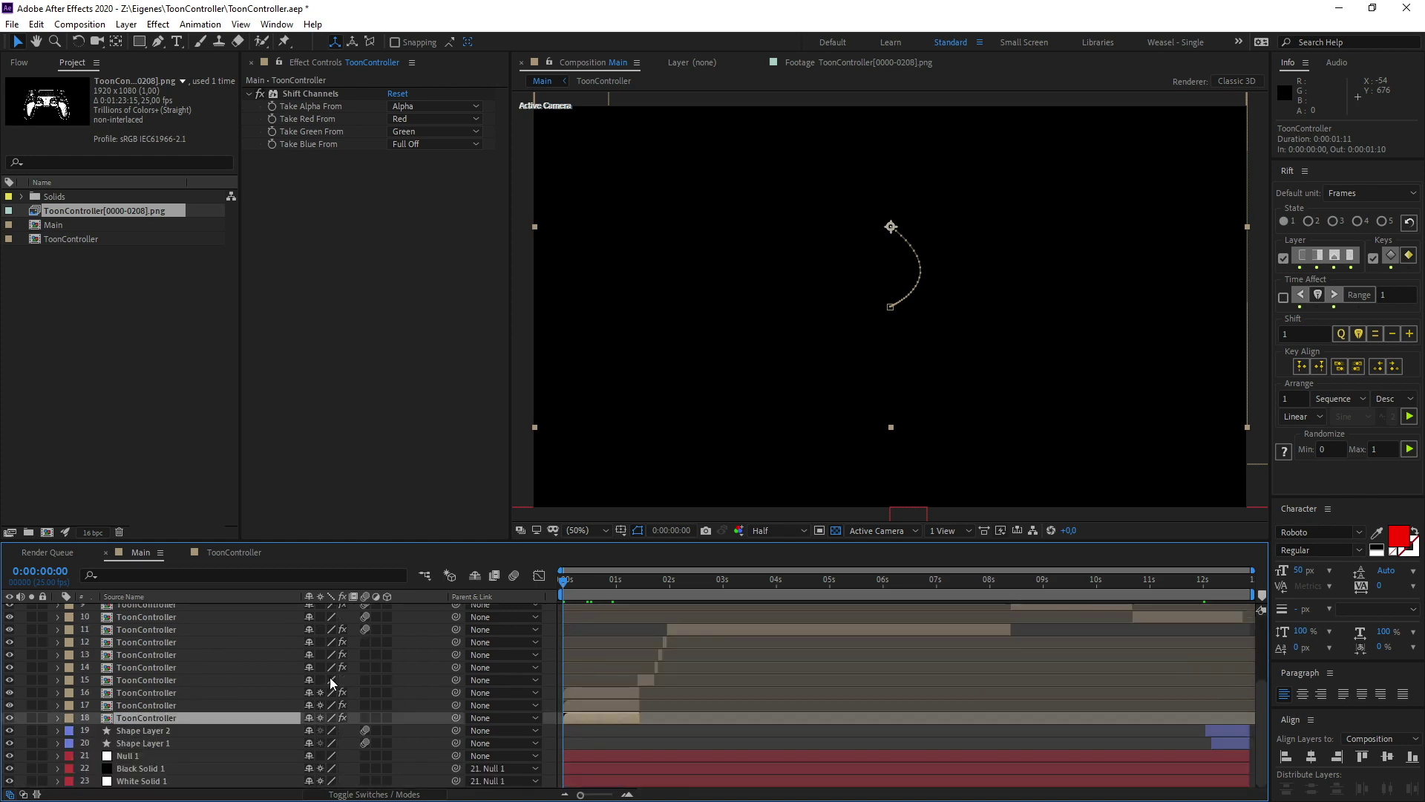
pyautogui.moveTo(568, 582); pyautogui.dragTo(597, 592)
pyautogui.click(314, 161)
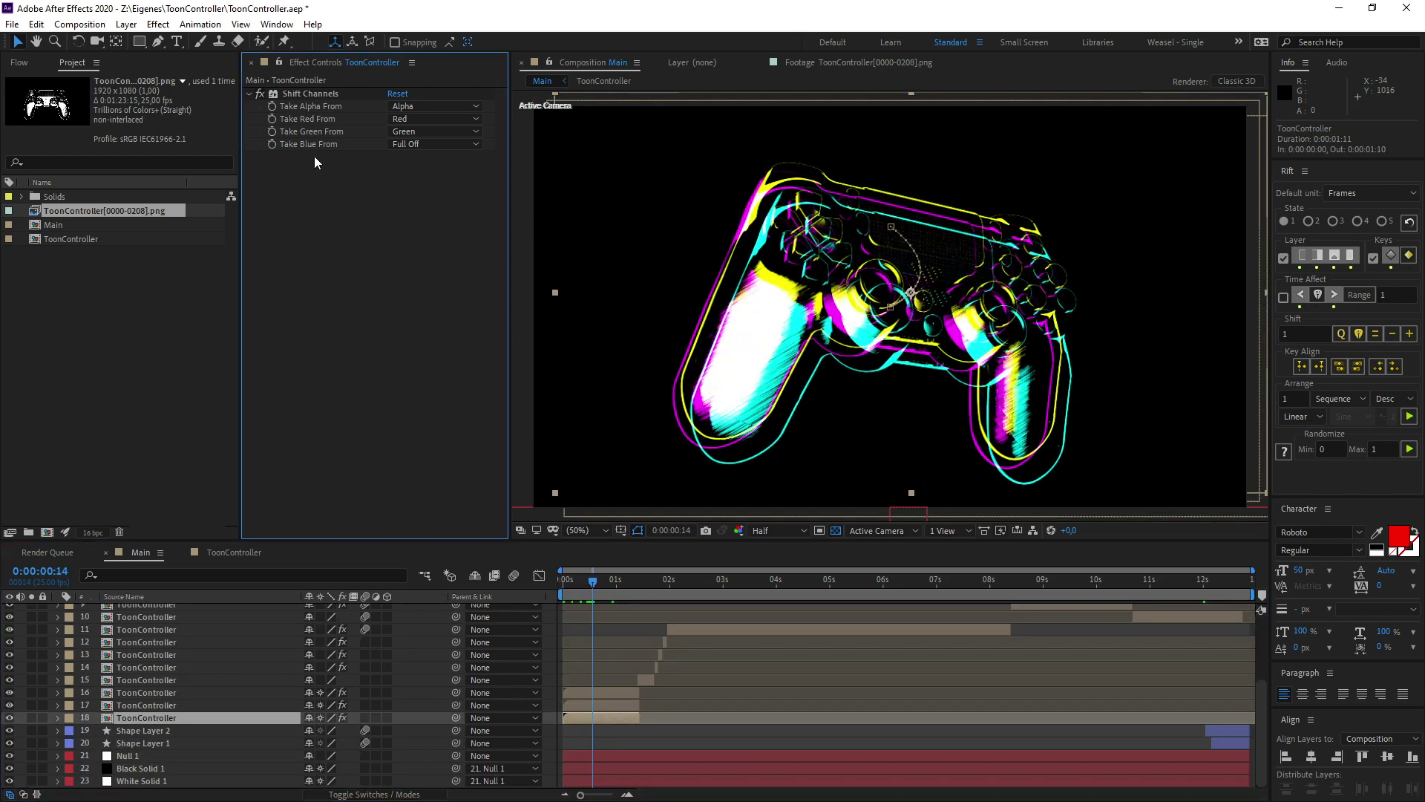
pyautogui.click(305, 94)
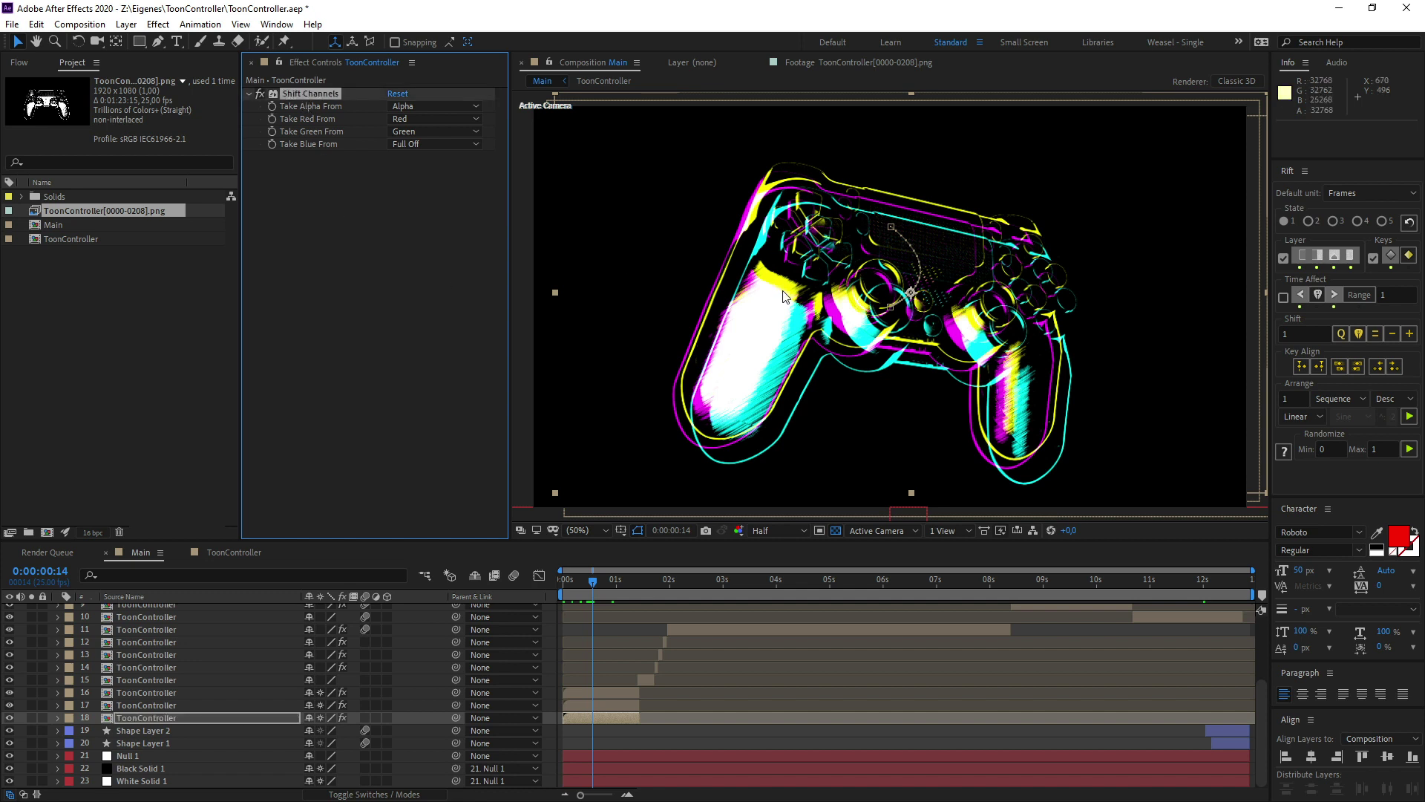
pyautogui.click(342, 230)
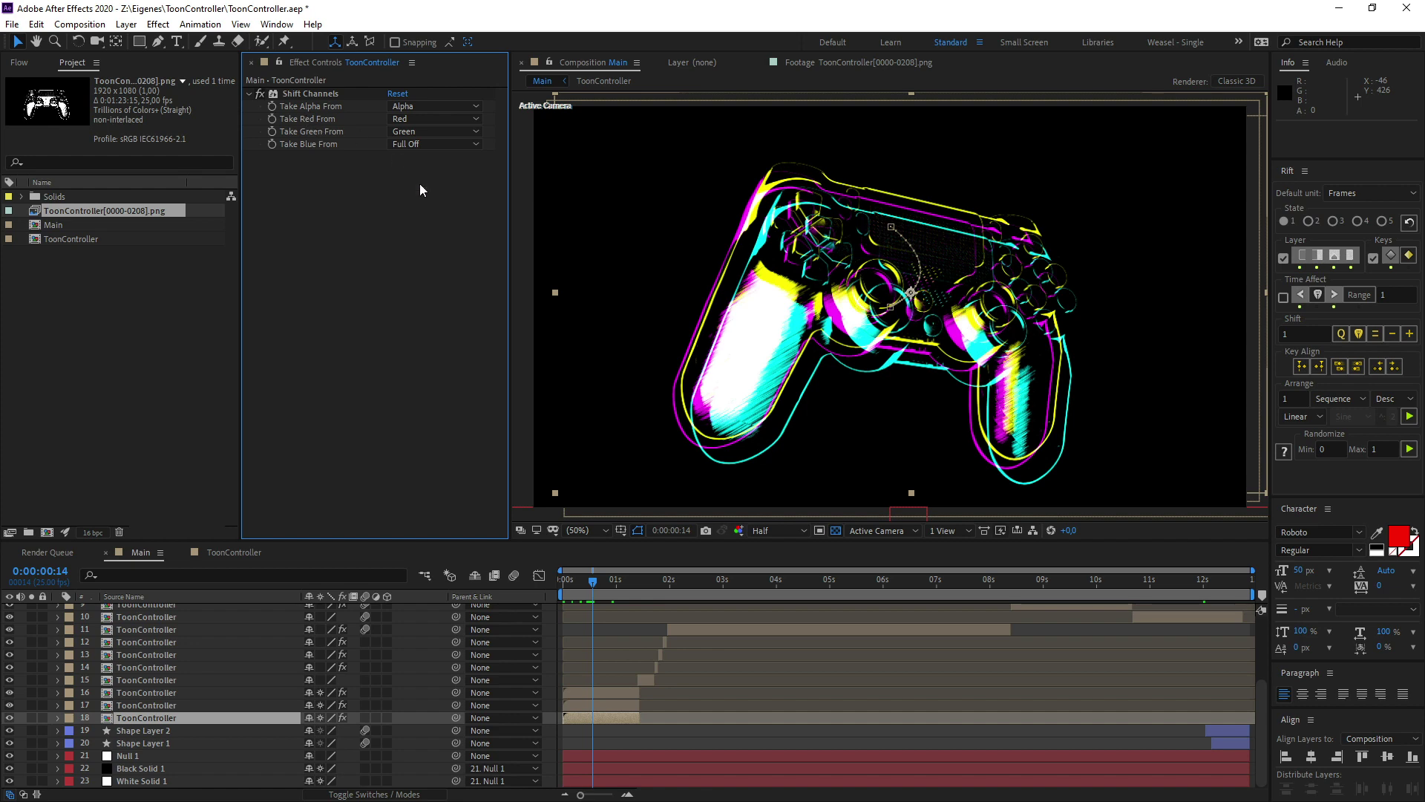
pyautogui.click(32, 717)
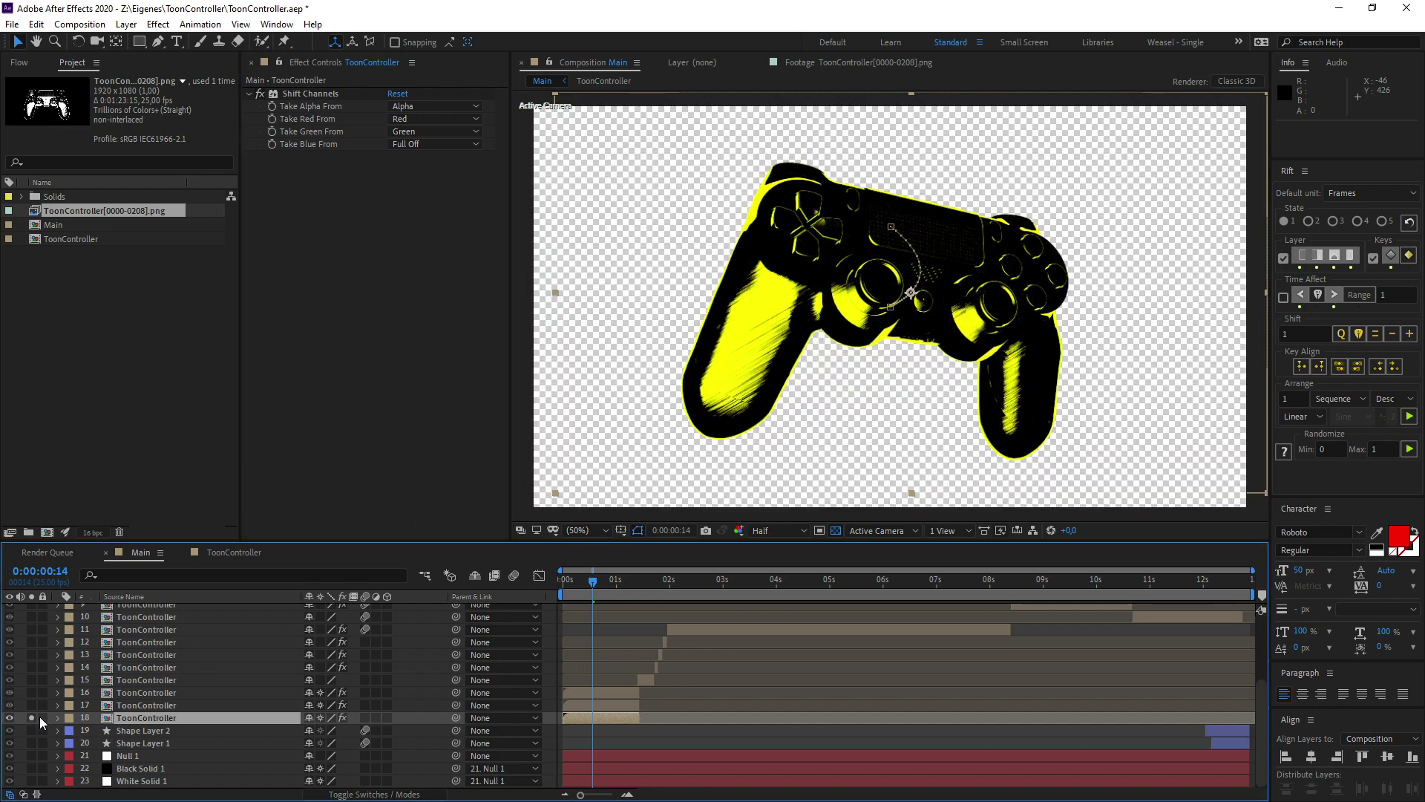
pyautogui.click(31, 718)
# Review layers 17 and 16 with blend modes shown, then reveal Position for layers 16–18
pyautogui.click(138, 706)
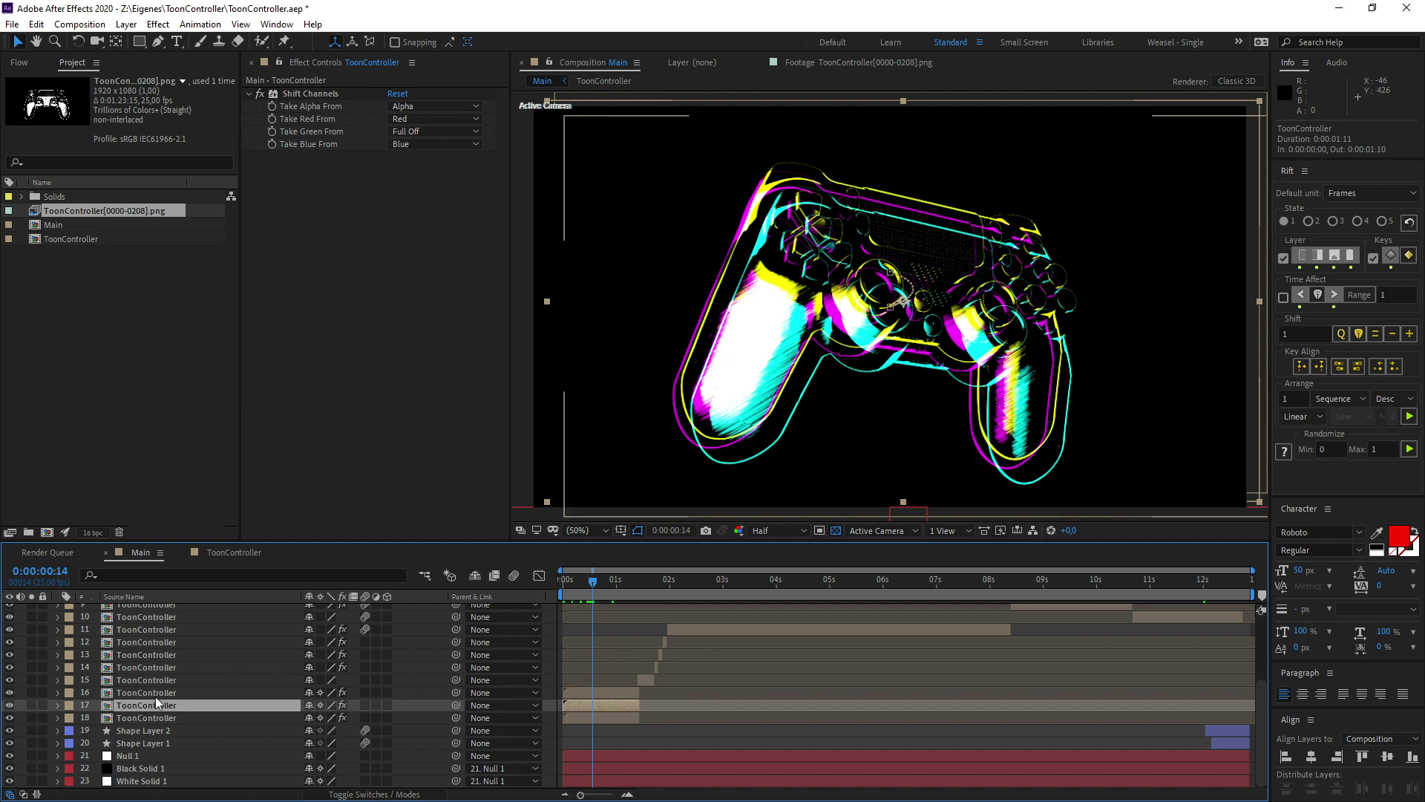
pyautogui.click(158, 694)
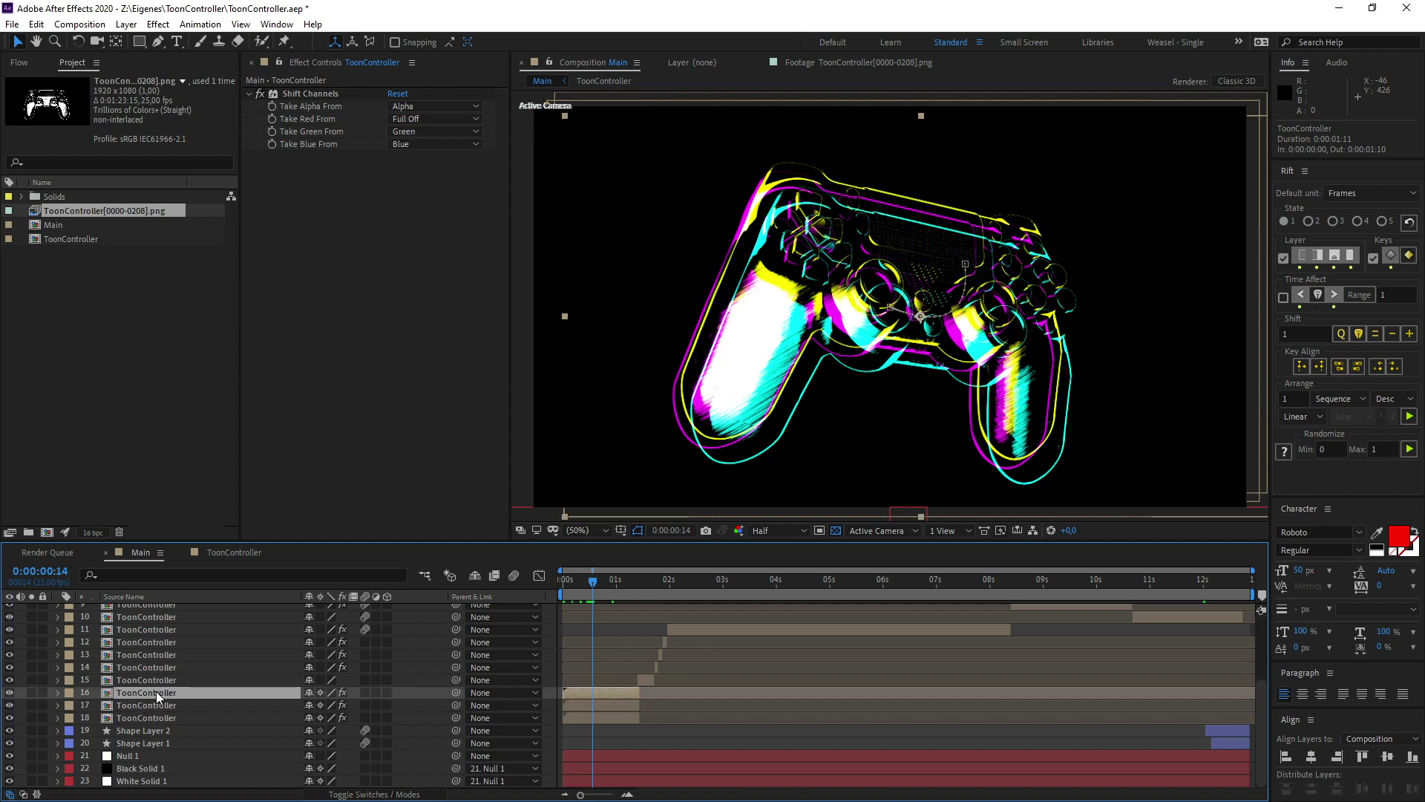
pyautogui.press('F4')
pyautogui.press('pageup')
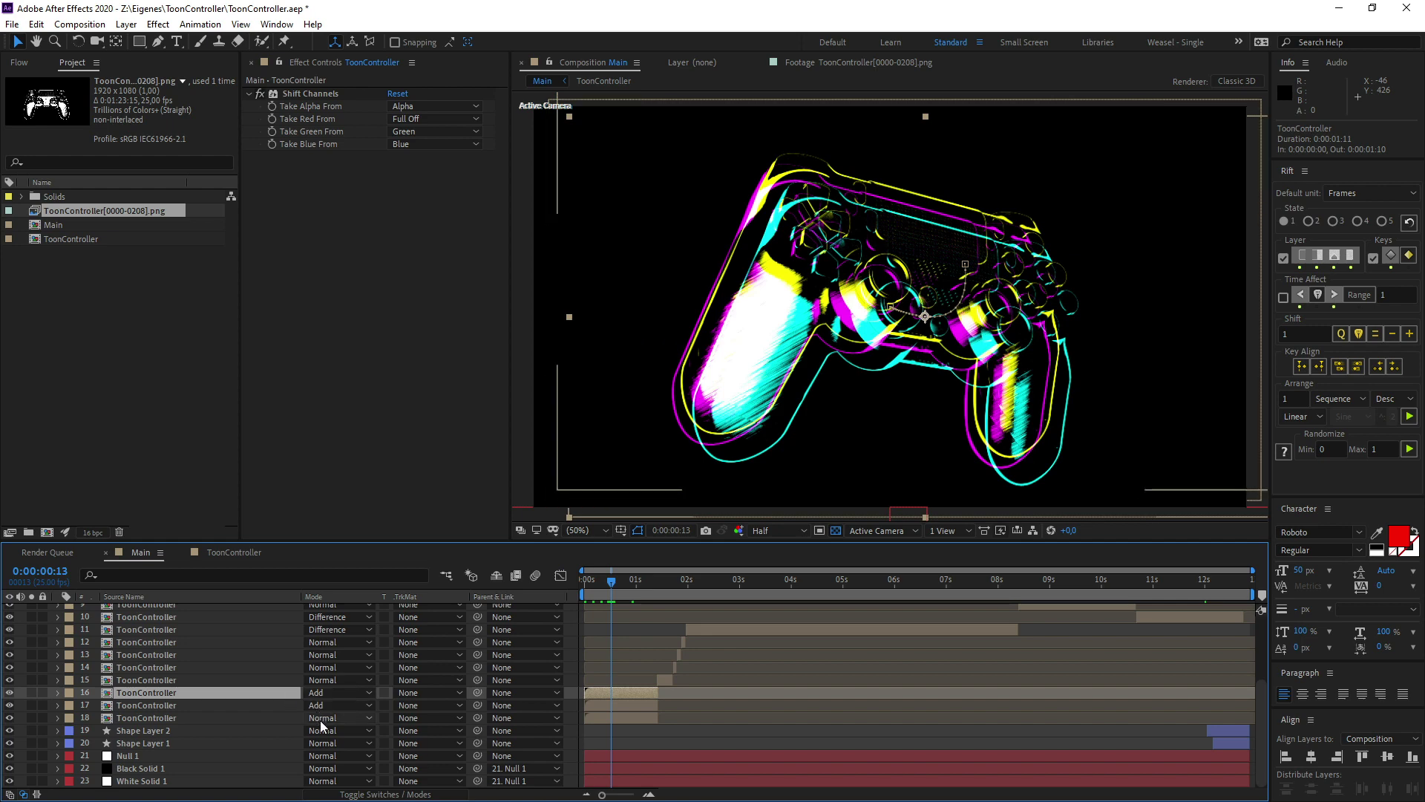
pyautogui.click(616, 585)
pyautogui.moveTo(615, 590); pyautogui.dragTo(639, 588)
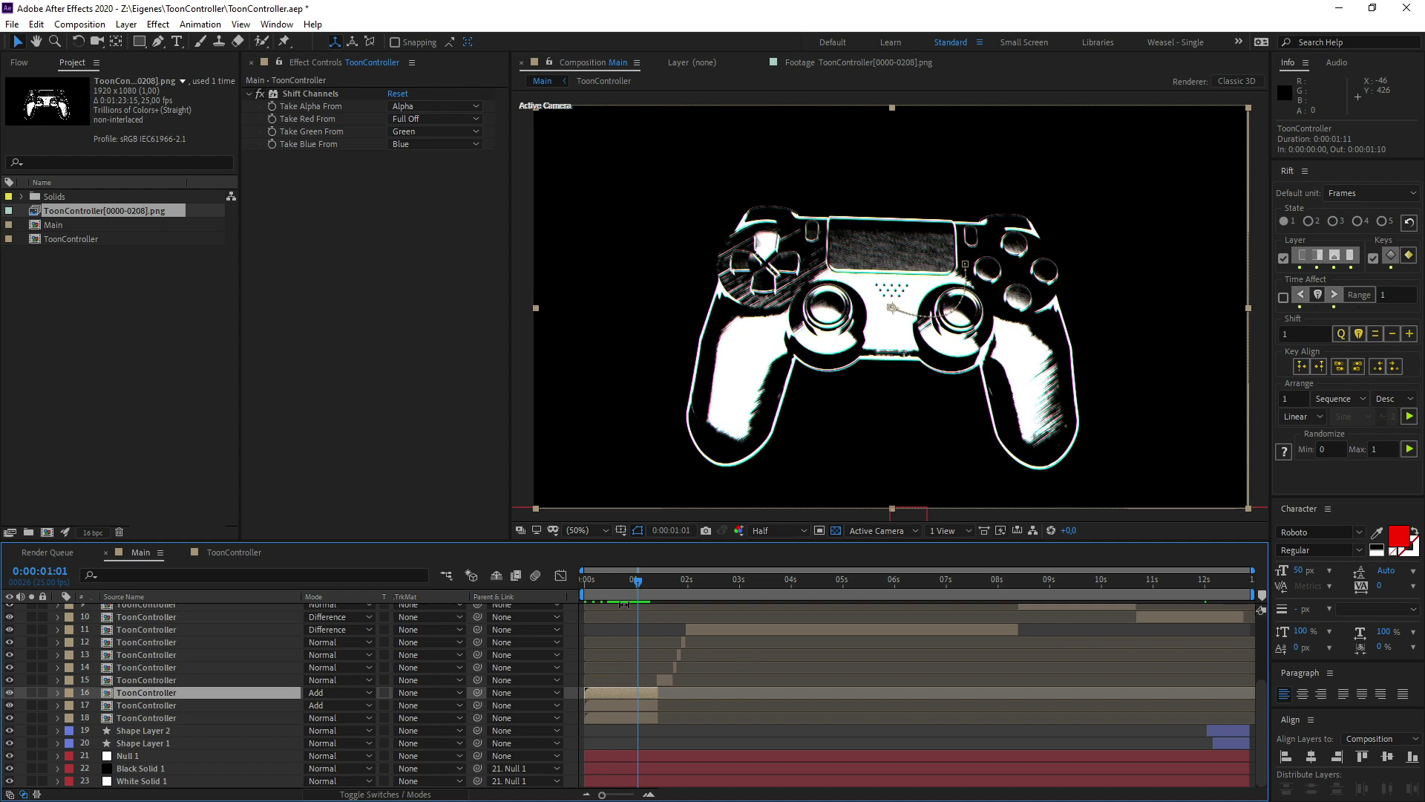
pyautogui.moveTo(635, 588); pyautogui.dragTo(568, 573)
pyautogui.keyDown('shift'); pyautogui.click(604, 722); pyautogui.keyUp('shift')
pyautogui.press('p')
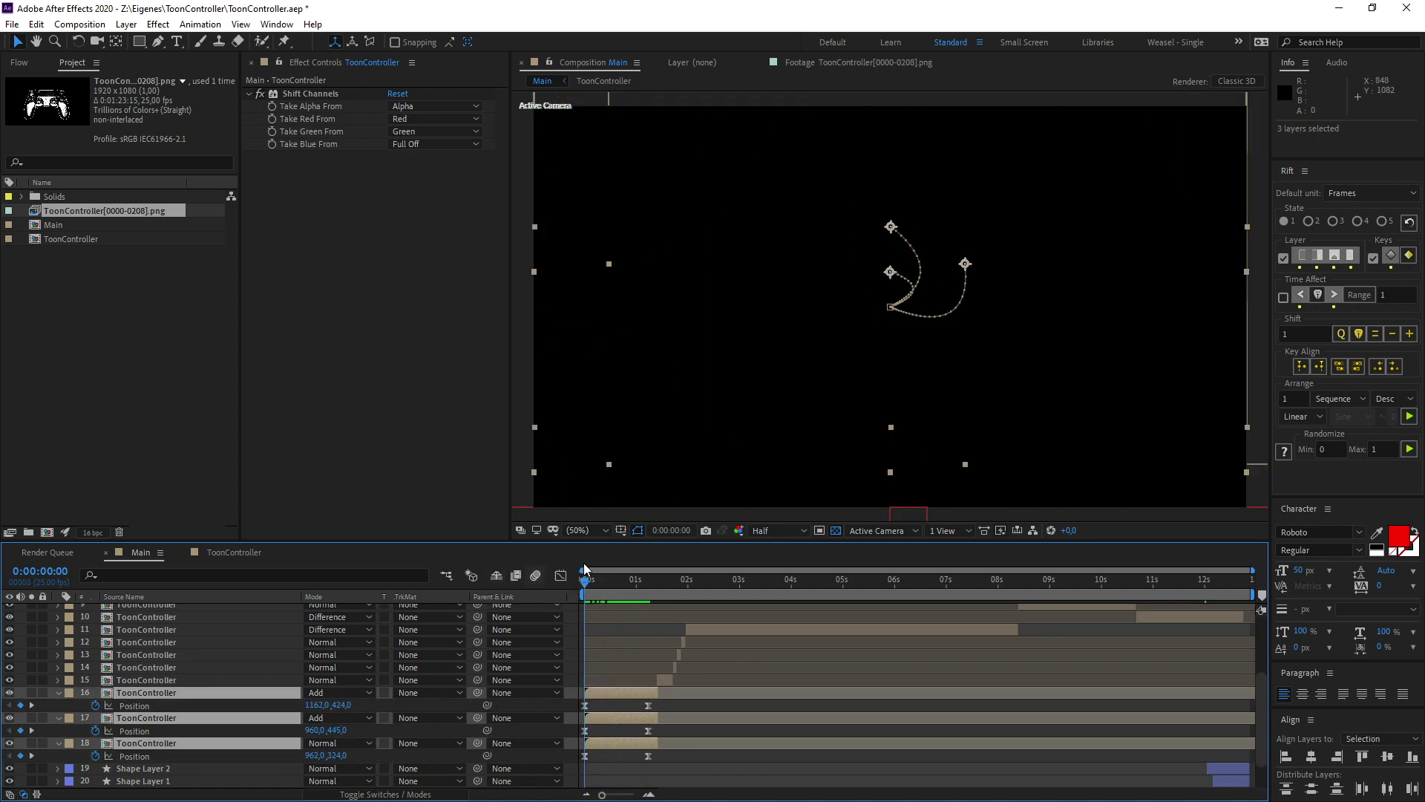
# Collapse layers 16–18, select layer 15 and scrub to 0:00:01:18 to see the blue-and-yellow controller
pyautogui.moveTo(588, 587); pyautogui.dragTo(666, 579)
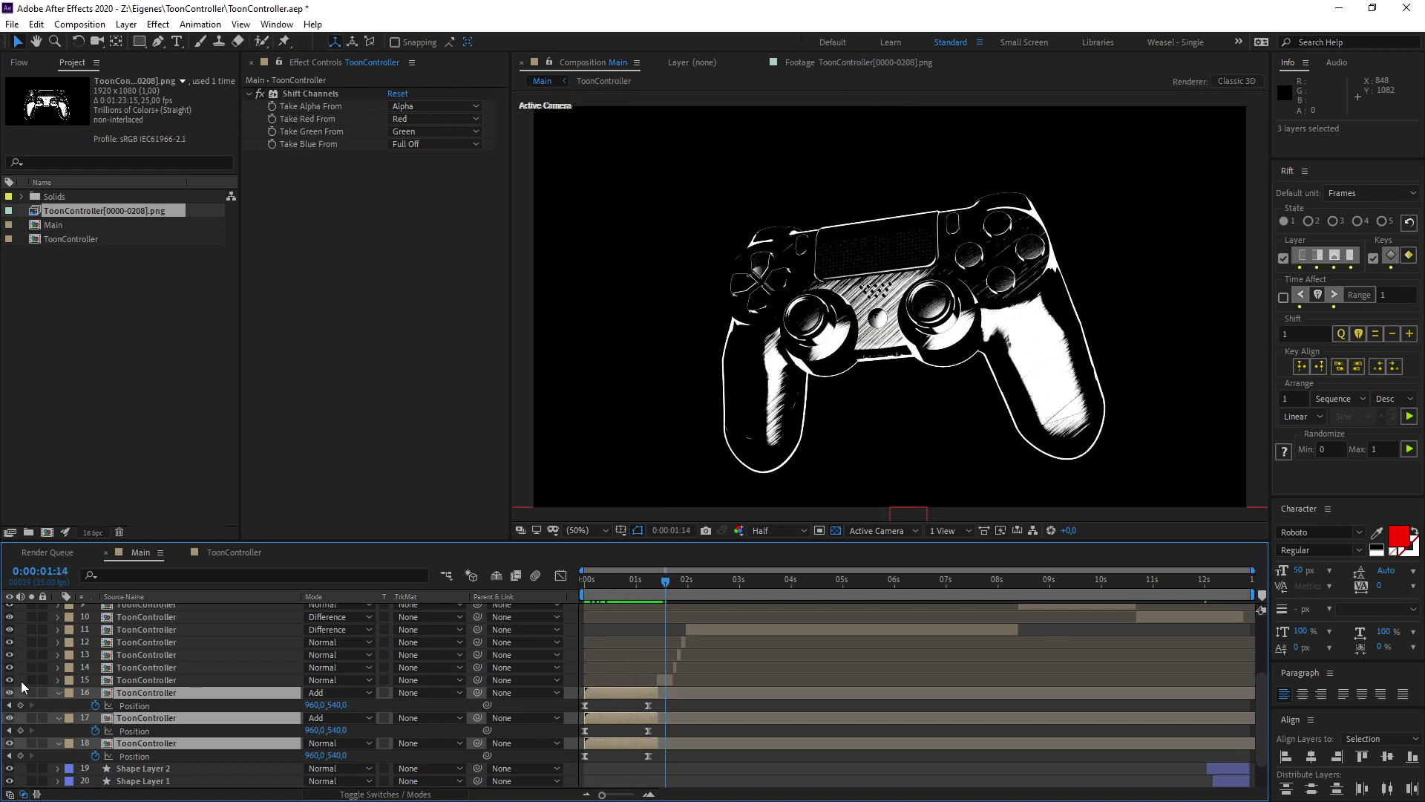
pyautogui.click(58, 692)
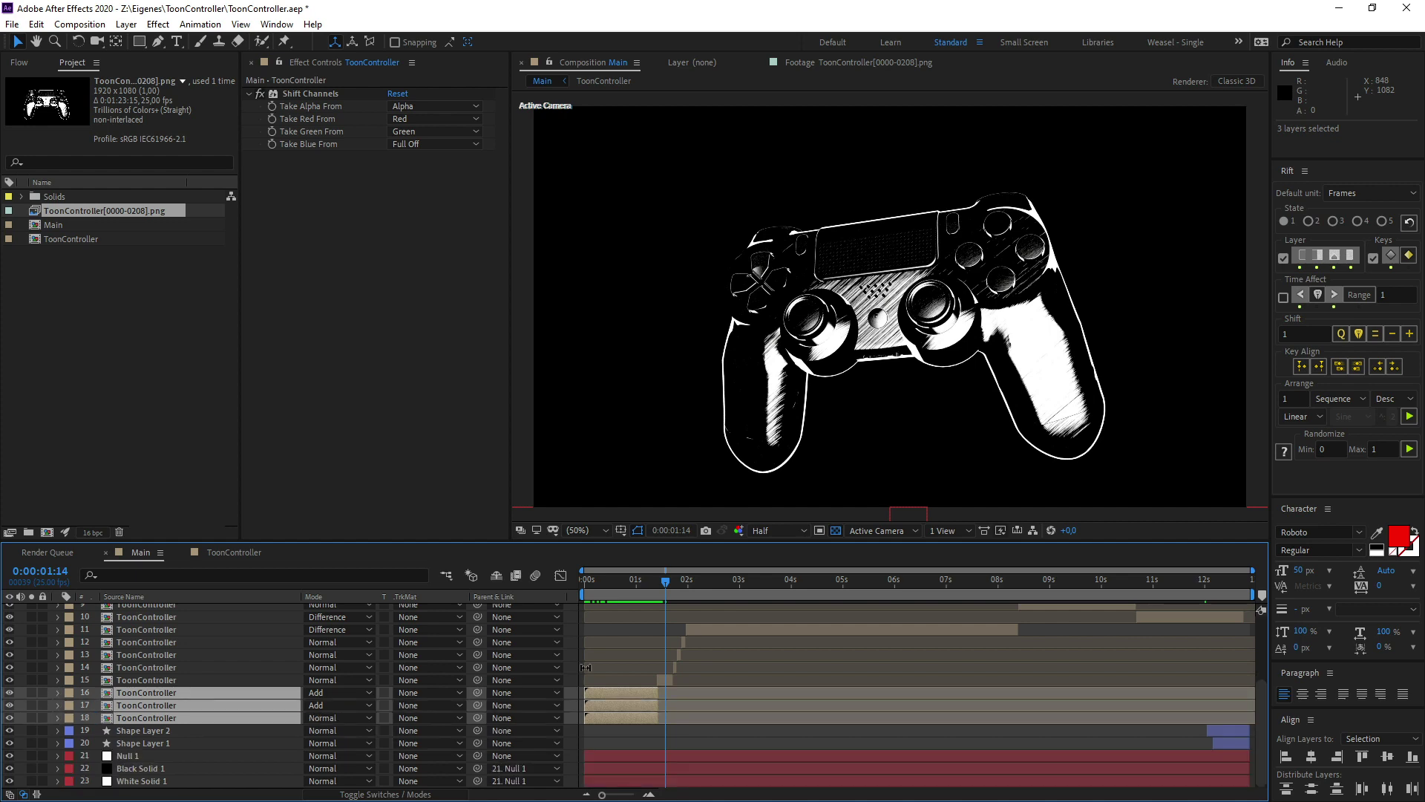
pyautogui.click(661, 680)
pyautogui.moveTo(662, 580); pyautogui.dragTo(673, 580)
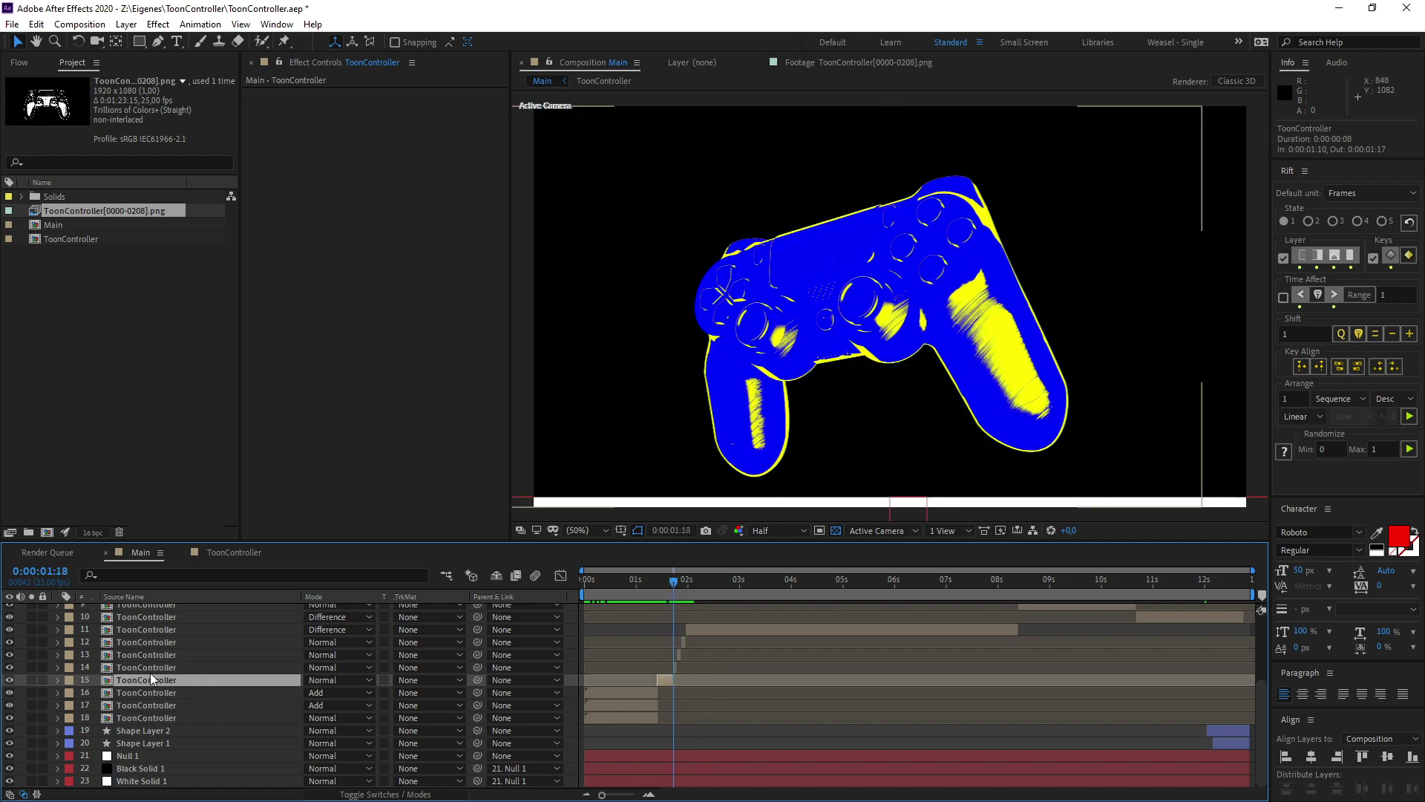
# Inspect layer 14's Invert channel, keep it on Blue, then select Difference-blended layer 11
pyautogui.click(671, 668)
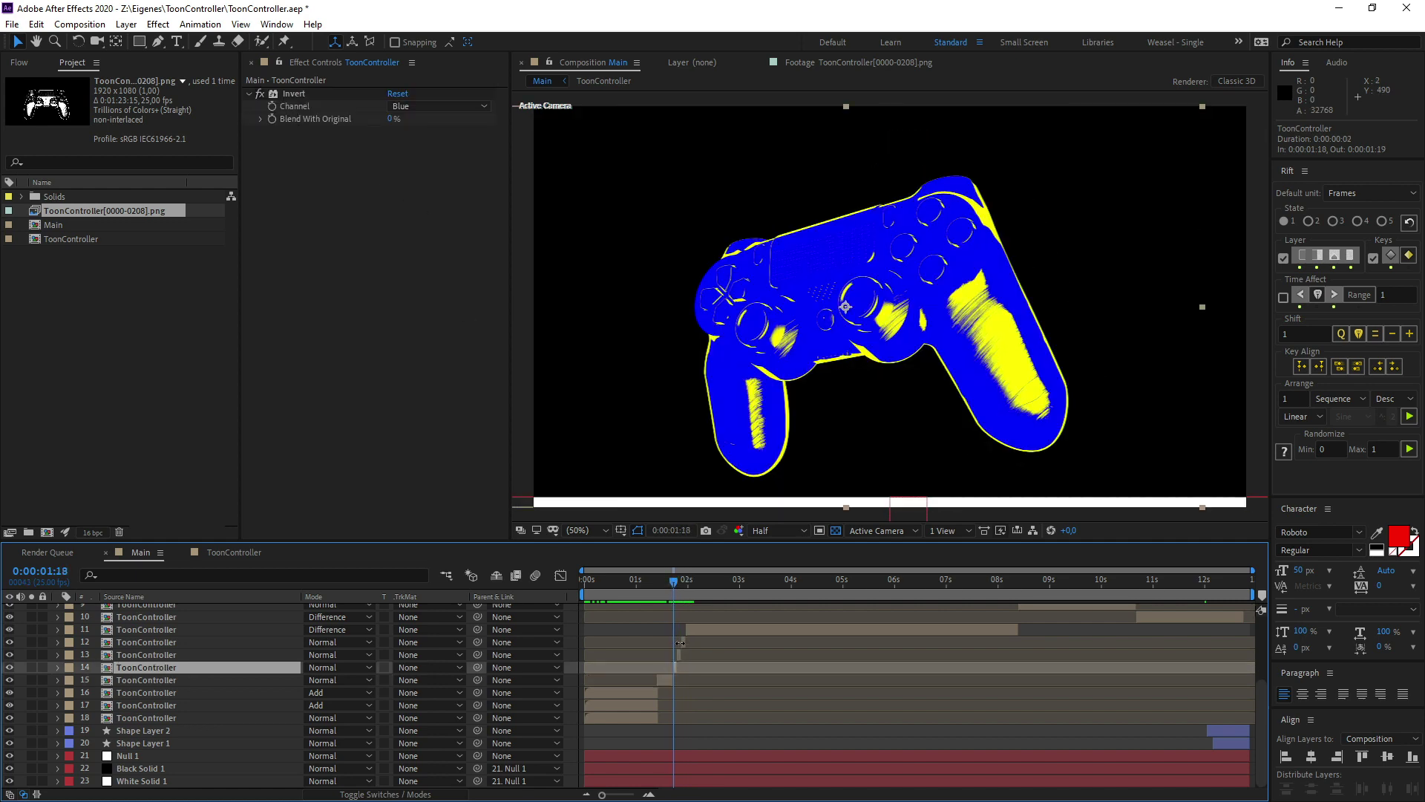
pyautogui.click(404, 107)
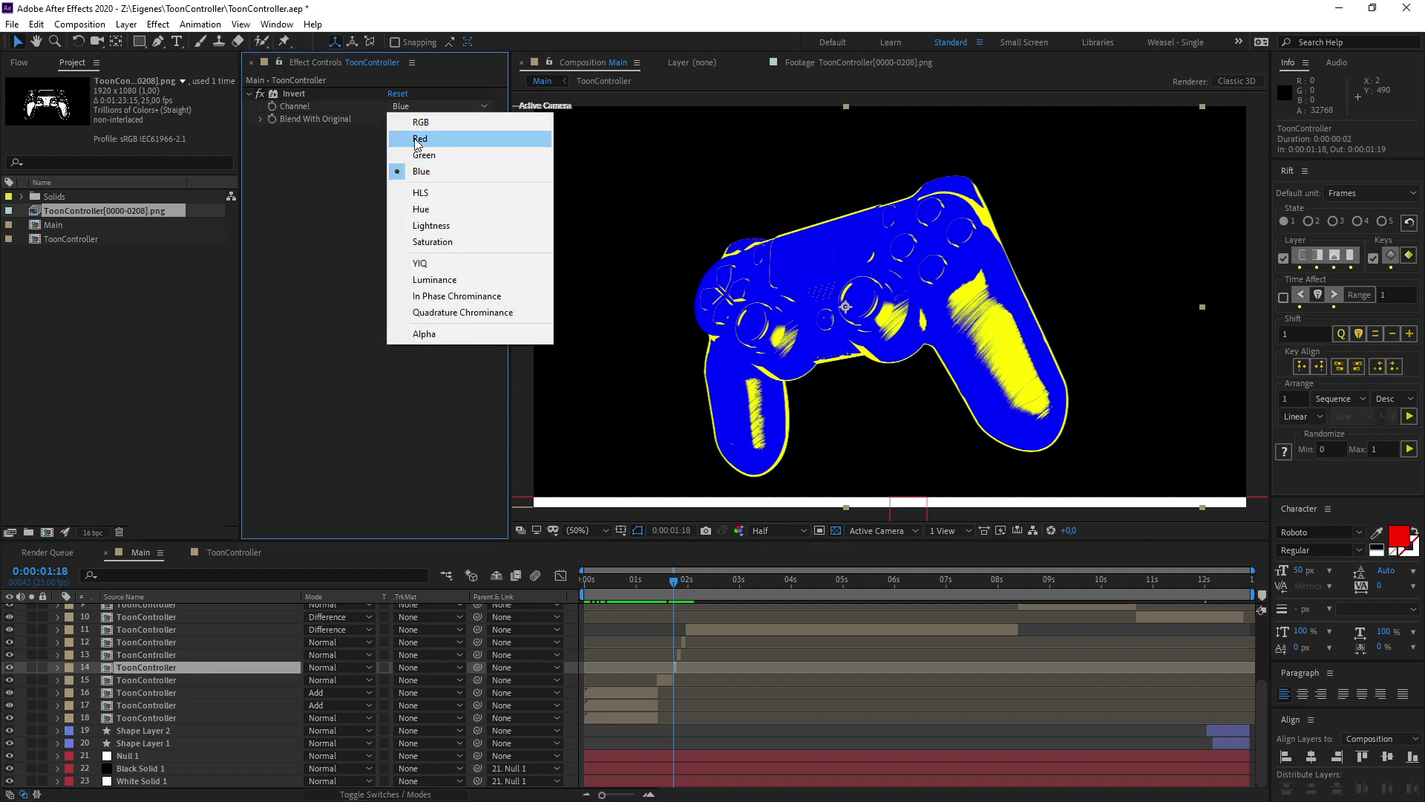
pyautogui.click(331, 176)
pyautogui.moveTo(674, 581); pyautogui.dragTo(745, 586)
pyautogui.click(735, 630)
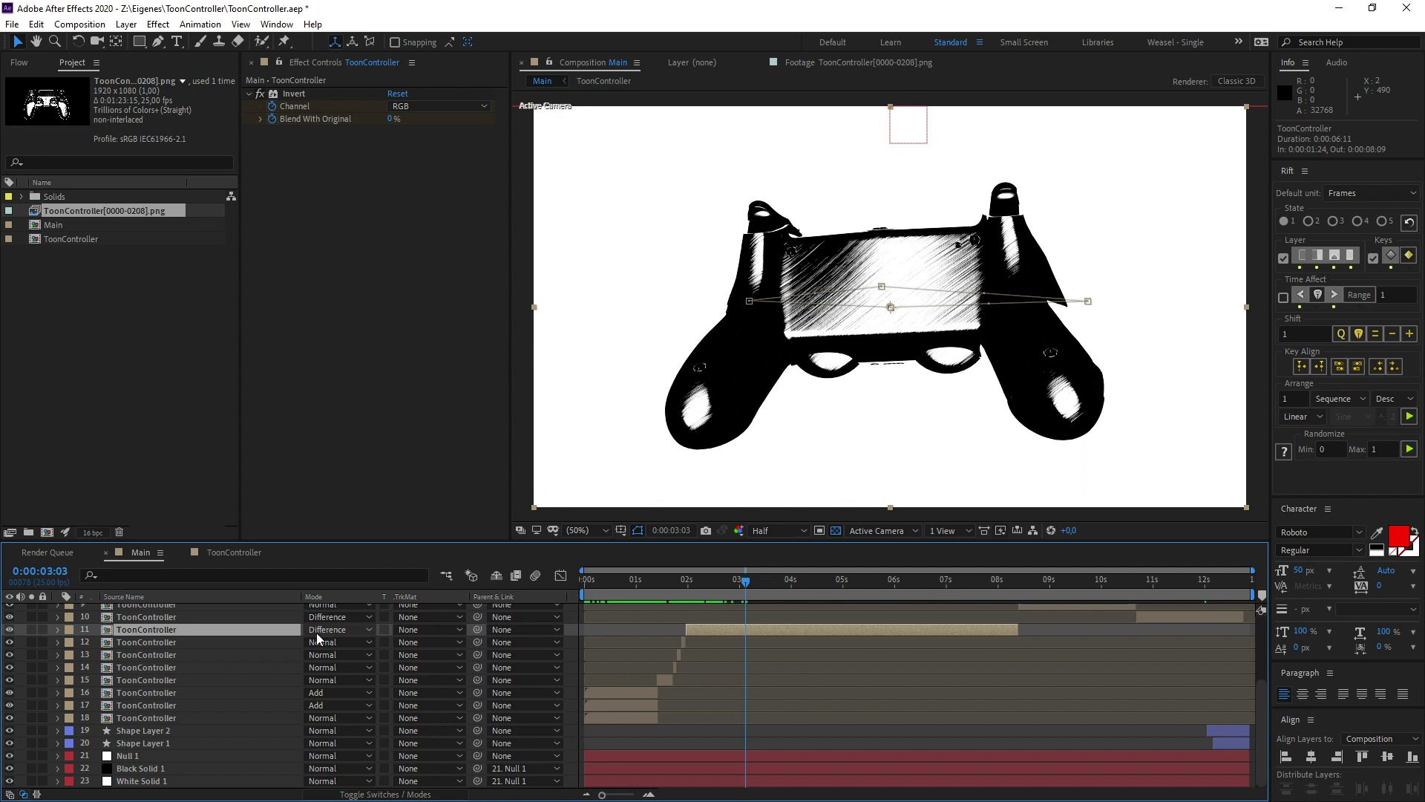
# Step the playhead back to 0:00:03:03 and select layer 11's Invert effect
pyautogui.click(750, 585)
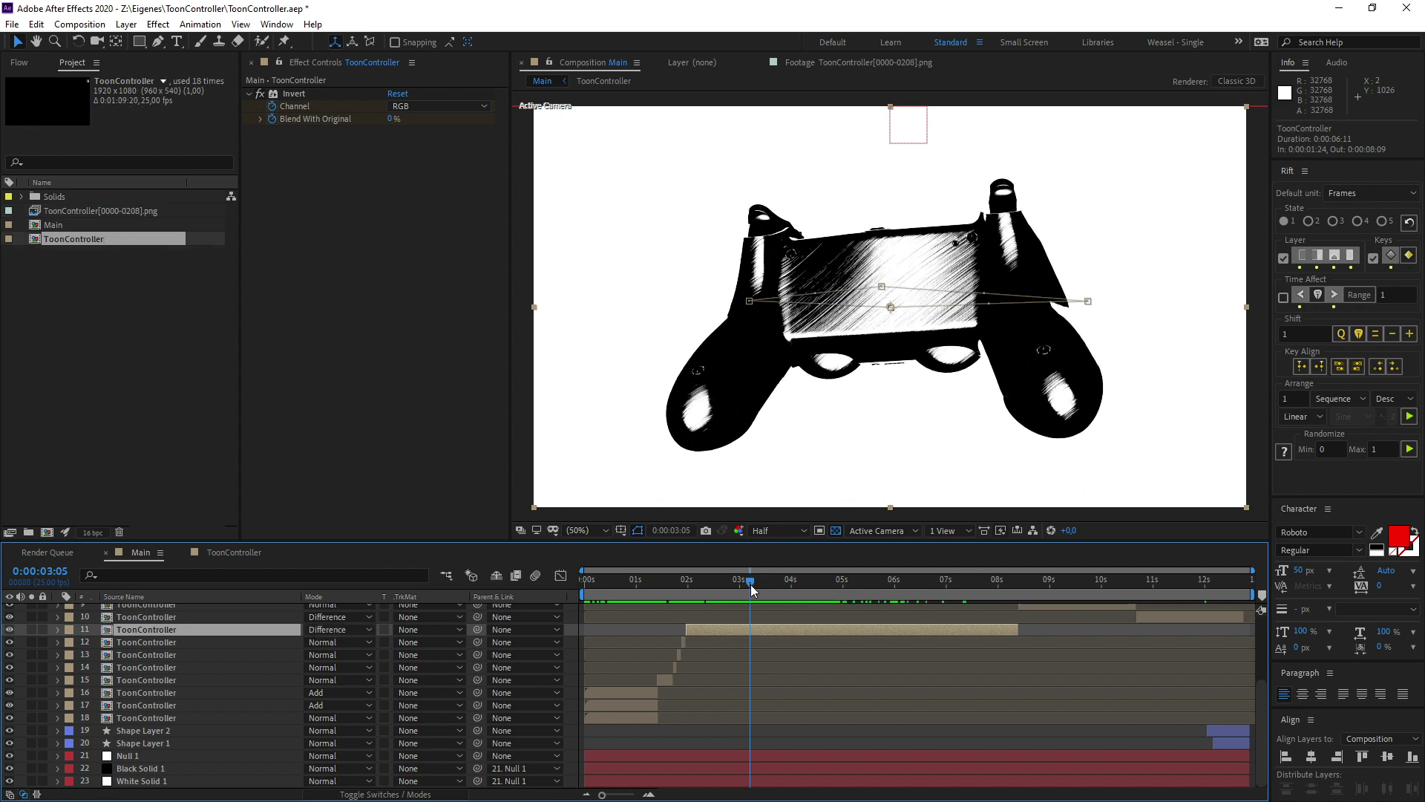
pyautogui.moveTo(752, 585); pyautogui.dragTo(748, 588)
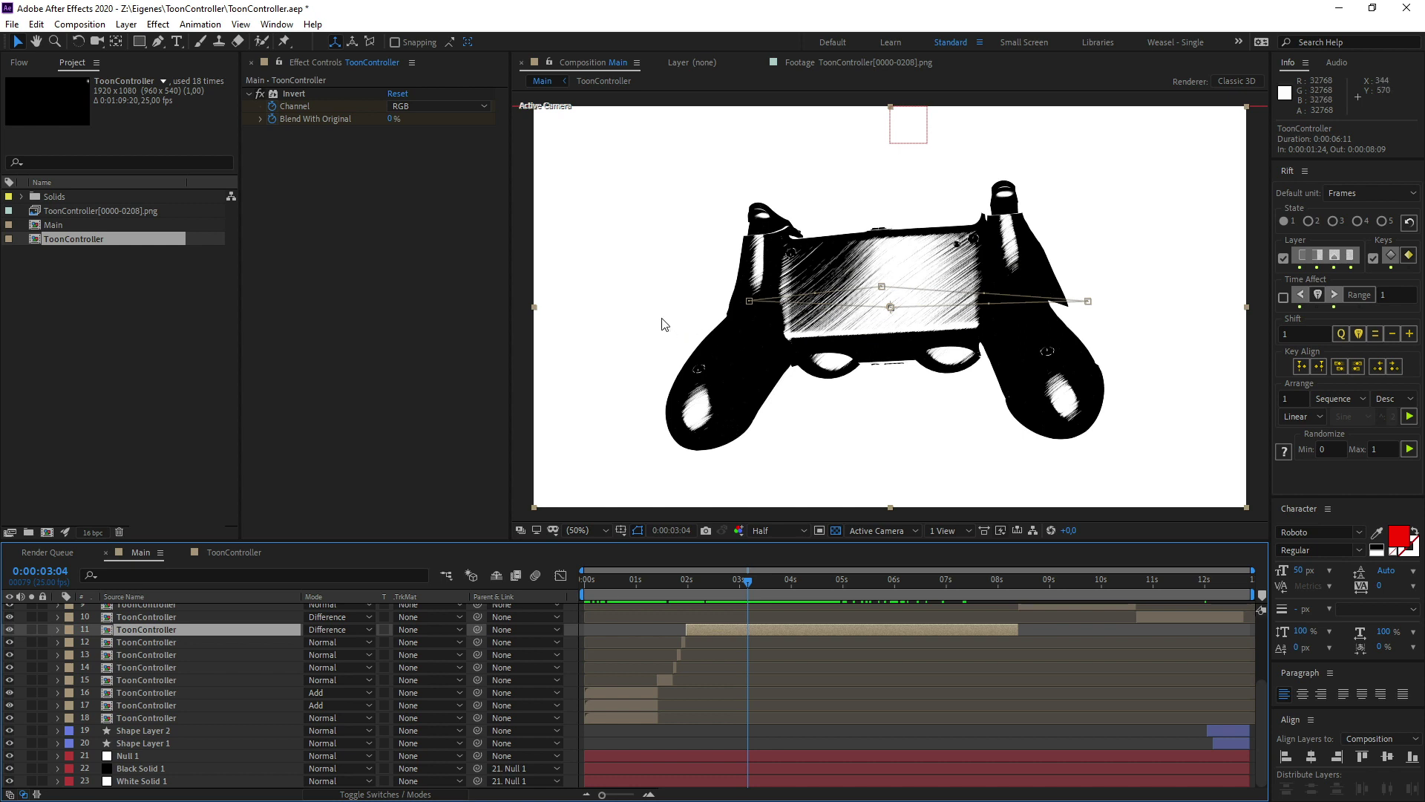
pyautogui.press('pageup')
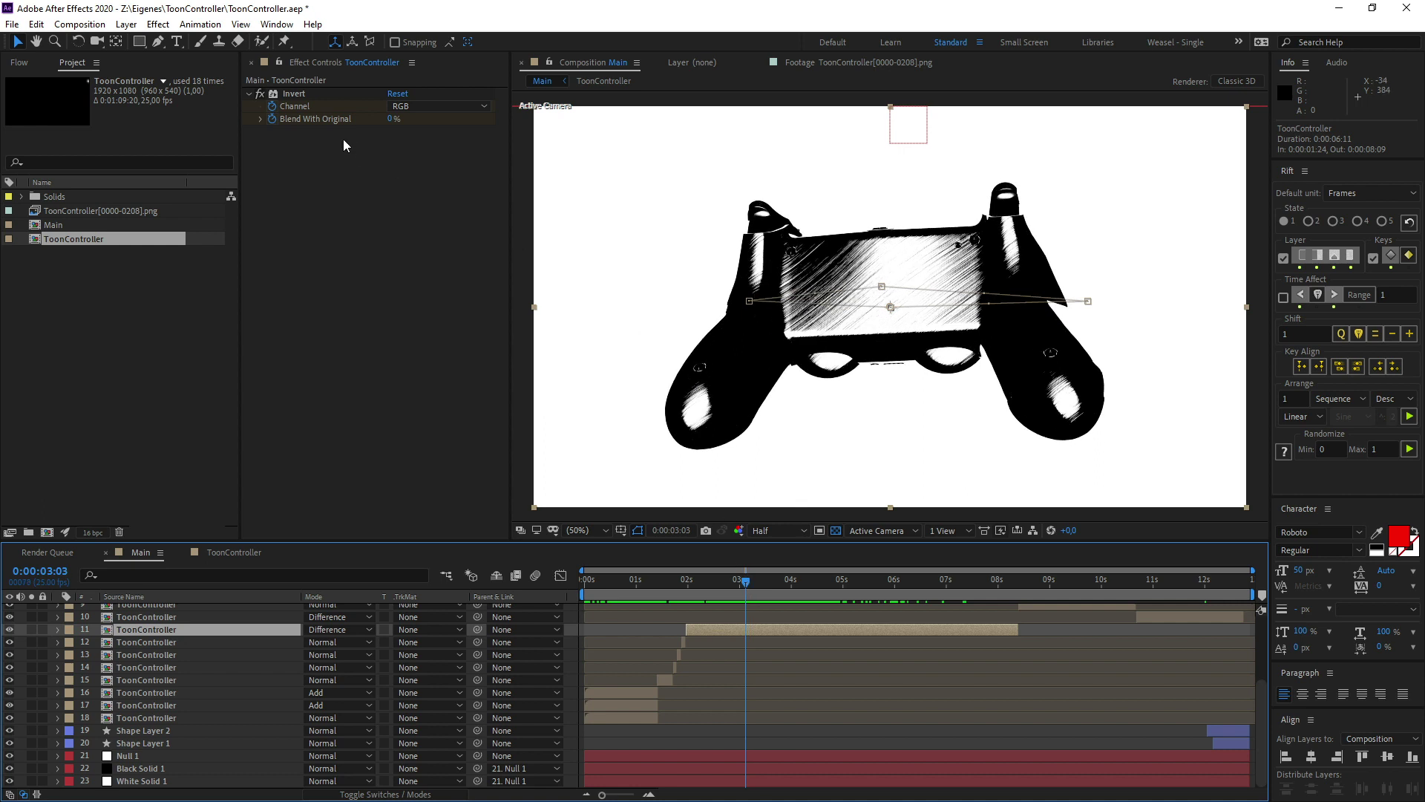
pyautogui.click(288, 93)
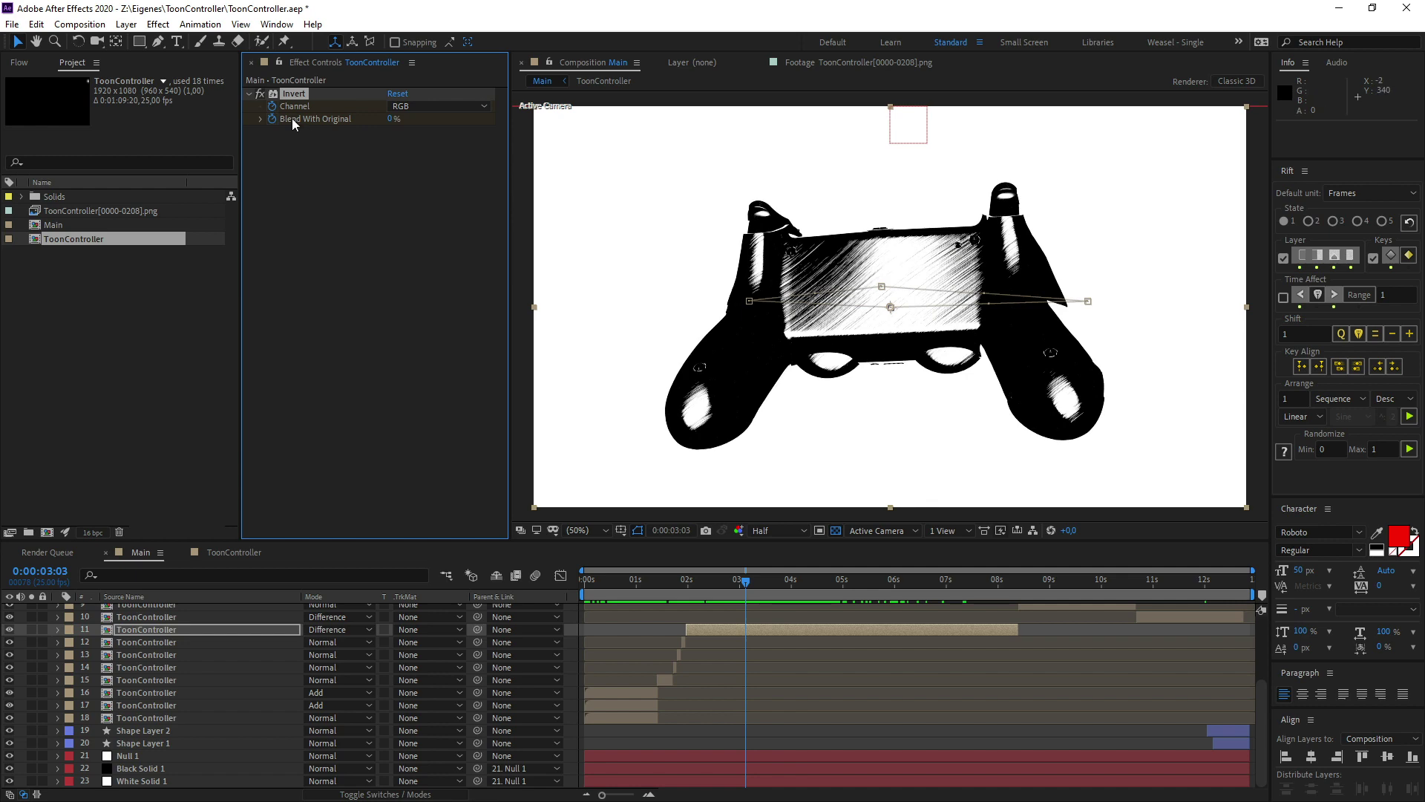
# Disable layer 11's Invert and scrub from 0:00:03:02 toward the diagonal black-and-white wipe
pyautogui.click(272, 93)
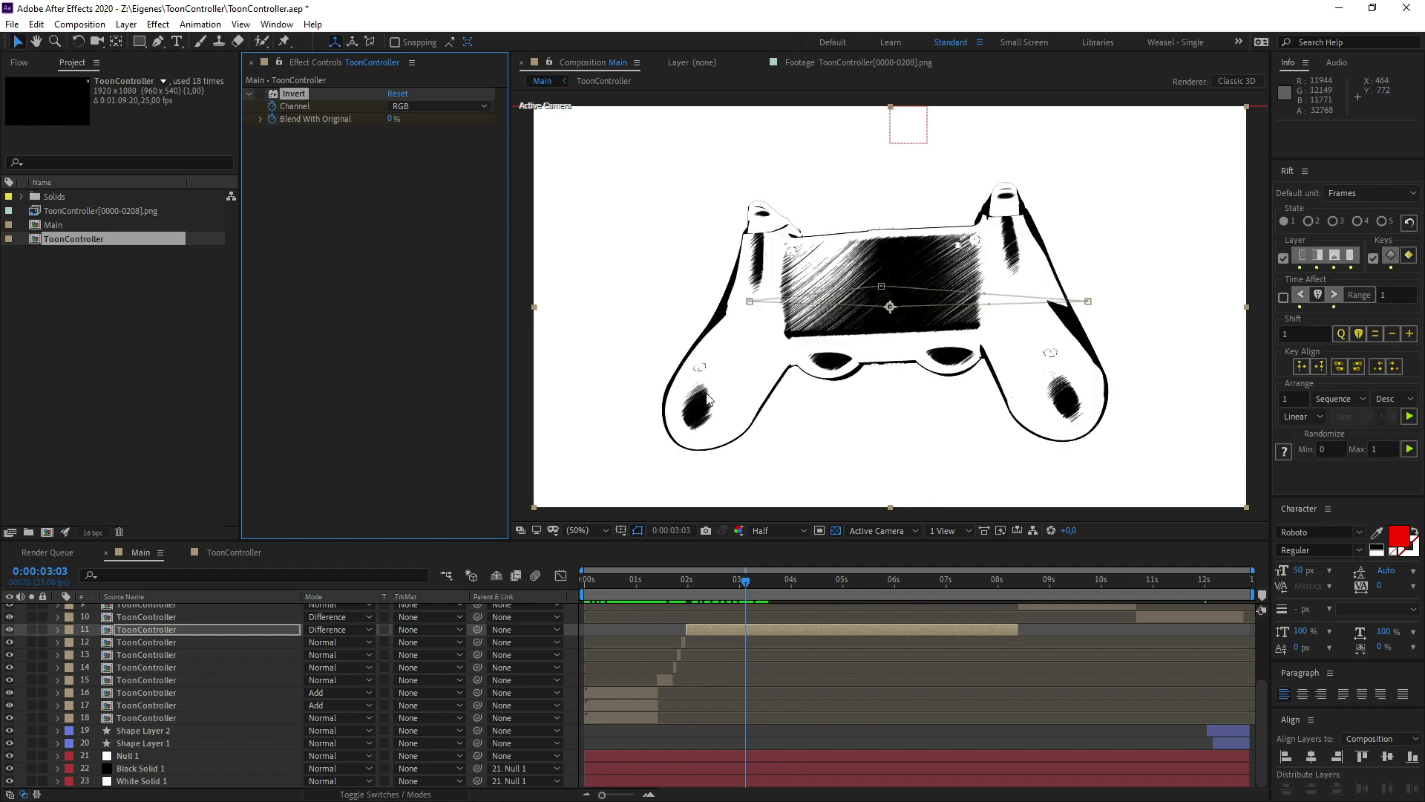
pyautogui.moveTo(746, 580); pyautogui.dragTo(742, 581)
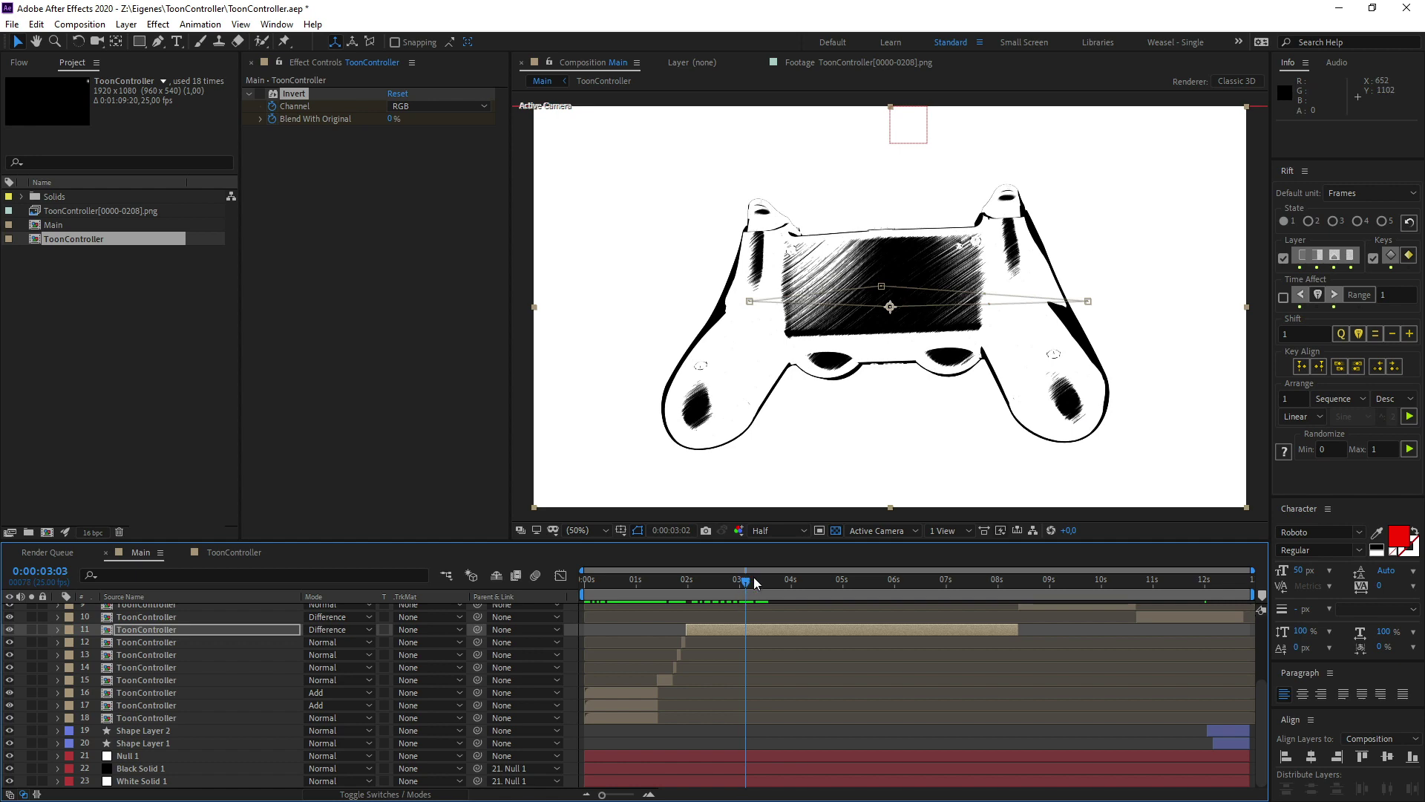
pyautogui.moveTo(743, 581); pyautogui.dragTo(830, 598)
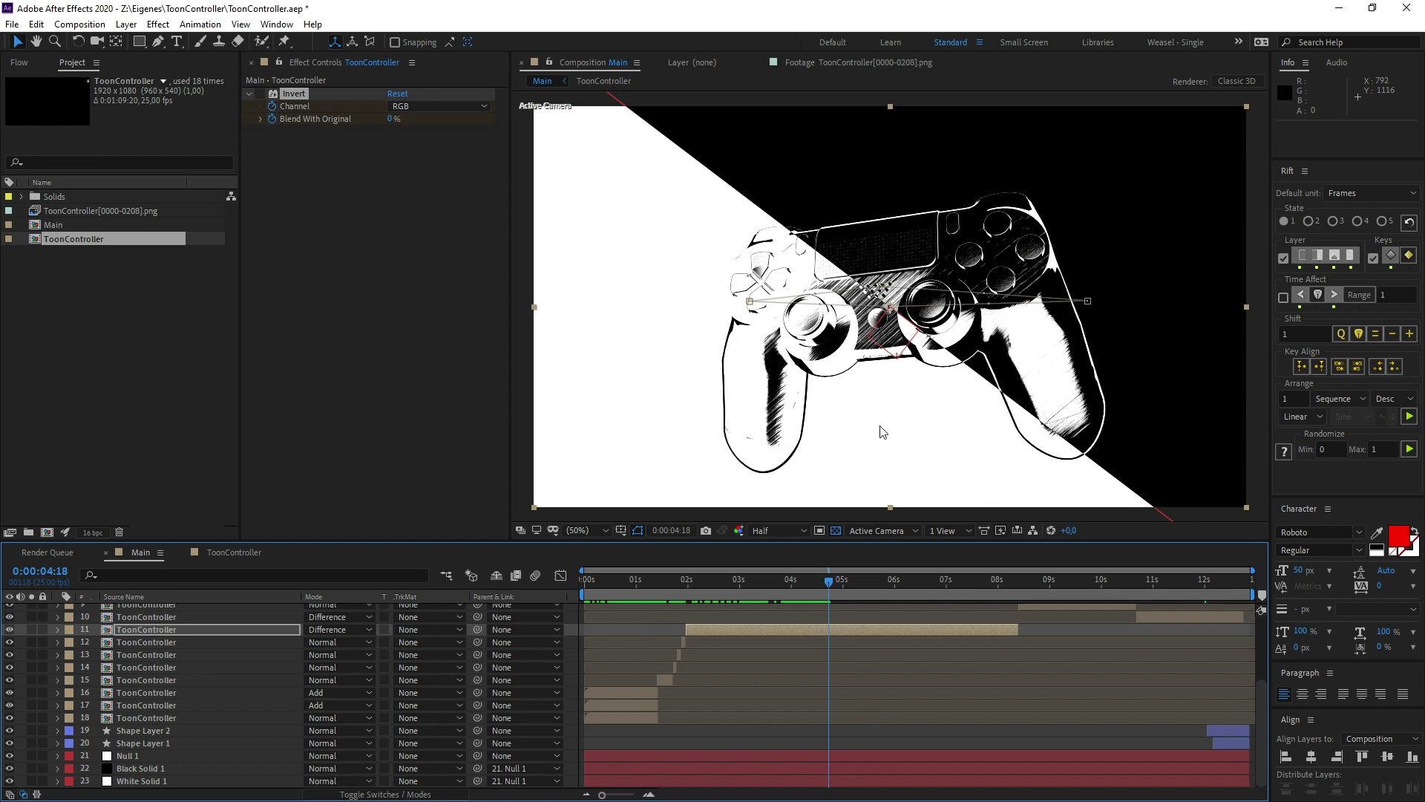
# Re-enable layer 11's Invert and scrub forward past 0:00:08:14 into the red, blue and green split
pyautogui.click(259, 94)
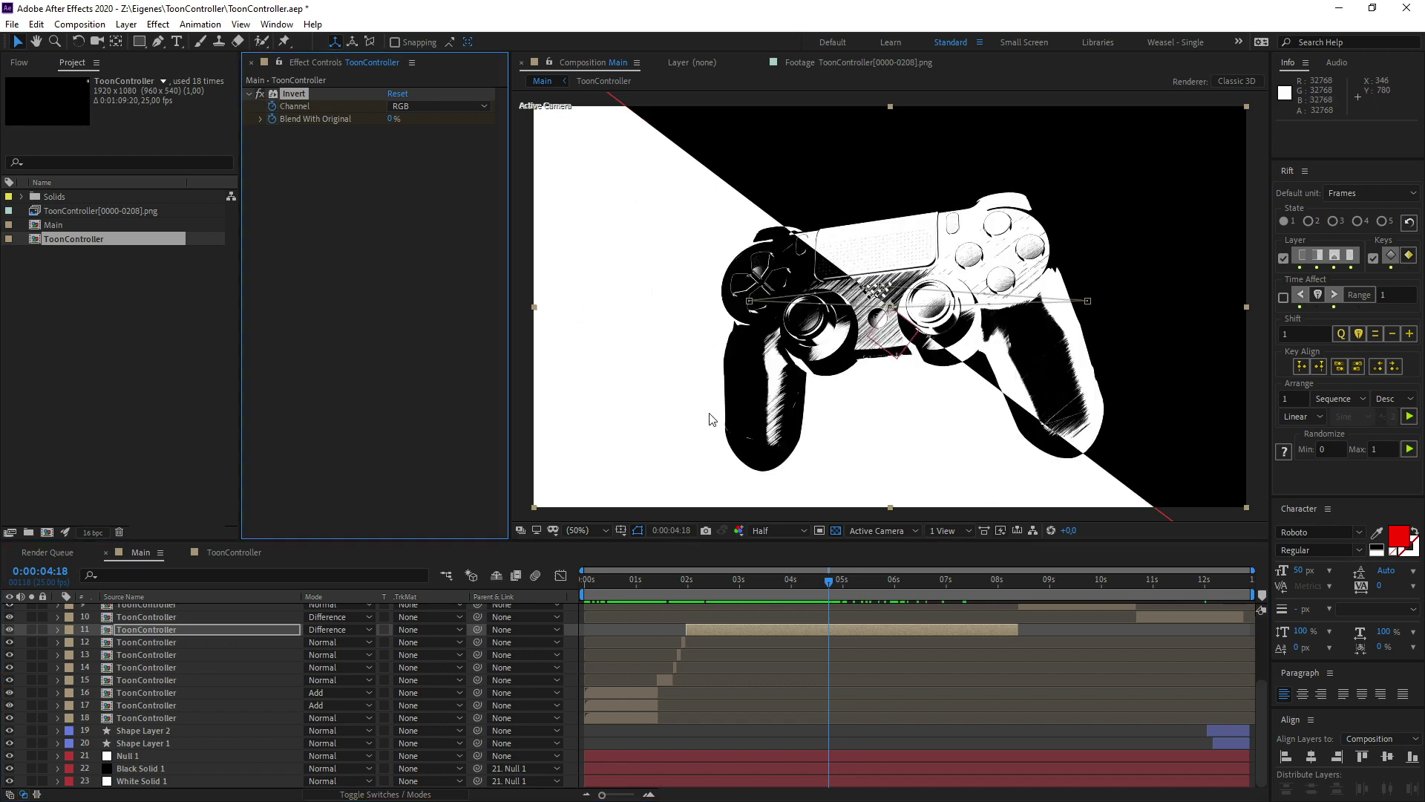
pyautogui.moveTo(830, 586); pyautogui.dragTo(984, 596)
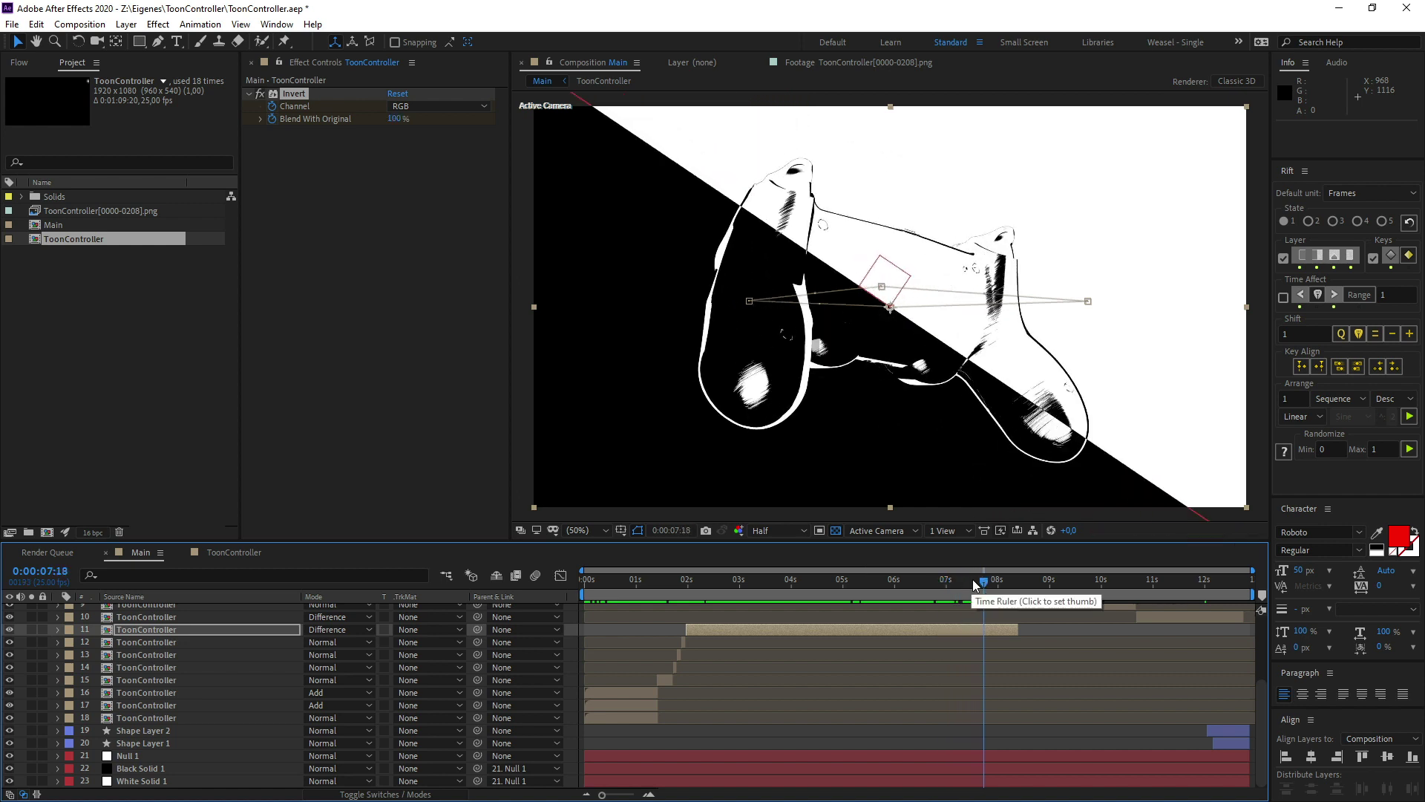
pyautogui.click(968, 587)
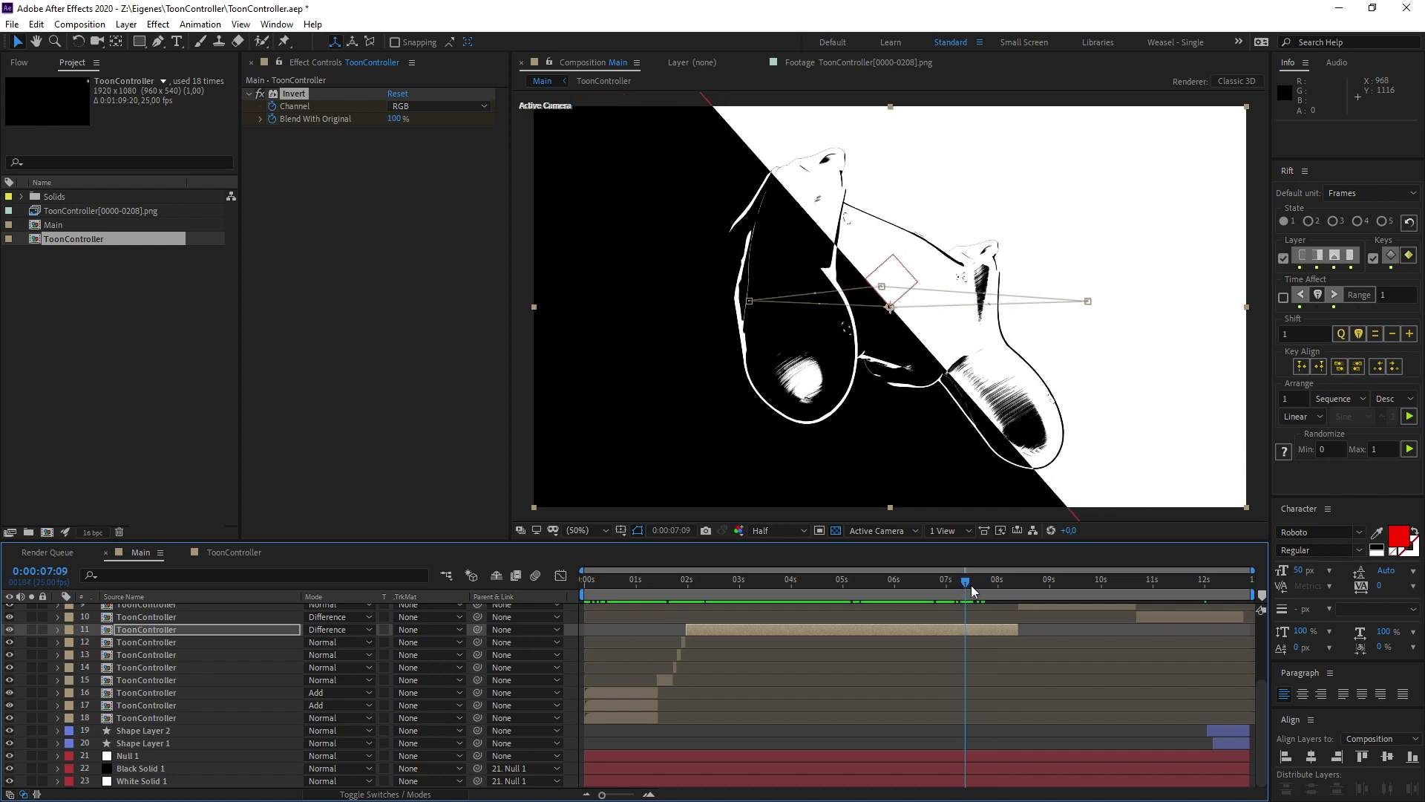
pyautogui.moveTo(972, 590); pyautogui.dragTo(1082, 593)
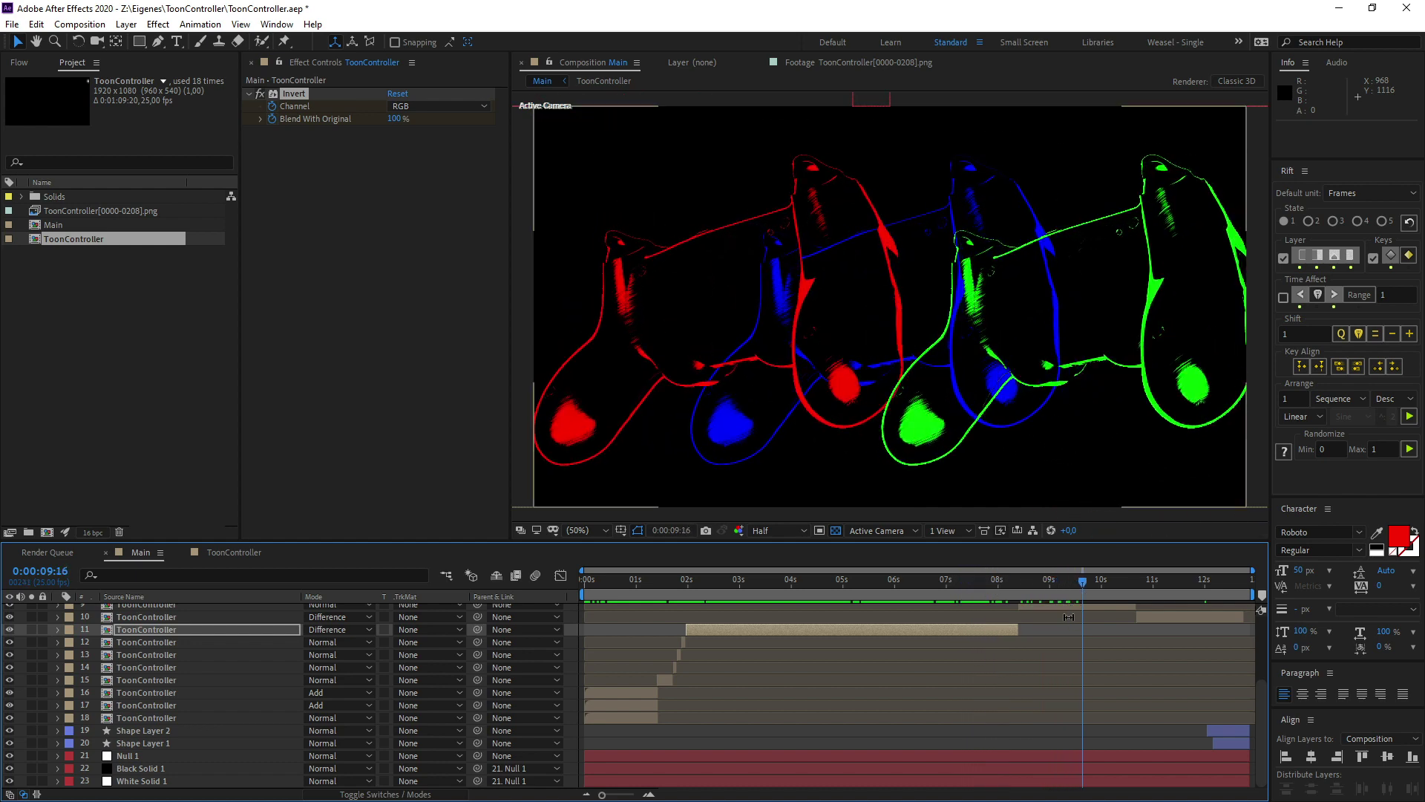
# Inspect layer 4's Shift Channels settings, then scrub to the composition end at 0:00:12:21
pyautogui.scroll(3, 1089, 653)
pyautogui.click(1083, 646)
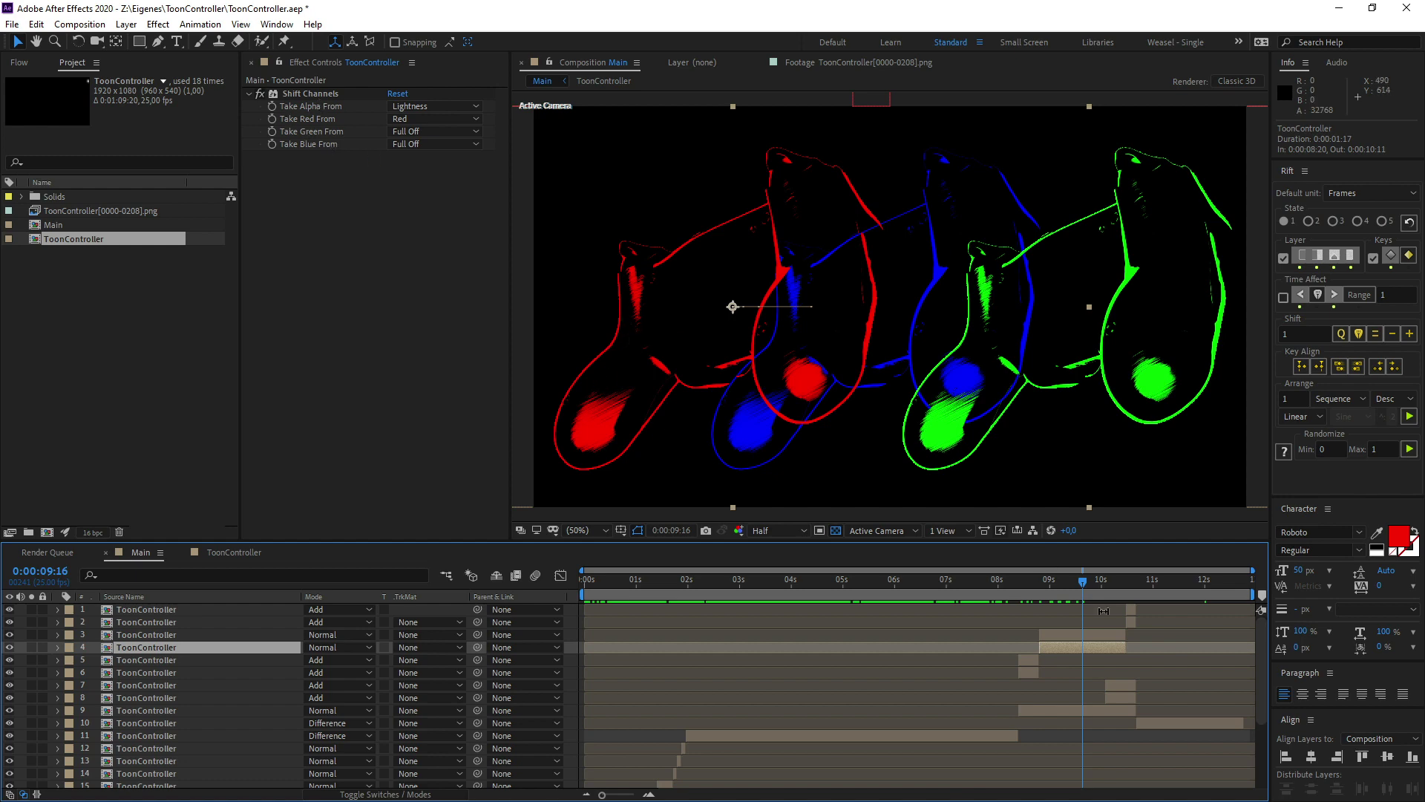
pyautogui.moveTo(1082, 591); pyautogui.dragTo(1250, 586)
pyautogui.scroll(-3, 1205, 577)
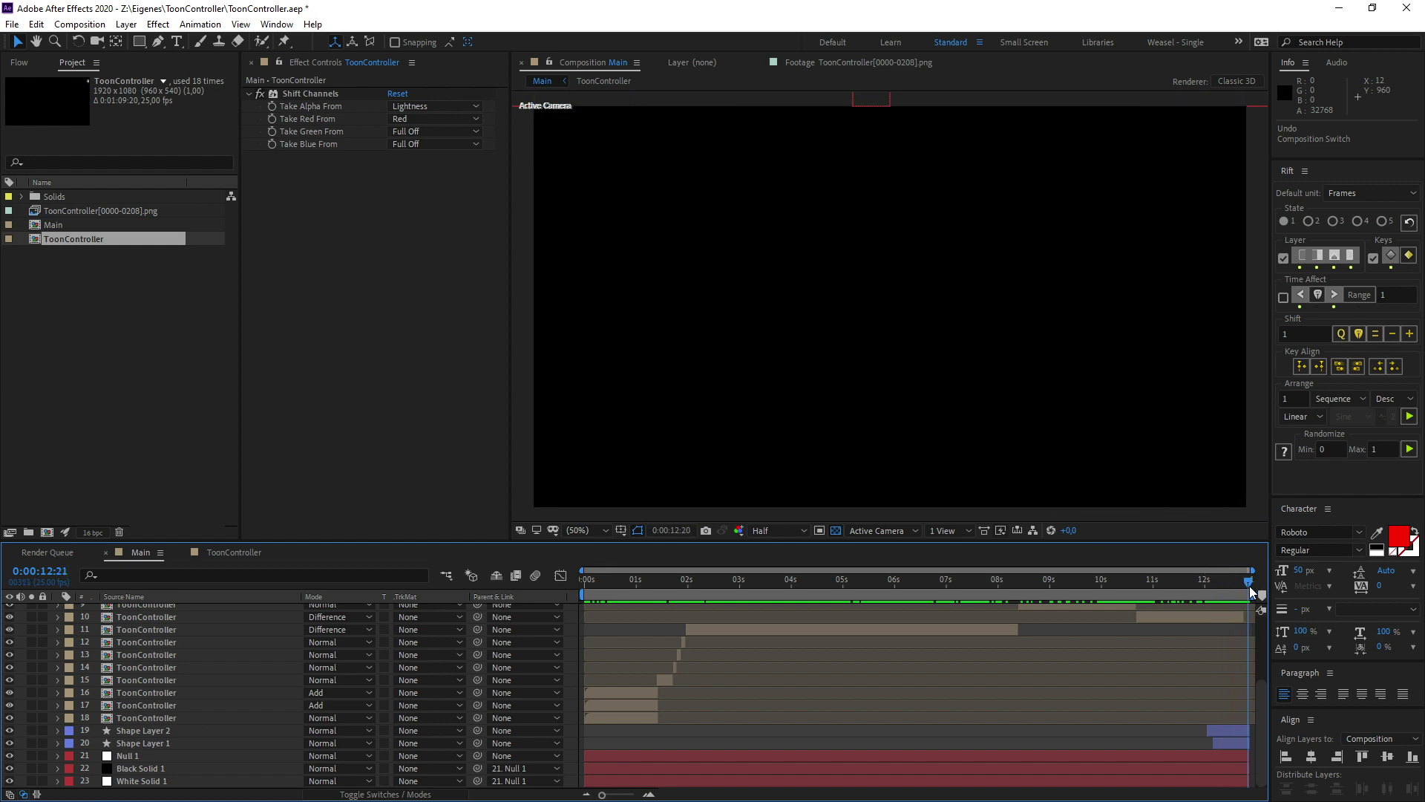
# Scrub from the start of the time ruler to 0:00:01:05, showing the white hatched controller
pyautogui.moveTo(585, 578); pyautogui.dragTo(648, 583)
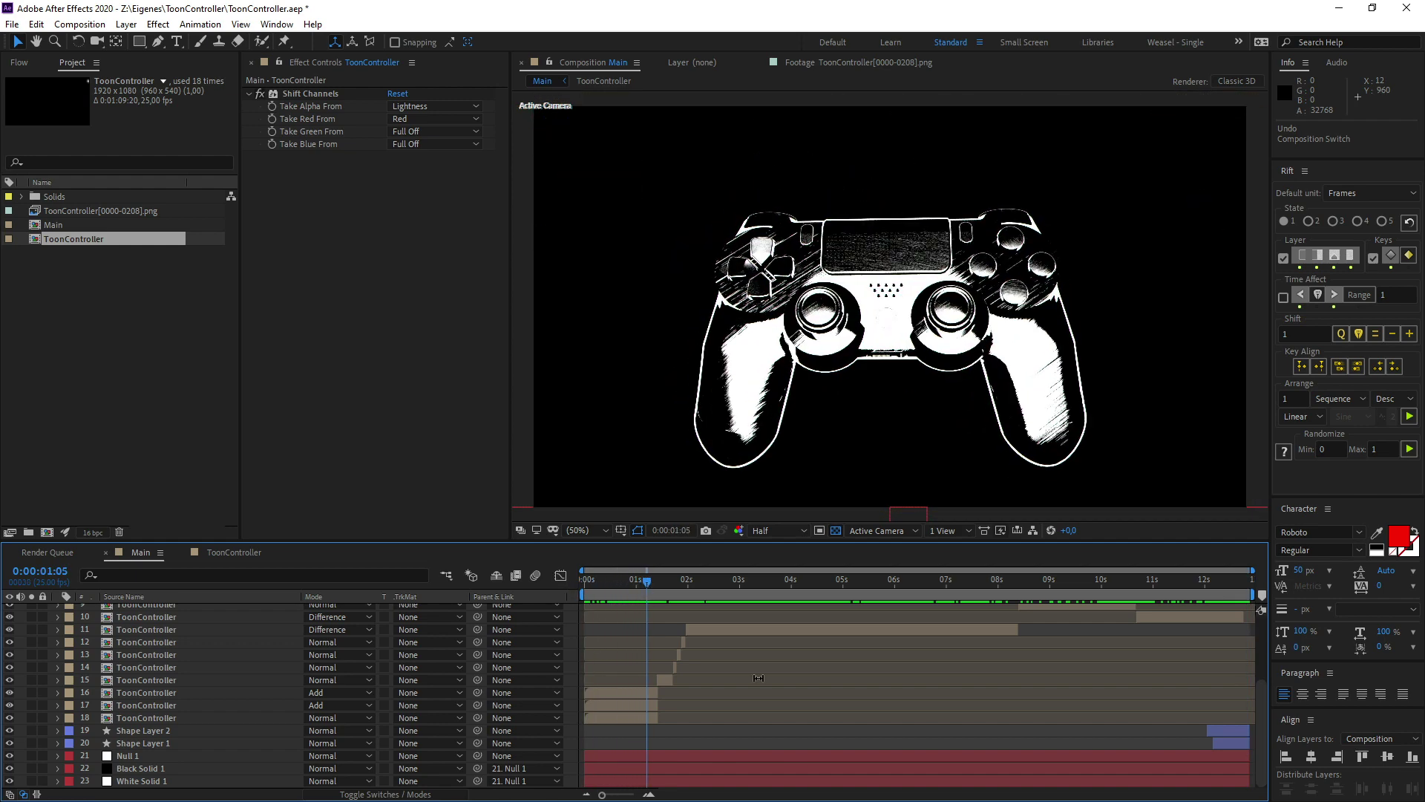